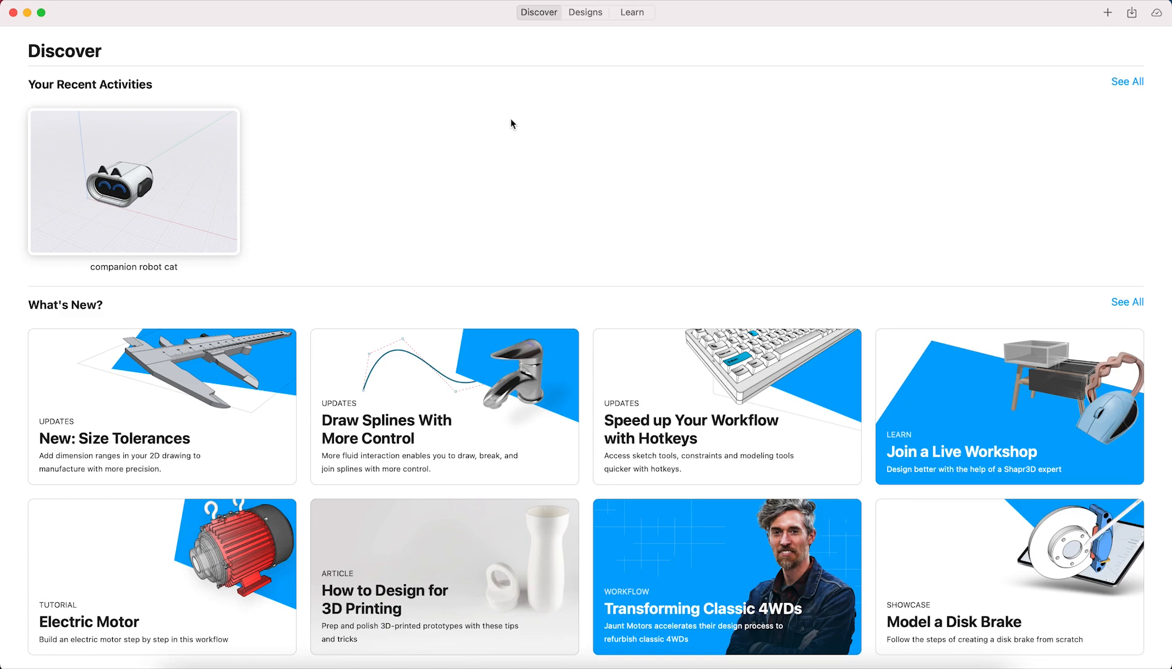
- Browse the Discover page and the list of tutorials in the learning section
scroll(586, 224, "down", 2)
scroll(586, 217, "up", 2)
left_click(639, 14)
scroll(761, 162, "down", 3)
scroll(731, 143, "up", 3)
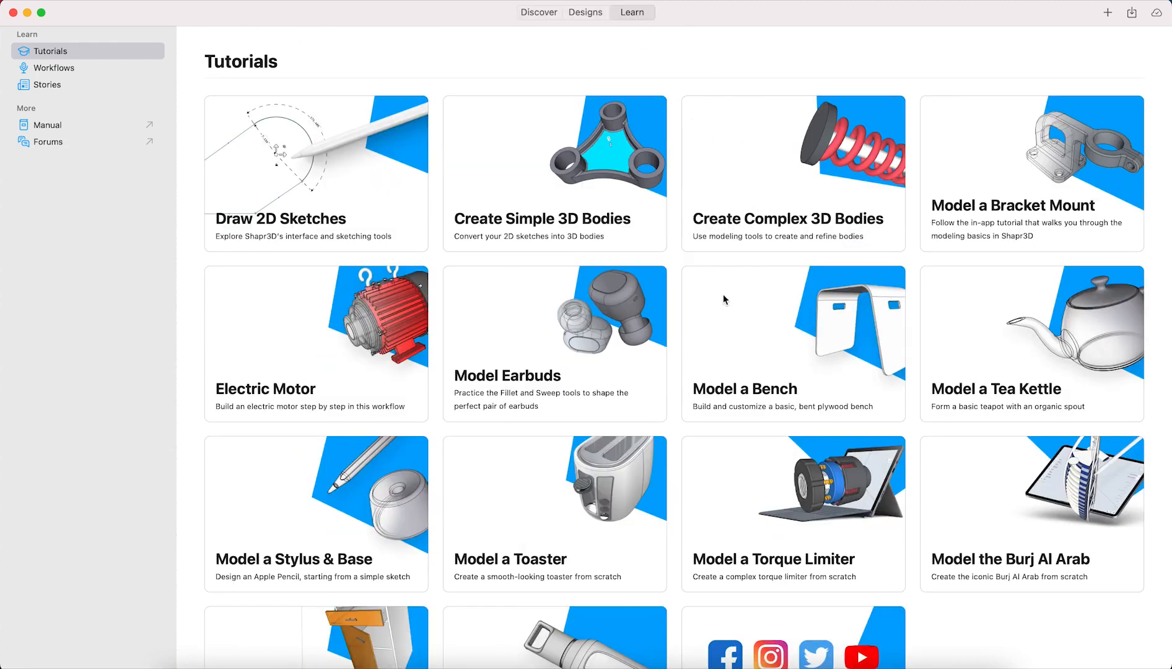
scroll(724, 294, "down", 3)
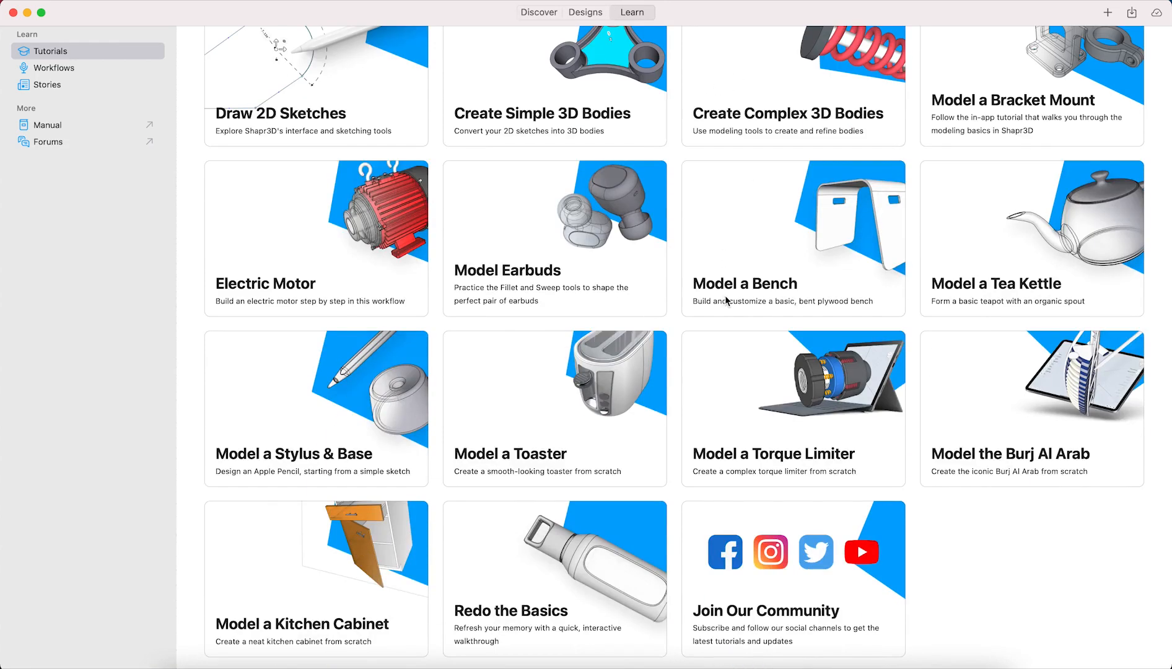
scroll(748, 328, "up", 3)
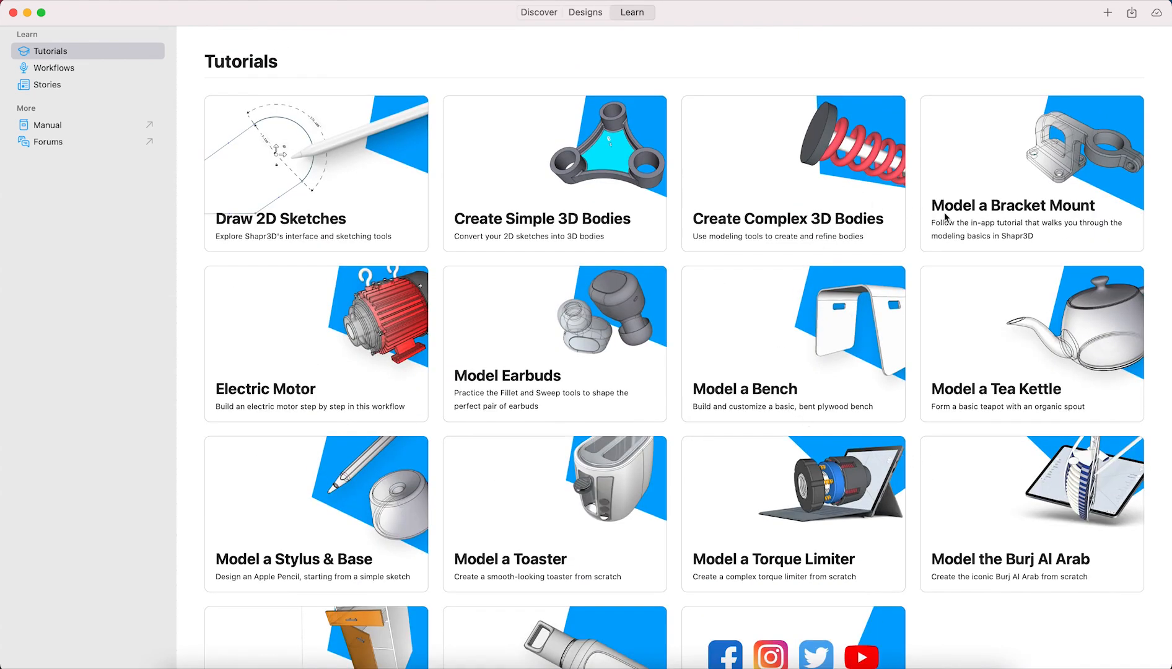
- Create a new blank design from the designs overview
left_click(584, 12)
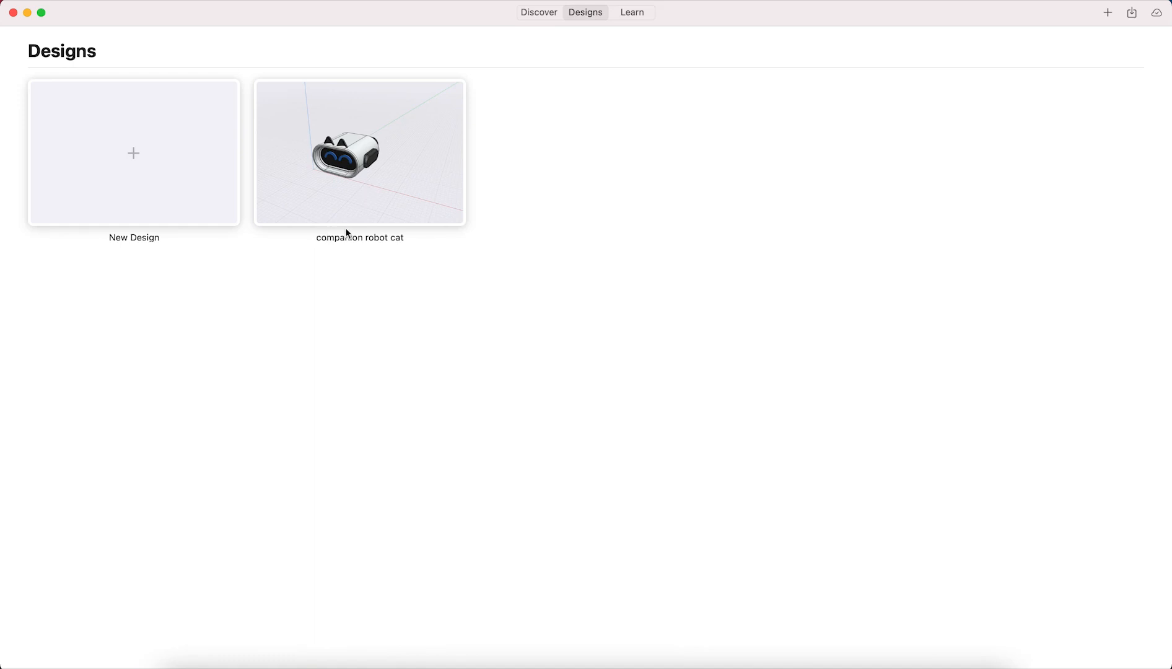
left_click(135, 156)
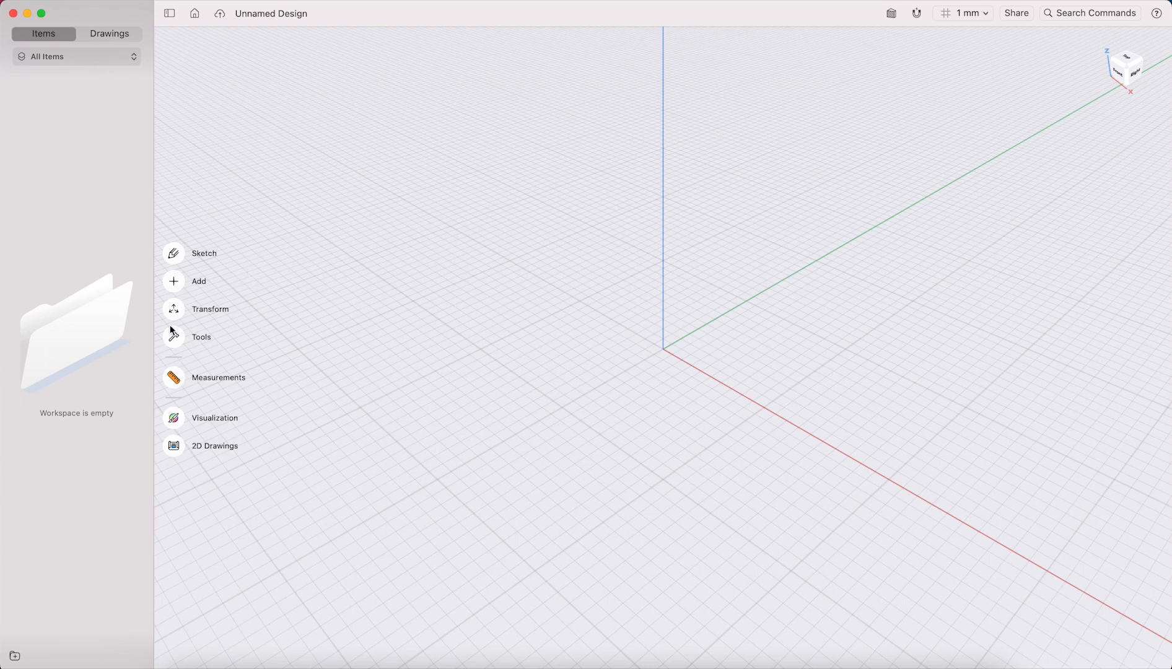
- Examine the empty workspace from different angles, including the front, right and isometric views
middle_click_drag(788, 286, 727, 310)
mouse_move(659, 345)
right_mouse_down()
mouse_move(668, 319)
mouse_move(688, 317)
mouse_move(696, 330)
mouse_move(667, 339)
right_mouse_up()
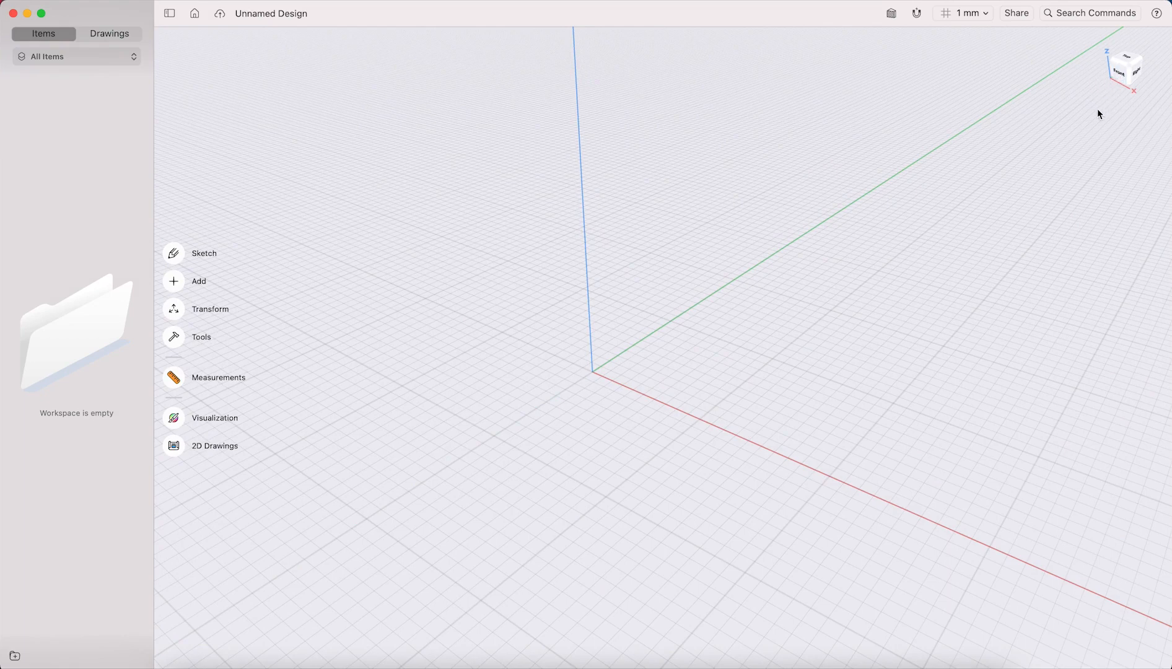
mouse_move(1119, 75)
left_mouse_down()
mouse_move(1102, 63)
mouse_move(1150, 67)
mouse_move(1125, 94)
mouse_move(1063, 92)
mouse_move(1068, 70)
mouse_move(1140, 52)
mouse_move(1143, 73)
mouse_move(1112, 92)
mouse_move(1036, 60)
mouse_move(1146, 70)
mouse_move(1130, 71)
mouse_move(1128, 83)
mouse_move(1089, 57)
mouse_move(1125, 78)
left_mouse_up()
left_click(1123, 75)
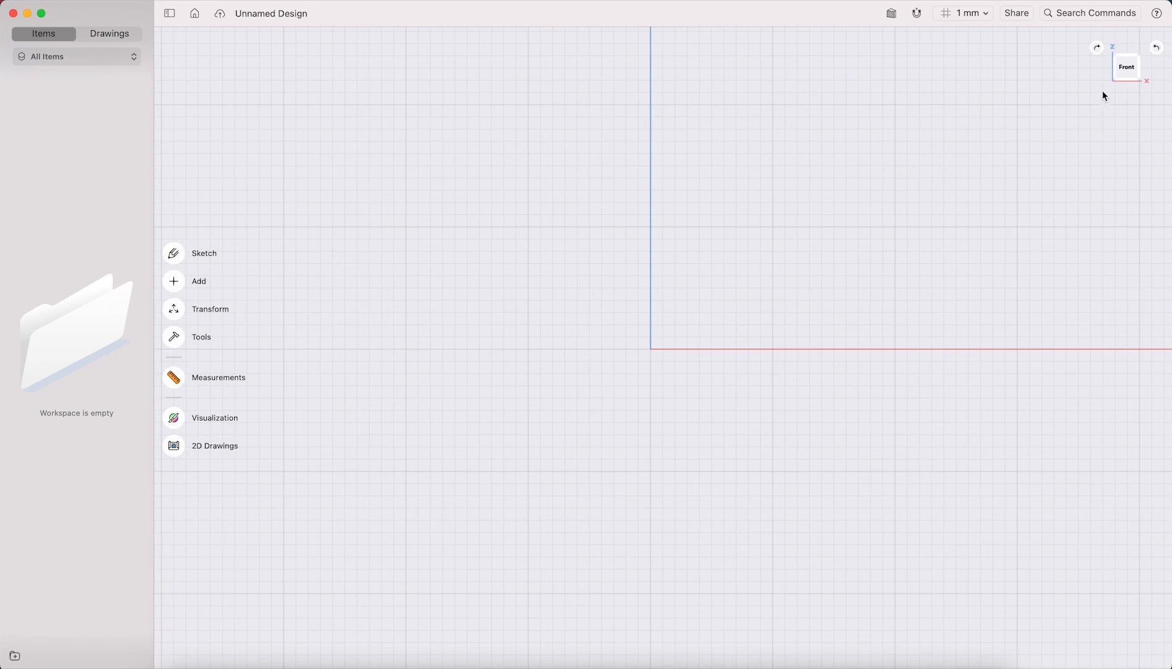
left_click_drag(1129, 73, 1065, 85)
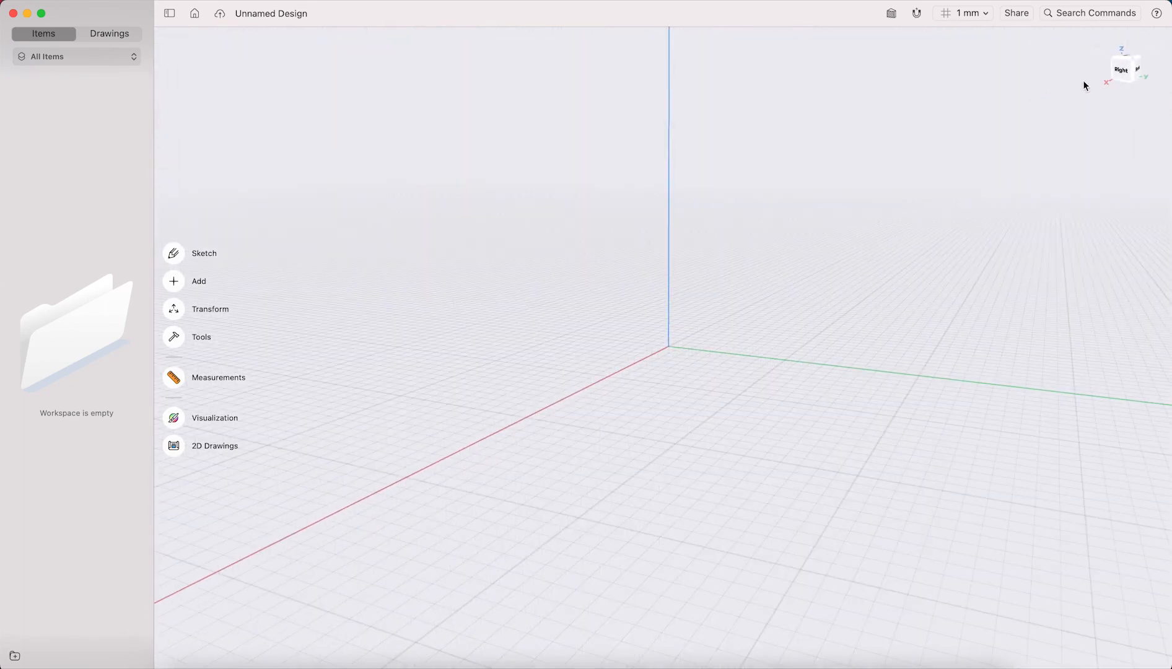
left_click(1126, 73)
left_click_drag(697, 240, 792, 249)
left_click_drag(725, 173, 826, 202)
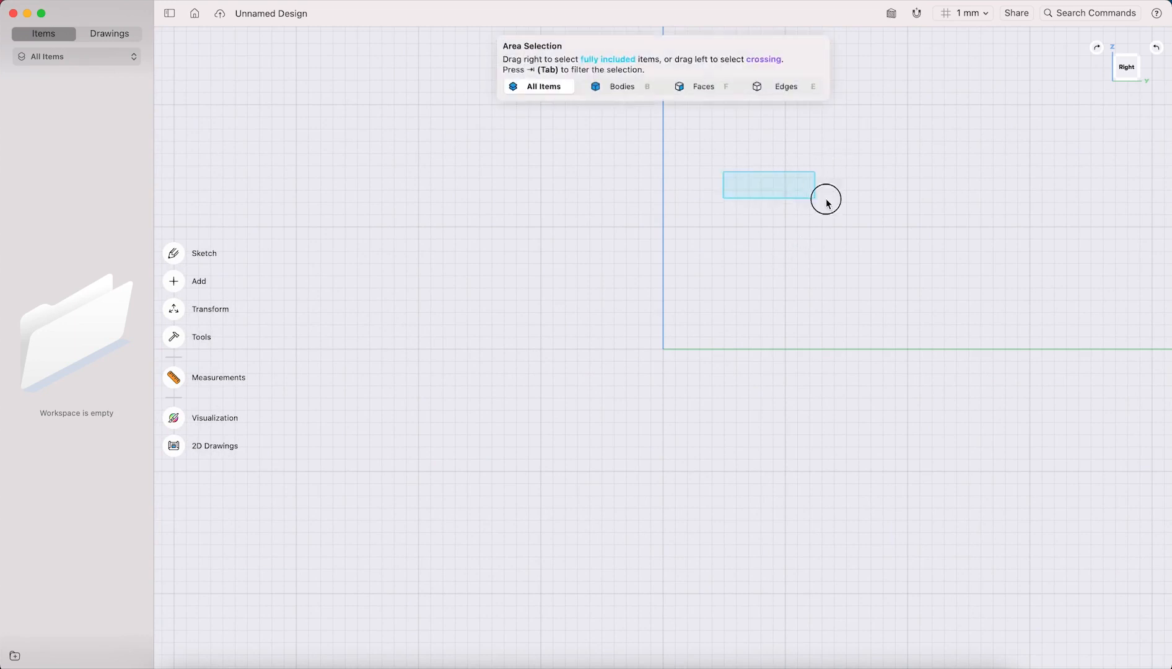
left_click(1123, 73)
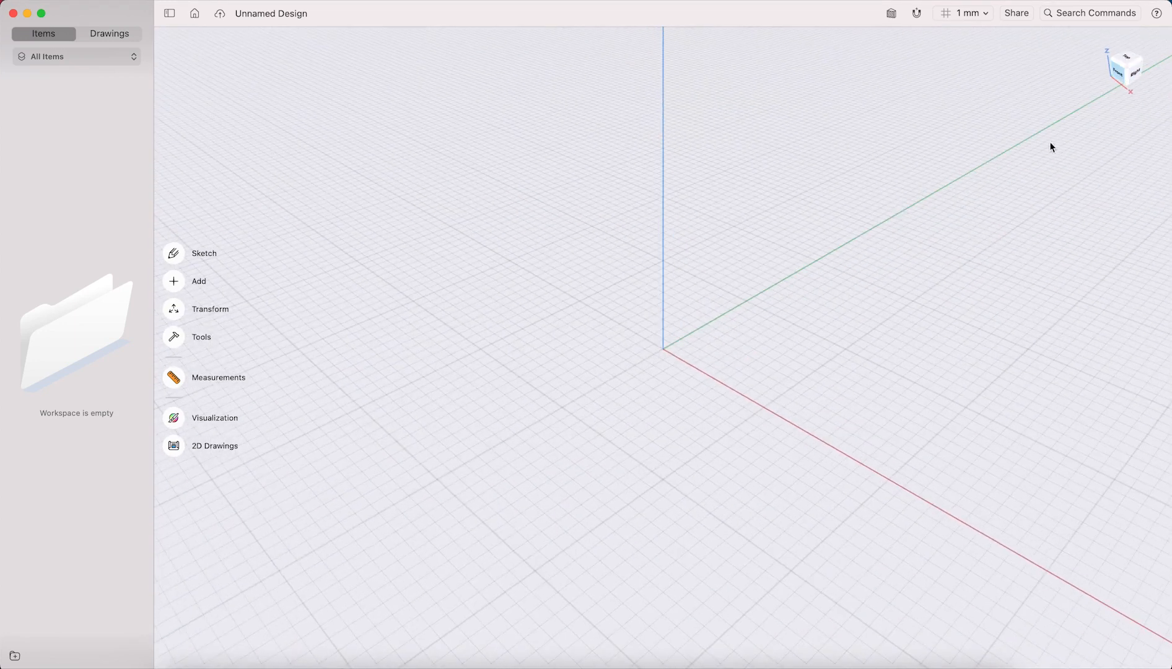
- Sketch a diagonal rectangle about 20 by 30 mm on the ground plane, starting at the origin
left_click(176, 253)
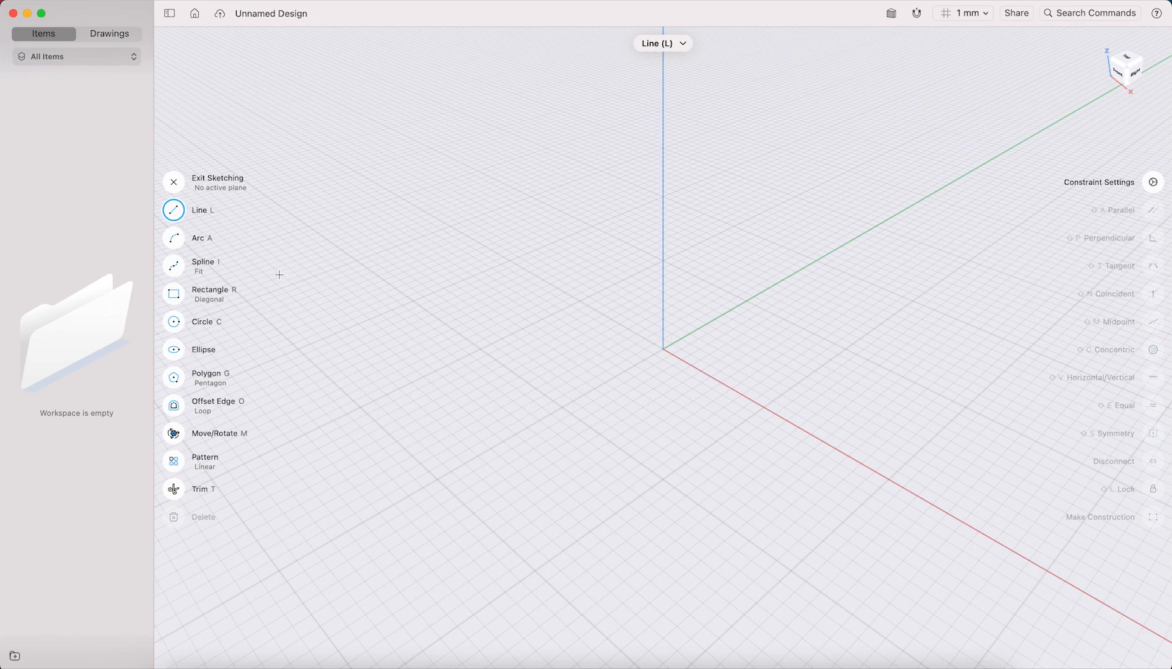
left_click(174, 293)
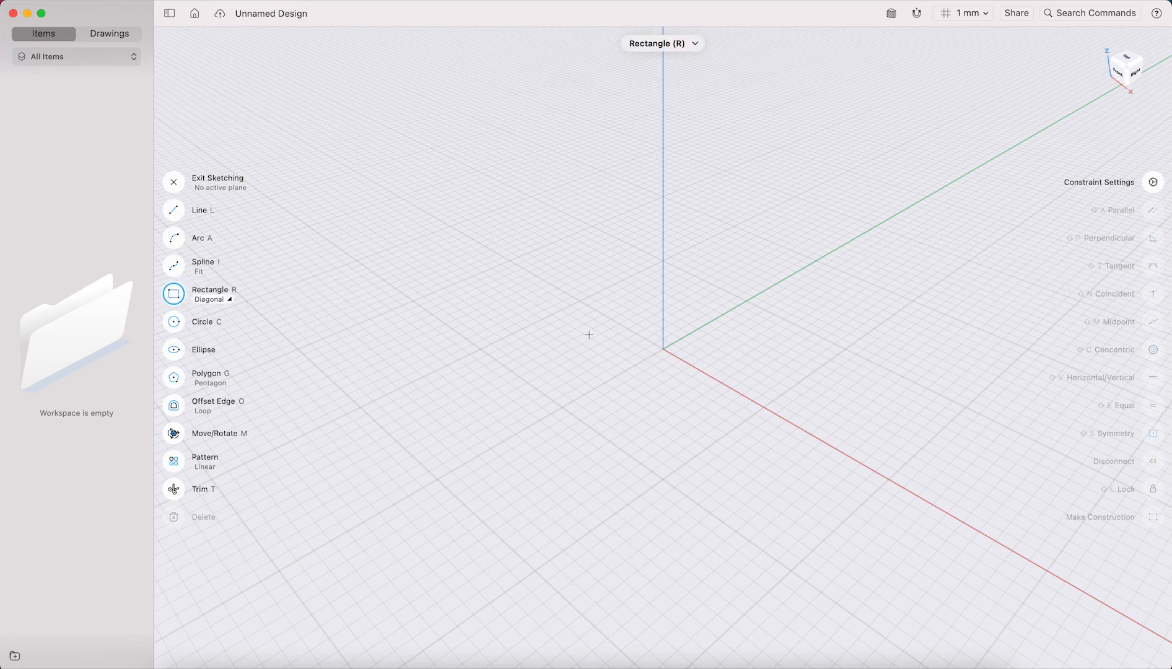
left_click(664, 348)
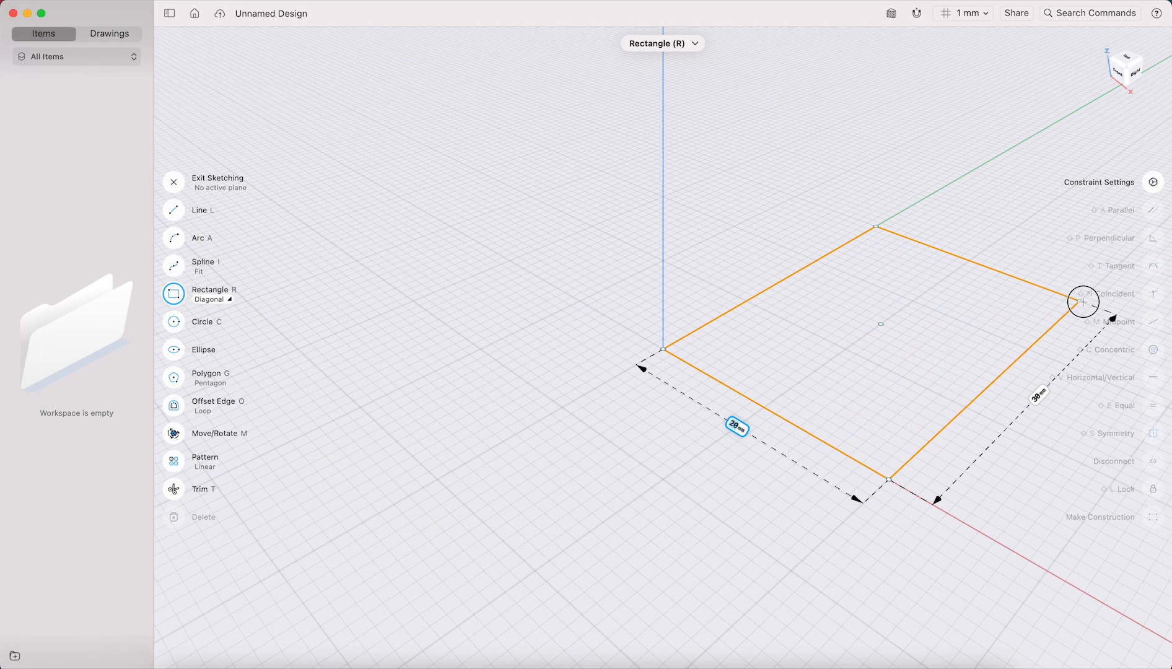
left_click(1083, 301)
scroll(533, 328, "down", 5)
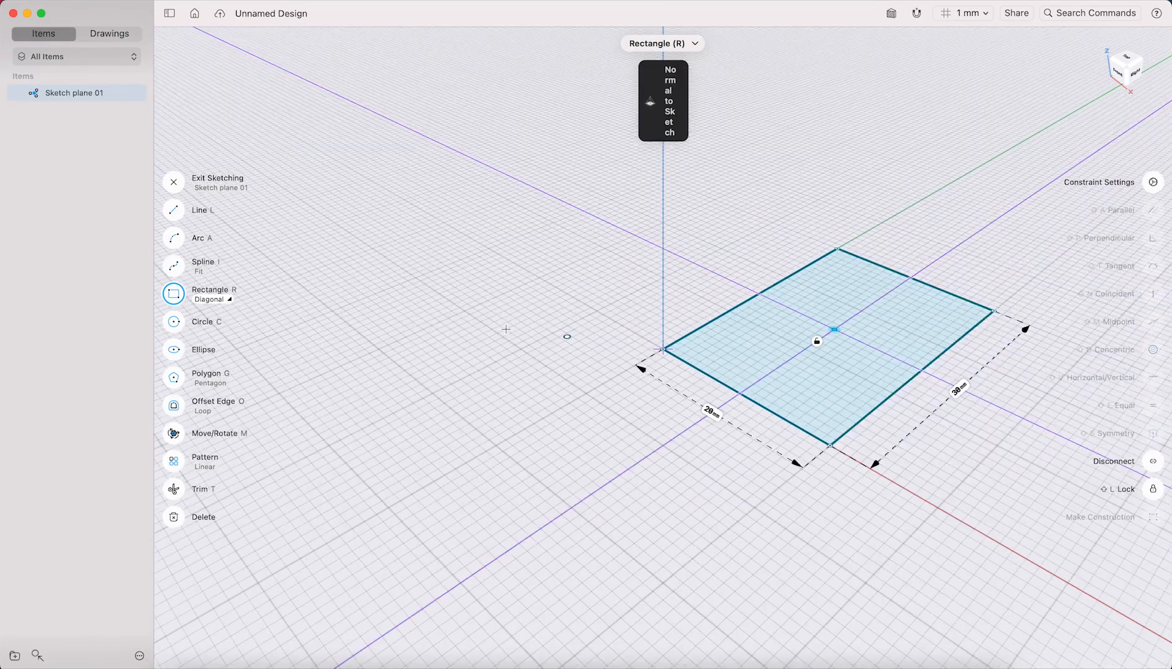
scroll(900, 367, "up", 3)
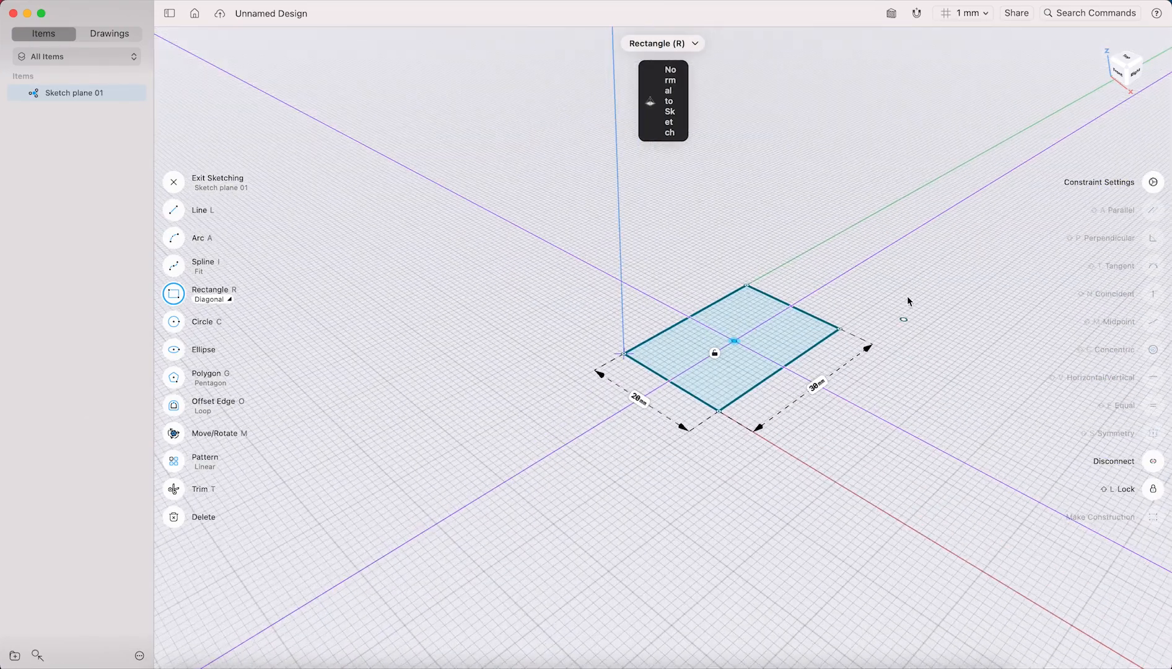
middle_click_drag(897, 286, 749, 332)
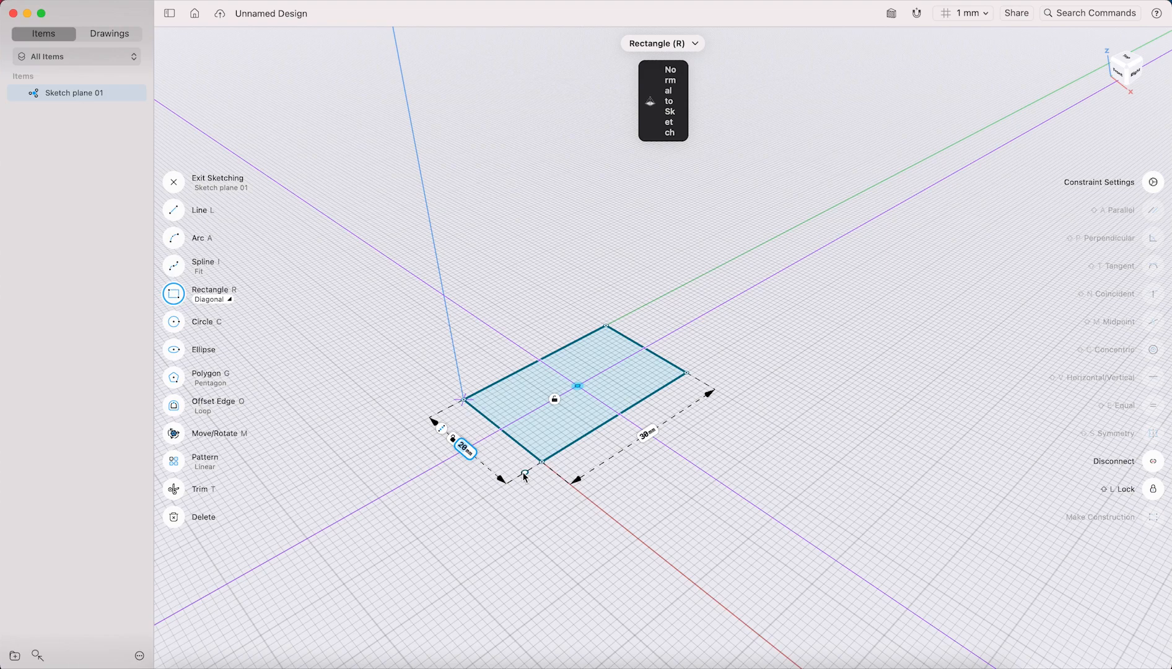
- Set the length of the rectangle's side along the X axis to 200 mm and exit the sketch
left_click(464, 447)
key("Return")
type("200")
key("Return")
scroll(519, 333, "down", 5)
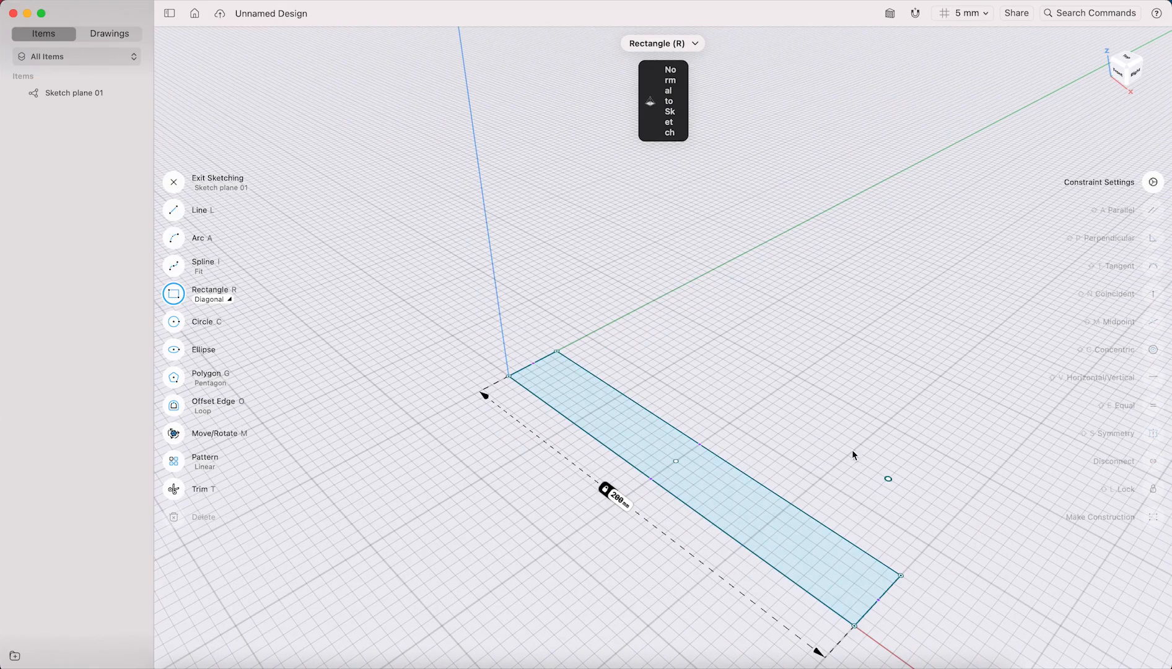
left_click(176, 184)
scroll(796, 343, "down", 3)
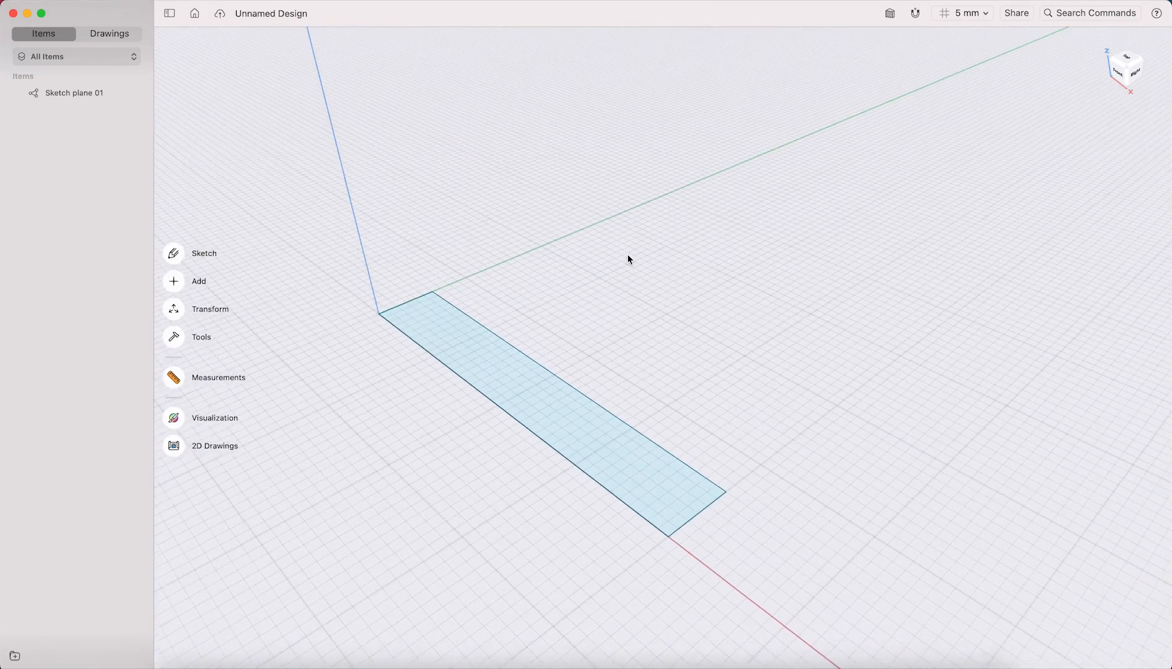
- Reopen the rectangle sketch, set its short side to 200 mm to make a square, and exit the sketch
left_click(592, 416)
scroll(691, 474, "up", 3)
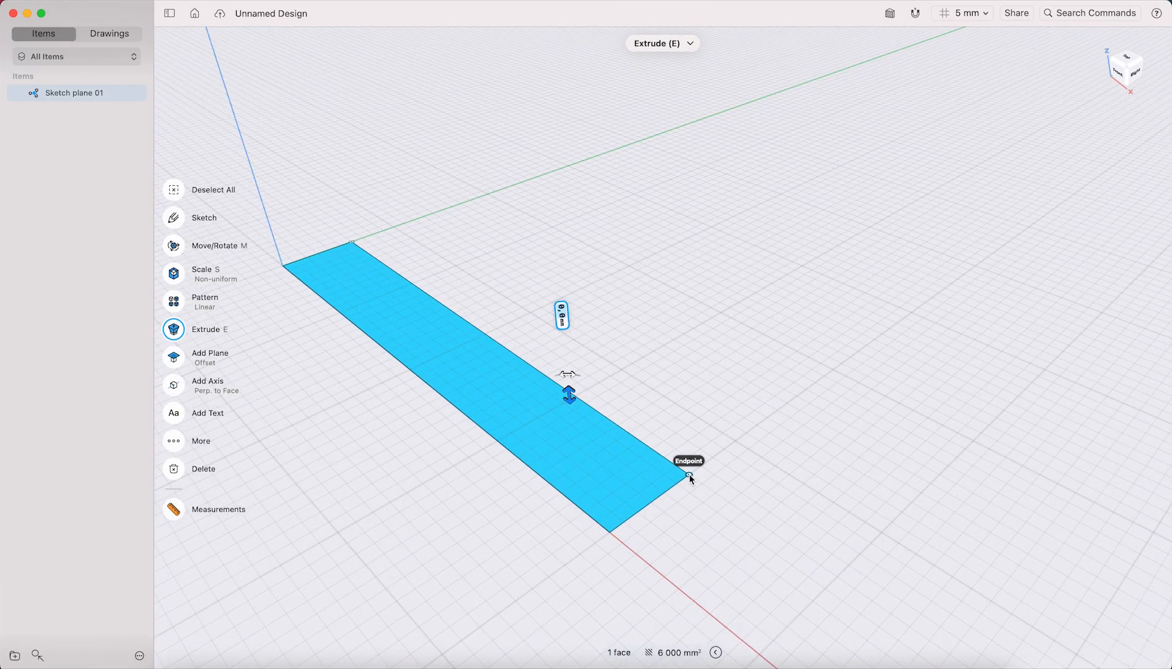
double_click(690, 475)
left_click(680, 527)
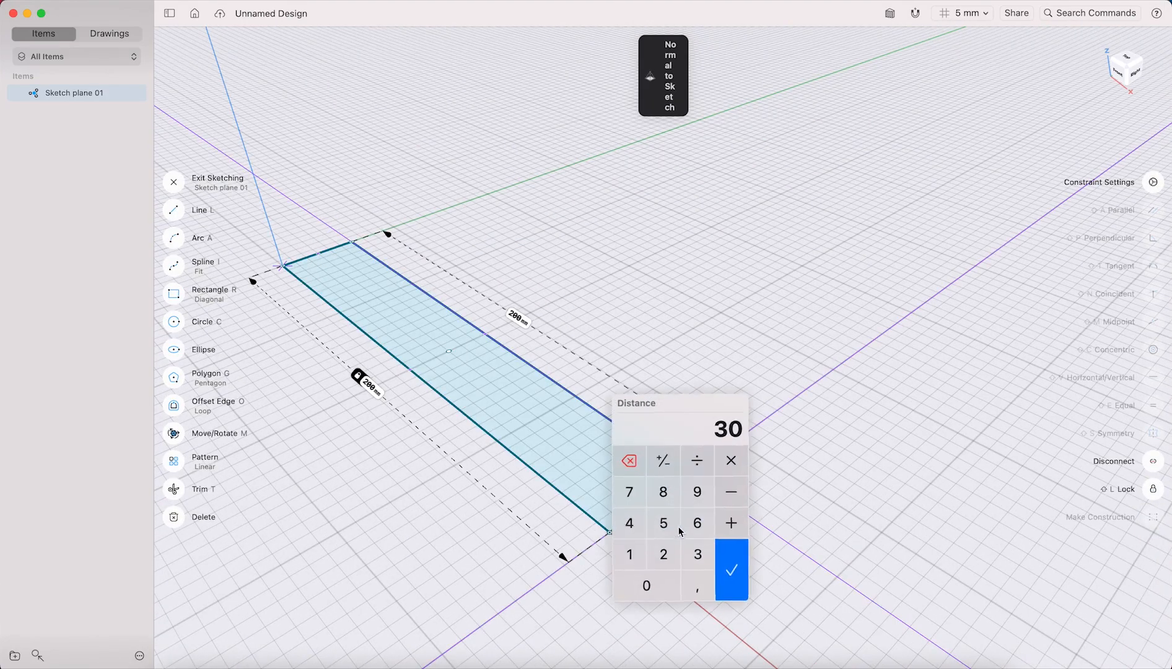
type("200")
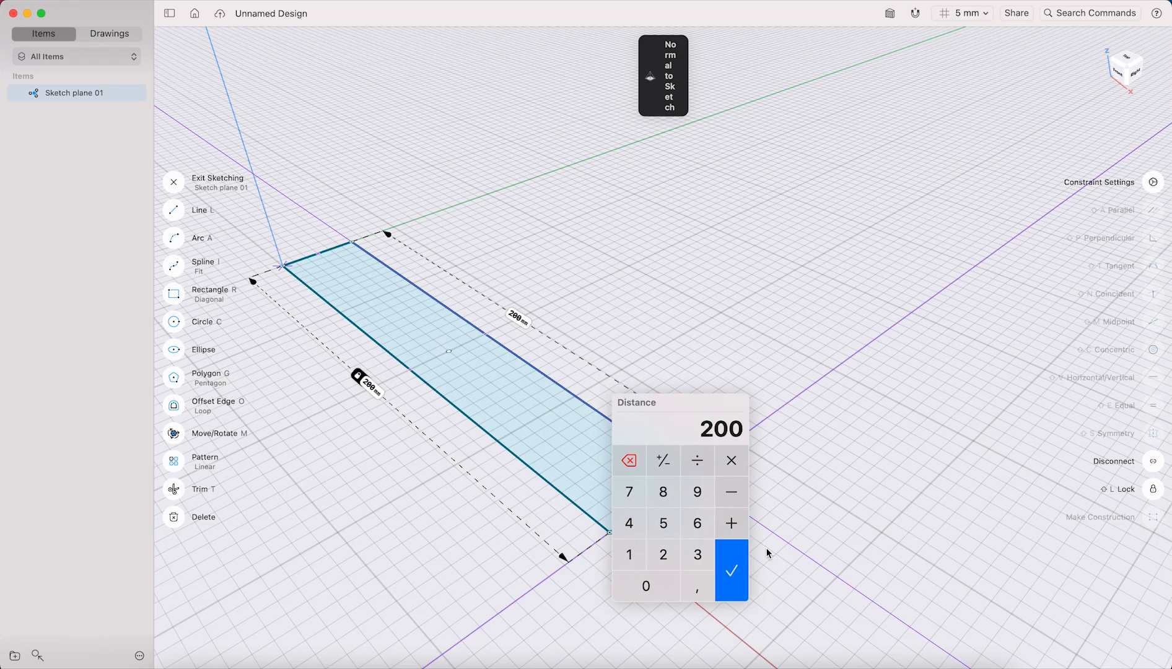
key("Return")
scroll(570, 424, "down", 5)
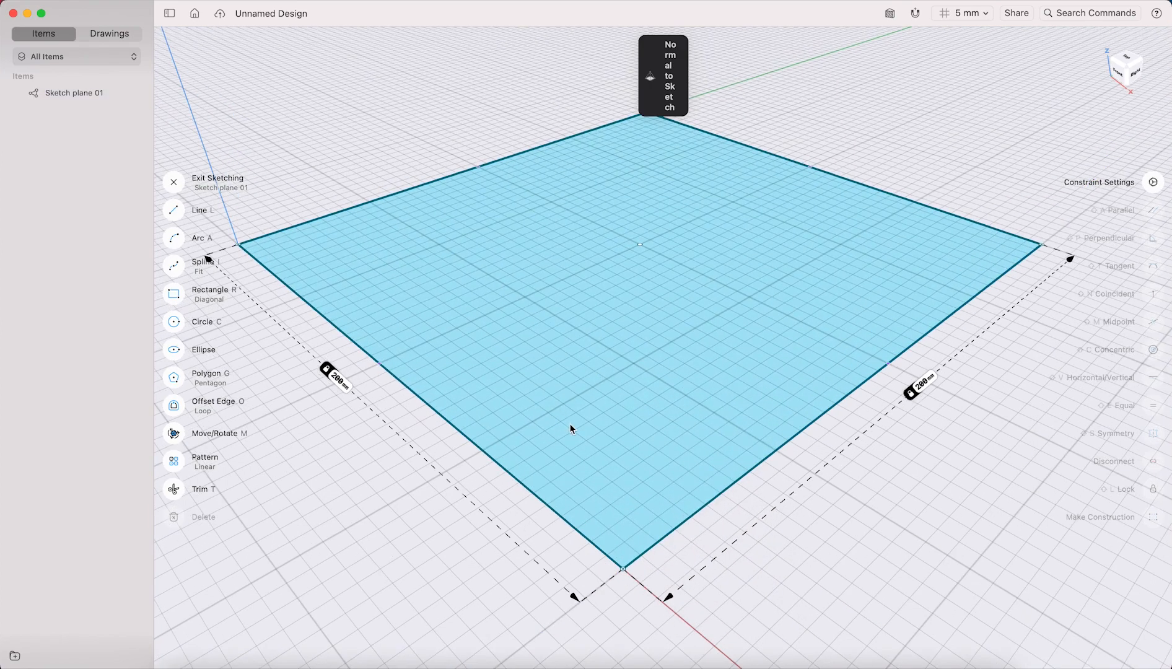
scroll(570, 424, "down", 2)
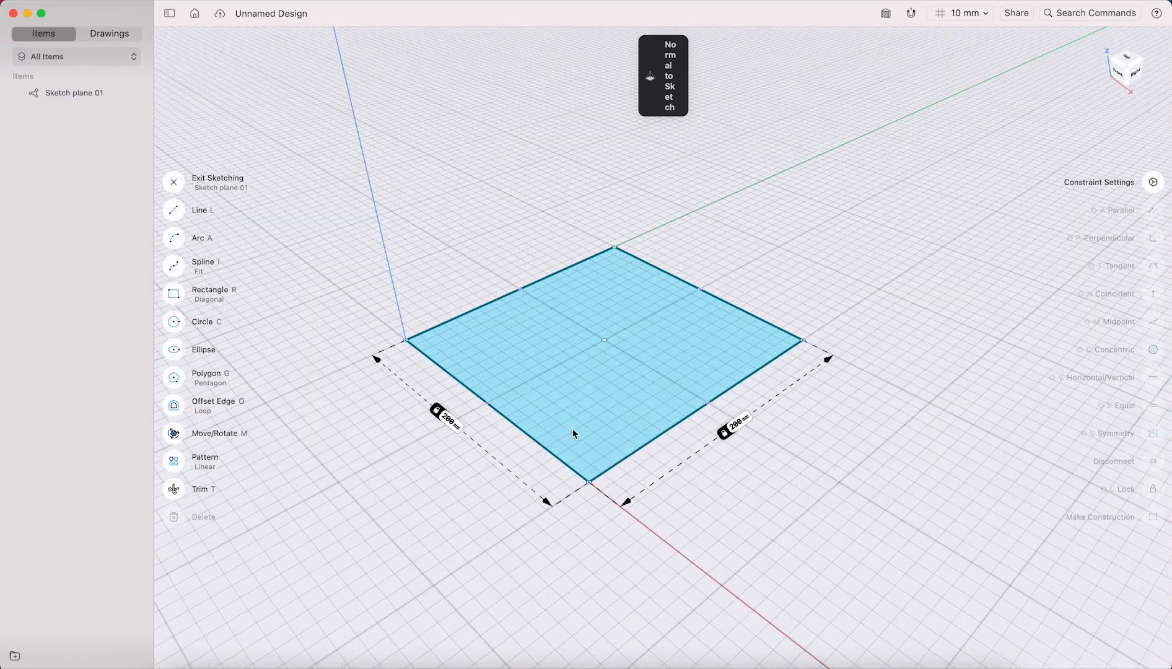
double_click(706, 517)
scroll(657, 487, "down", 3)
mouse_move(657, 488)
right_mouse_down()
mouse_move(650, 479)
mouse_move(665, 501)
mouse_move(654, 469)
right_mouse_up()
mouse_move(707, 536)
right_mouse_down()
mouse_move(638, 428)
mouse_move(783, 458)
mouse_move(775, 429)
mouse_move(709, 429)
mouse_move(732, 455)
right_mouse_up()
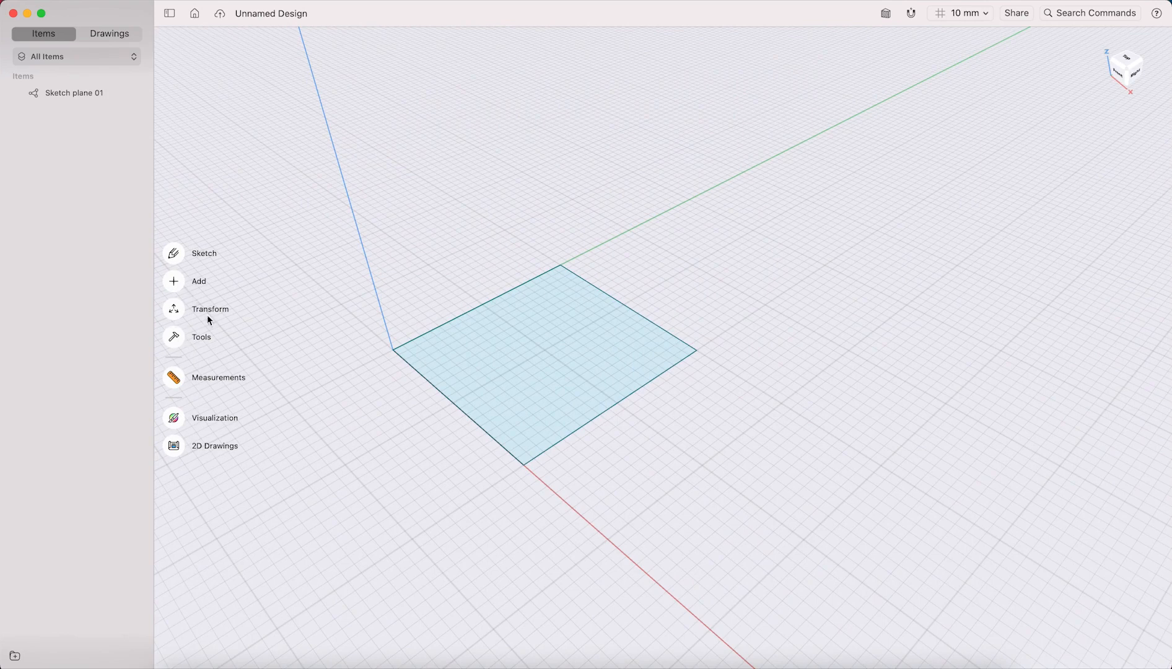
- Extrude the square profile 200 mm upward into a cube
left_click(509, 341)
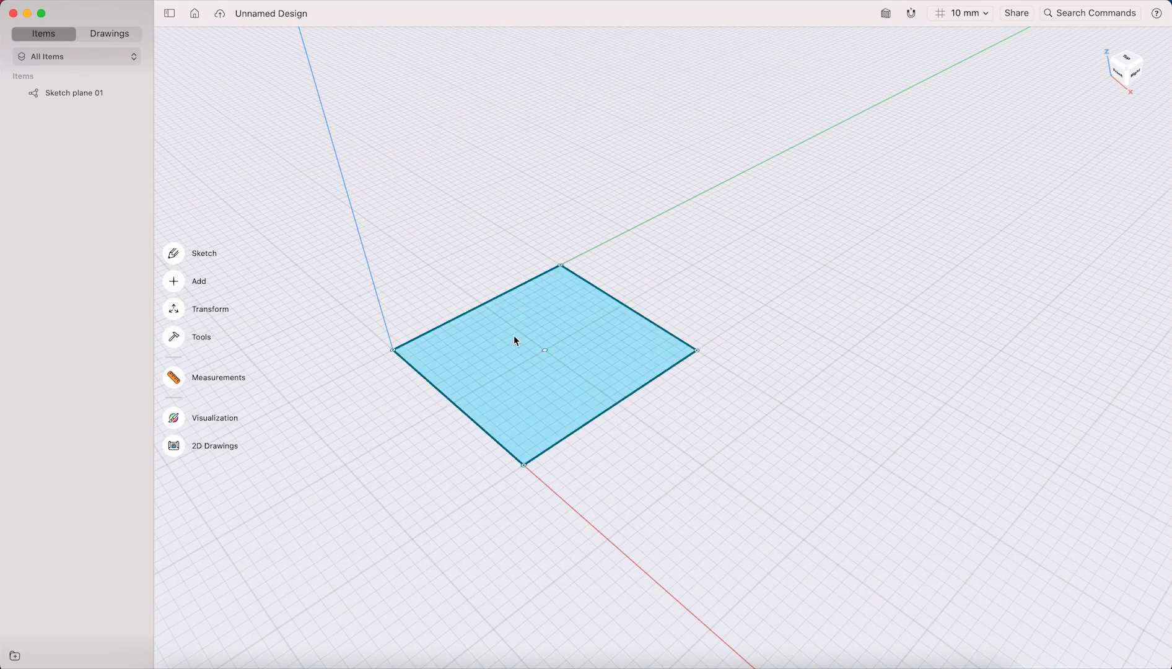
left_click(514, 336)
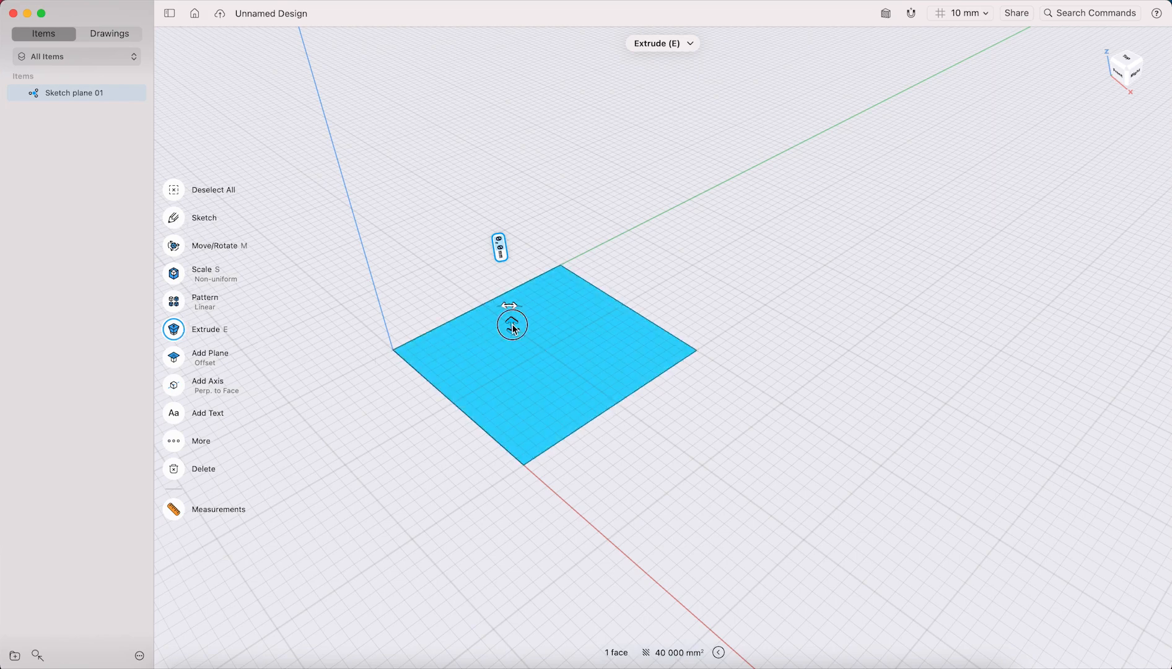
left_click_drag(507, 311, 499, 180)
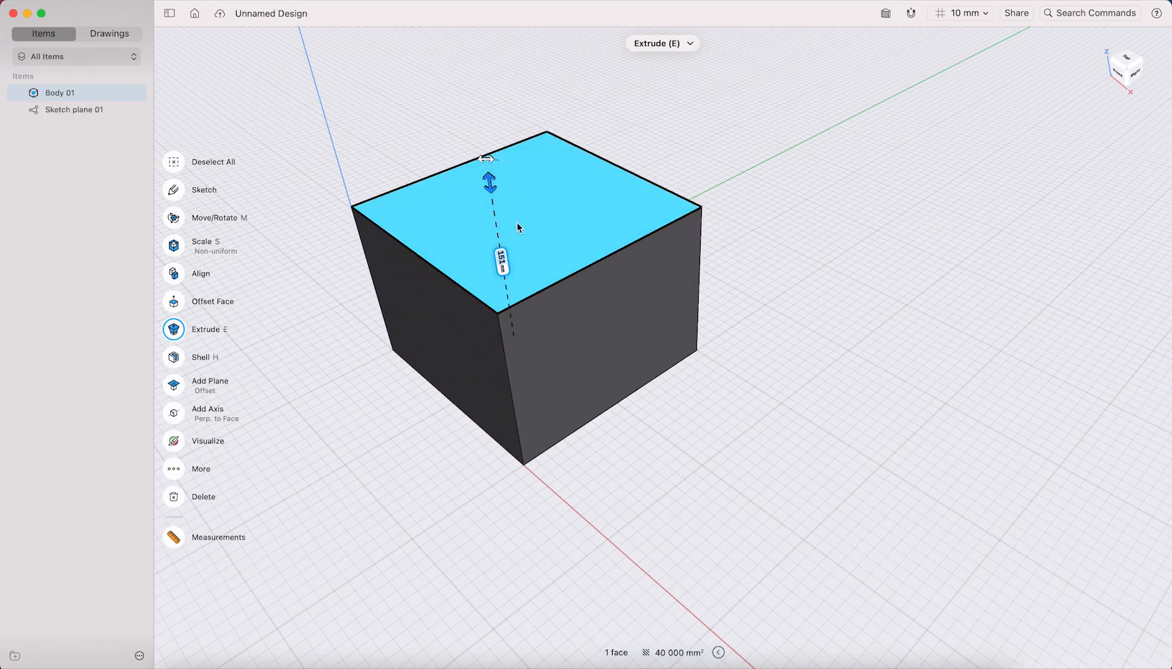
type("200")
key("Return")
middle_click_drag(689, 353, 838, 392)
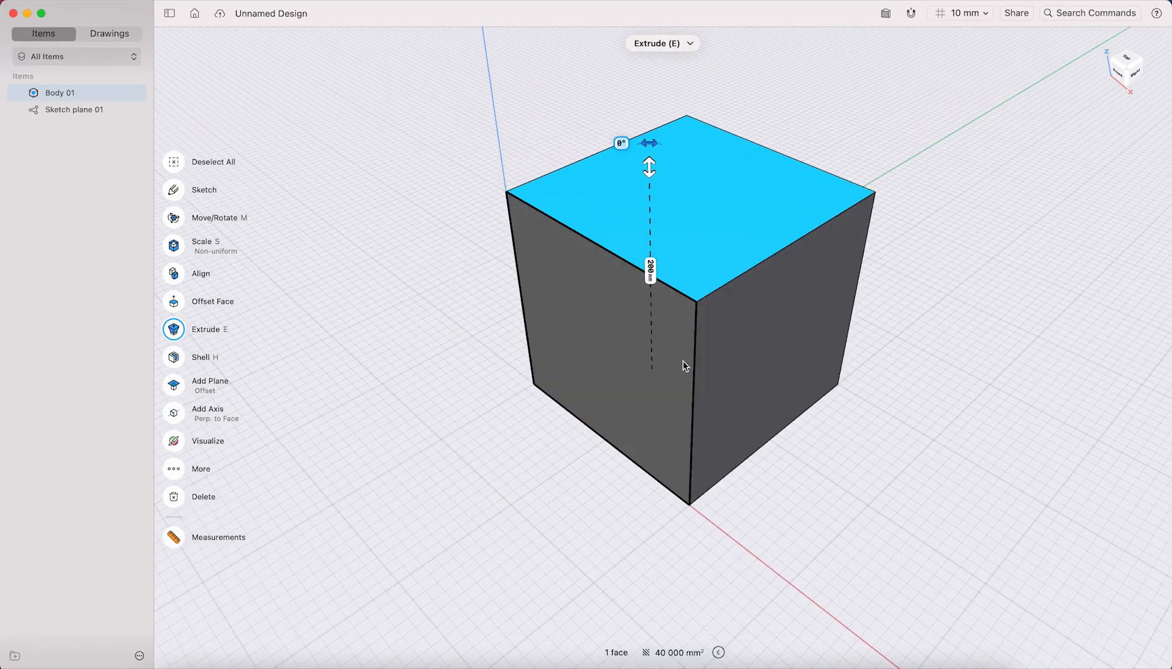
right_click_drag(684, 365, 703, 349)
mouse_move(621, 343)
right_mouse_down()
mouse_move(667, 353)
mouse_move(602, 365)
mouse_move(709, 357)
mouse_move(758, 320)
mouse_move(626, 347)
mouse_move(628, 361)
right_mouse_up()
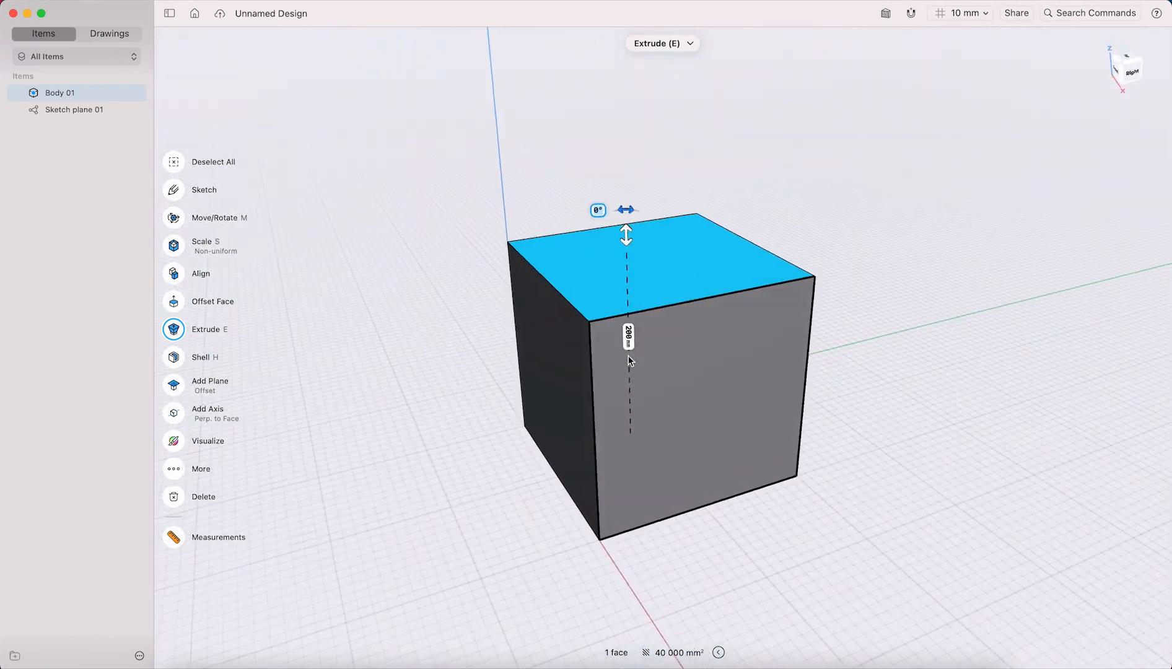
right_click_drag(623, 354, 699, 367)
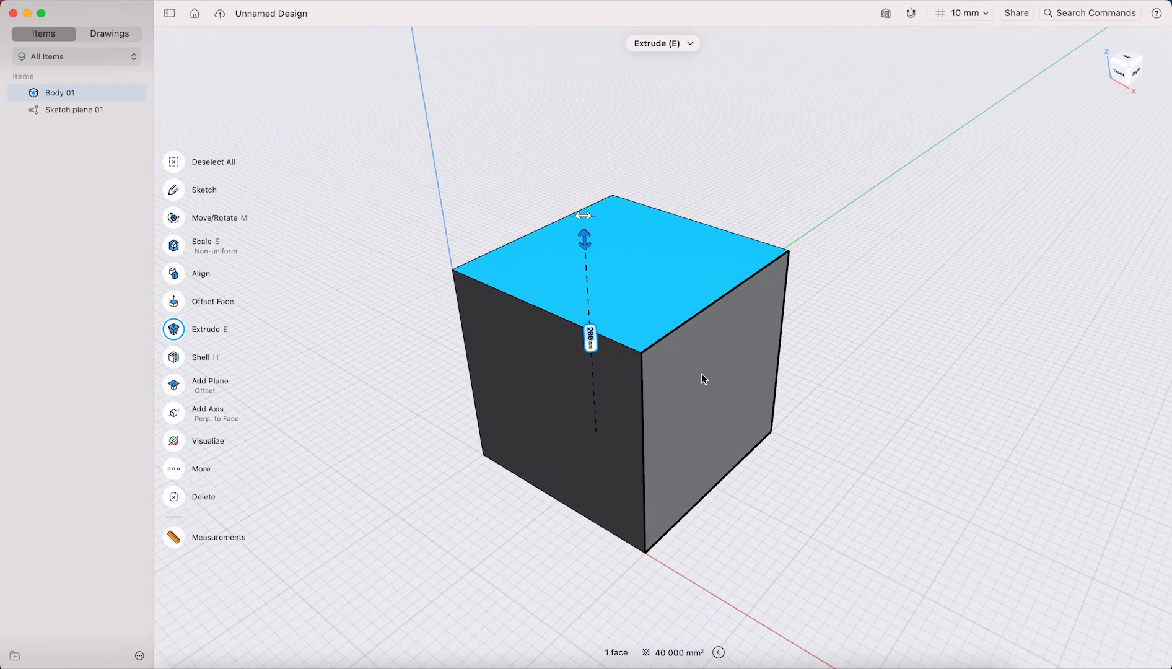
left_click(880, 398)
- Lower the cube's top face with Offset Face to a height of about 100 mm
right_click_drag(736, 361, 646, 284)
left_click(644, 279)
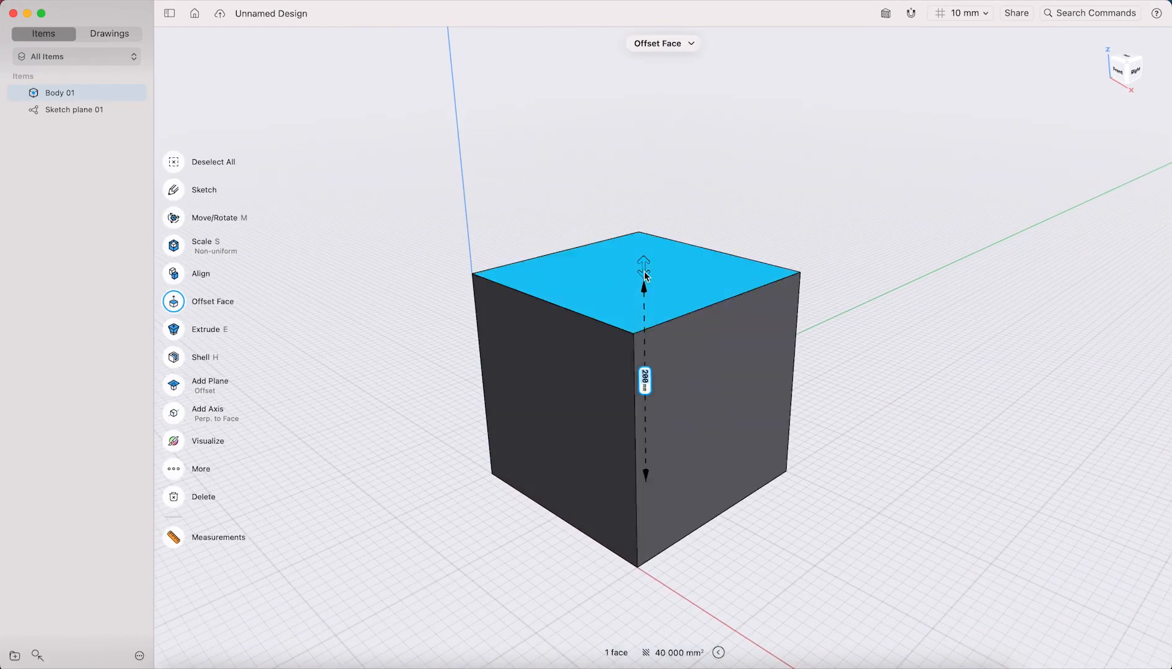
left_click_drag(647, 286, 650, 411)
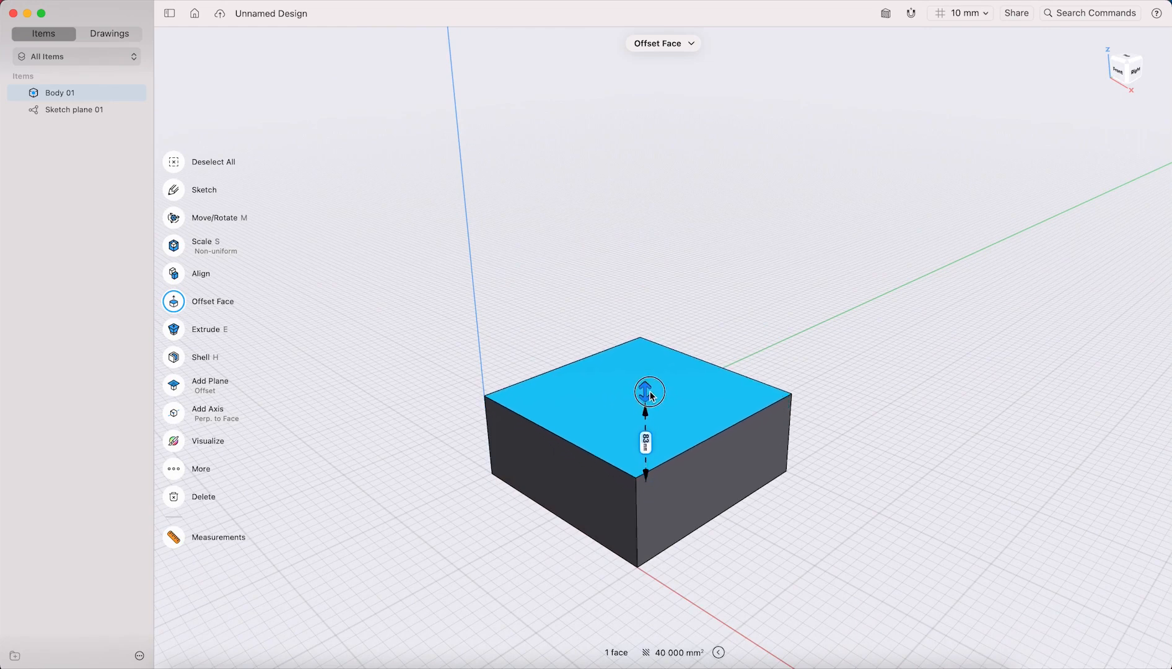
left_click_drag(651, 384, 652, 378)
right_click_drag(676, 445, 722, 417)
left_click(767, 463)
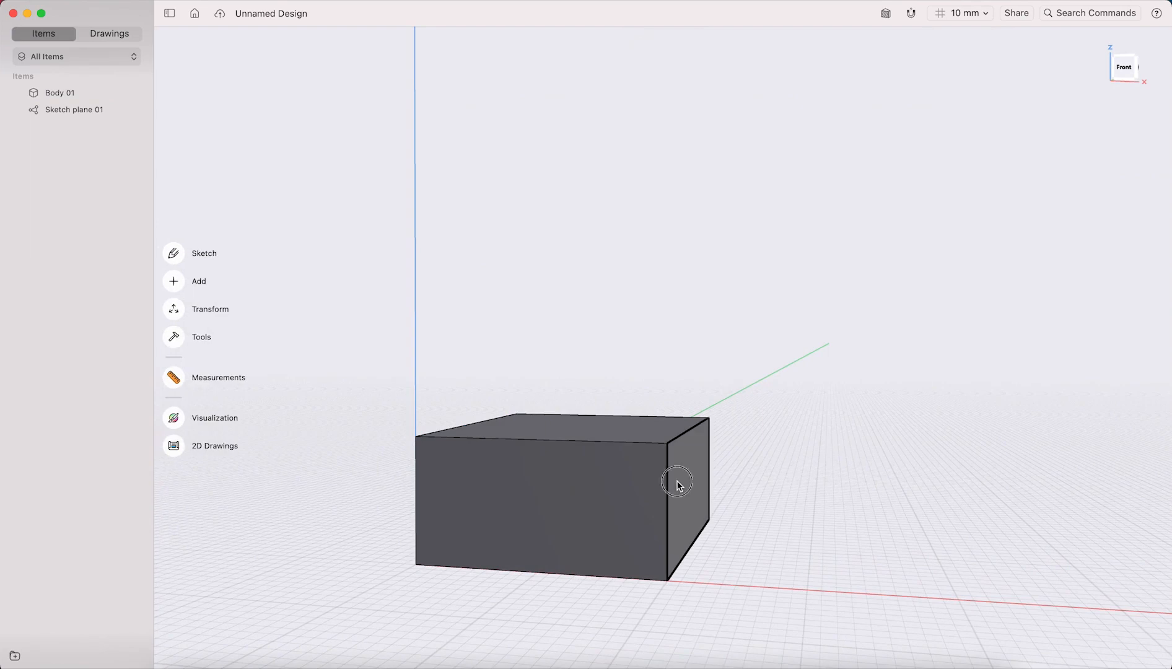
- Offset the block's right side face inward to make the block 180 mm wide along the X axis
left_click(678, 484)
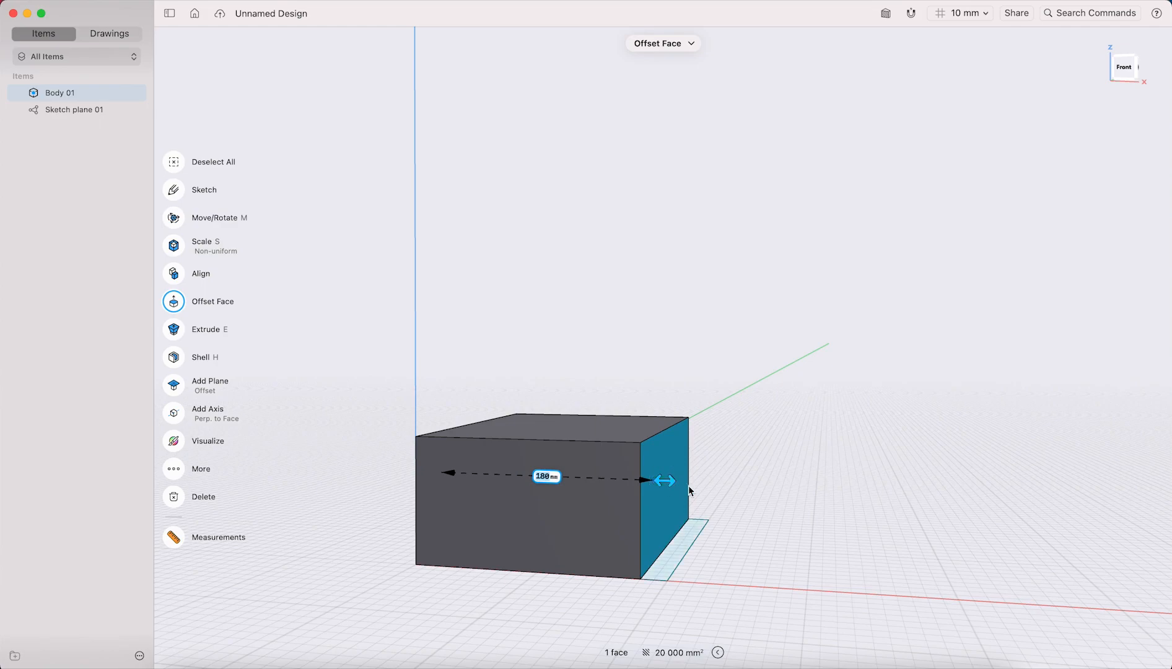
left_click(743, 419)
right_click_drag(743, 419, 592, 476)
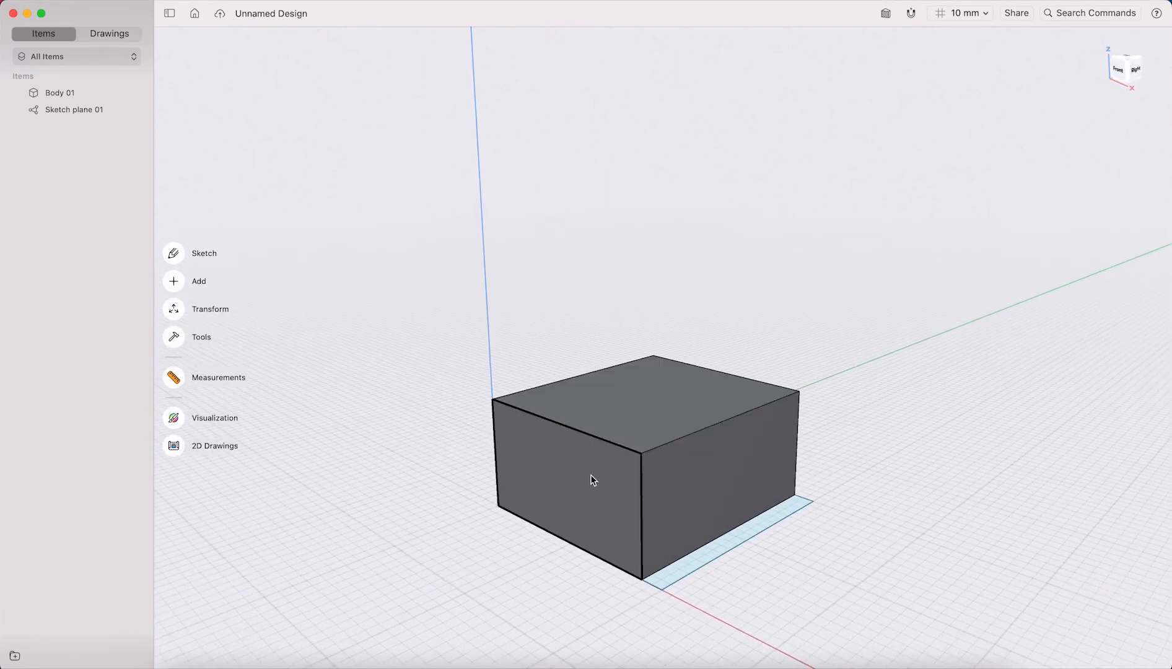
- Examine the block's dimensions by selecting its front and right side faces in turn
left_click(589, 476)
right_click_drag(847, 487, 719, 491)
right_click_drag(557, 481, 617, 490)
left_click(589, 483)
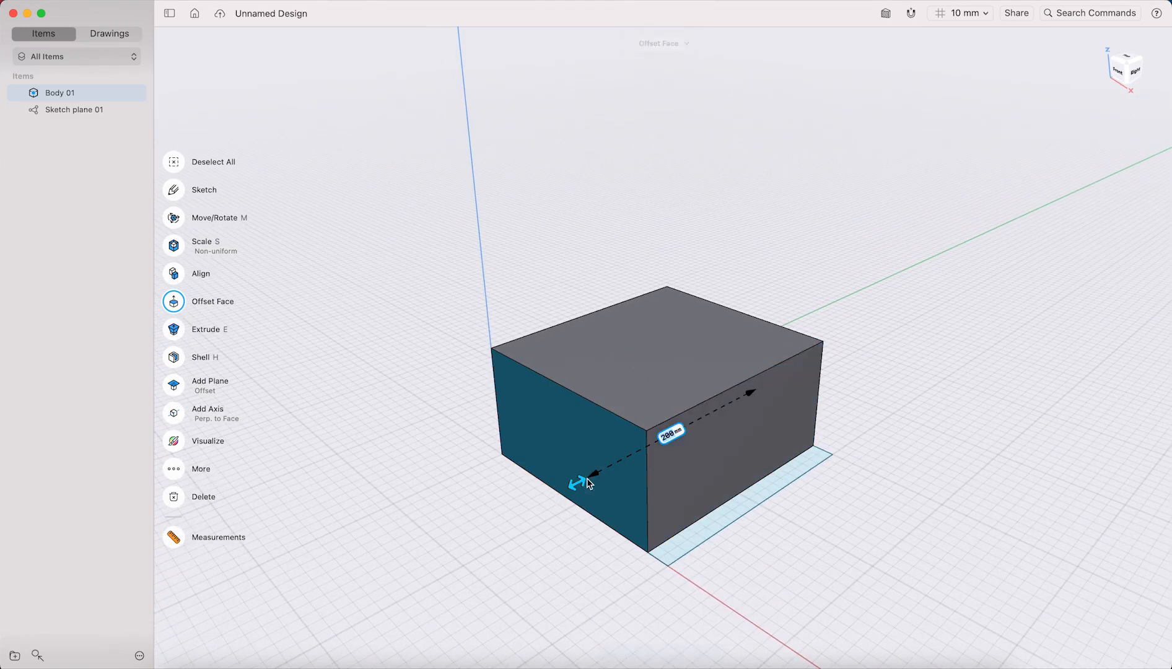
left_click(431, 421)
right_click_drag(472, 399, 526, 388)
middle_click_drag(606, 368, 552, 379)
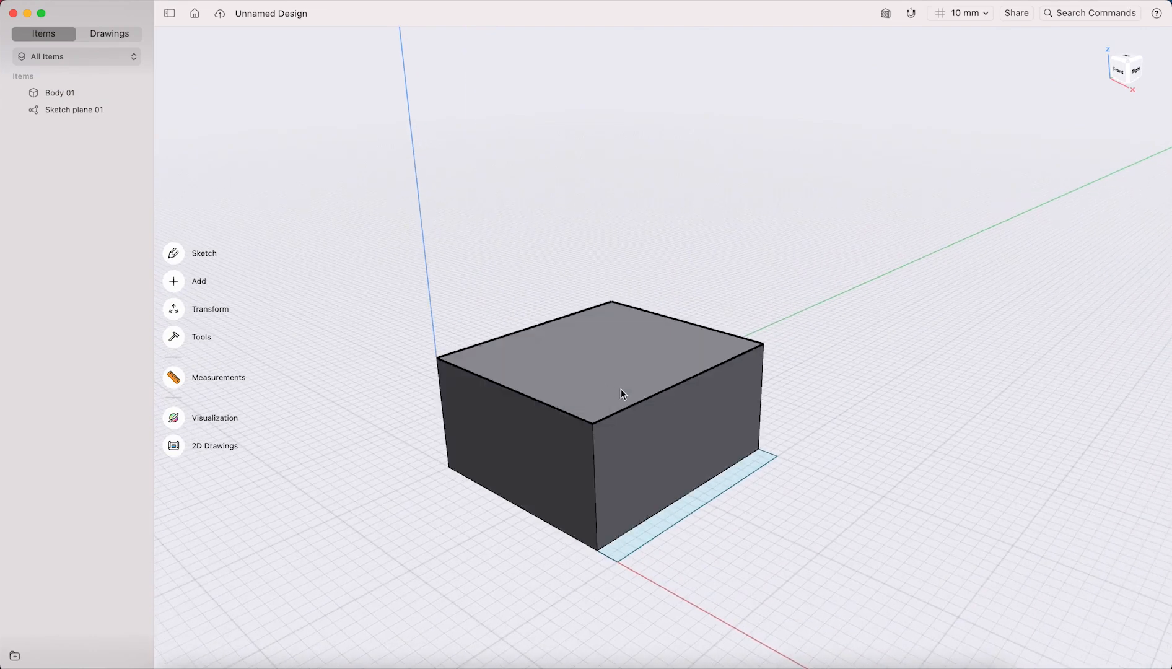
left_click(576, 455)
left_click(656, 406)
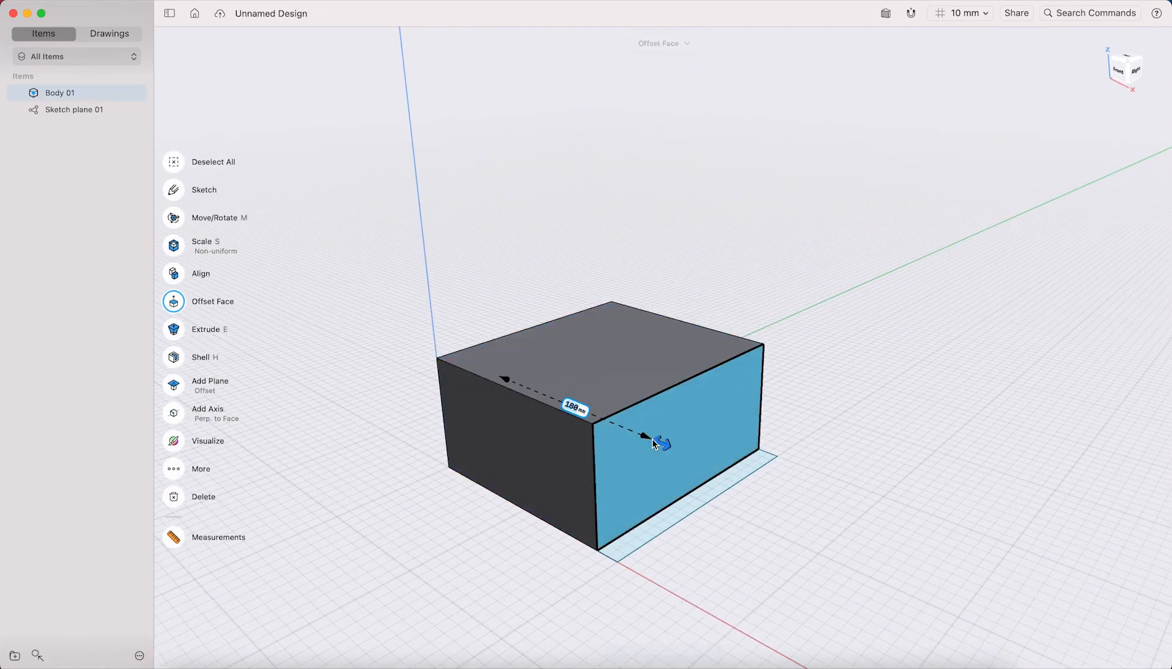
- Try a chamfer of about 22 mm on the block's upper right edge and undo it
left_click(655, 395)
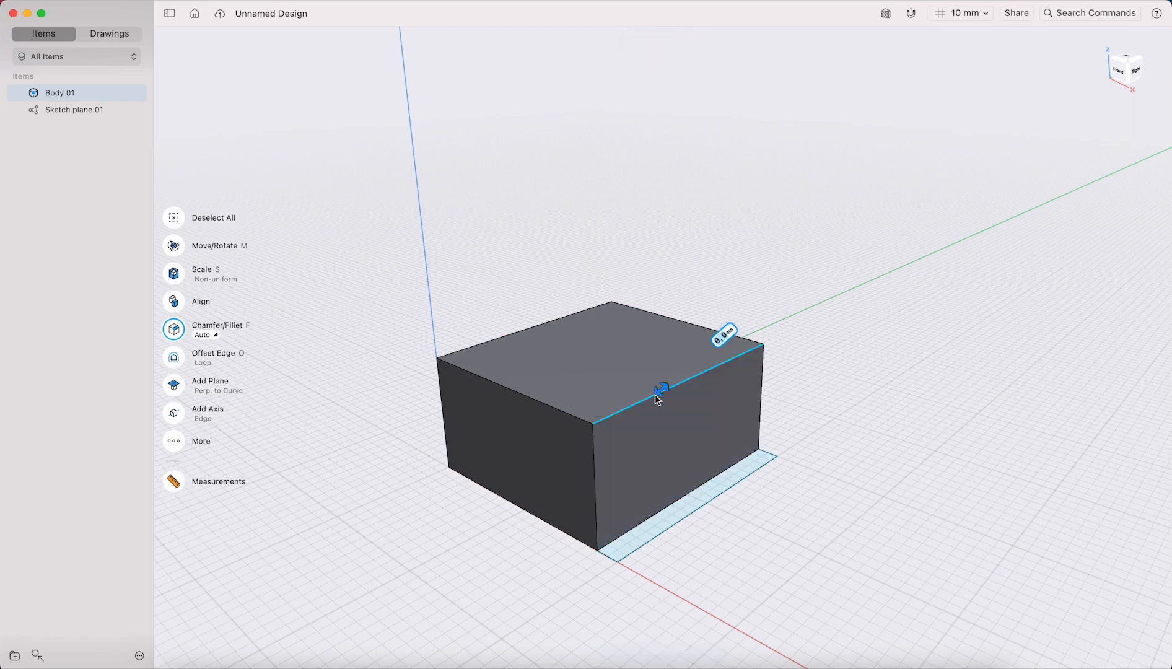
left_click(553, 410)
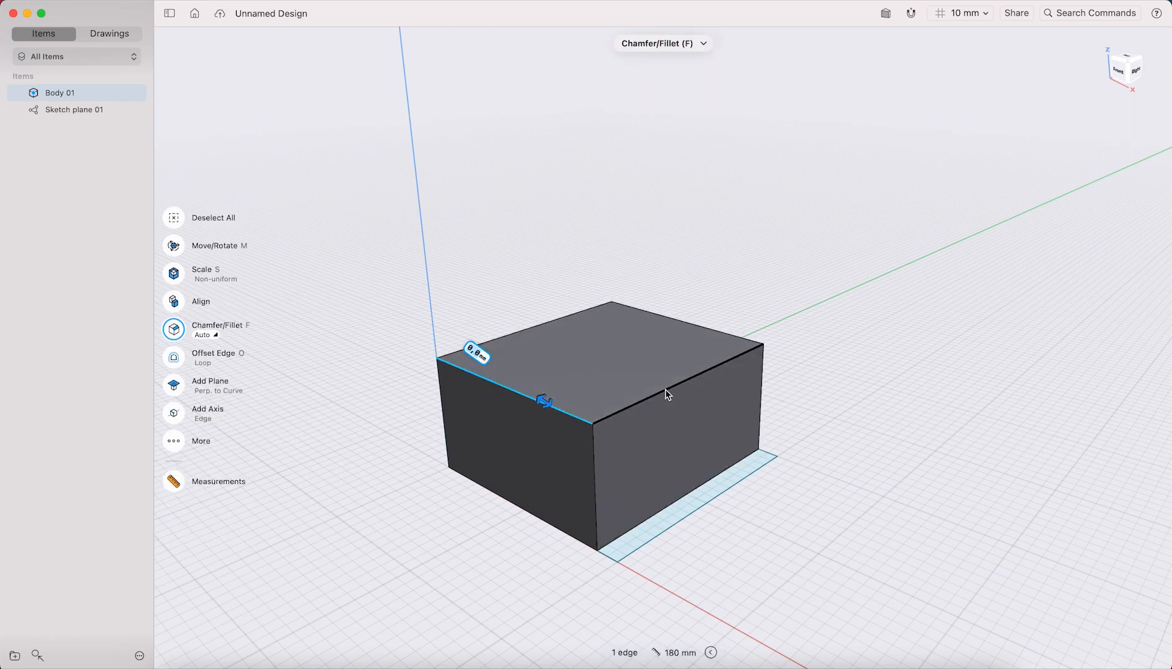
left_click(666, 389)
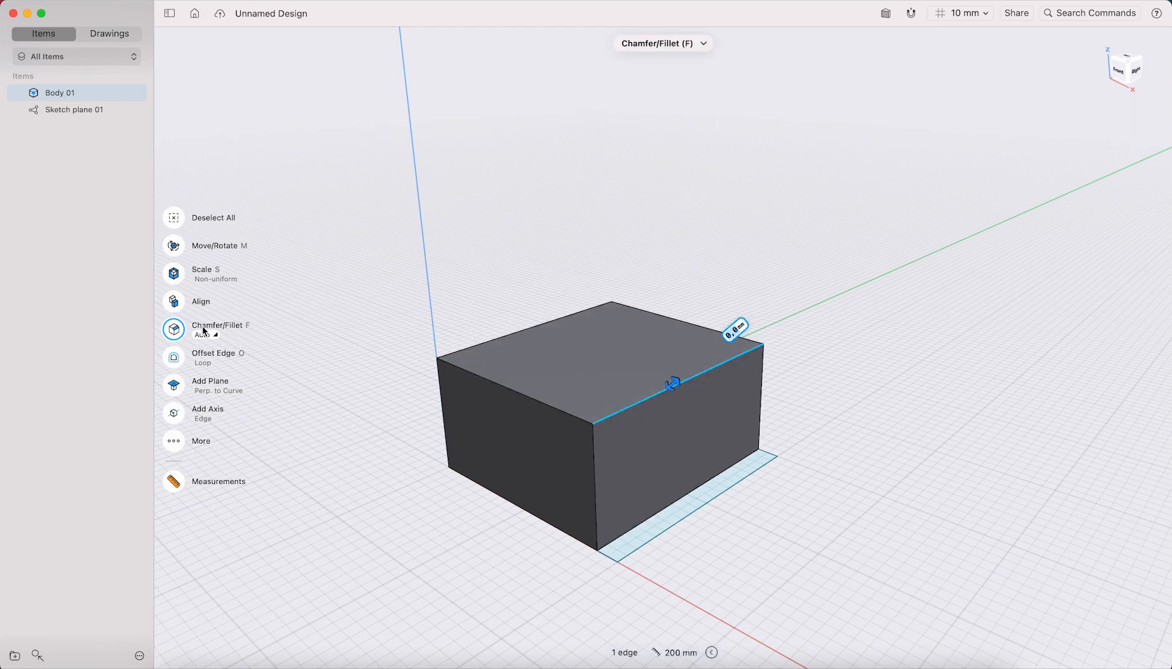
mouse_move(684, 379)
left_mouse_down()
mouse_move(704, 373)
mouse_move(644, 396)
mouse_move(704, 381)
mouse_move(676, 394)
left_mouse_up()
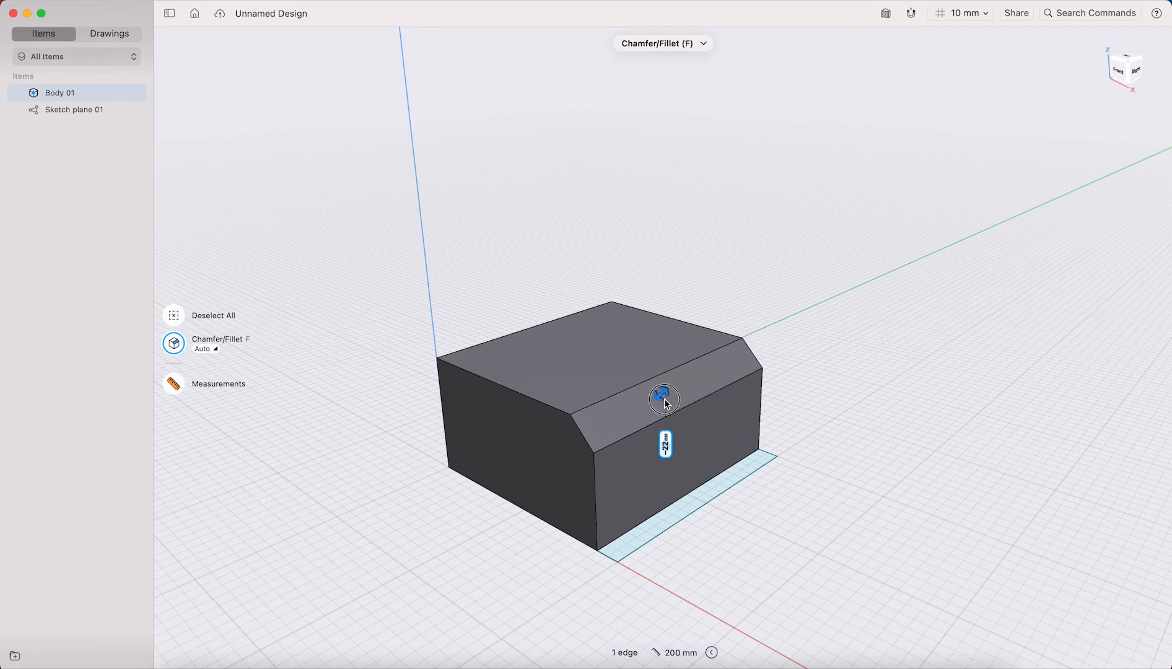
key("super+z")
- Fillet the block's four long edges parallel to the Y axis with a 50 mm radius
left_click(673, 387)
right_click_drag(662, 412, 711, 310)
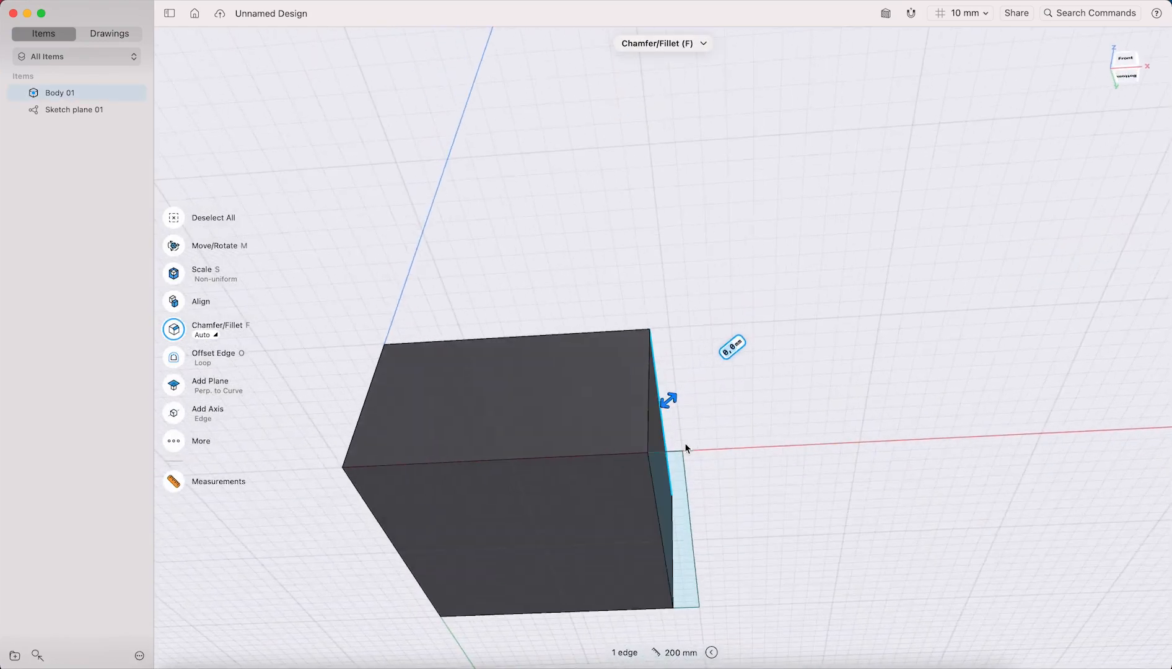
left_click(653, 494)
right_click_drag(527, 429, 587, 451)
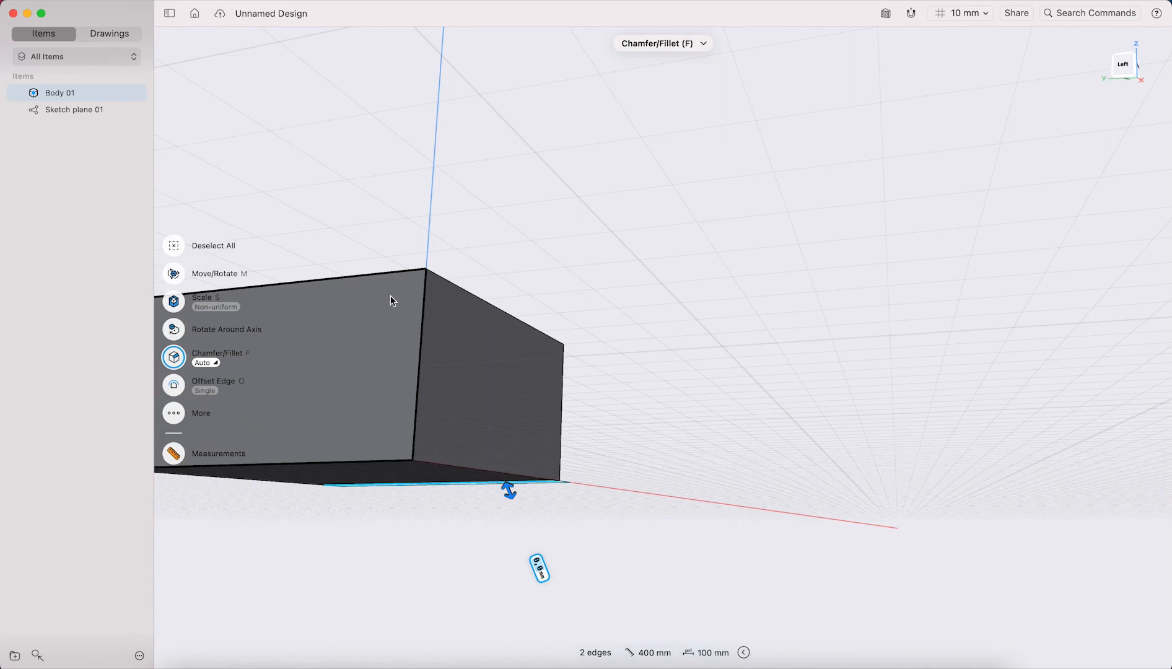
left_click(396, 272)
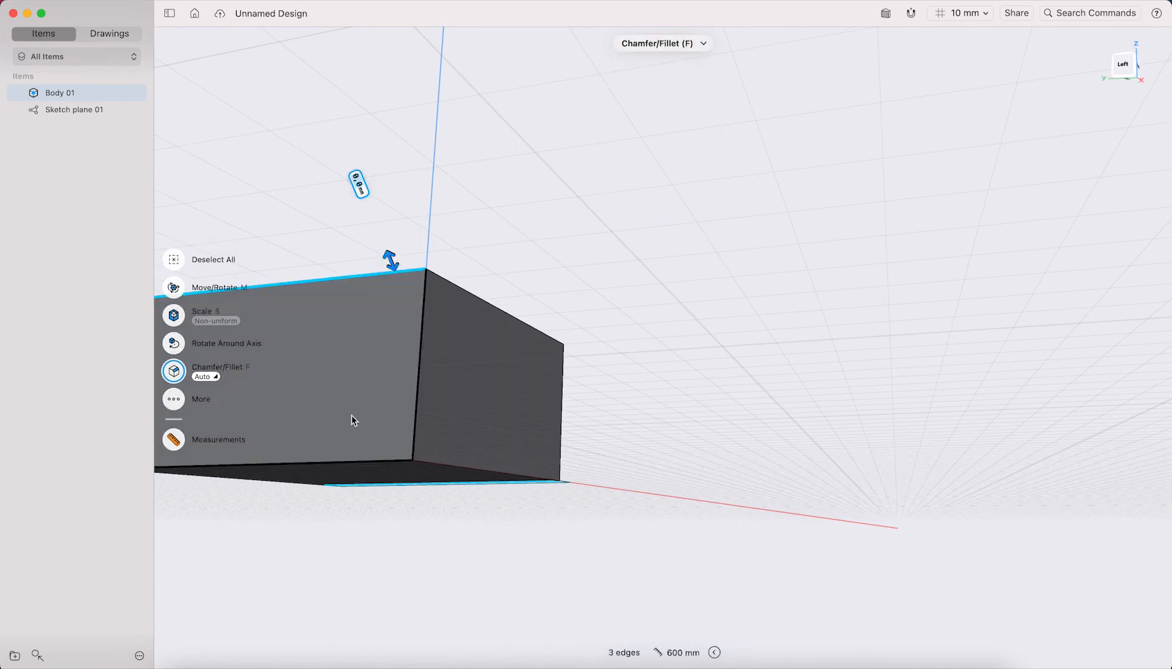
left_click(376, 461)
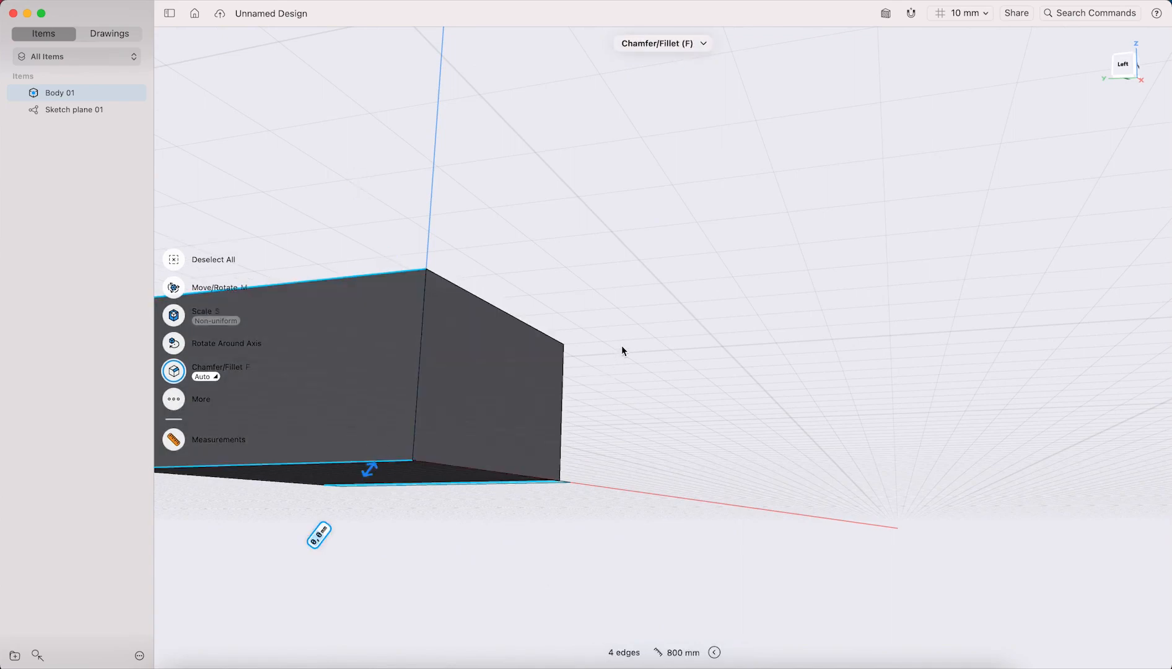
right_click_drag(622, 328, 427, 539)
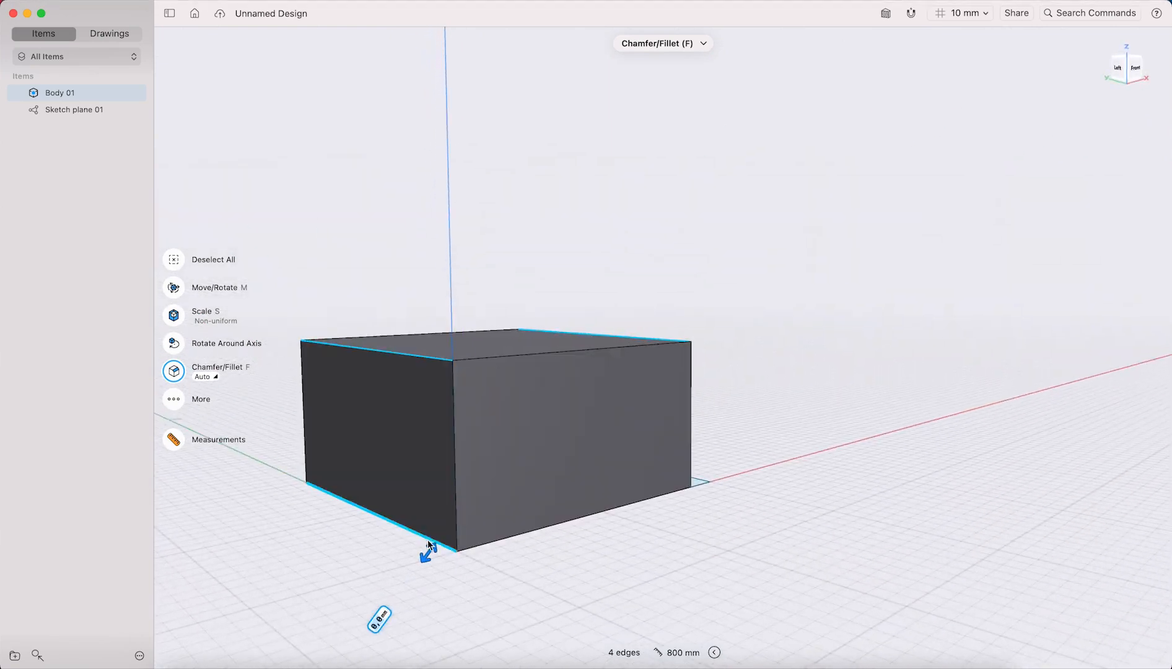
left_click_drag(431, 551, 484, 515)
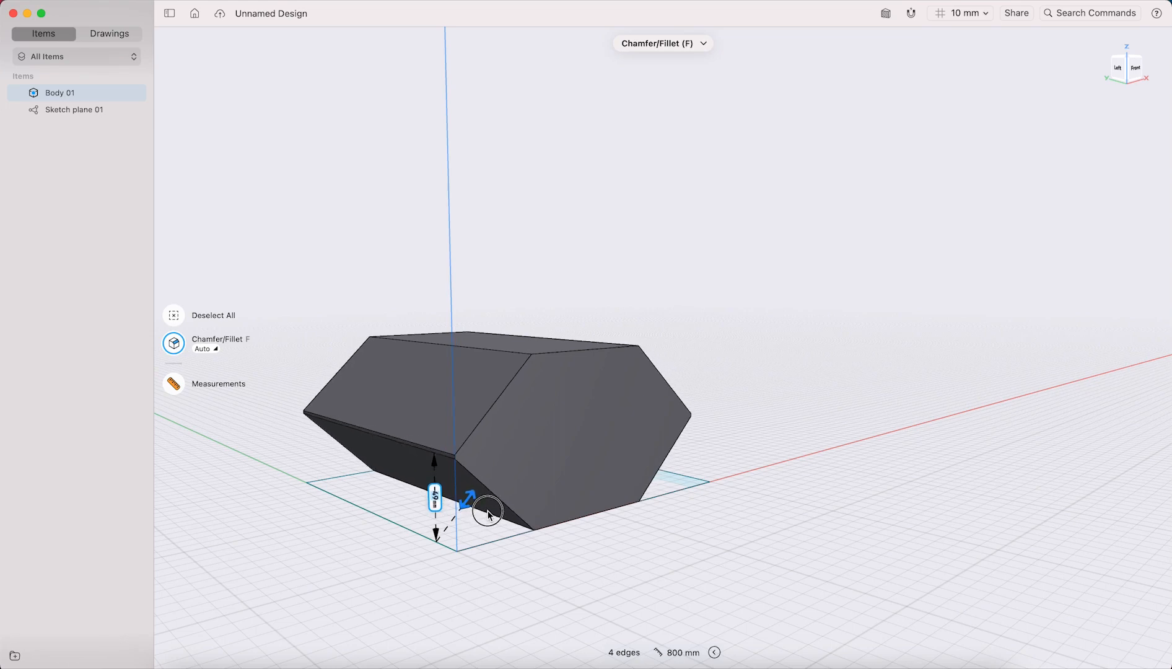
left_click_drag(487, 516, 324, 609)
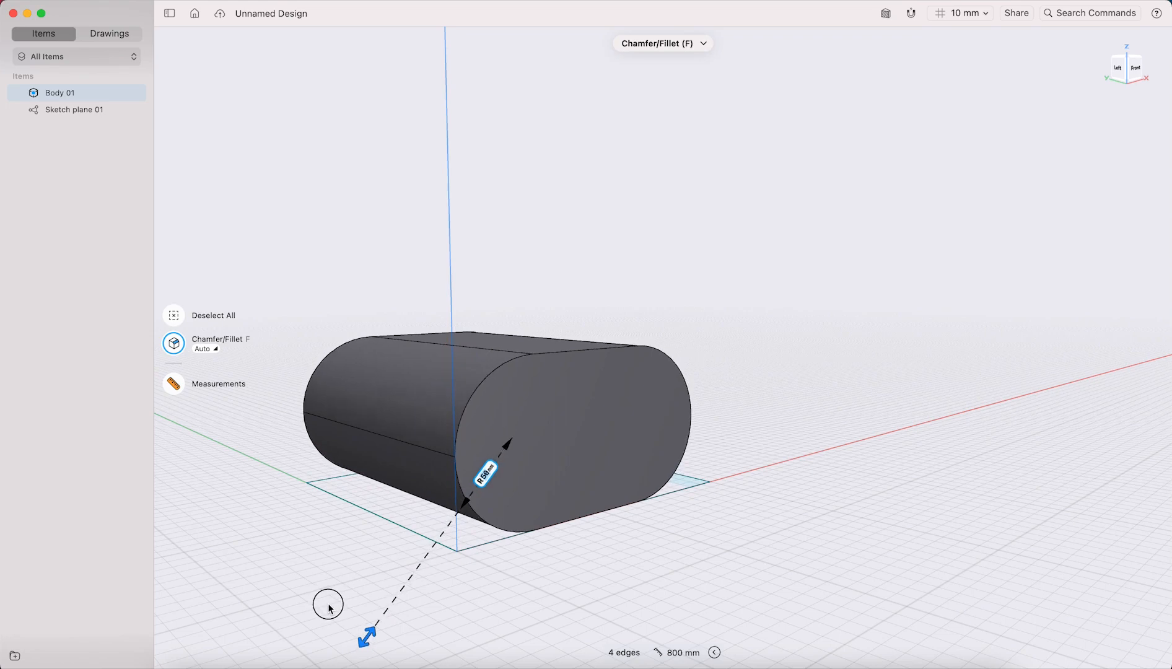
left_click(603, 561)
right_click_drag(655, 411, 848, 440)
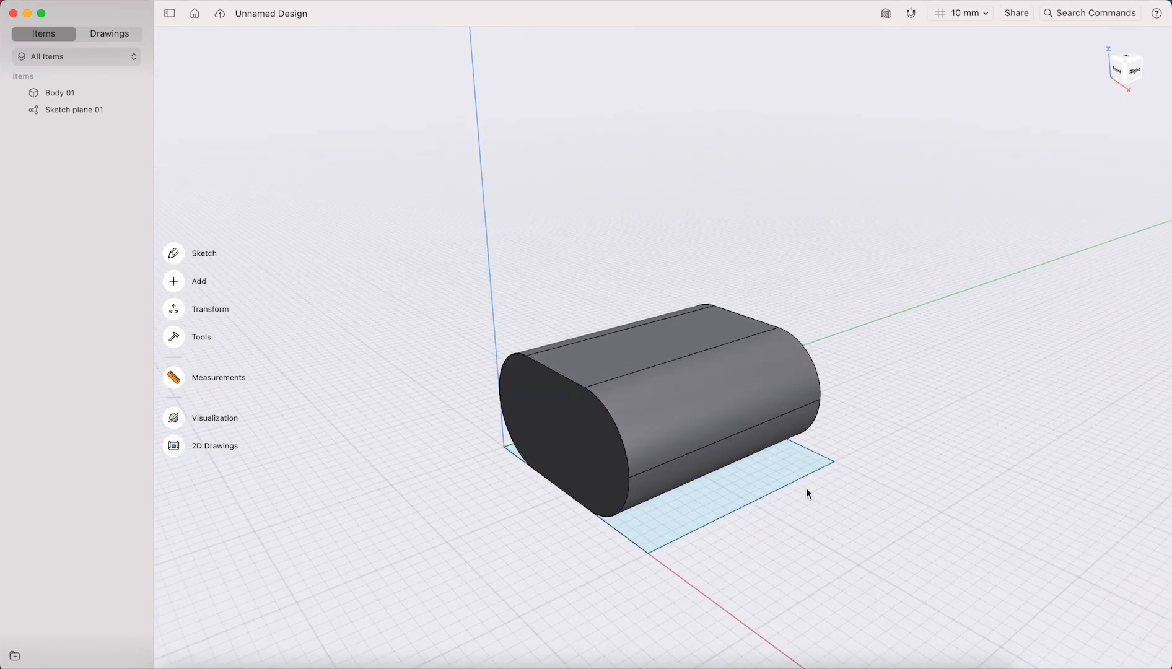
- Shell the rounded body open at its front face with a 10 mm wall thickness
mouse_move(775, 484)
right_mouse_down()
mouse_move(649, 476)
mouse_move(816, 460)
mouse_move(727, 476)
mouse_move(659, 455)
mouse_move(775, 467)
mouse_move(822, 450)
mouse_move(752, 479)
right_mouse_up()
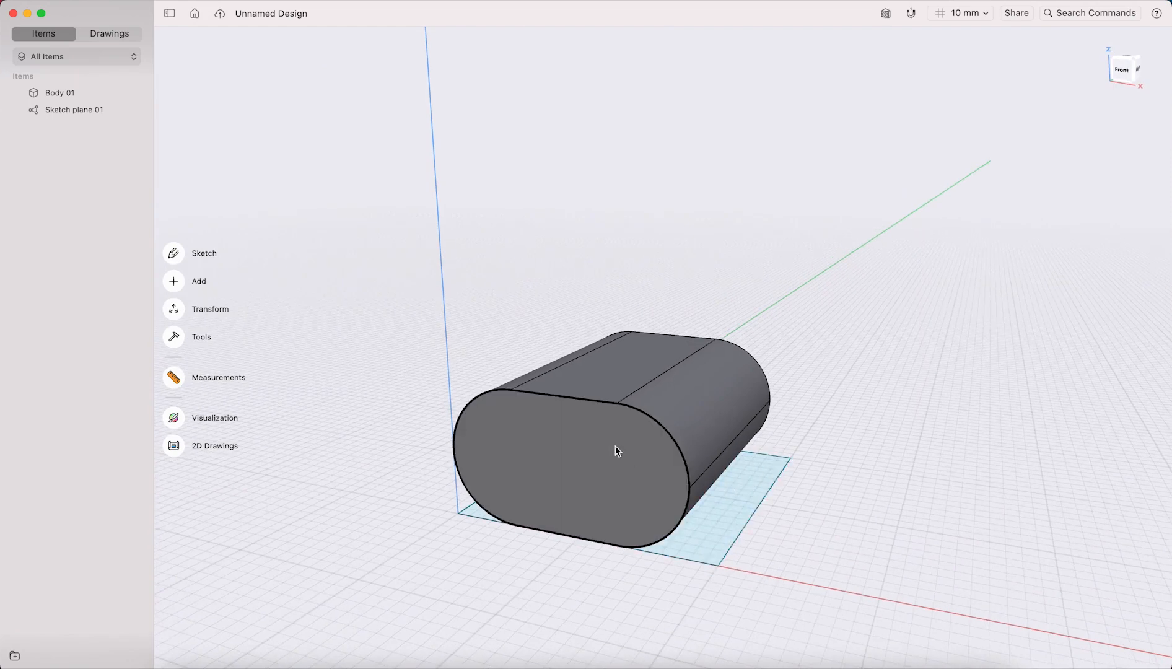
left_click(564, 438)
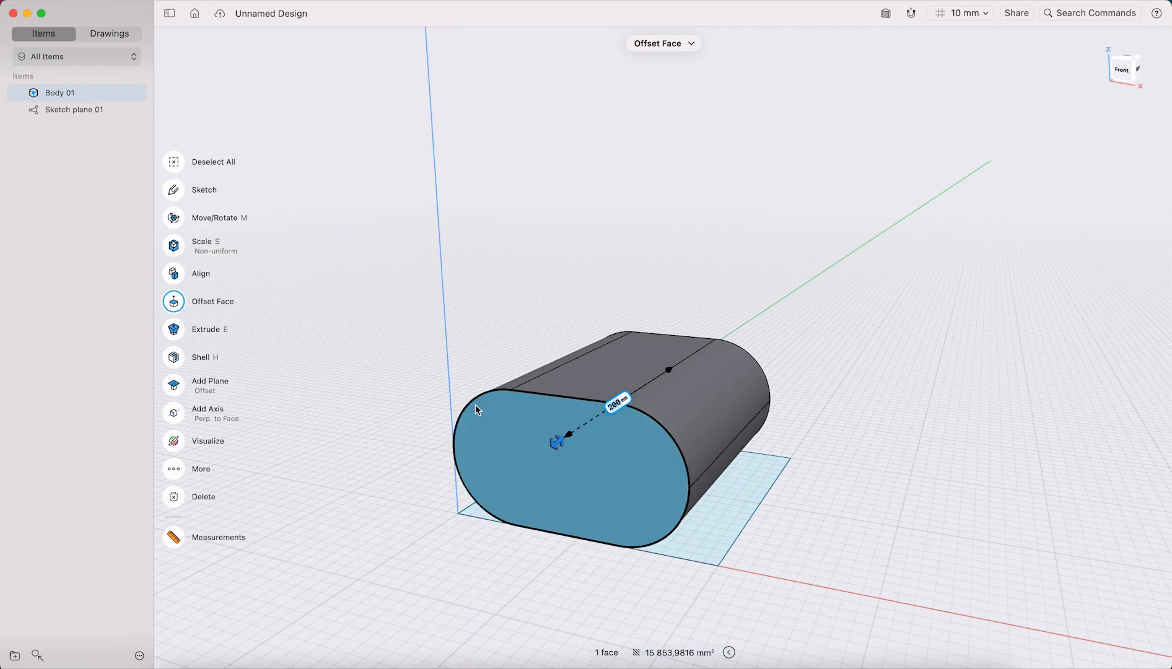
left_click(177, 361)
left_click_drag(567, 534, 569, 522)
right_click_drag(683, 512, 751, 473)
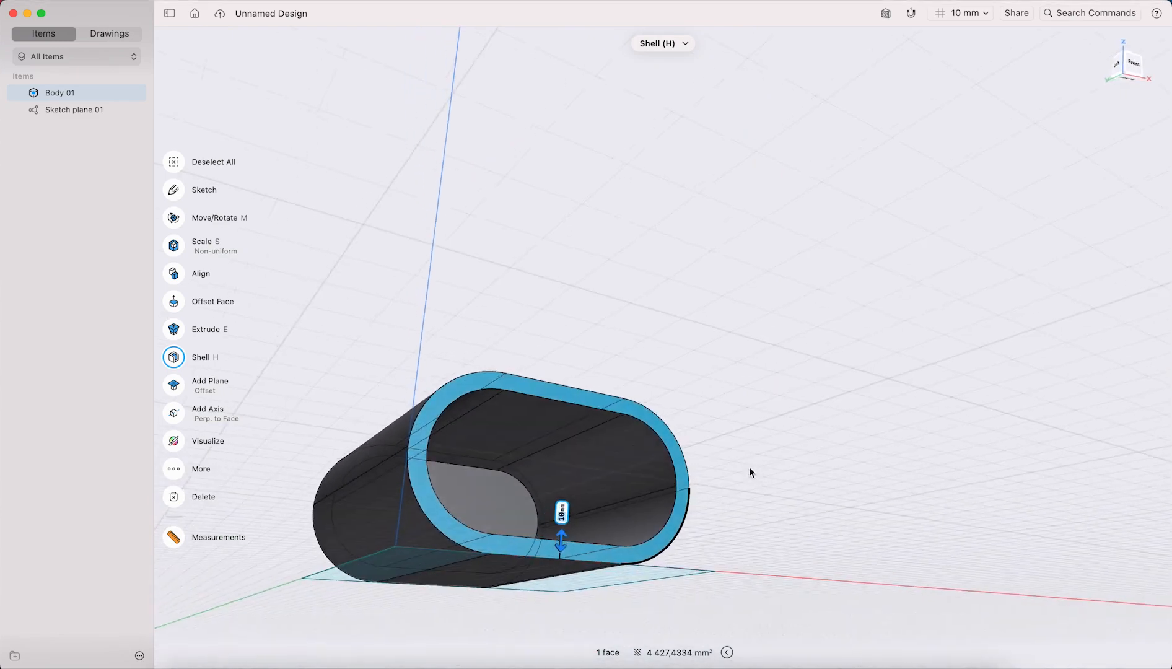
- Turn off the display of hidden edges
left_click(338, 2)
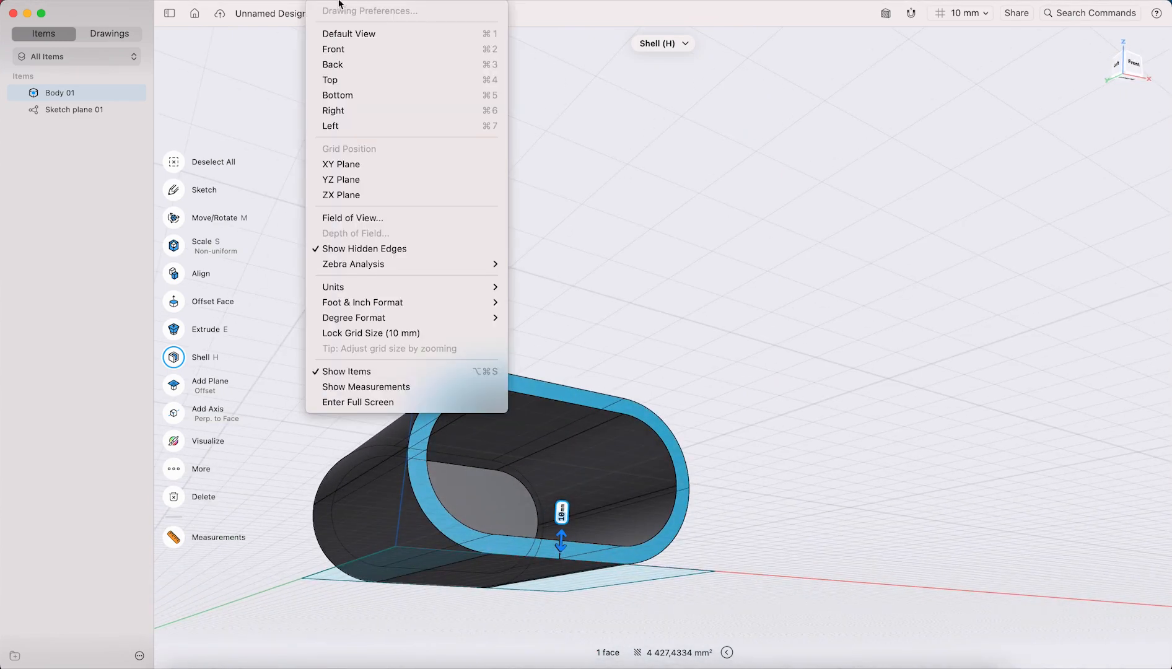
left_click(410, 248)
right_click_drag(584, 316, 528, 340)
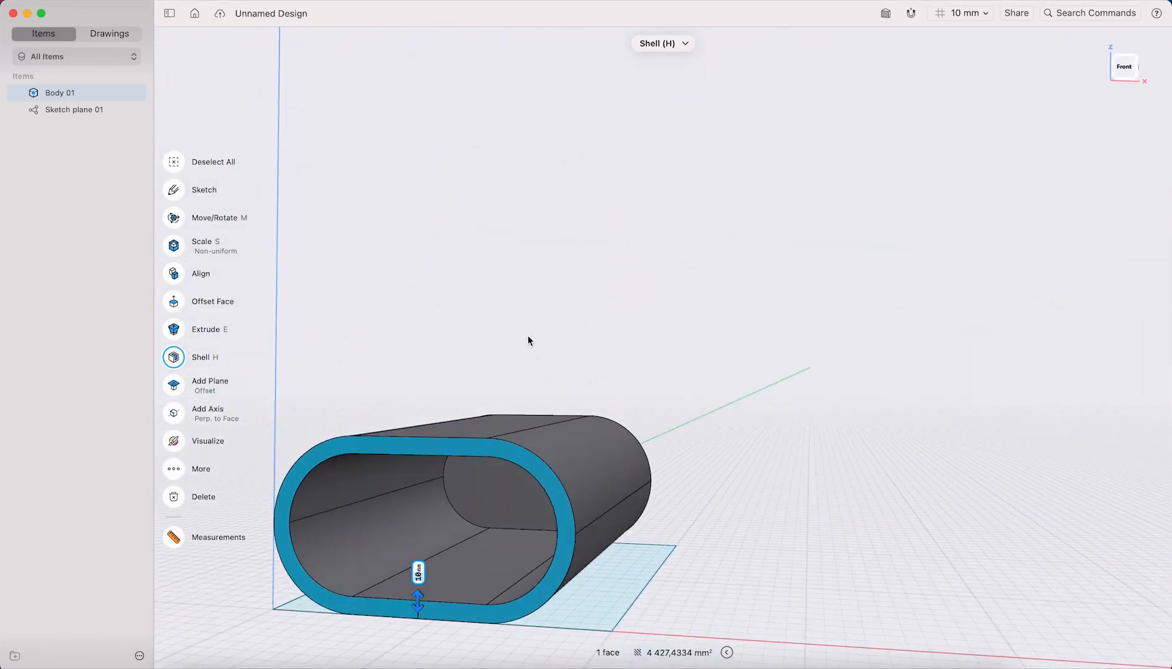
- Undo the shell while keeping the filleted edges
key("super+z")
key("super+z")
key("super+shift+z")
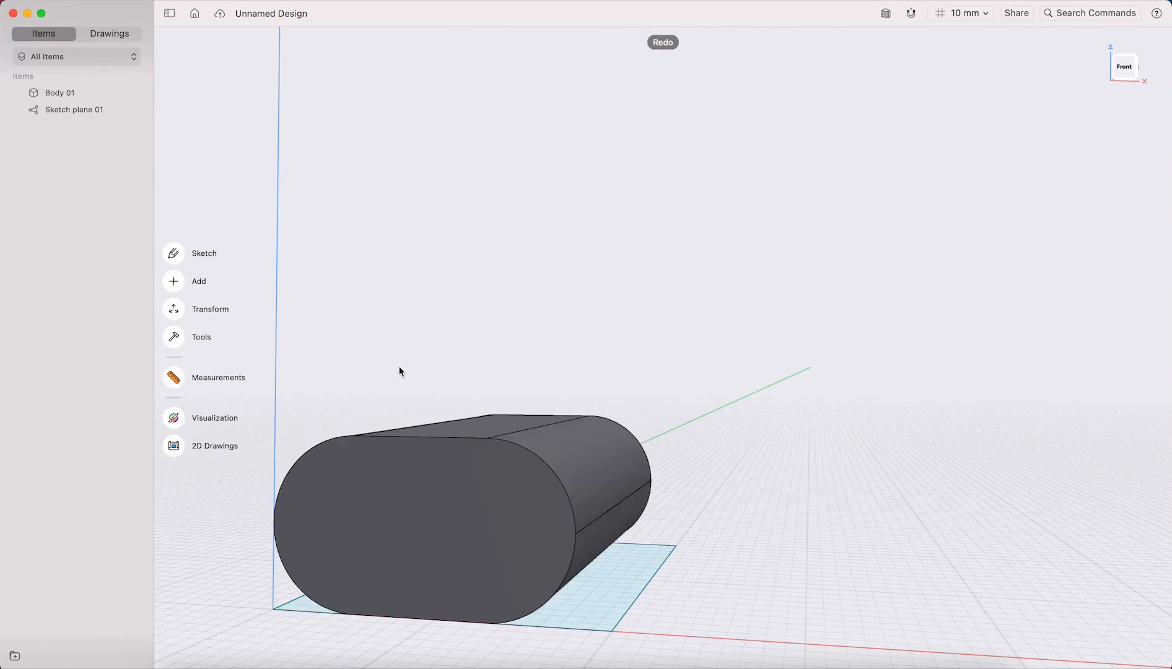
- Offset the edge loop of the body's front face inward by about 8 mm with Offset Edge
right_click_drag(440, 348, 414, 375)
middle_click_drag(411, 419, 550, 363)
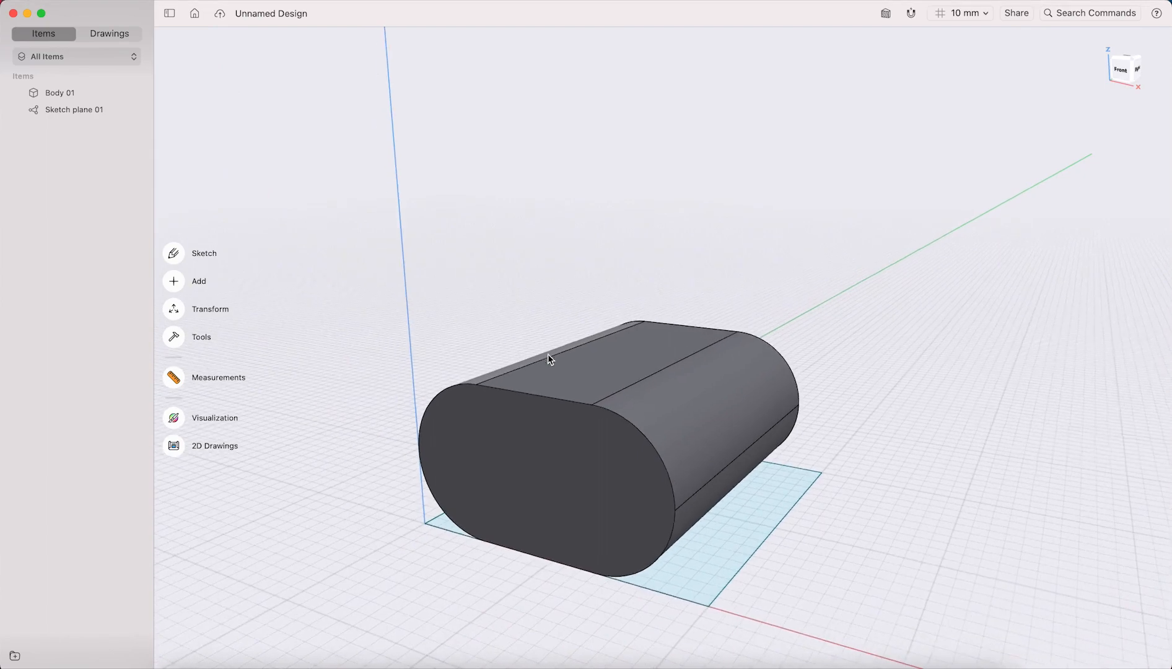
left_click(497, 434)
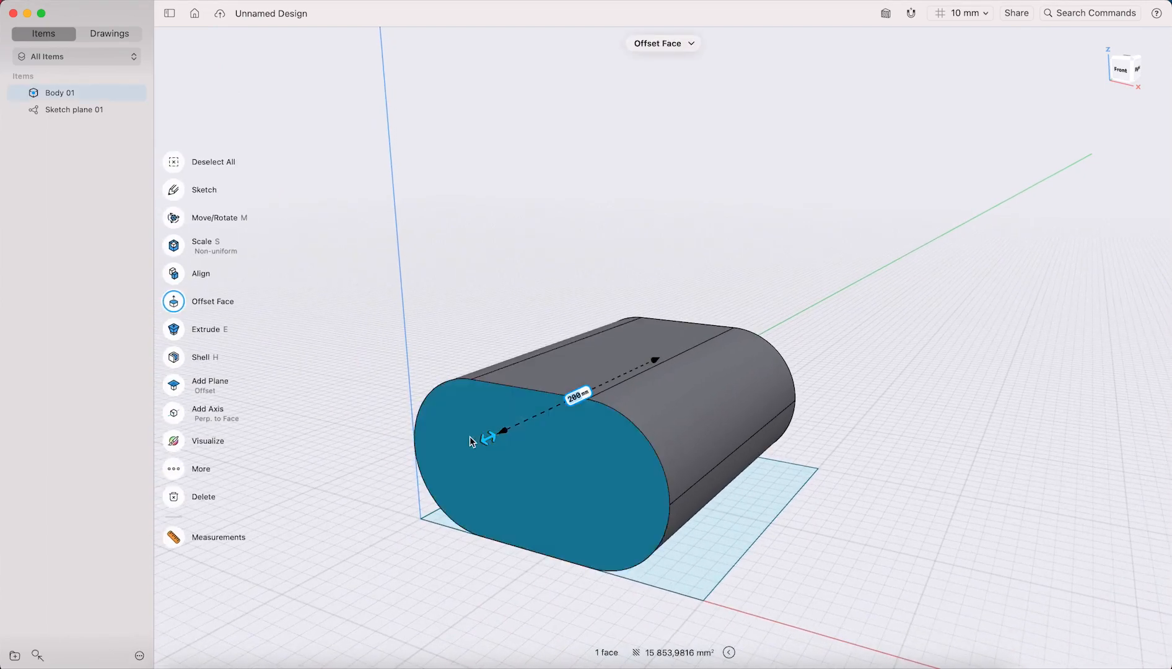
left_click(176, 471)
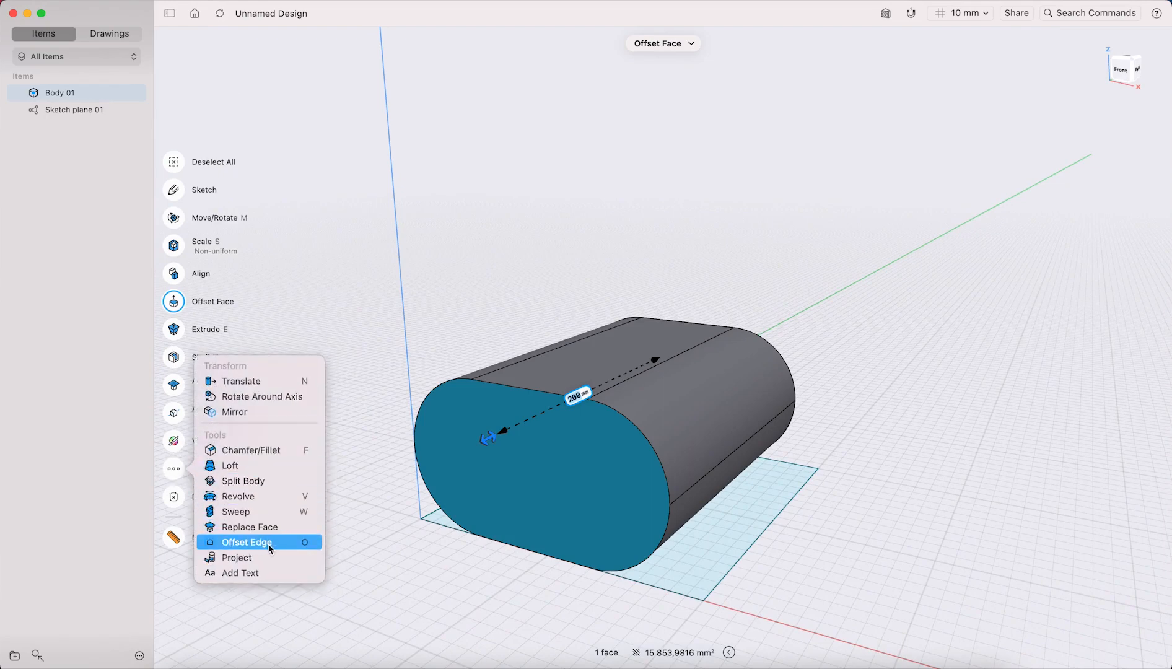
left_click(297, 542)
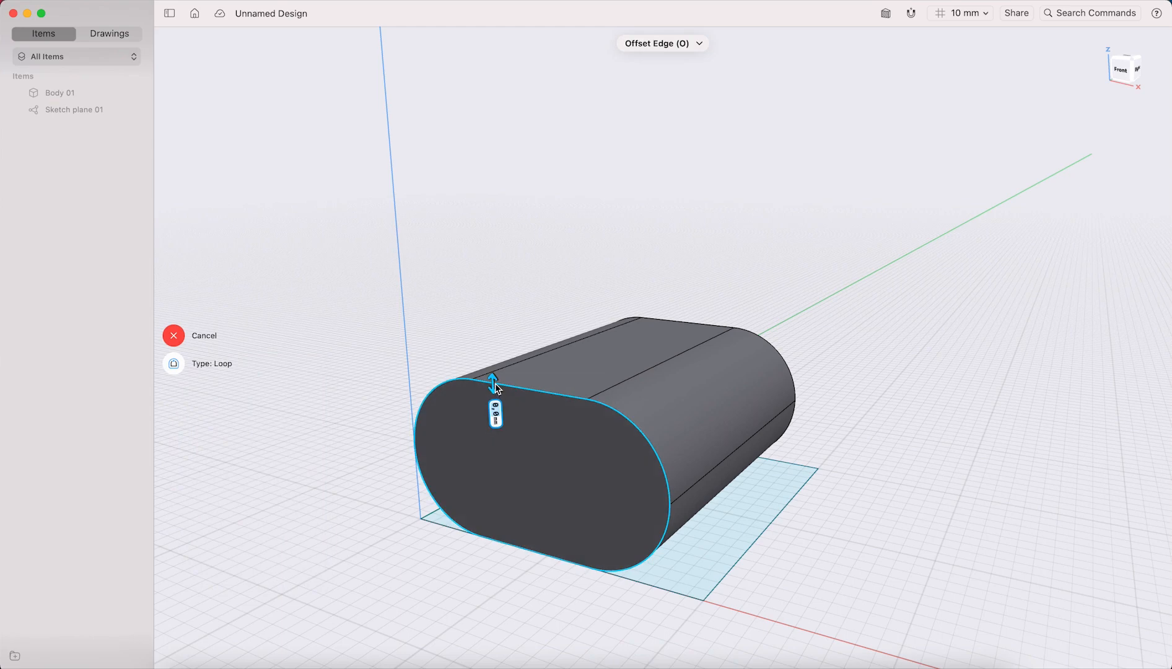
mouse_move(494, 387)
left_mouse_down()
mouse_move(494, 416)
mouse_move(488, 398)
left_mouse_up()
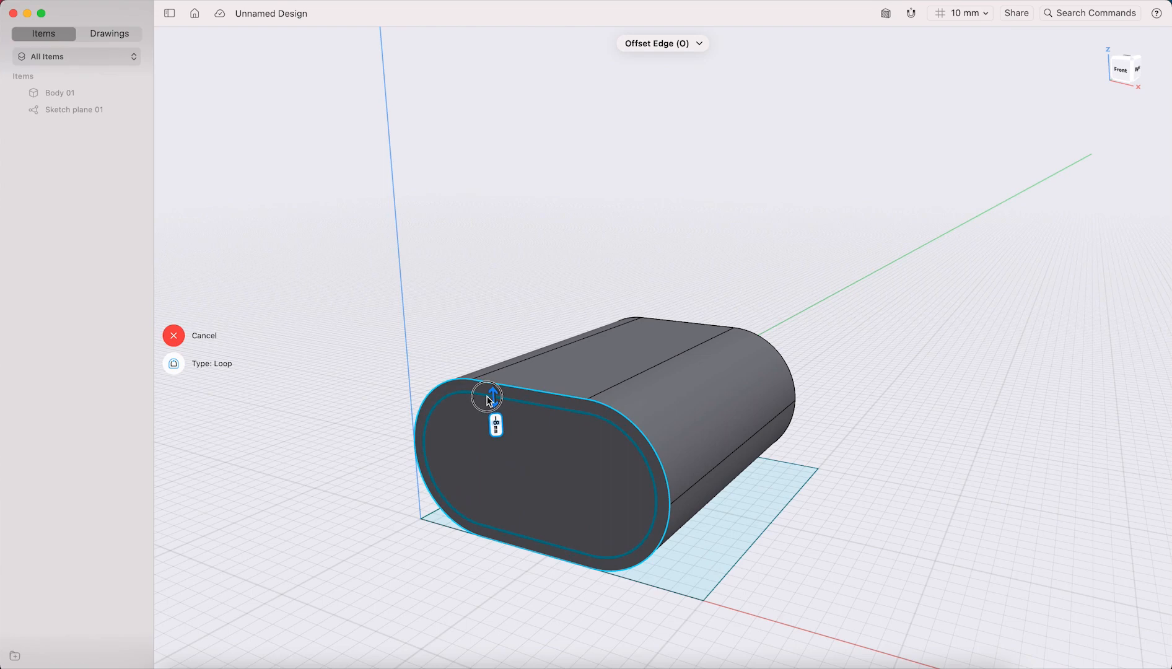
left_click_drag(487, 396, 488, 397)
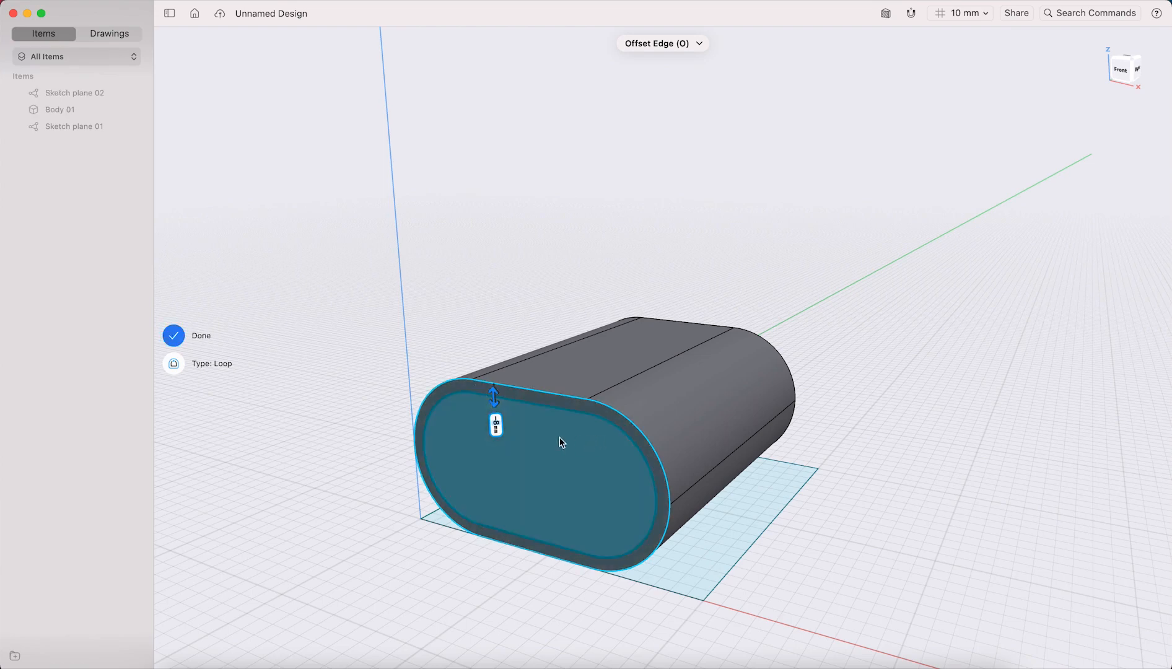
mouse_move(560, 435)
right_mouse_down()
mouse_move(622, 398)
mouse_move(591, 413)
right_mouse_up()
left_click_drag(478, 412, 481, 410)
left_click(455, 362)
right_click_drag(512, 384, 587, 406)
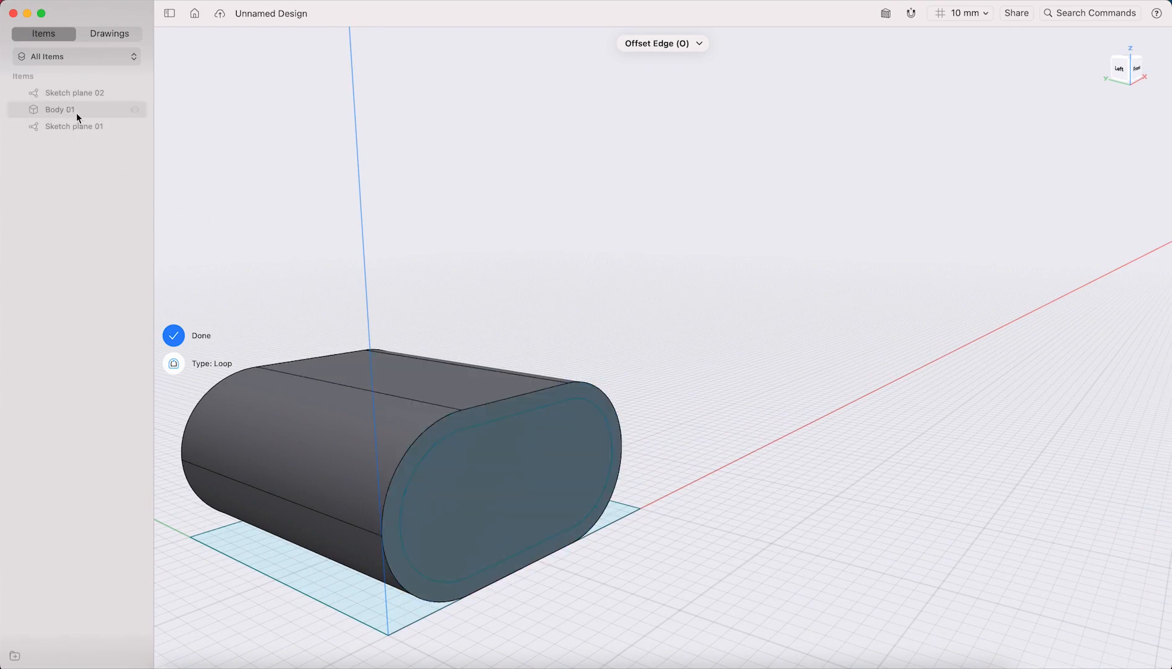
- Hide the items list, show it again, and try selecting each listed sketch plane and the body
left_click(169, 14)
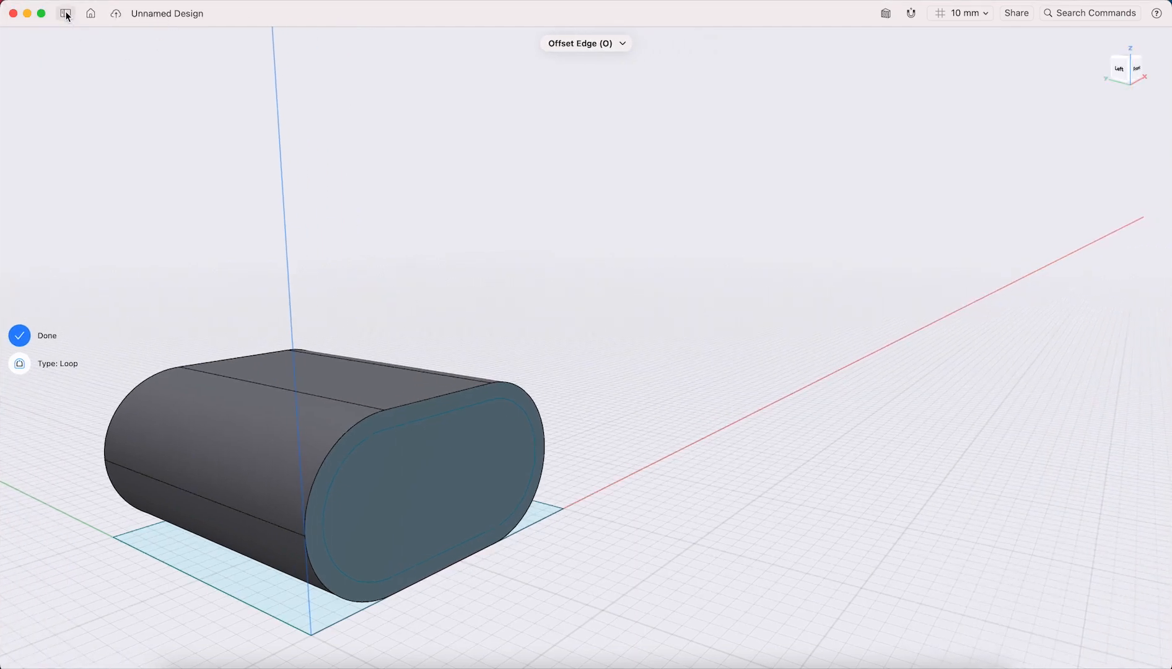
left_click(66, 14)
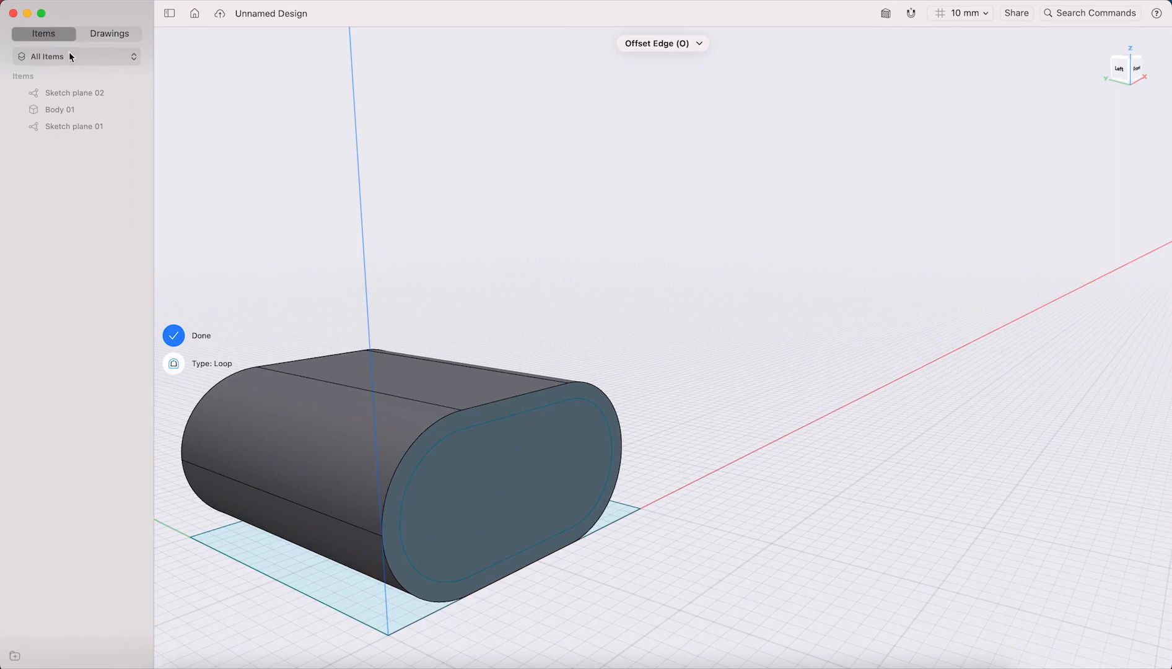
left_click(60, 93)
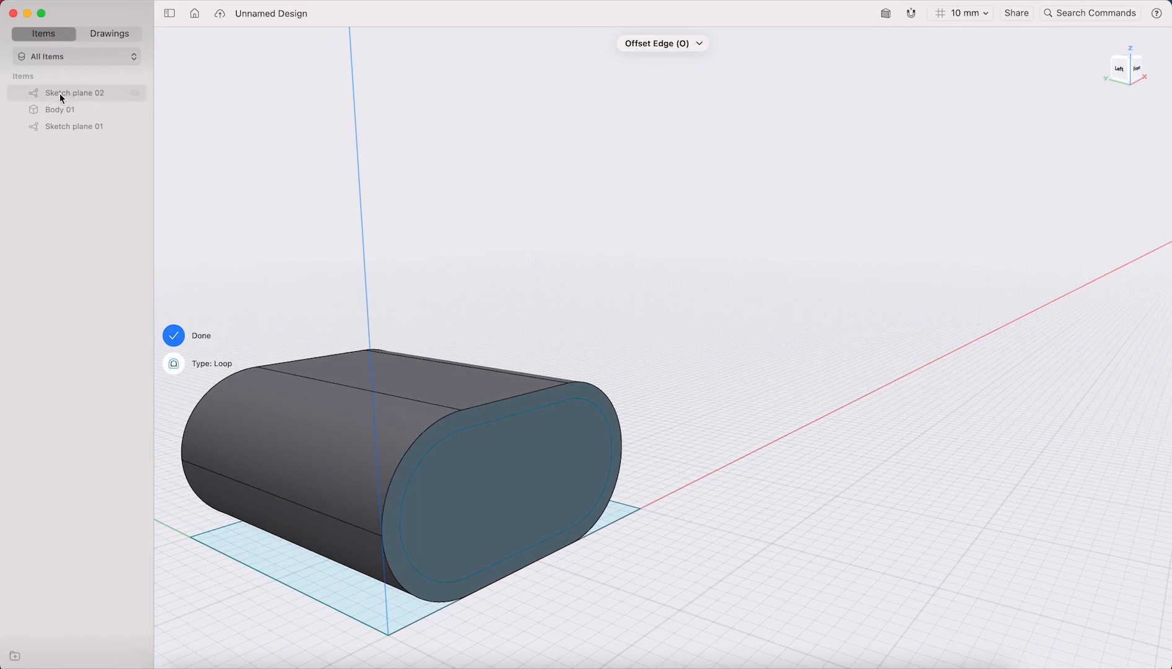
left_click(62, 110)
left_click(65, 127)
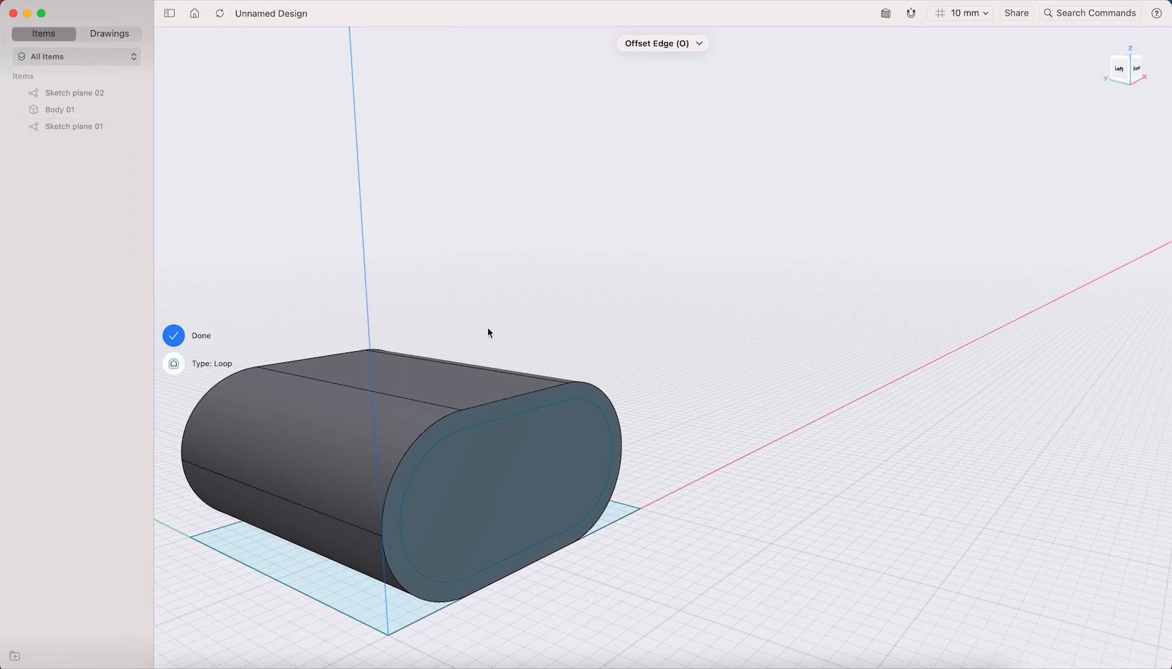
- Finish the edge offset and open Sketch plane 02 and Sketch plane 01 for editing in turn
left_click(181, 343)
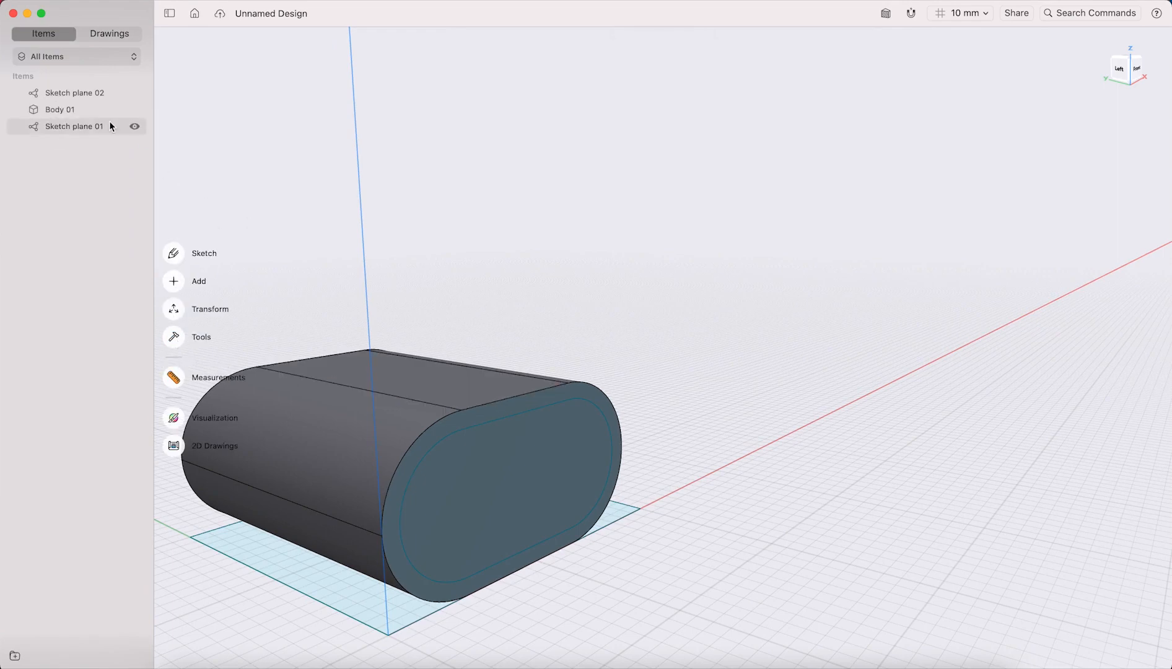
double_click(79, 95)
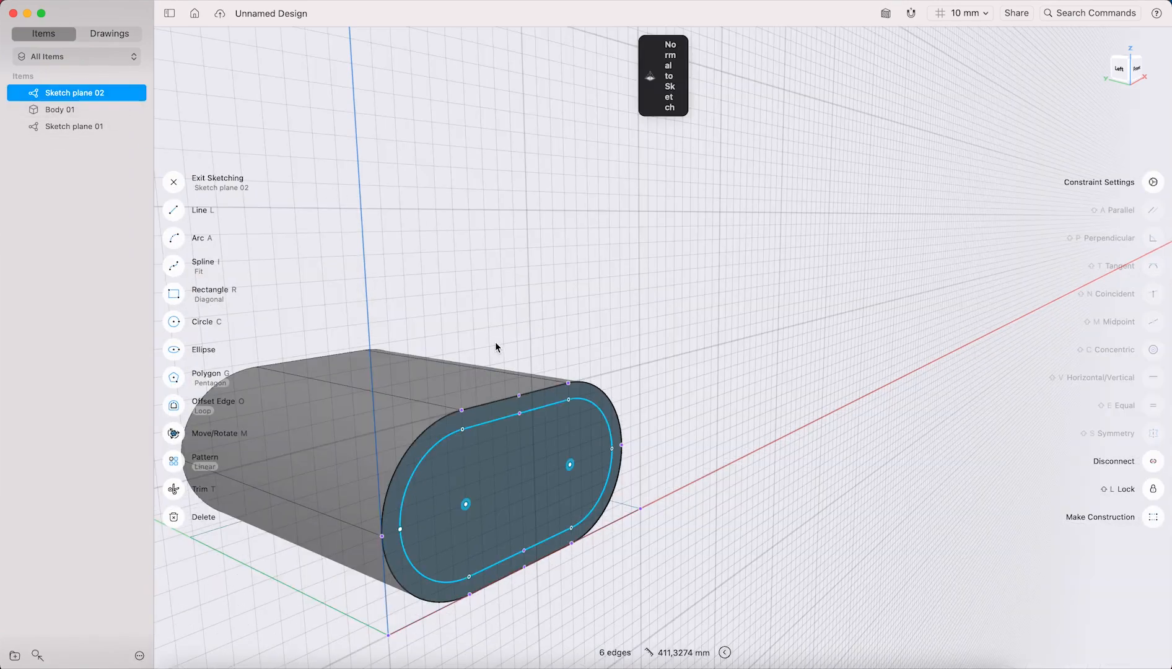
double_click(49, 127)
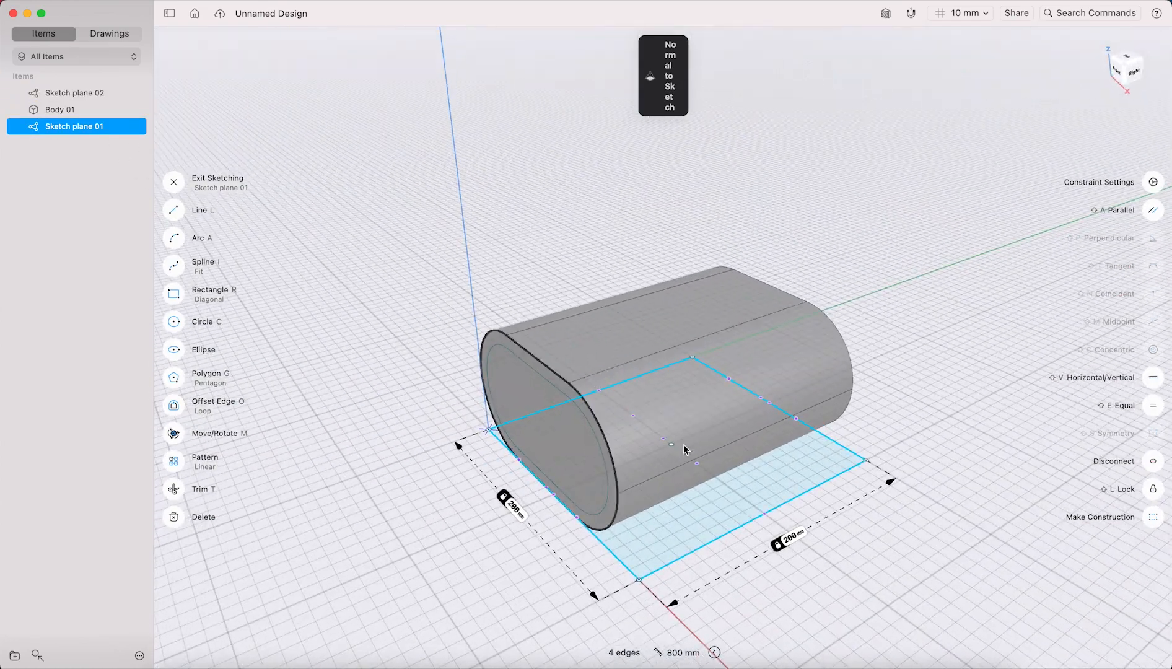
- Select the body in the items list and open Sketch plane 02 to examine the offset loop on the front face
left_click(72, 110)
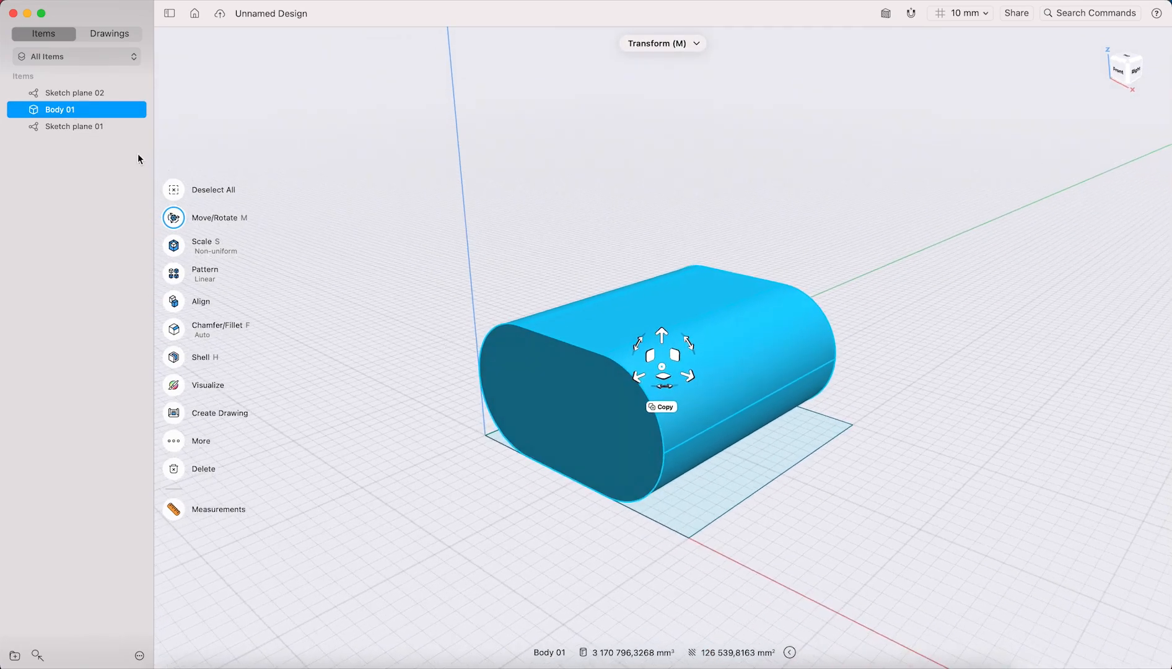
left_click(71, 93)
right_click_drag(402, 314, 518, 313)
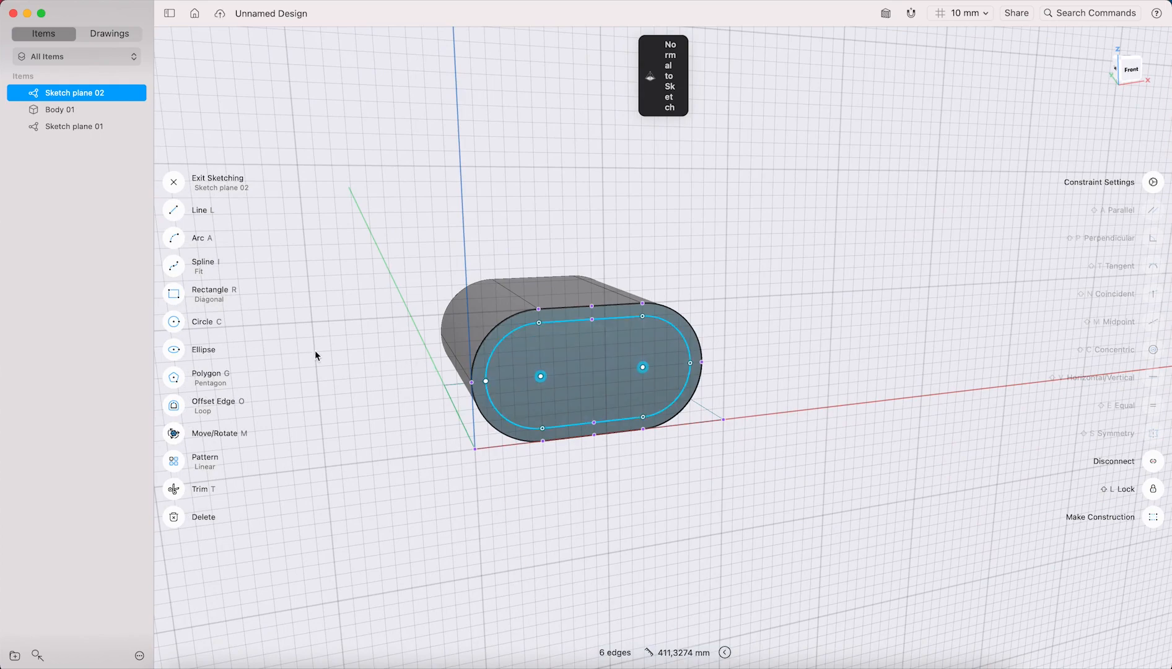
right_click_drag(589, 386, 613, 306)
scroll(613, 305, "up", 6)
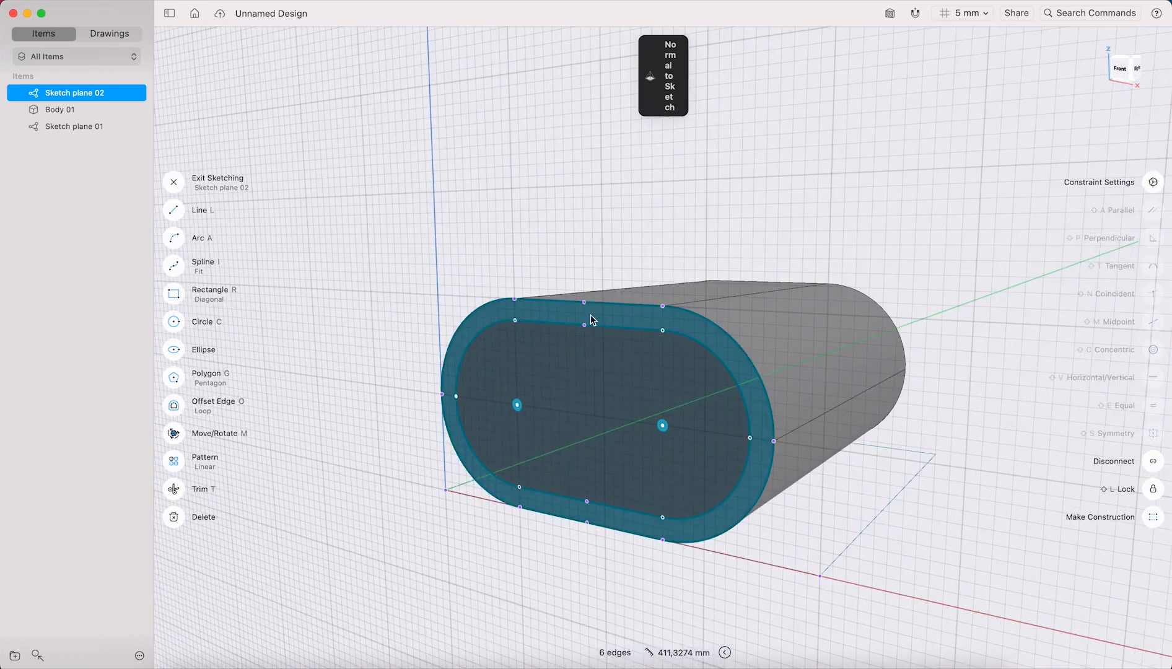
- Extrude the region inside the front face's offset loop outward about 38 mm and undo the extrusion
left_click(592, 320)
left_click(534, 346)
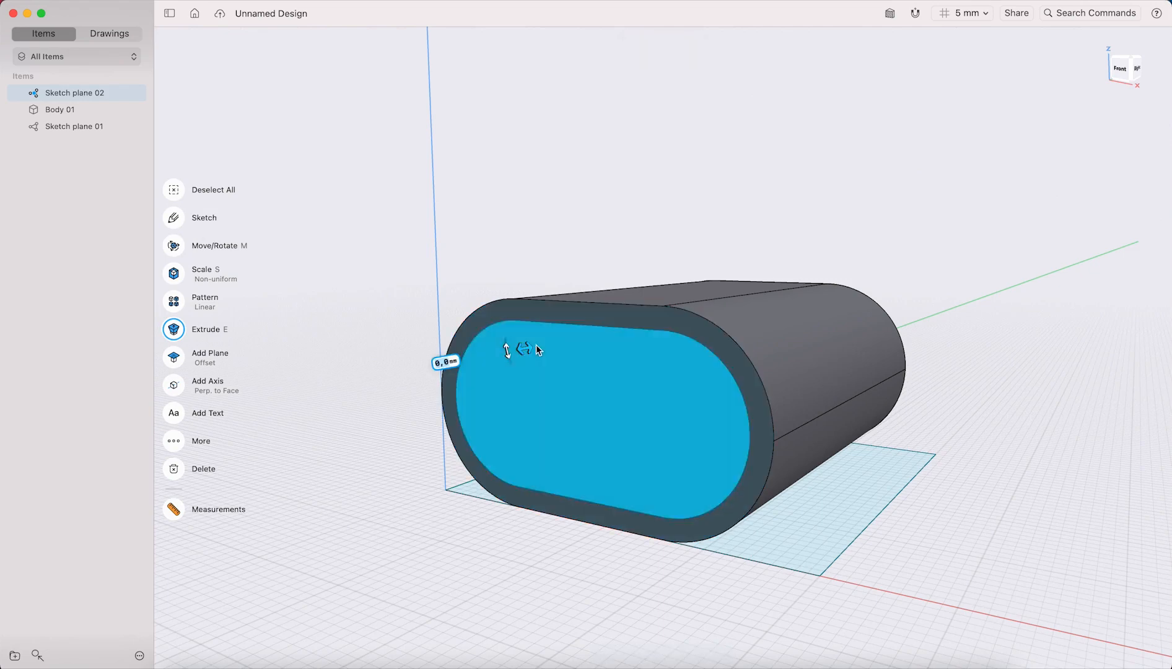
left_click(549, 312)
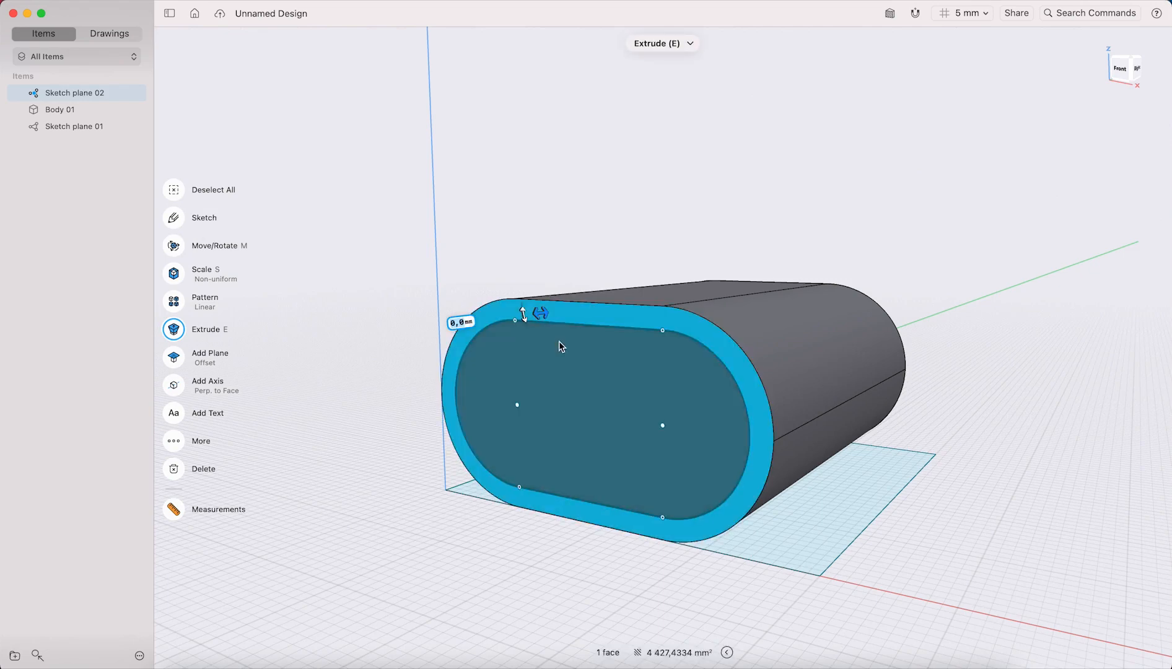
left_click(559, 342)
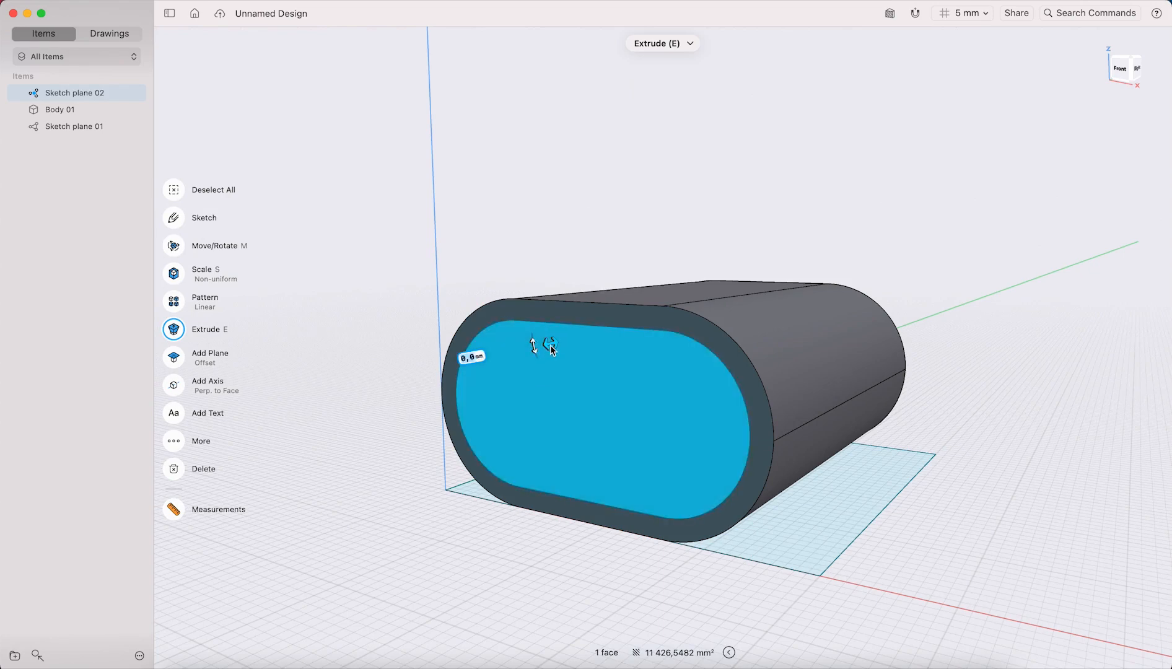
left_click_drag(545, 346, 482, 382)
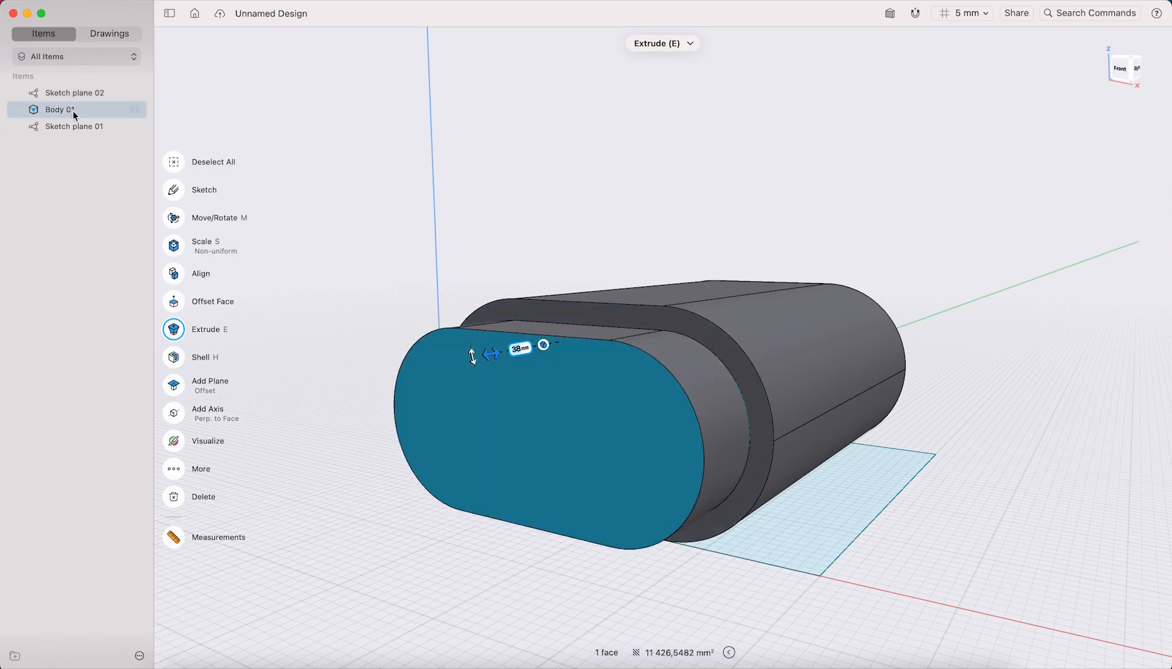
left_click(28, 111)
right_click_drag(583, 181, 643, 329)
key("super+z")
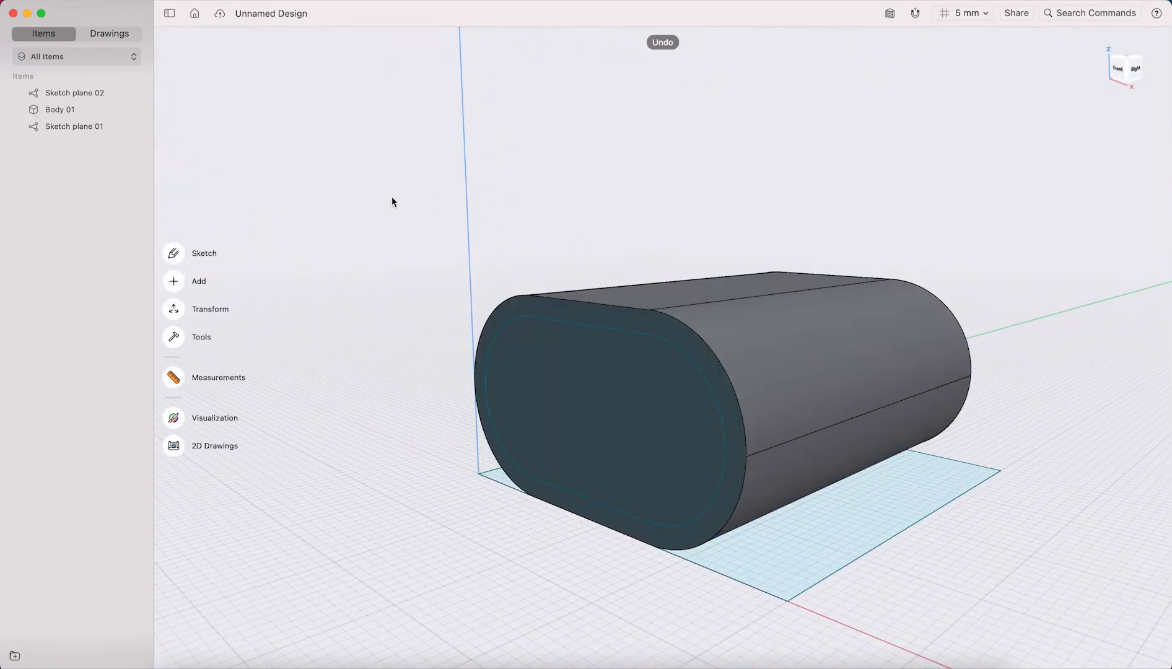
- Try extruding the front face's inner region outward about 33 mm with the Union option, and undo the extrusion
left_click(601, 370)
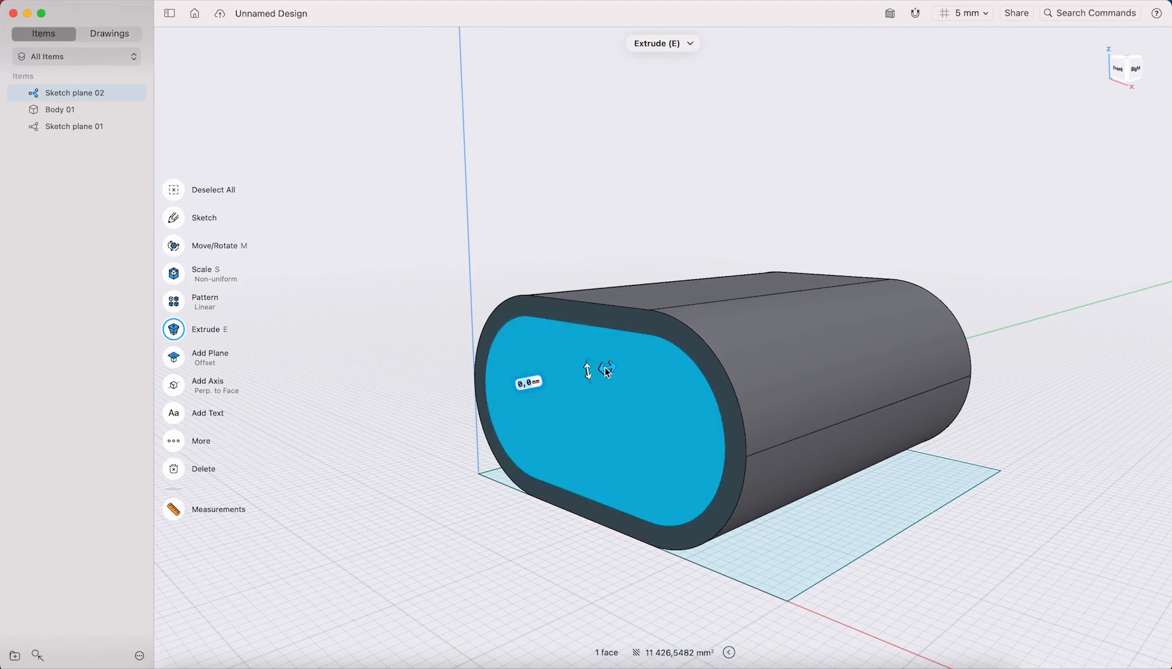
left_click_drag(601, 370, 544, 374)
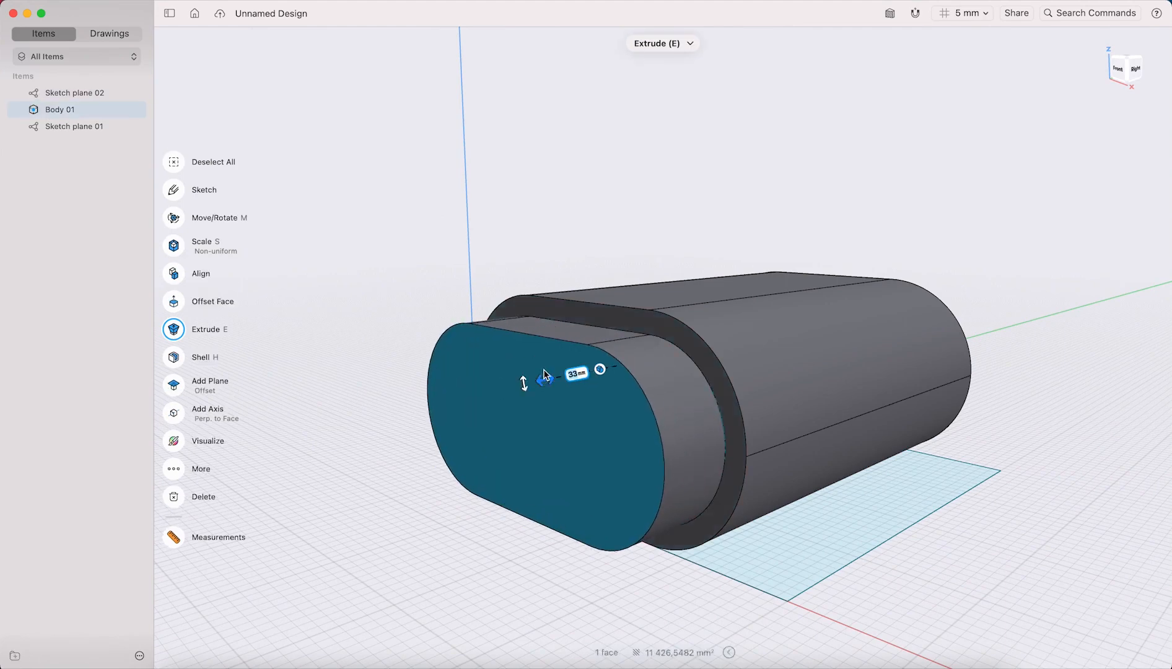
left_click(600, 372)
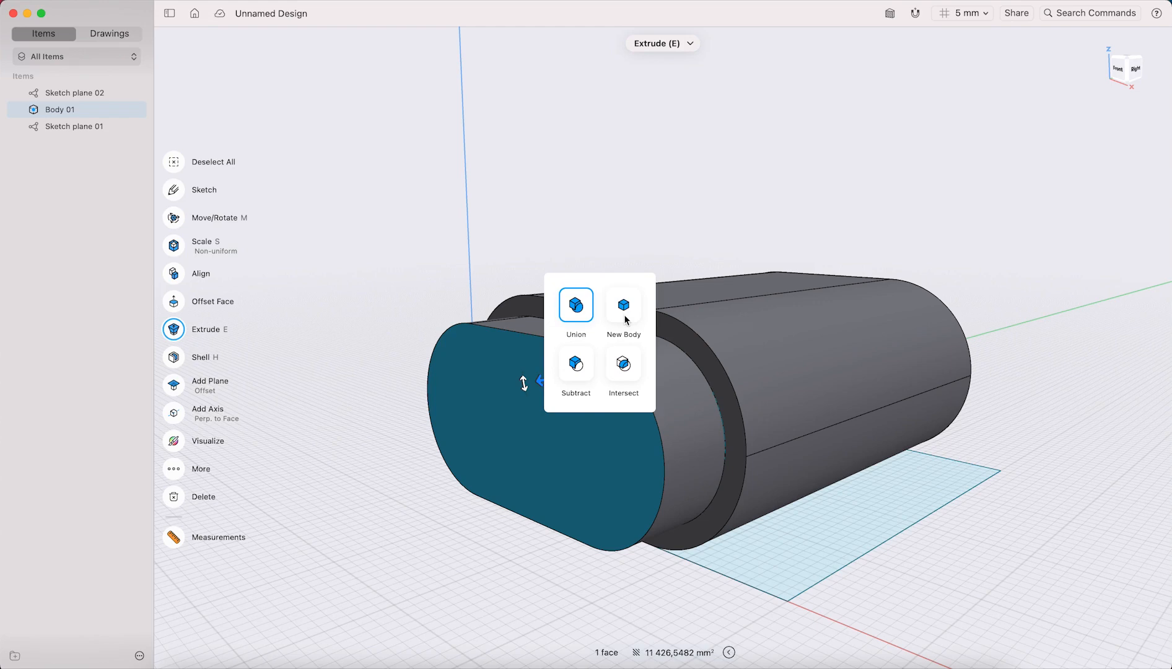
left_click(574, 308)
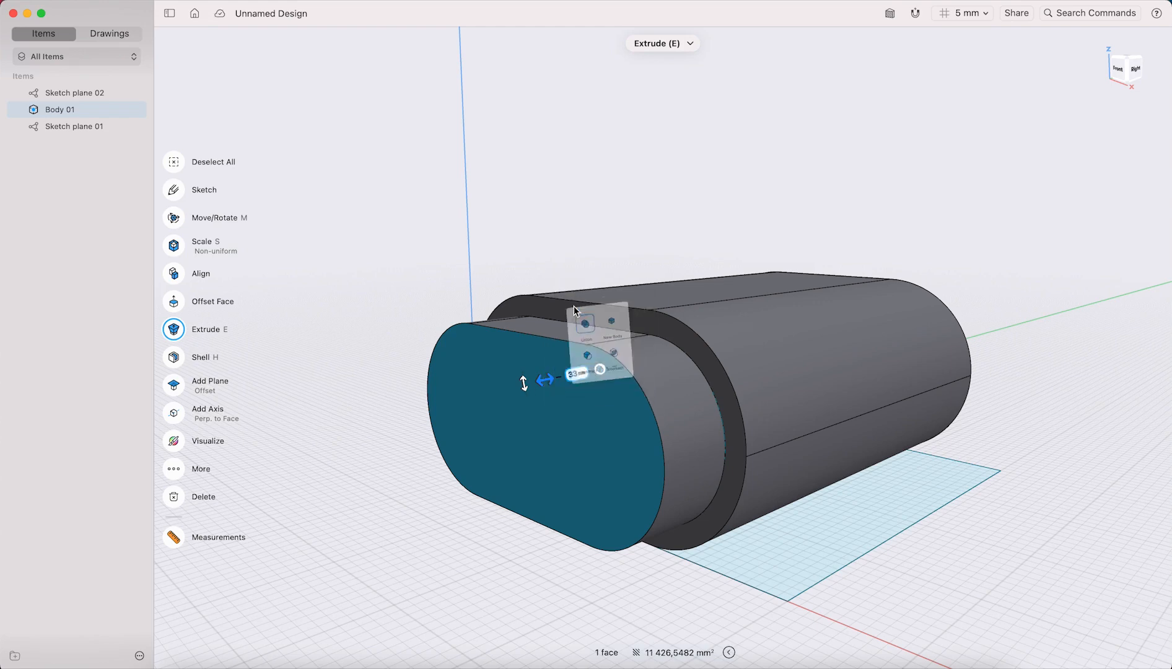
left_click_drag(546, 375, 666, 371)
key("super+z")
key("super+z")
key("super+shift+z")
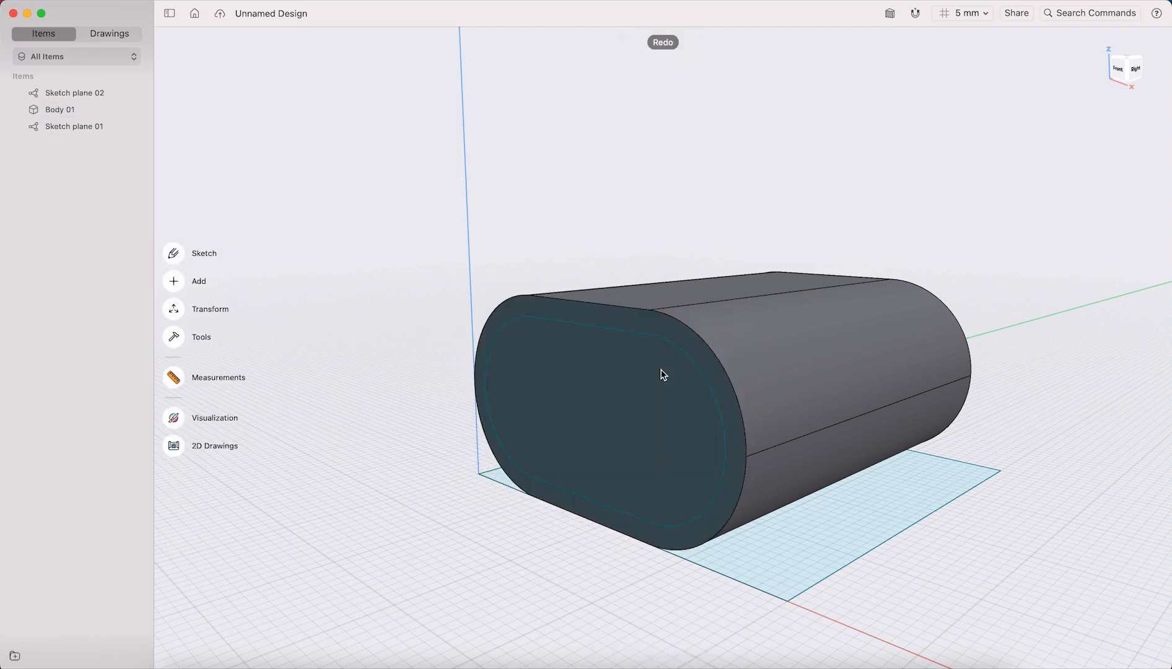
- Extrude the front face's inner region 20 mm into the body to cut a recess
left_click(605, 373)
key("e")
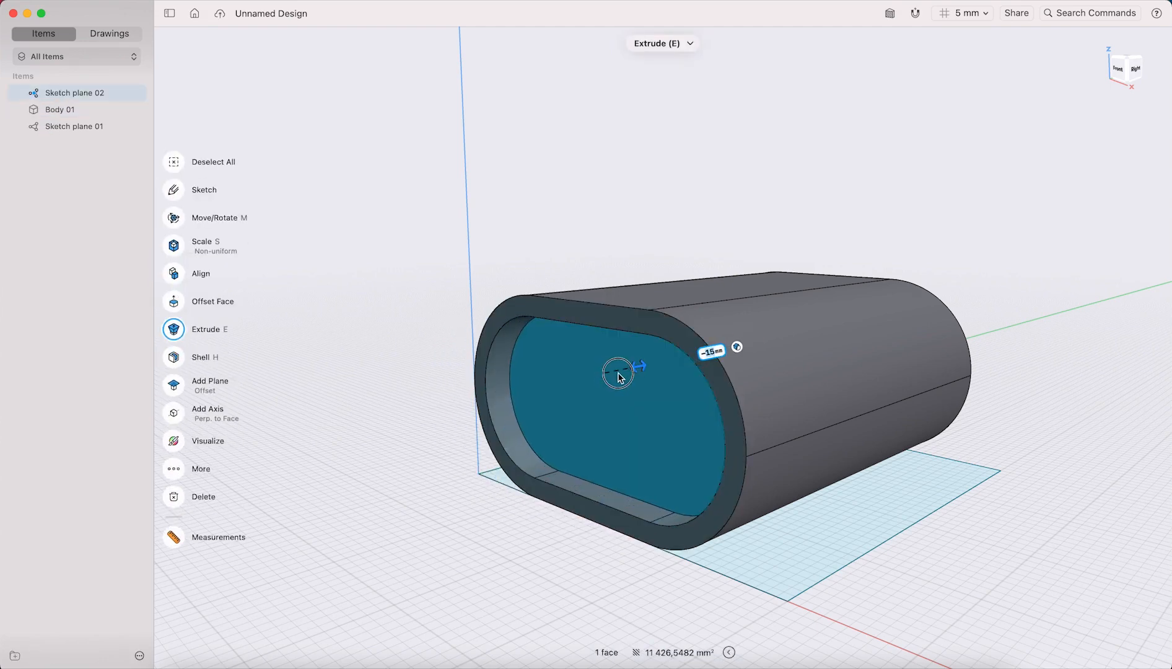
left_click_drag(617, 374, 627, 379)
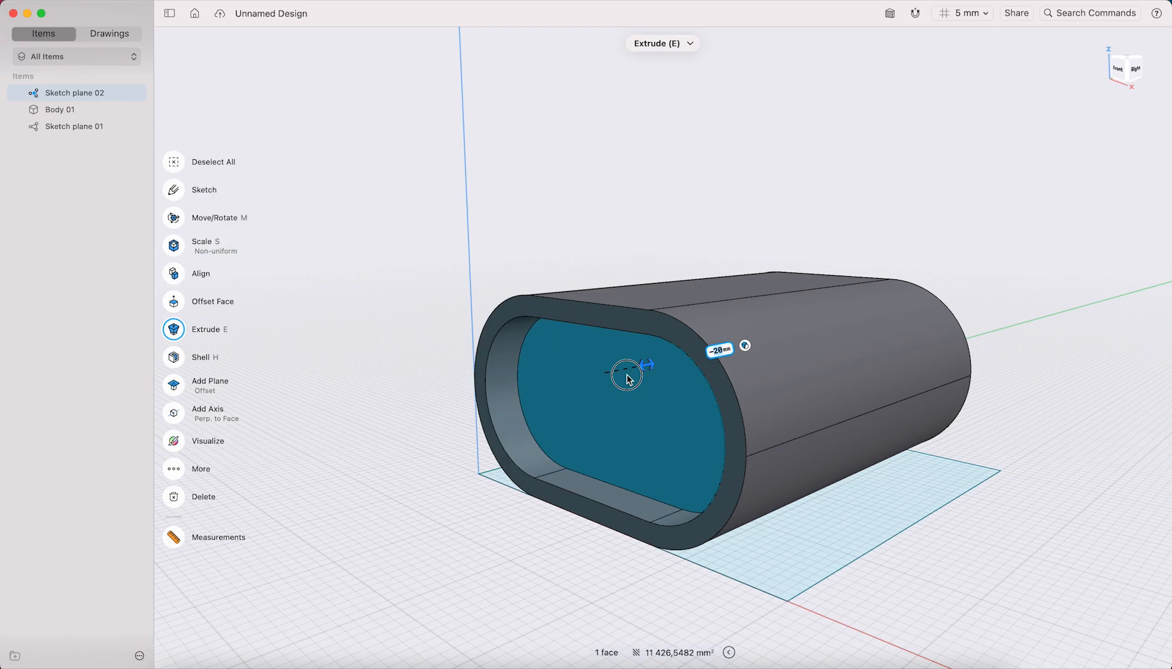
left_click_drag(627, 378, 627, 378)
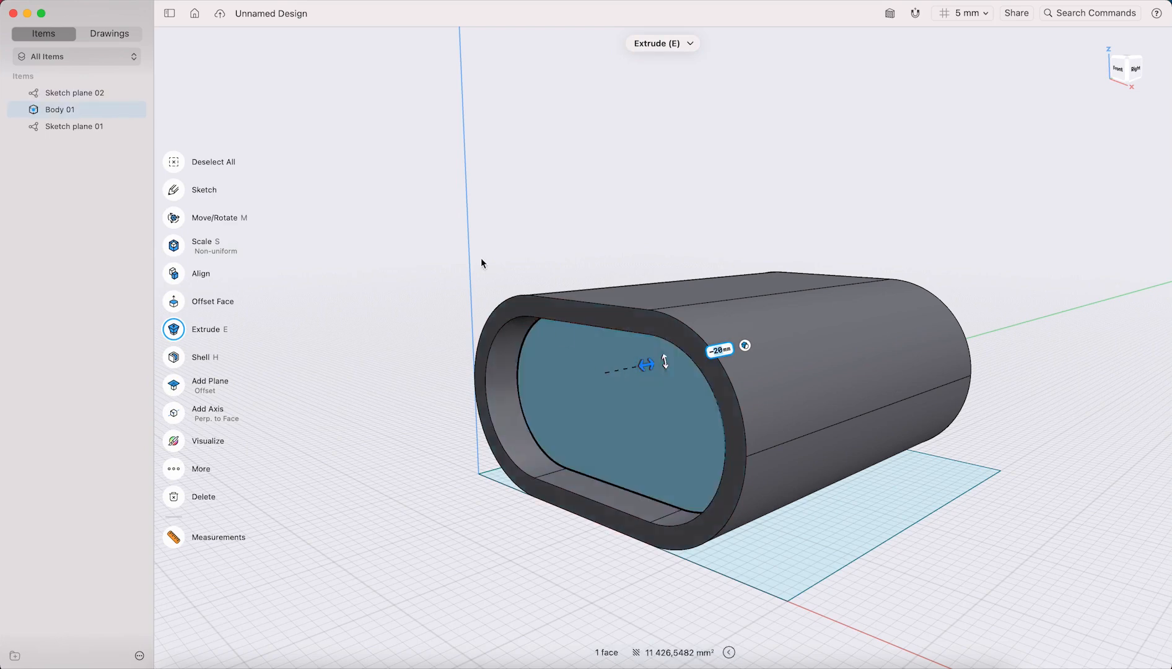
left_click(498, 294)
- Offset the edge loop of the recess floor inward by about 8 mm with Offset Edge
right_click_drag(596, 352, 613, 336)
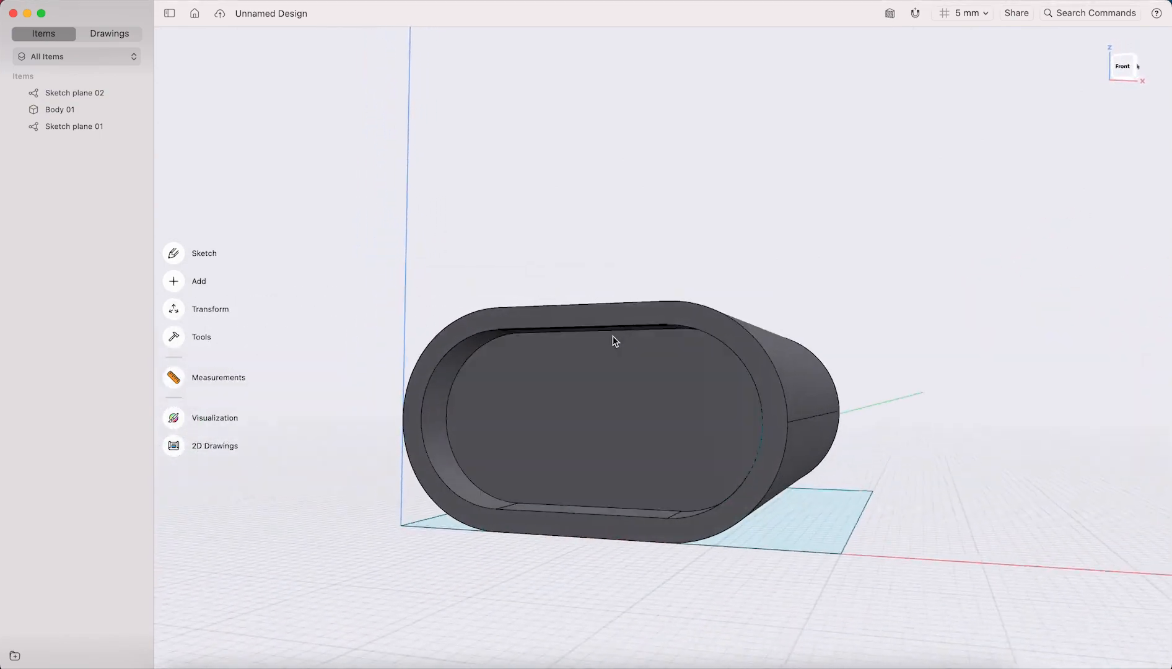
left_click(529, 382)
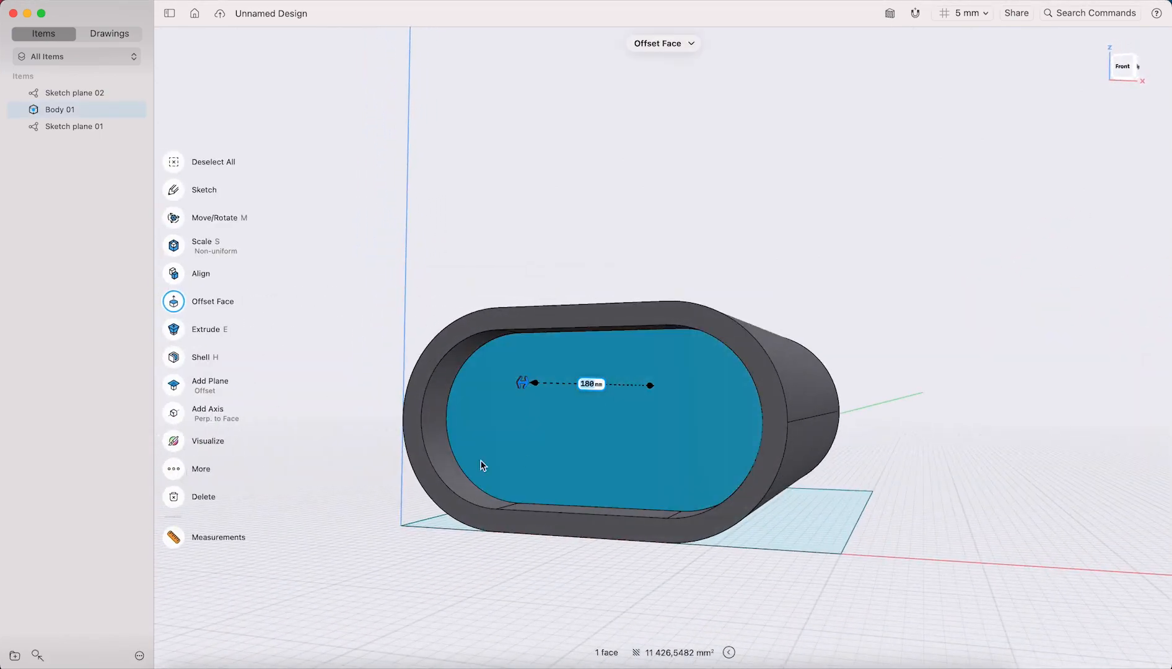
left_click(177, 471)
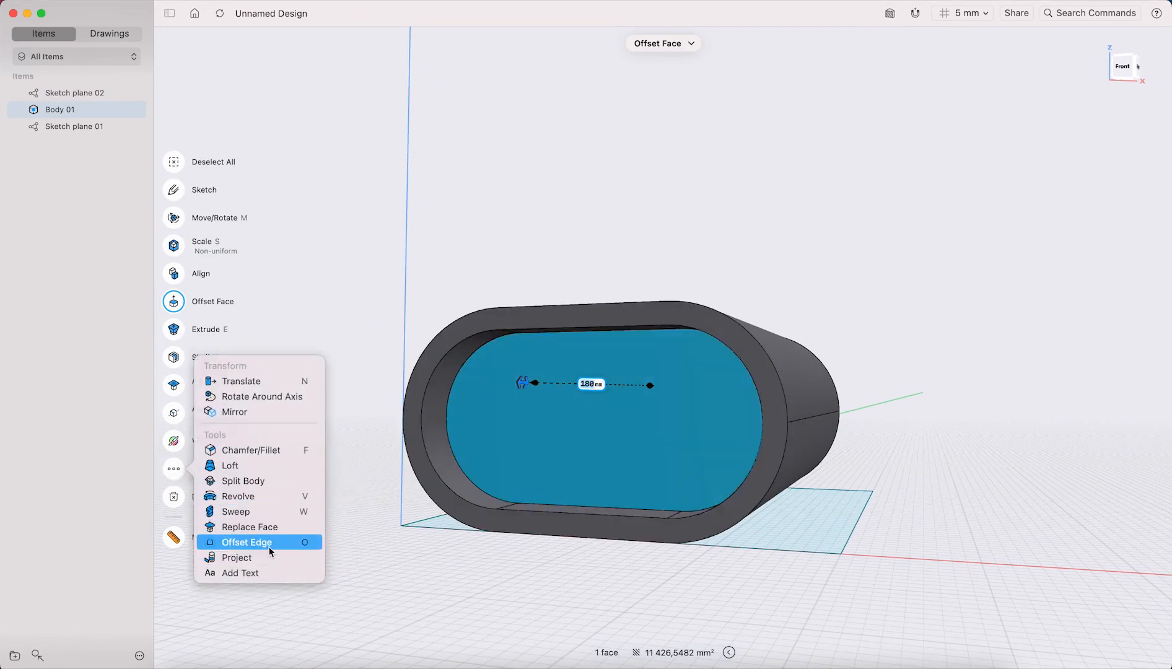
left_click(271, 544)
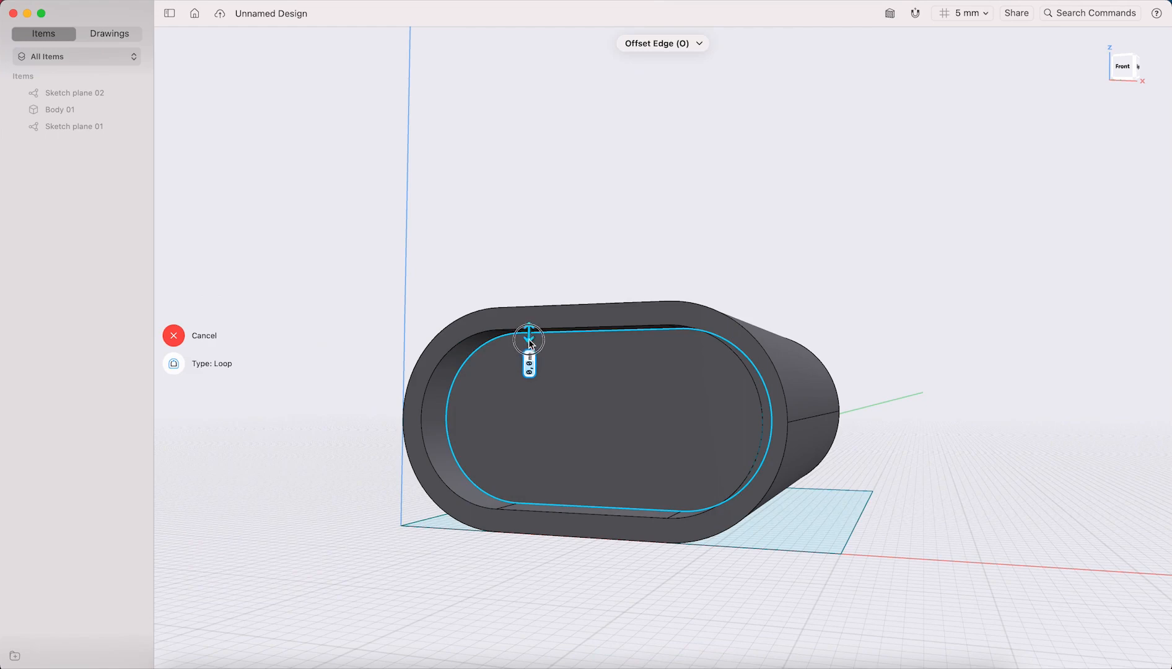
left_click_drag(529, 350, 528, 355)
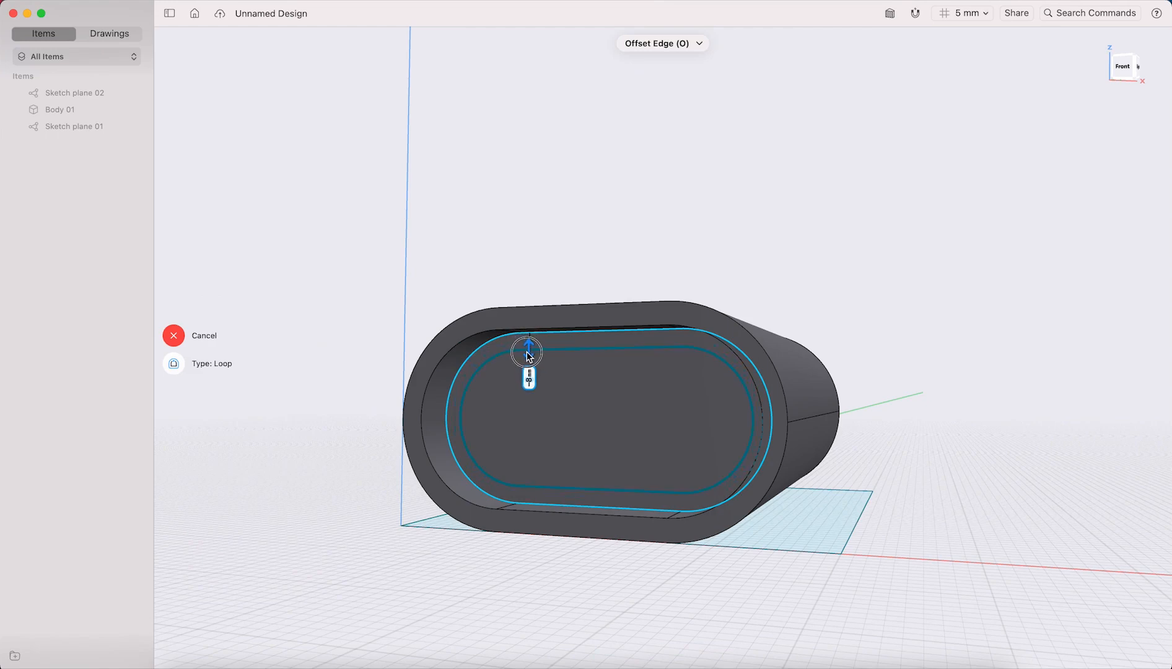
mouse_move(479, 271)
right_mouse_down()
mouse_move(538, 274)
mouse_move(549, 262)
right_mouse_up()
scroll(537, 346, "down", 2)
scroll(537, 346, "up", 5)
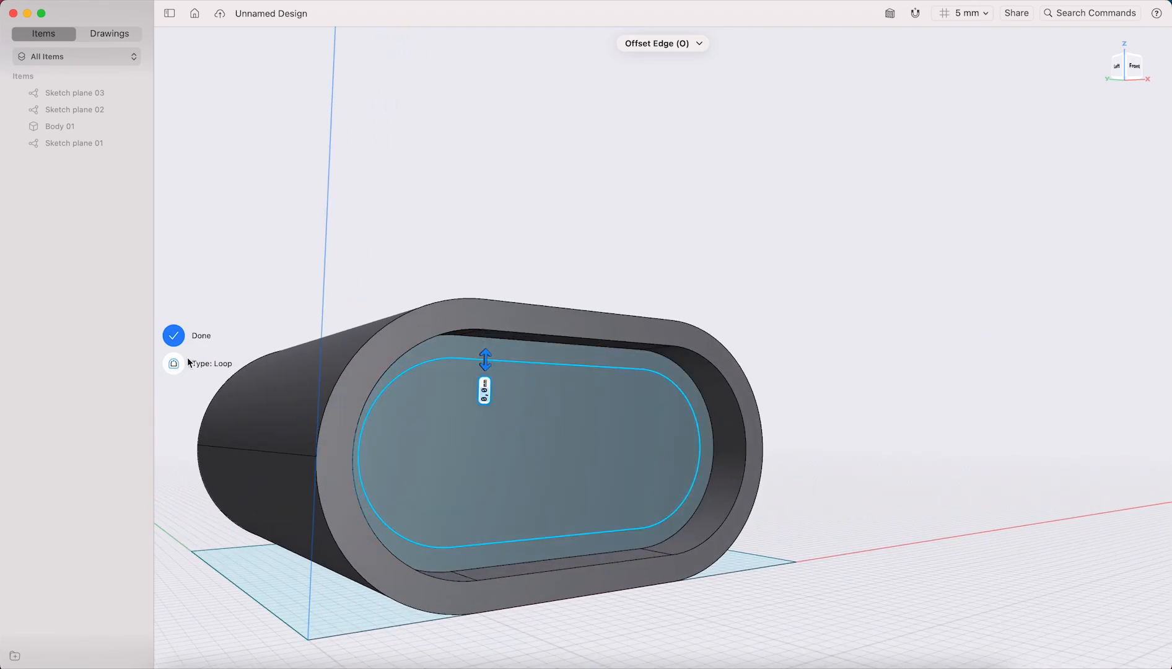
left_click(174, 336)
- Extrude the region inside the new offset loop about 4 mm deeper into the body to form a second recess
left_click(475, 423)
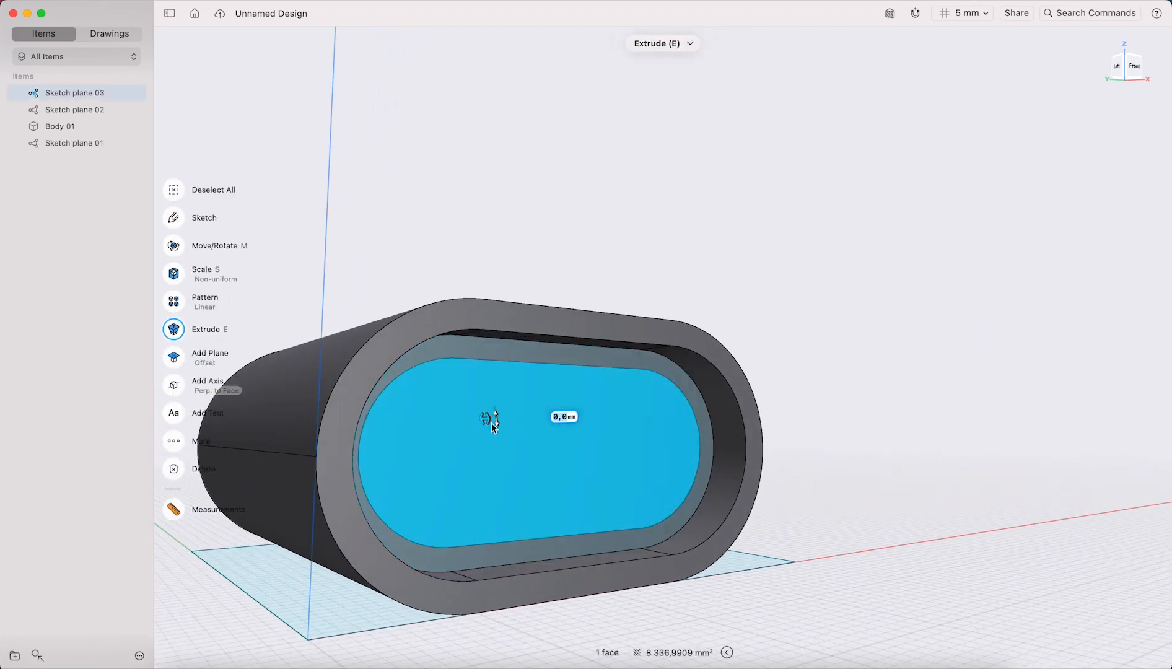
left_click_drag(478, 422, 475, 420)
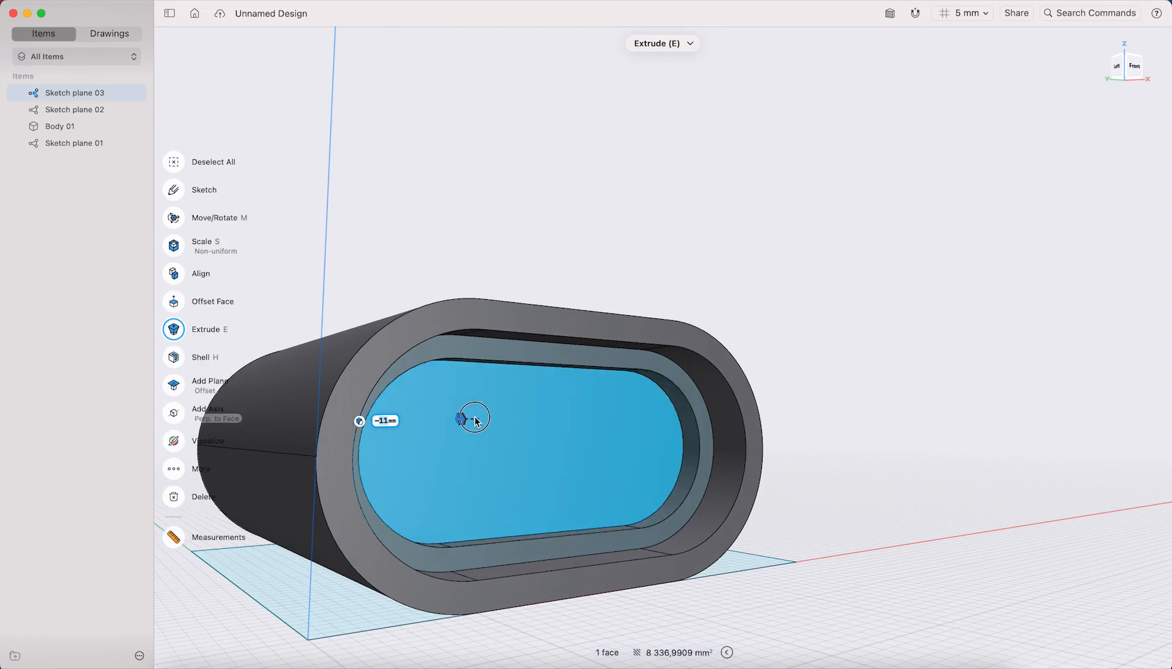
left_click_drag(475, 417, 474, 417)
right_click_drag(510, 339, 437, 351)
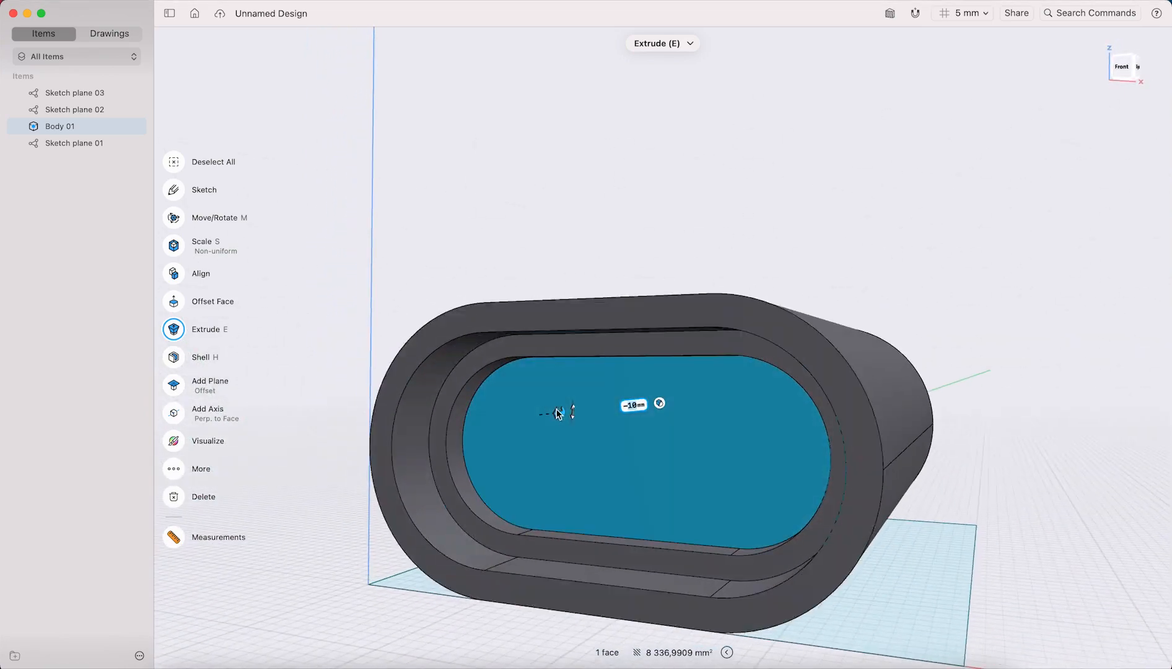
left_click_drag(549, 416, 546, 416)
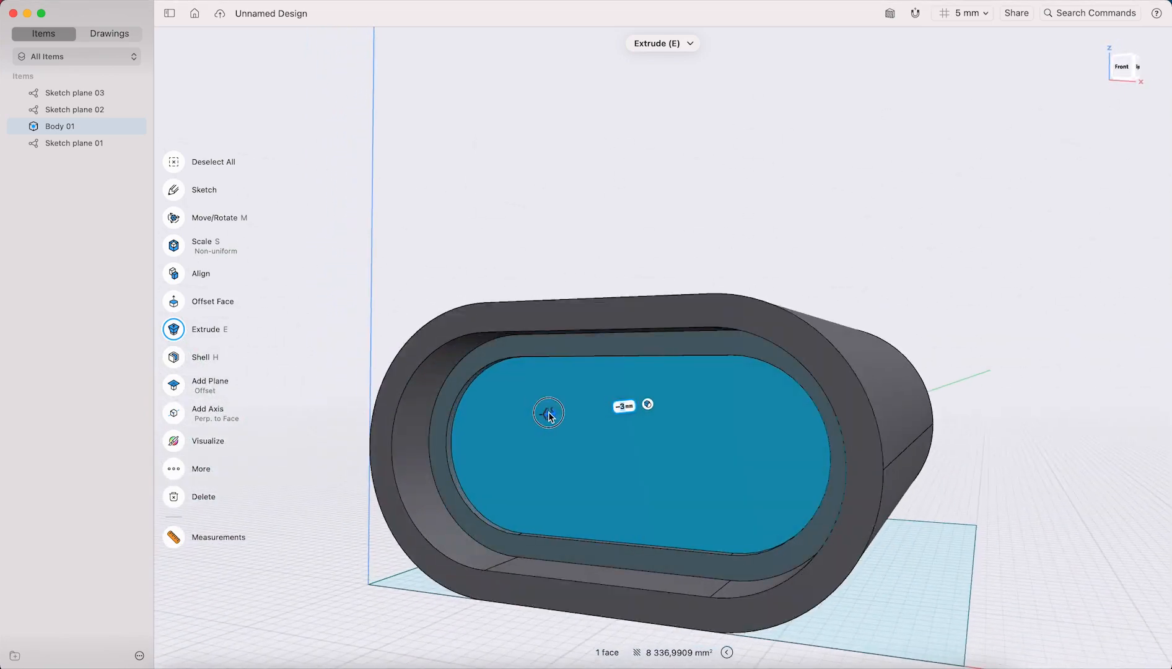
right_click_drag(516, 308, 508, 308)
left_click(494, 203)
- Examine the stepped recess from the front and at an angle, and select its innermost face
right_click_drag(568, 206, 534, 235)
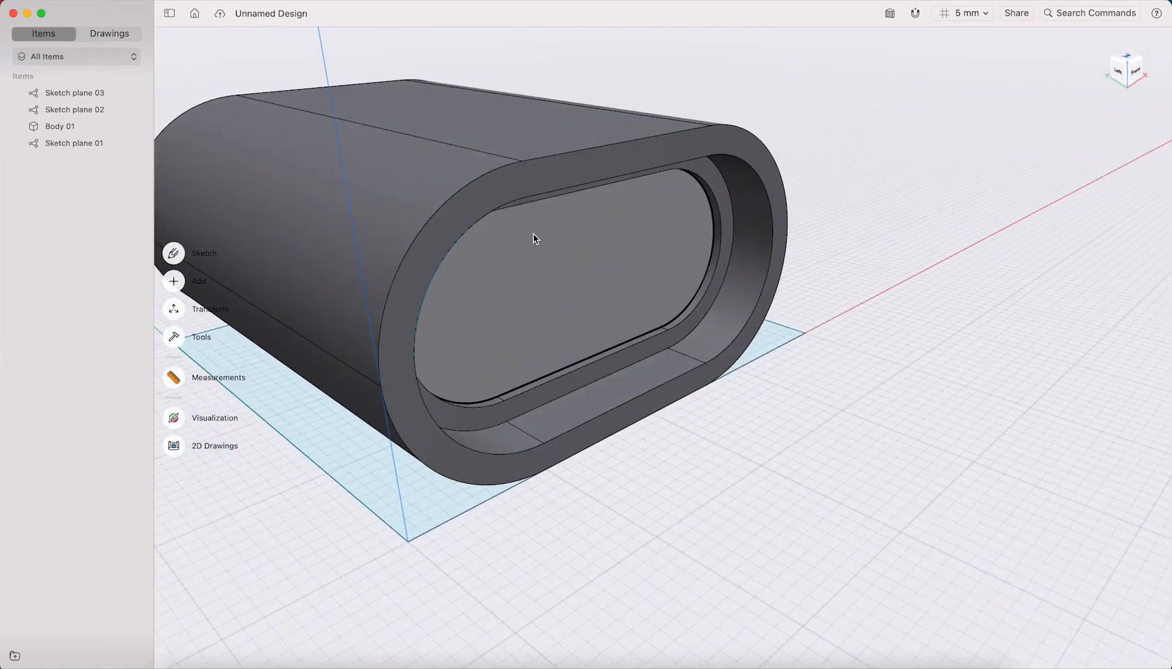
left_click(1136, 72)
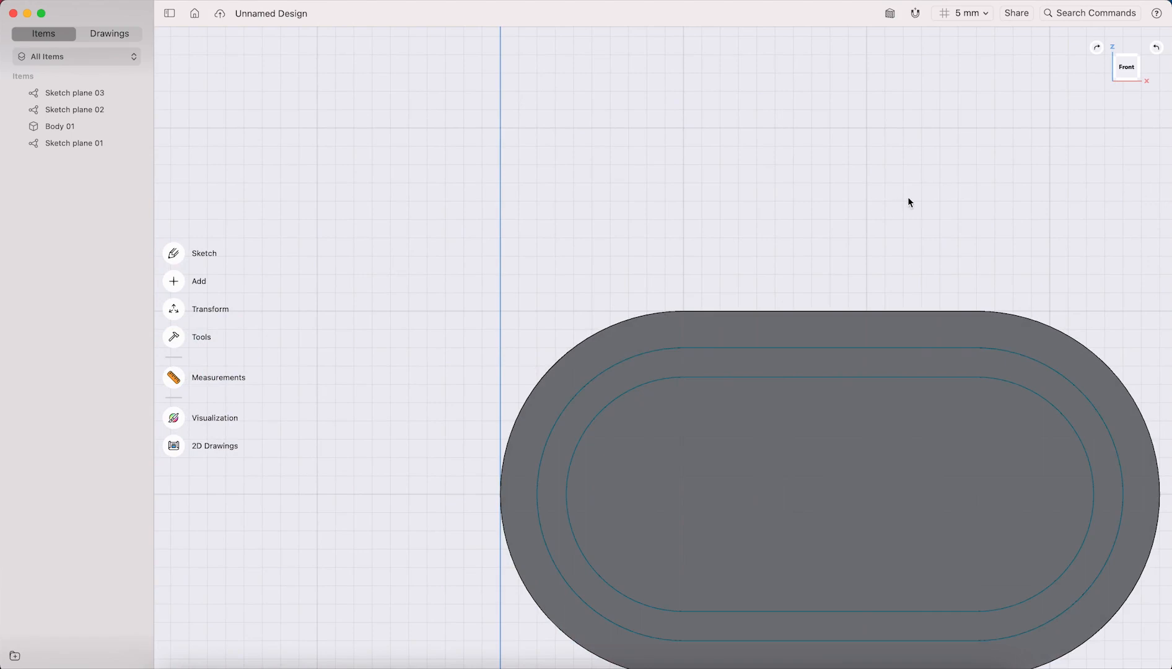
right_click_drag(669, 144, 749, 211)
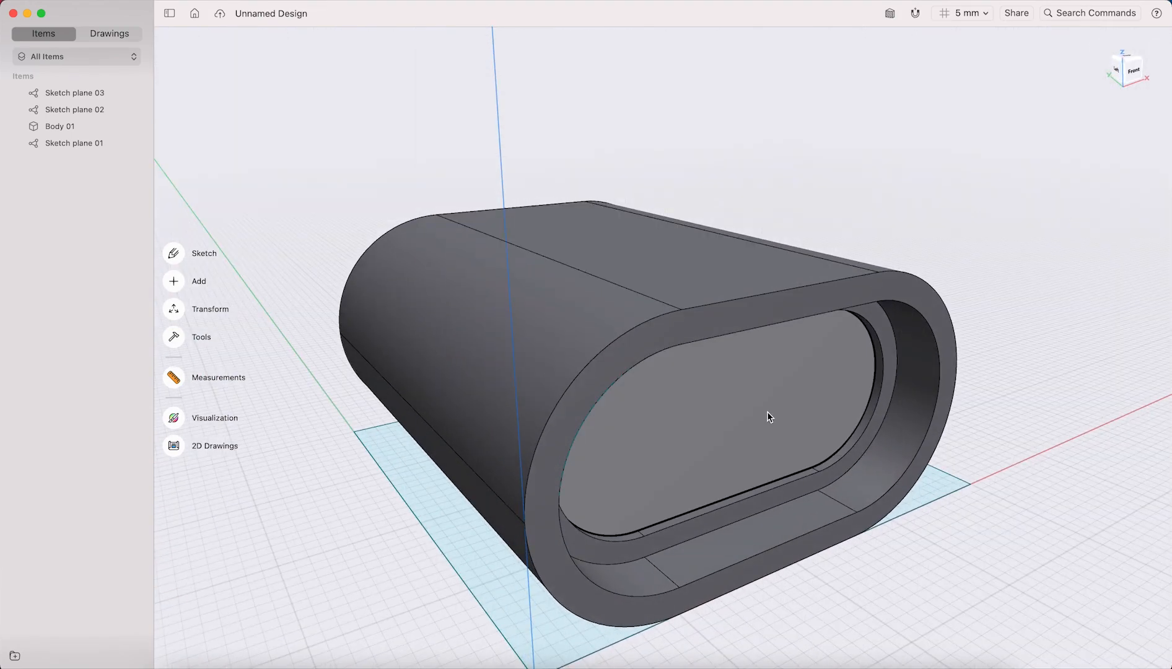
left_click(767, 412)
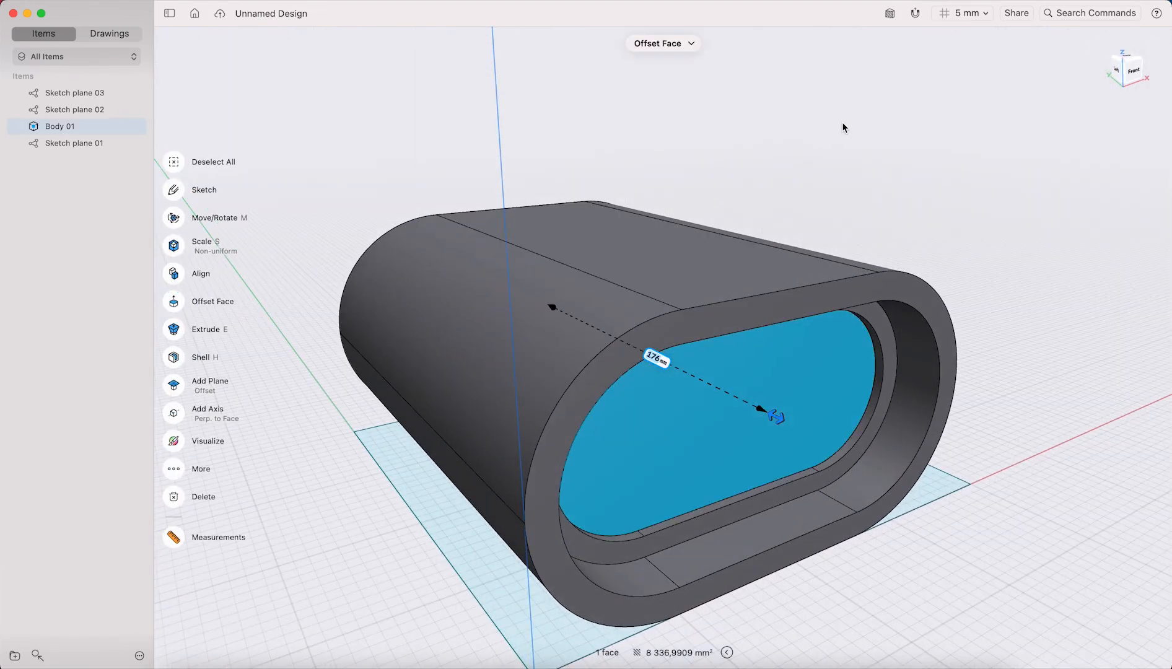
- Open the base sketch on Sketch plane 01, look over its square around the body, and exit sketching
double_click(842, 127)
middle_click_drag(843, 126, 799, 182)
scroll(800, 182, "up", 5)
scroll(800, 182, "down", 15)
scroll(705, 295, "up", 8)
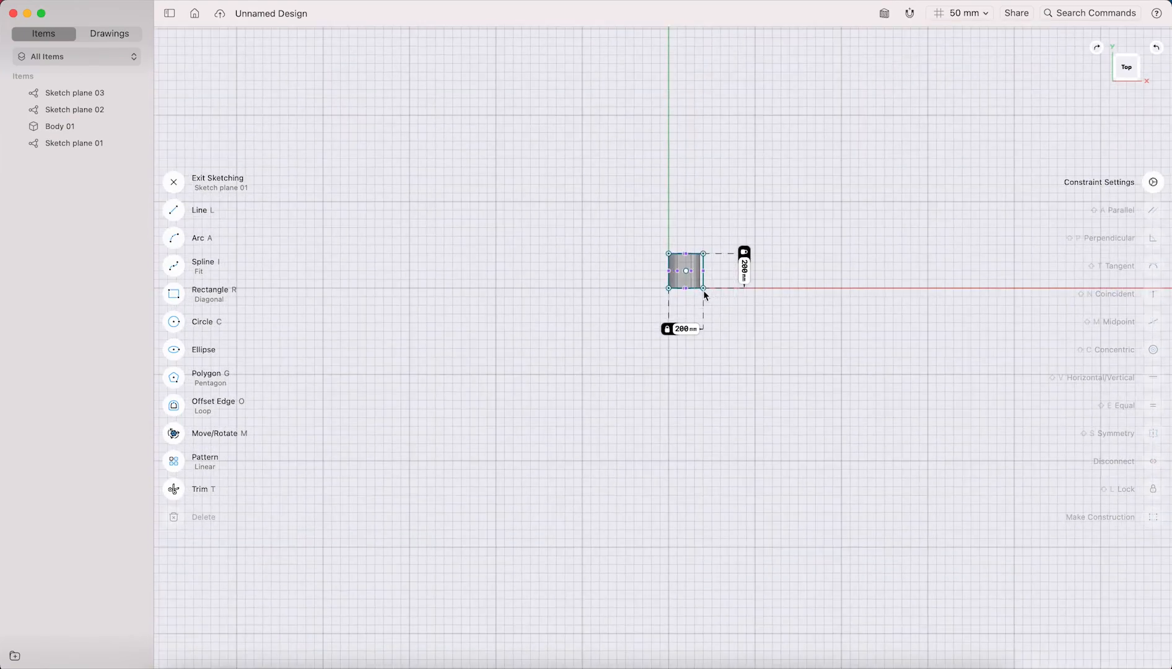
scroll(680, 271, "up", 12)
right_click_drag(748, 300, 715, 177)
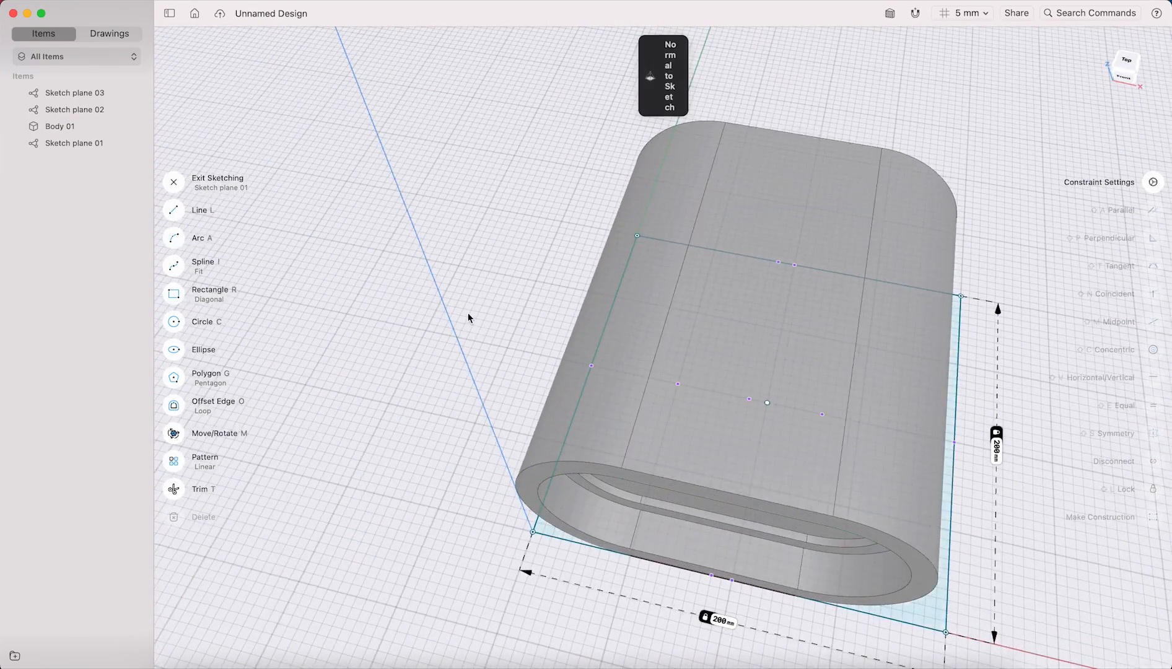
left_click(174, 184)
- Reopen the base sketch on Sketch plane 01, and switch to Sketch plane 03 from the items list
right_click_drag(575, 439, 607, 450)
left_click(638, 510)
double_click(546, 274)
scroll(776, 264, "up", 15)
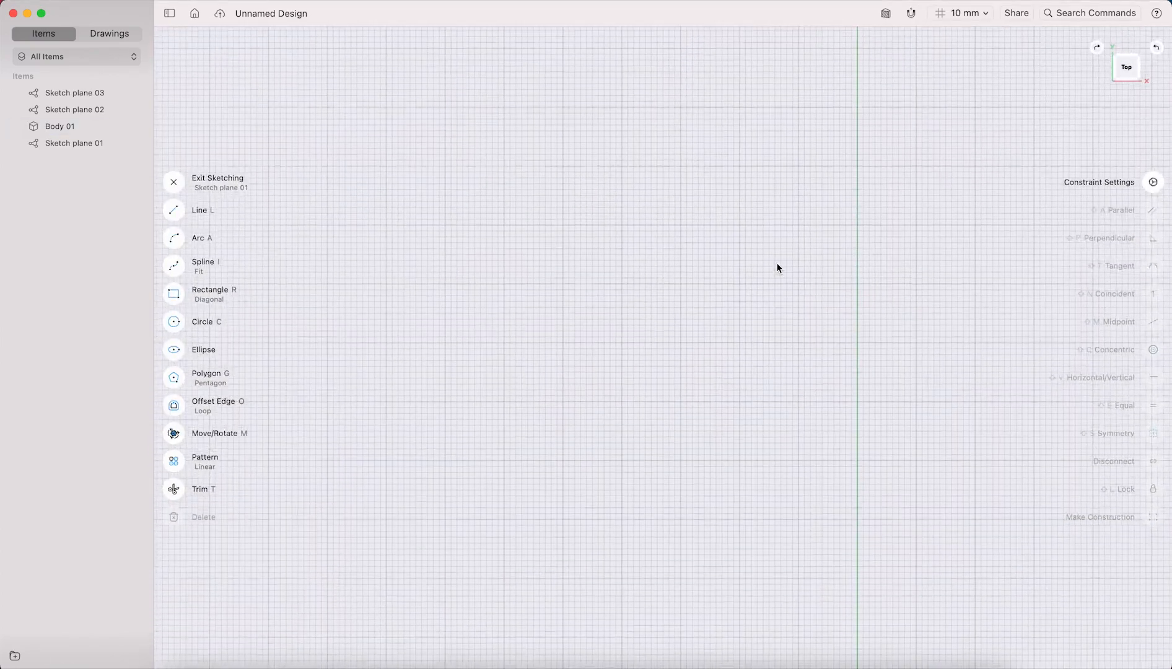
scroll(776, 268, "down", 15)
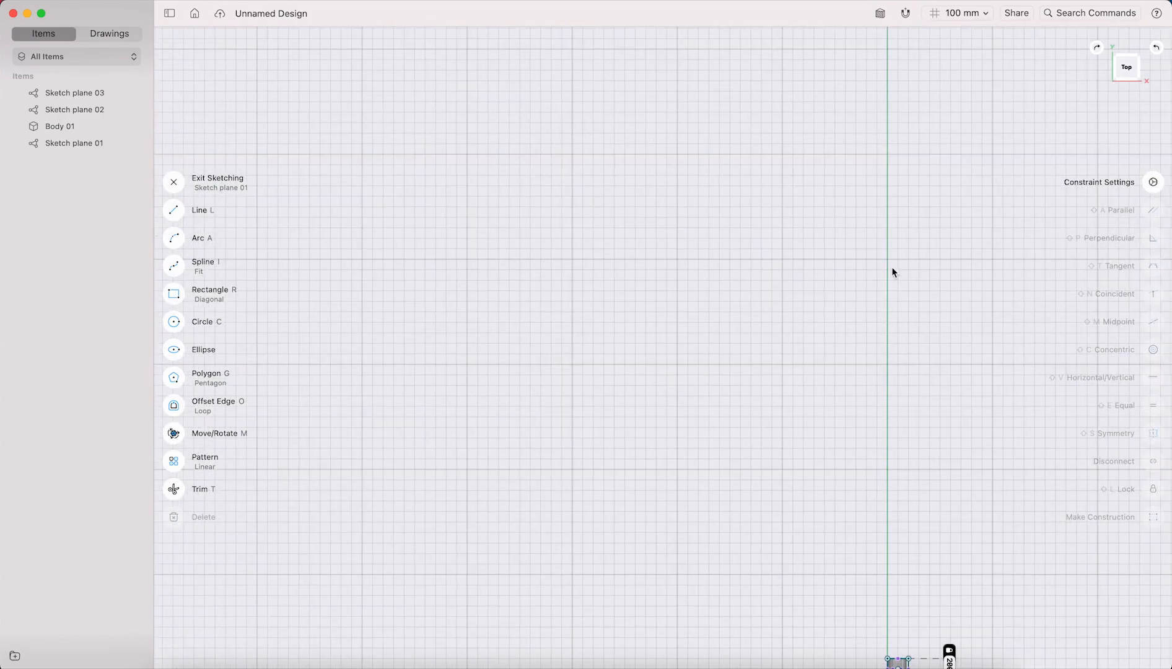
right_click_drag(892, 299, 929, 268)
middle_click_drag(915, 399, 716, 267)
scroll(740, 568, "down", 8)
left_click(69, 93)
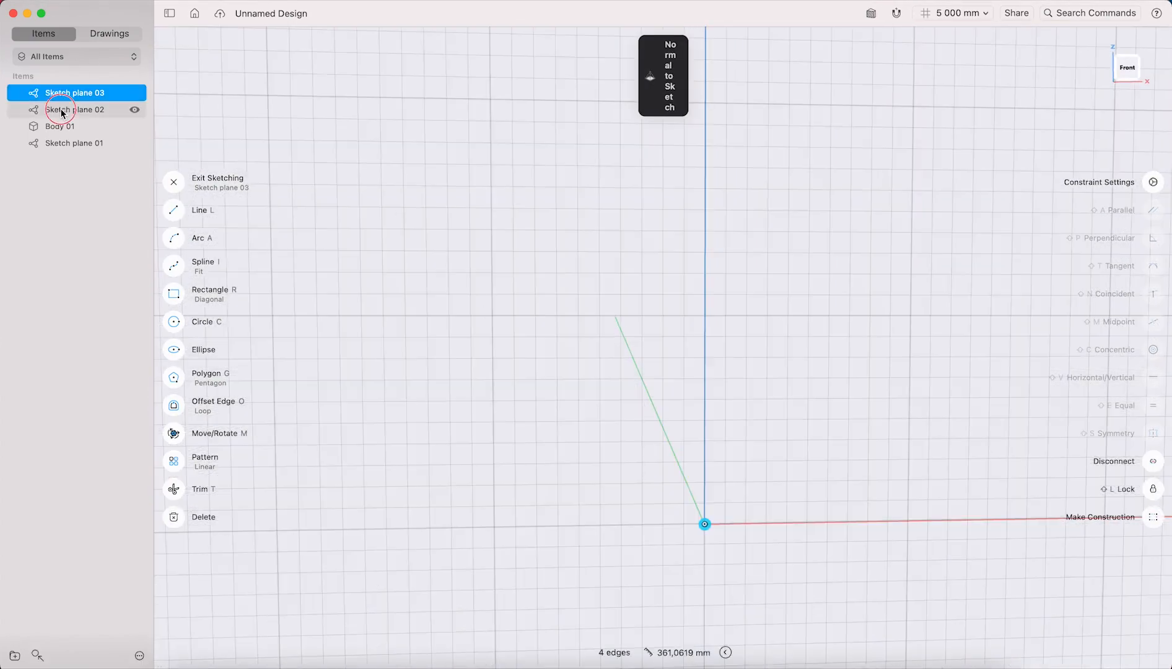
- Delete Sketch plane 03, Sketch plane 02 and Sketch plane 01, leaving only the body in the design
left_click(62, 110, "shift")
right_click(61, 110)
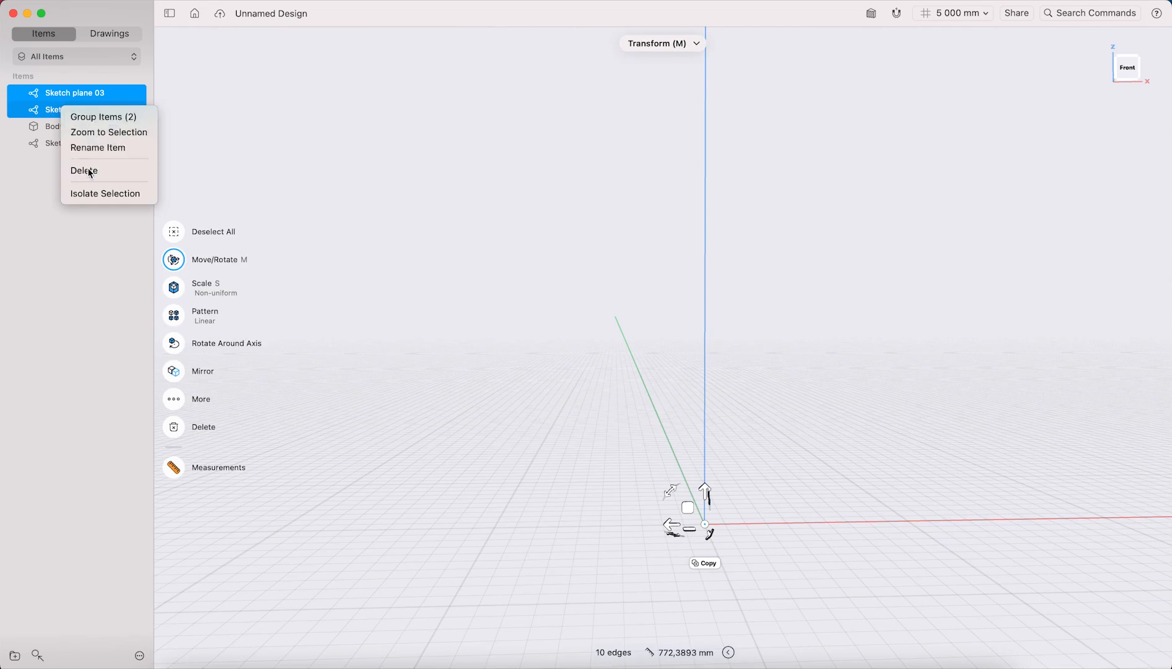
left_click(87, 167)
right_click(61, 110)
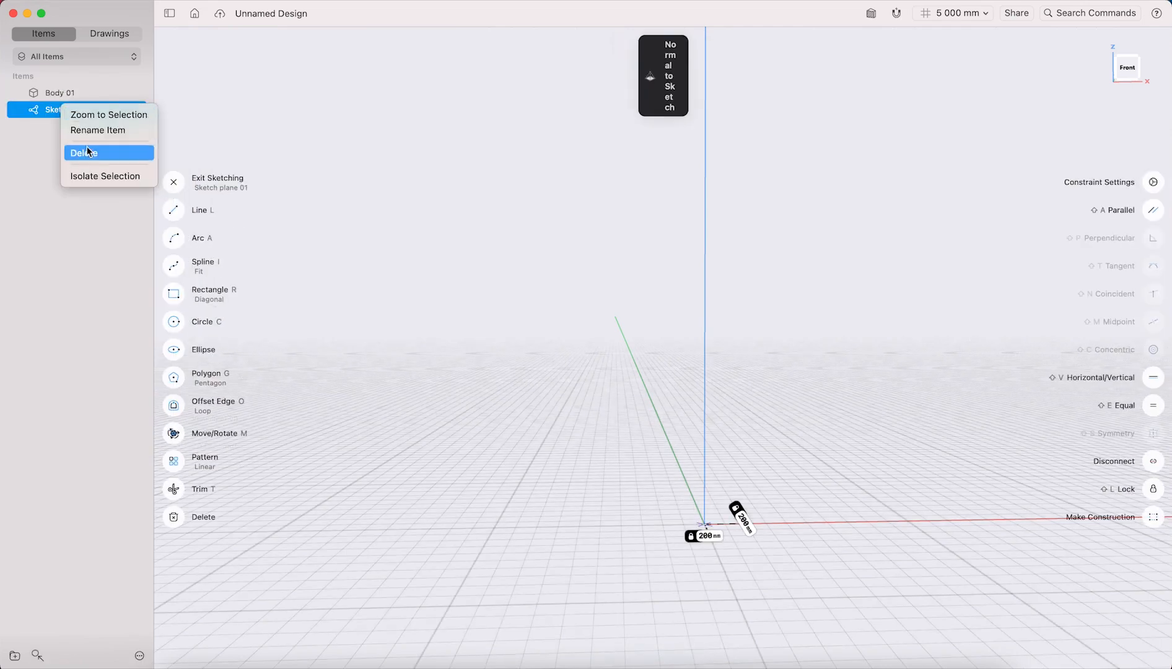
left_click(87, 153)
- Bring Body 01 back into view by zooming to it and by restoring the default view, and look over its stepped recess
left_click(64, 93)
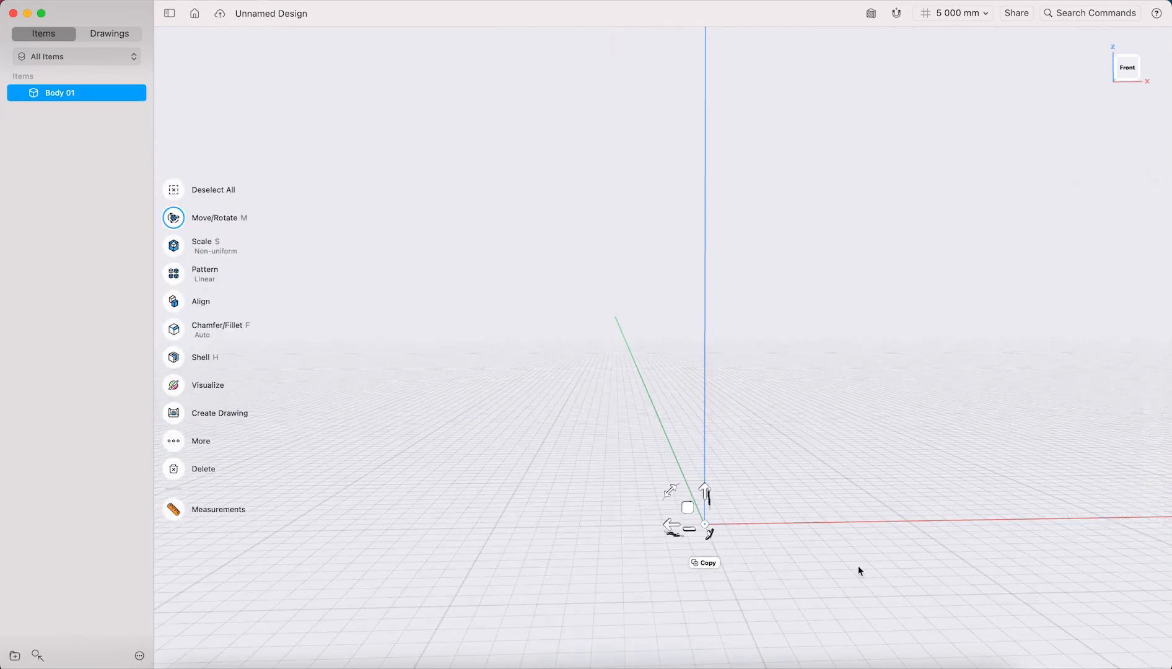
double_click(778, 552)
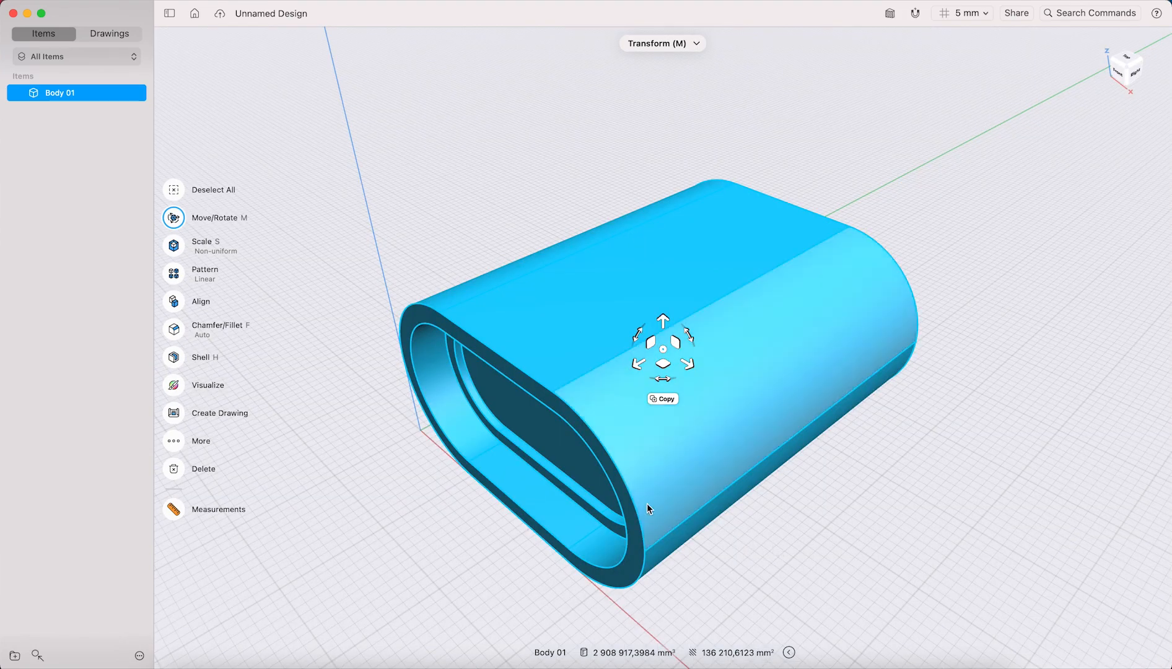
scroll(577, 472, "left", 8)
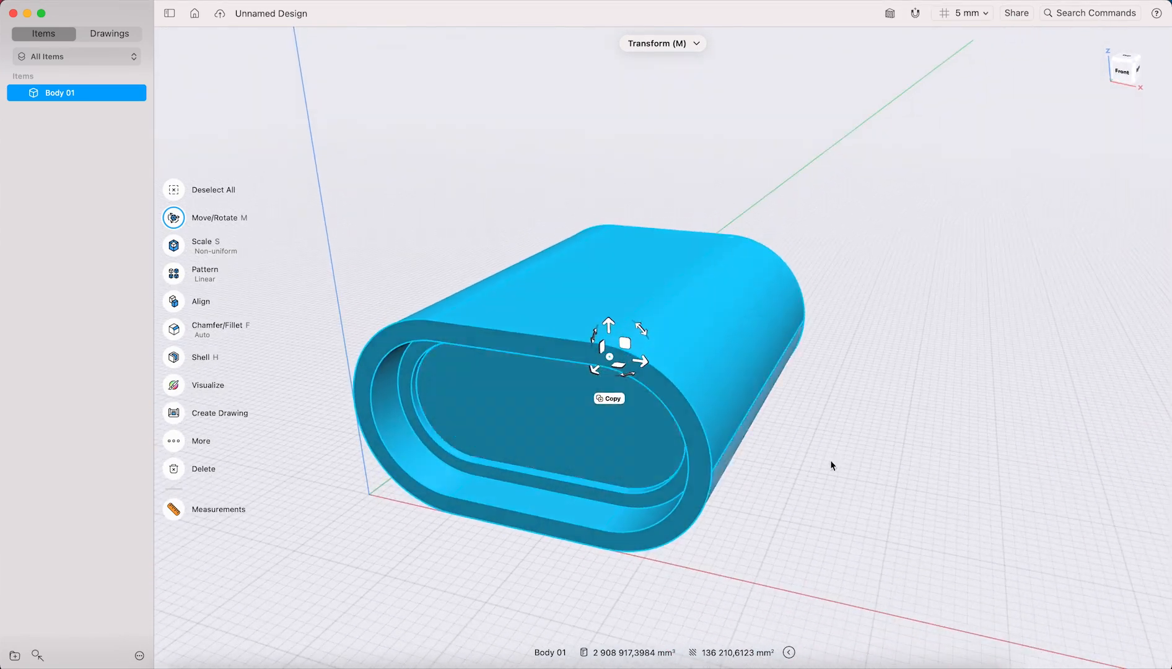
left_click(828, 462)
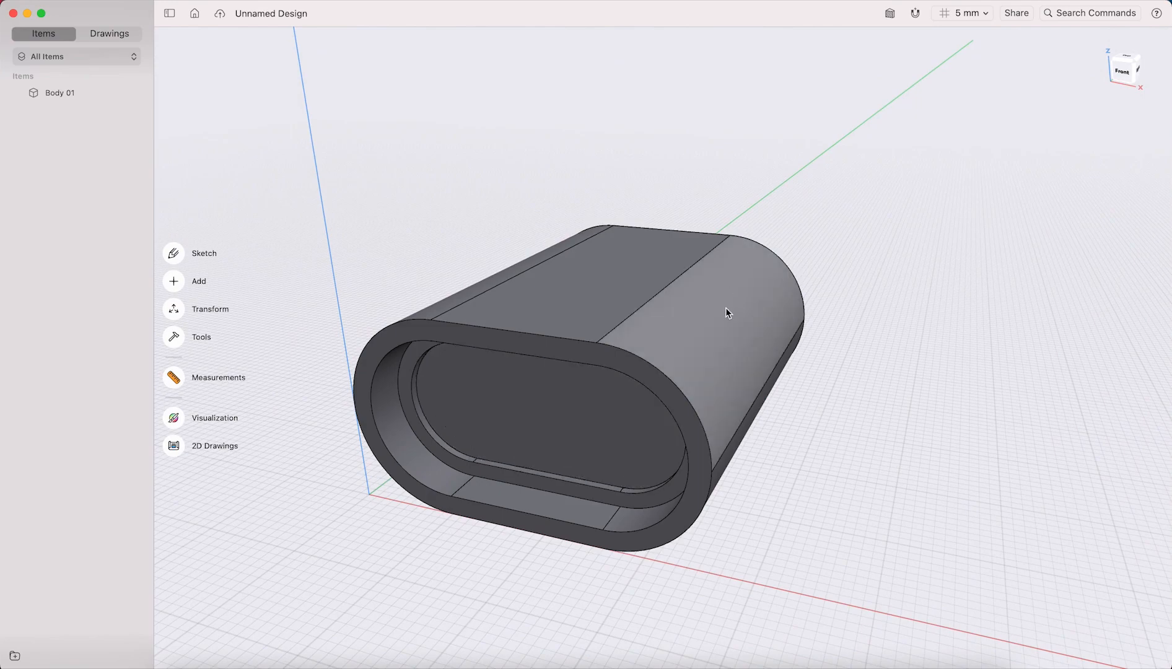
scroll(726, 308, "up", 8)
scroll(713, 326, "down", 15)
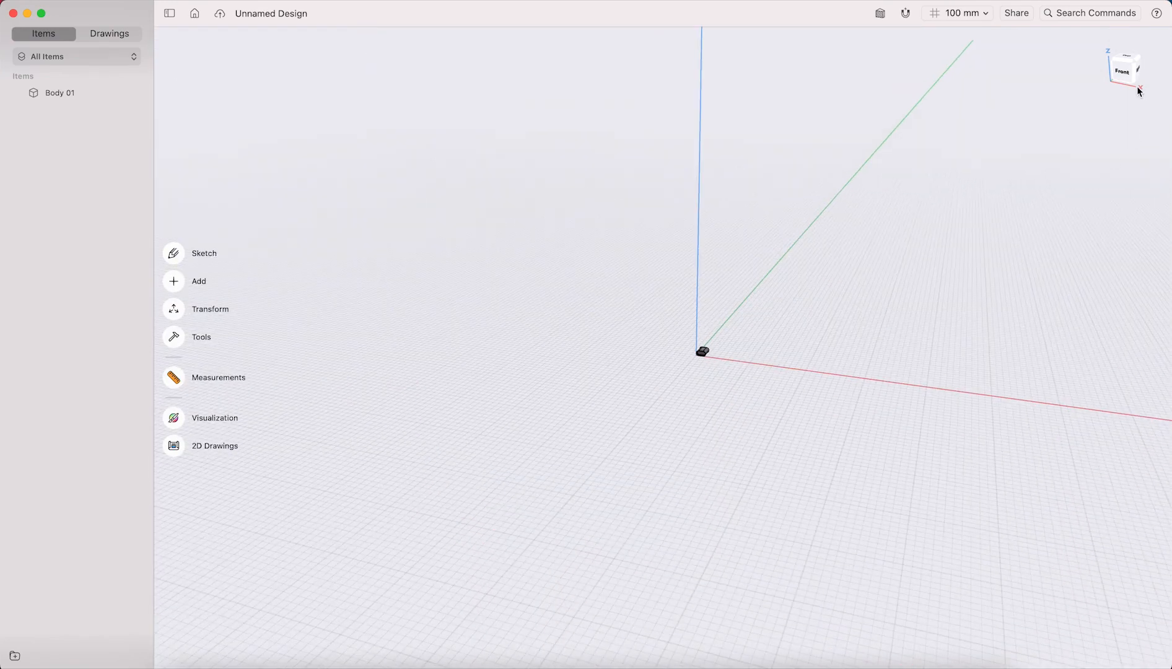
left_click(1131, 71)
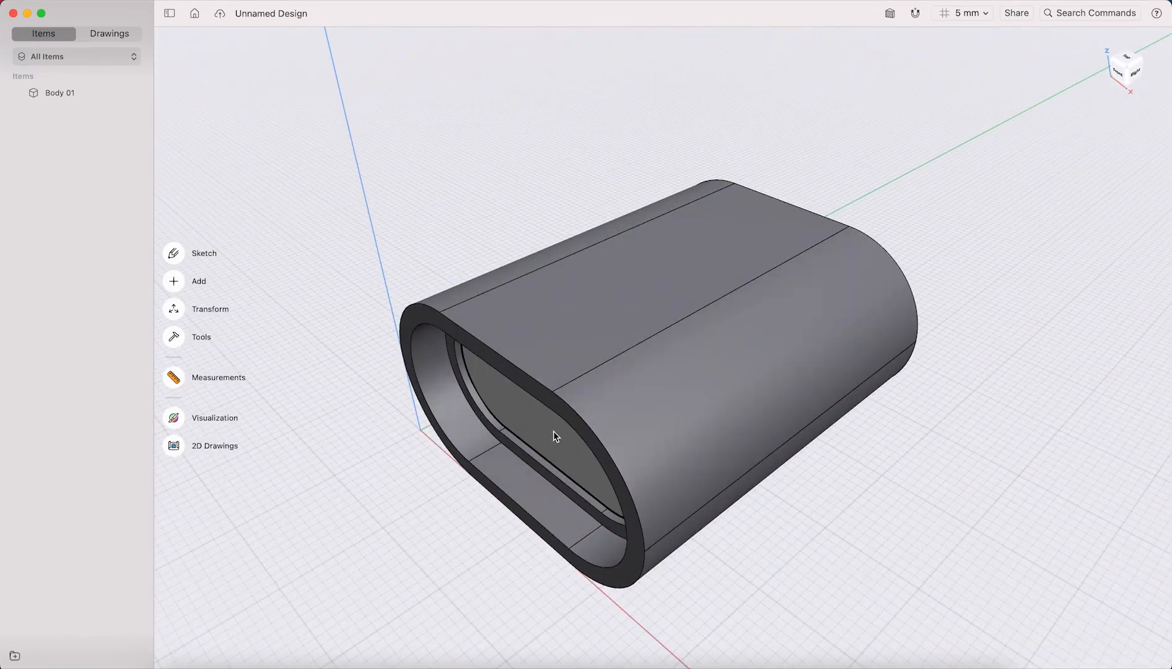
- Sketch a 50 mm diameter circle inside the recess, facing the front, and move it nearer the recess's left rounded end
mouse_move(550, 428)
right_mouse_down()
mouse_move(576, 410)
mouse_move(463, 483)
mouse_move(544, 405)
right_mouse_up()
left_click(543, 405)
left_click(1124, 69)
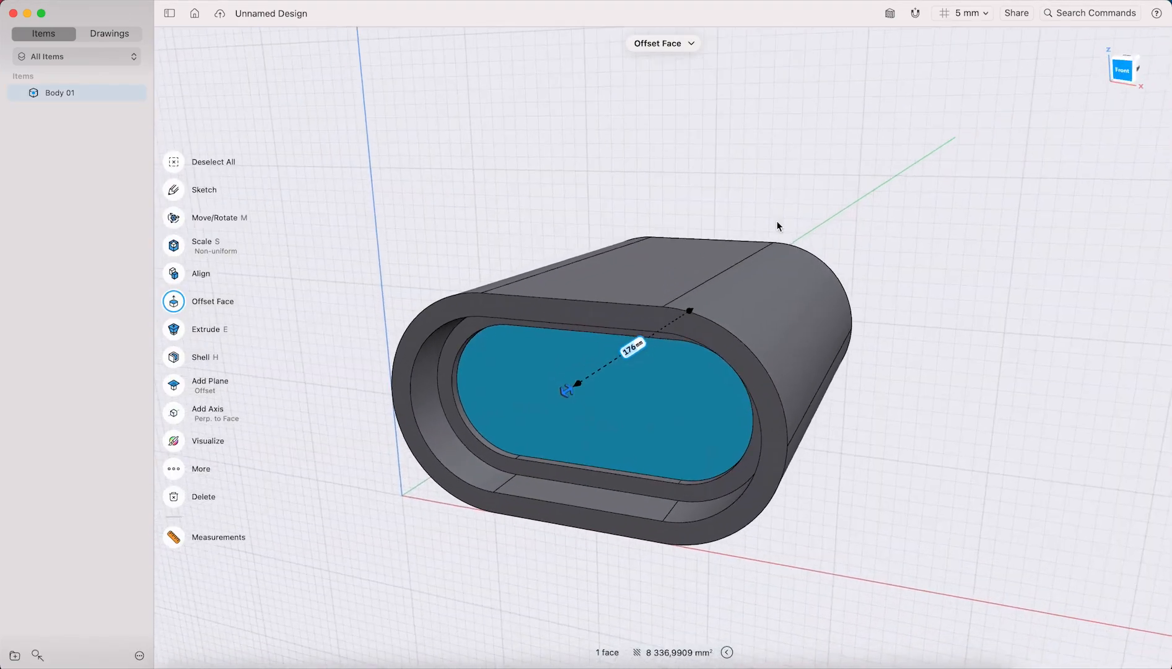
scroll(663, 411, "up", 10)
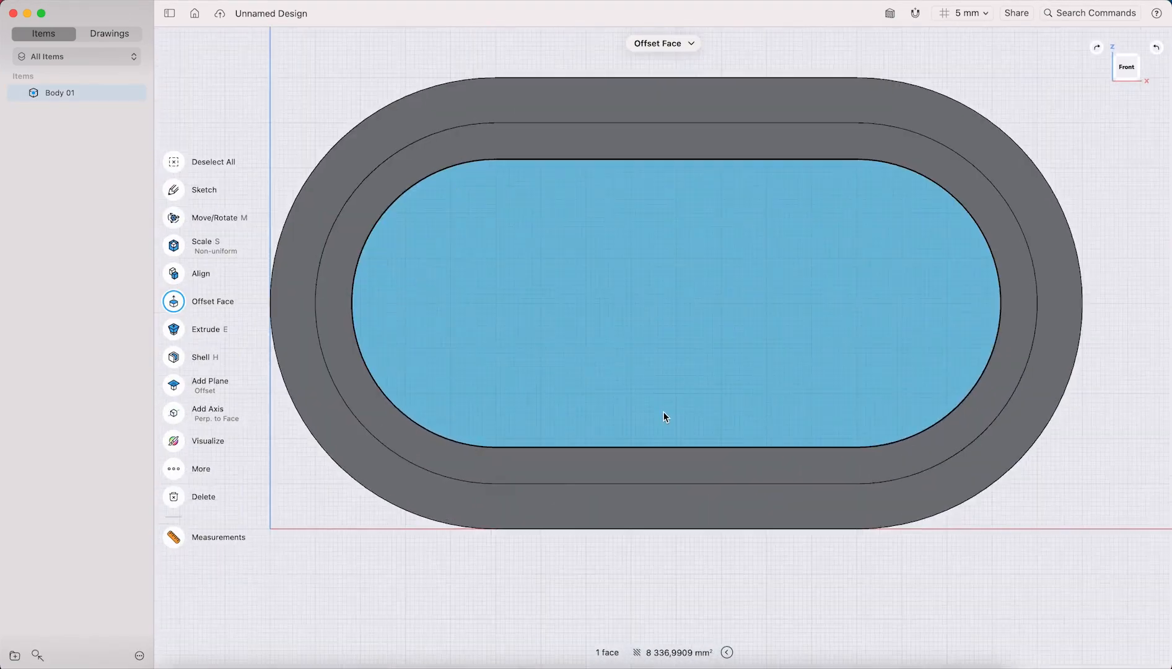
scroll(662, 410, "down", 2)
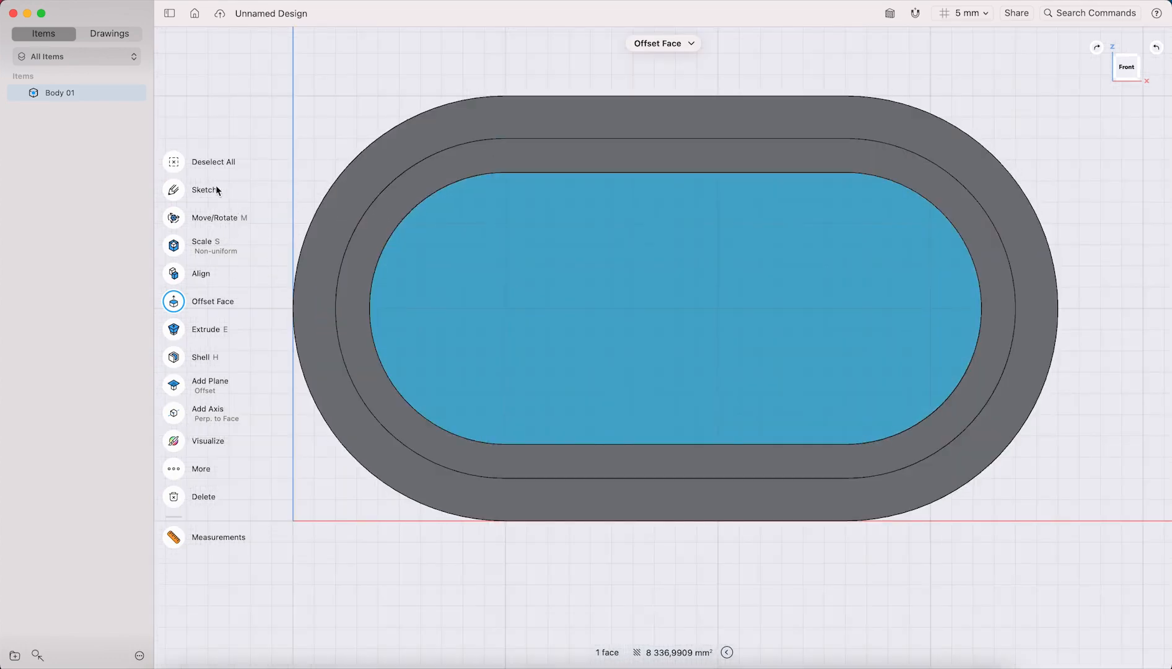
left_click(173, 165)
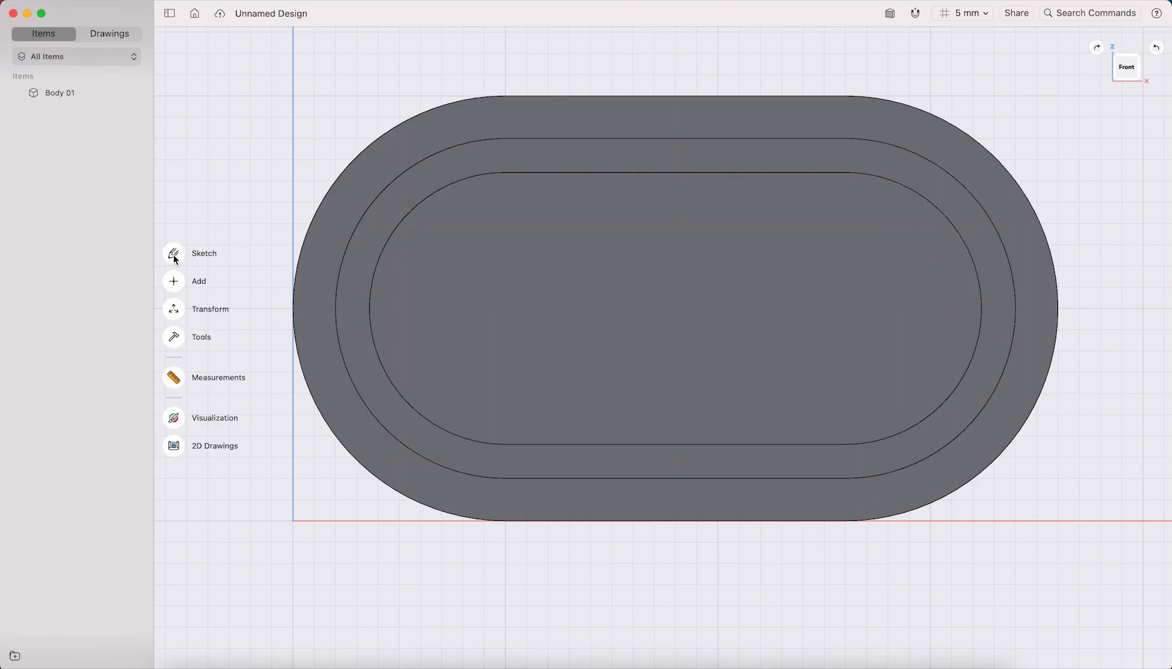
left_click(175, 255)
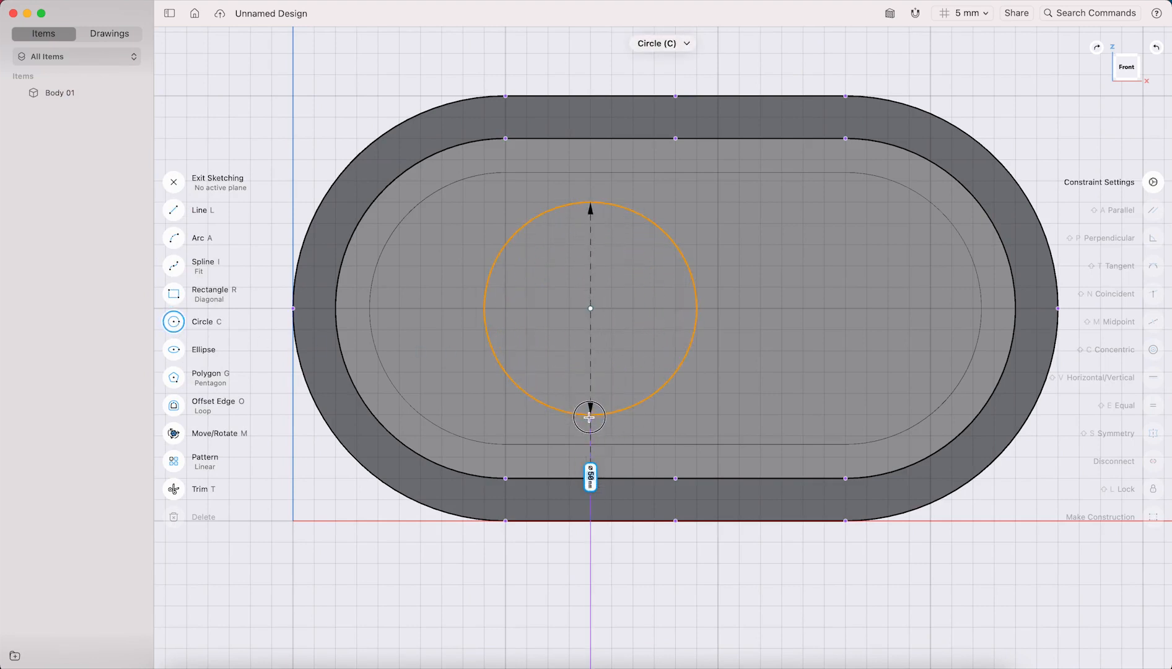
left_click(589, 418)
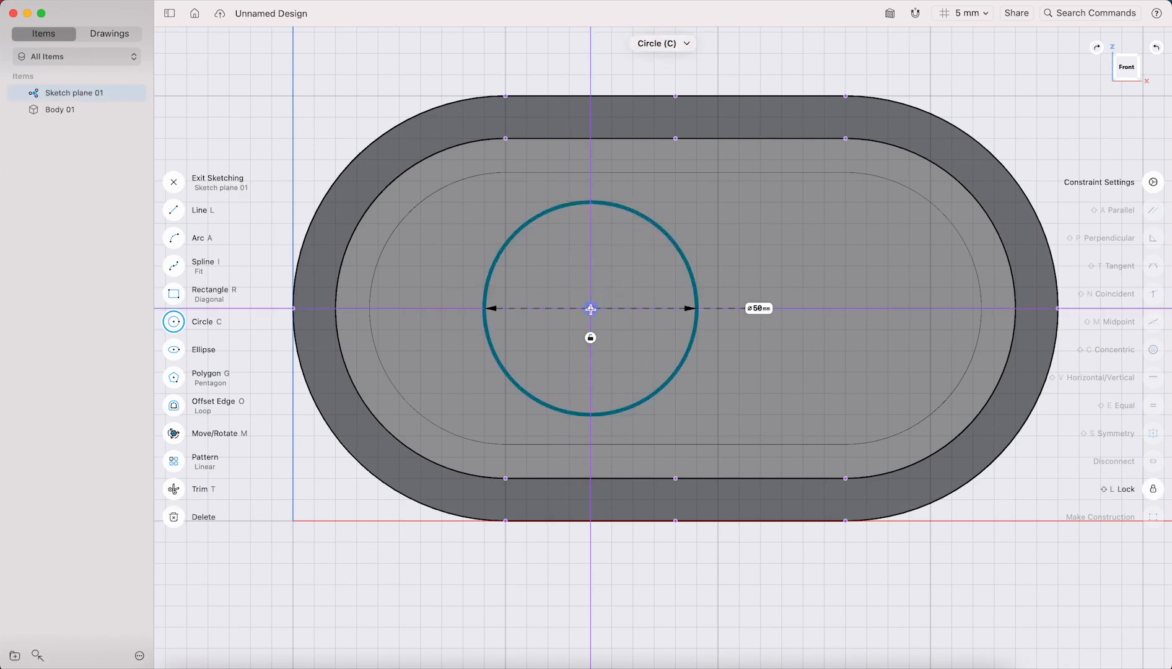
left_click_drag(589, 309, 554, 309)
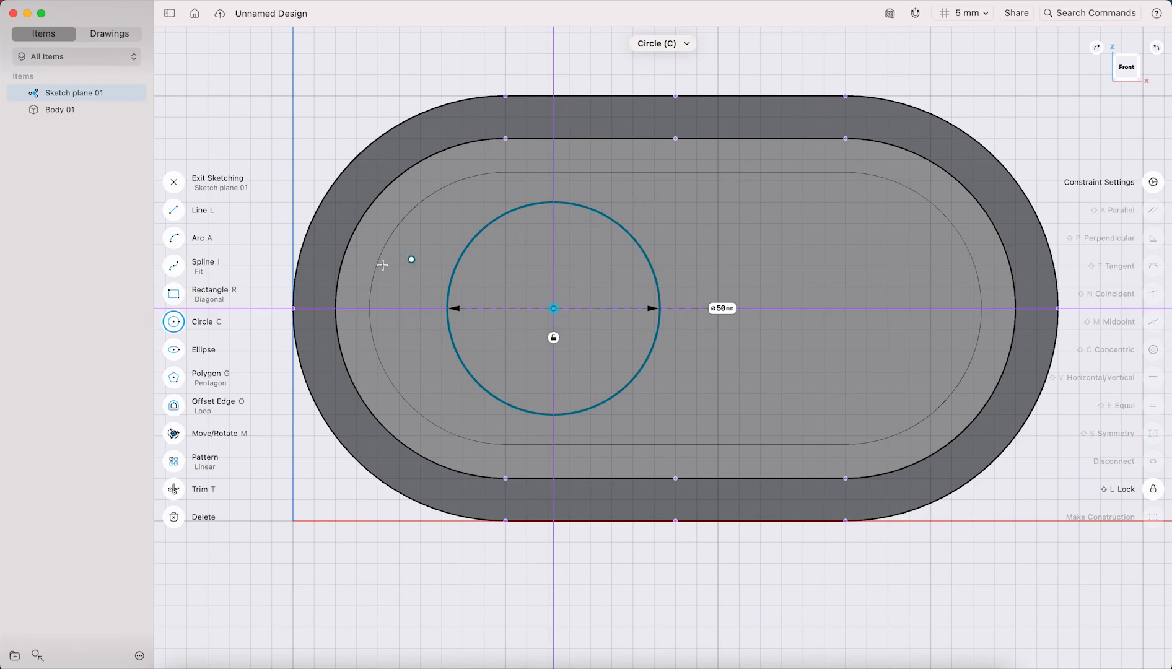
- Offset the circle inward by 8 mm to make a concentric inner circle
left_click(175, 406)
left_click(486, 231)
left_click_drag(487, 236, 507, 253)
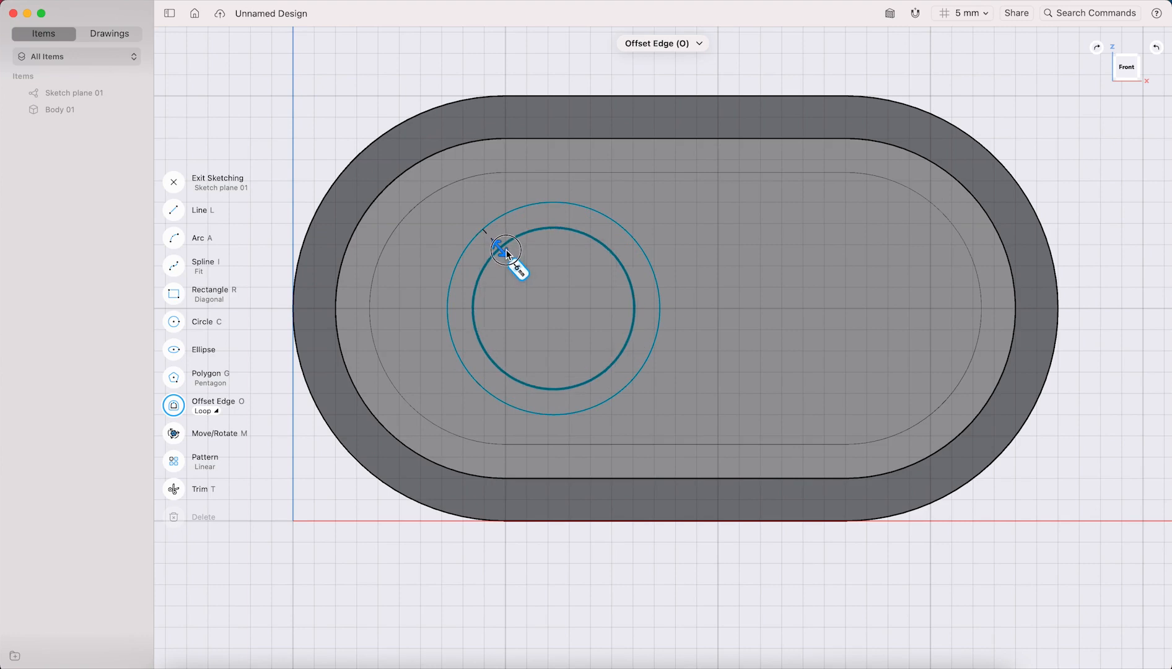
left_click_drag(506, 253, 513, 260)
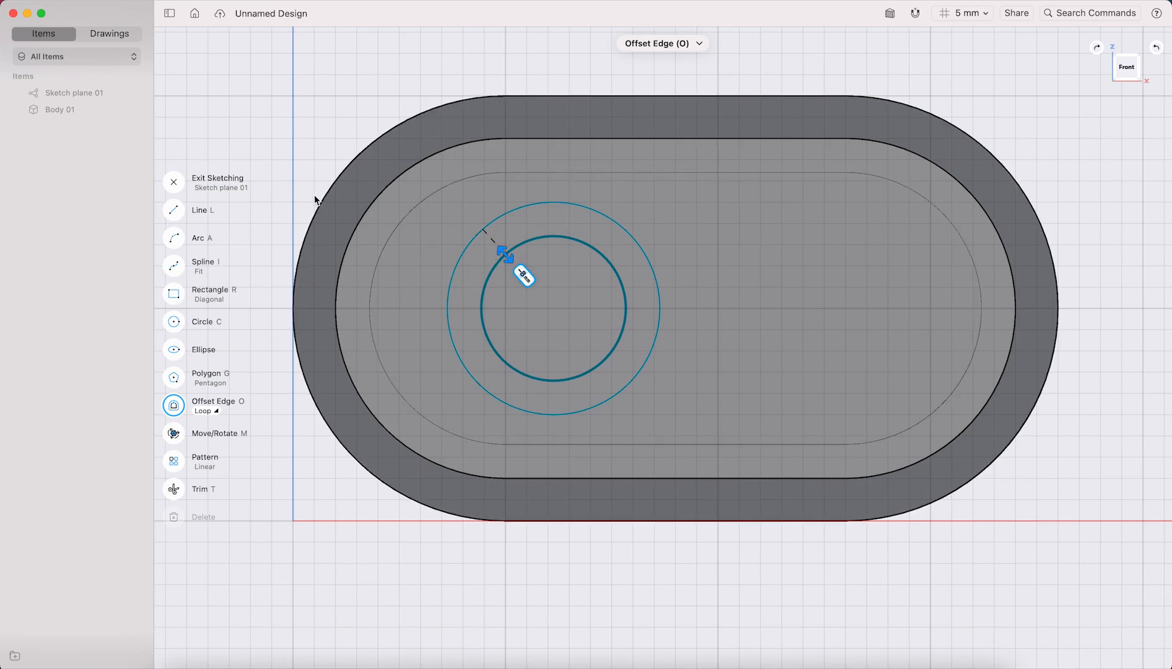
- Sketch a rectangle about 67 by 33 mm over the lower half of both circles, its upper edge through their centre, and exit sketching
left_click(177, 293)
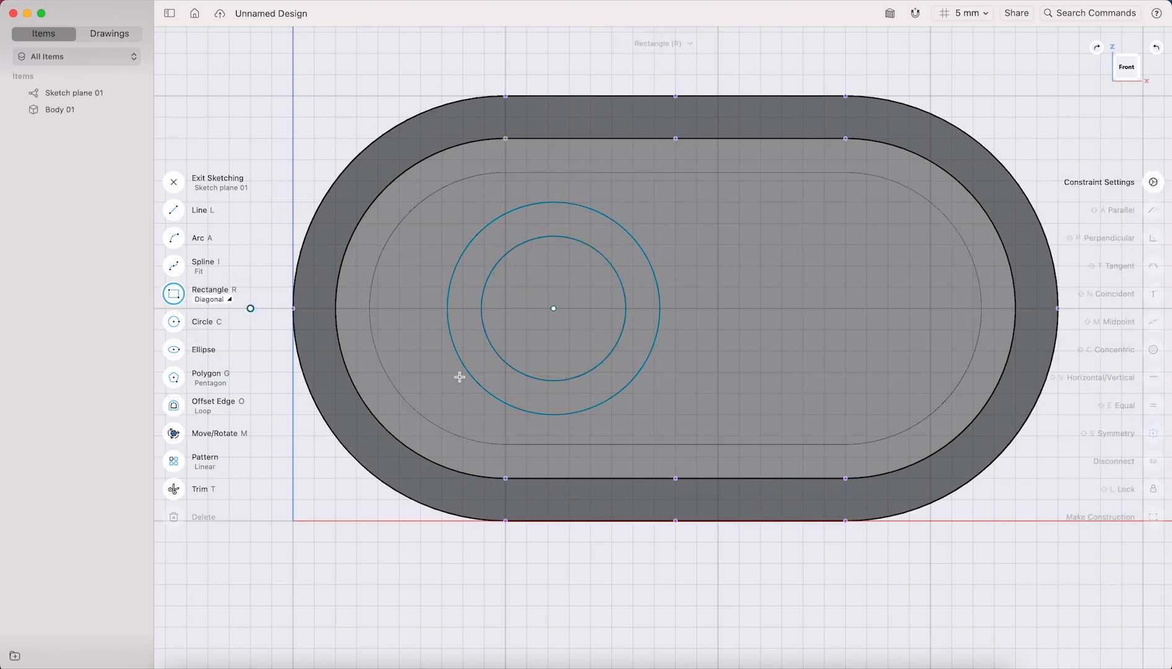
left_click(410, 450)
left_click(697, 308)
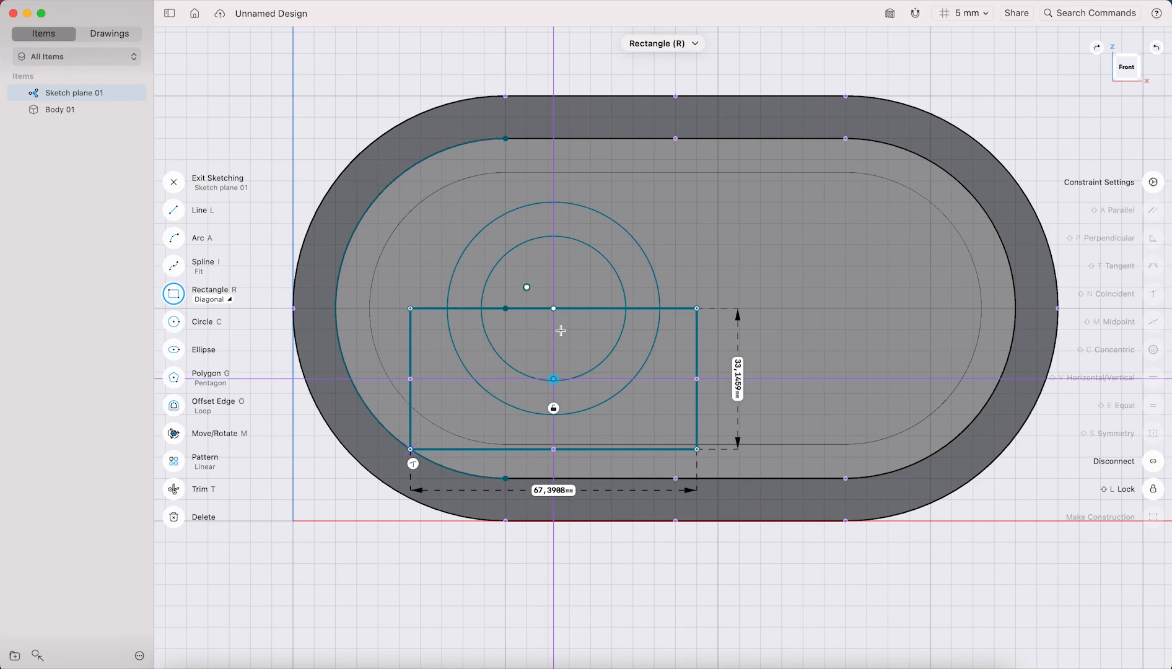
left_click(175, 184)
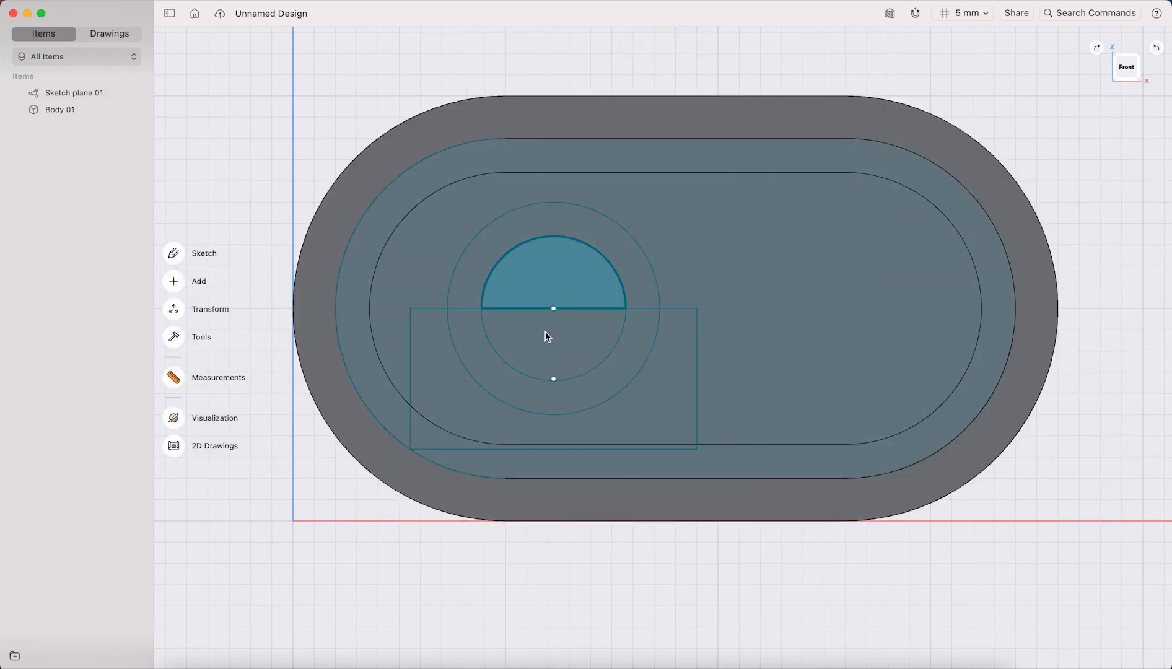
- Extrude the upper half-ring between the two circles 5 mm outward as a separate body
left_click(511, 231)
right_click_drag(627, 135, 554, 201)
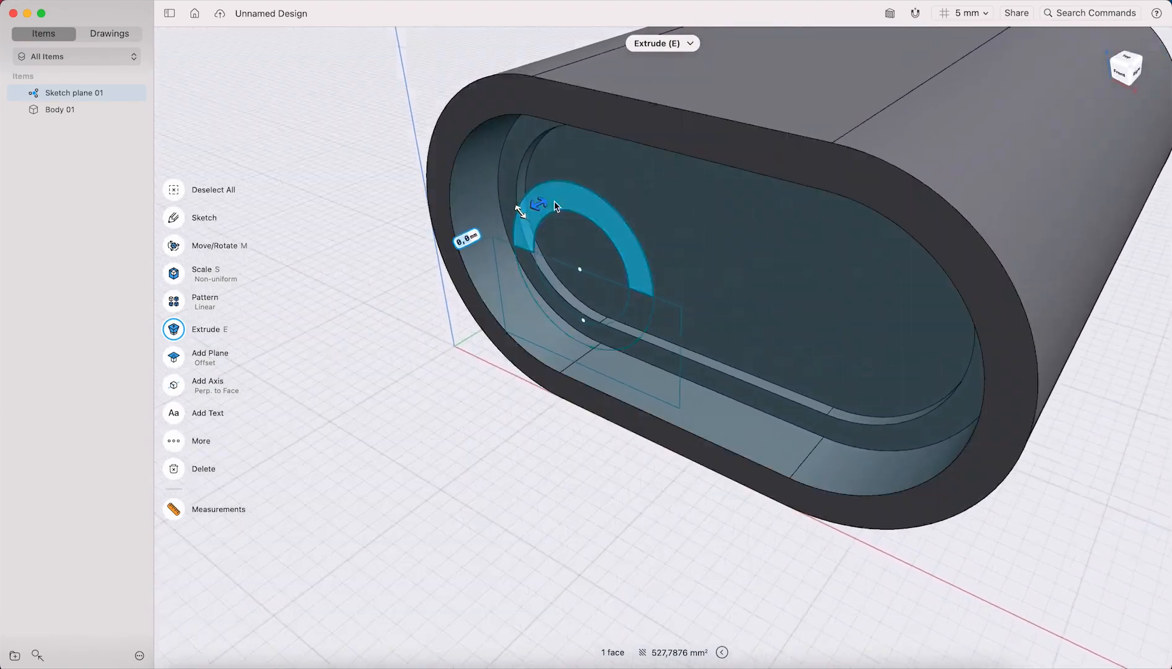
left_click_drag(538, 205, 518, 222)
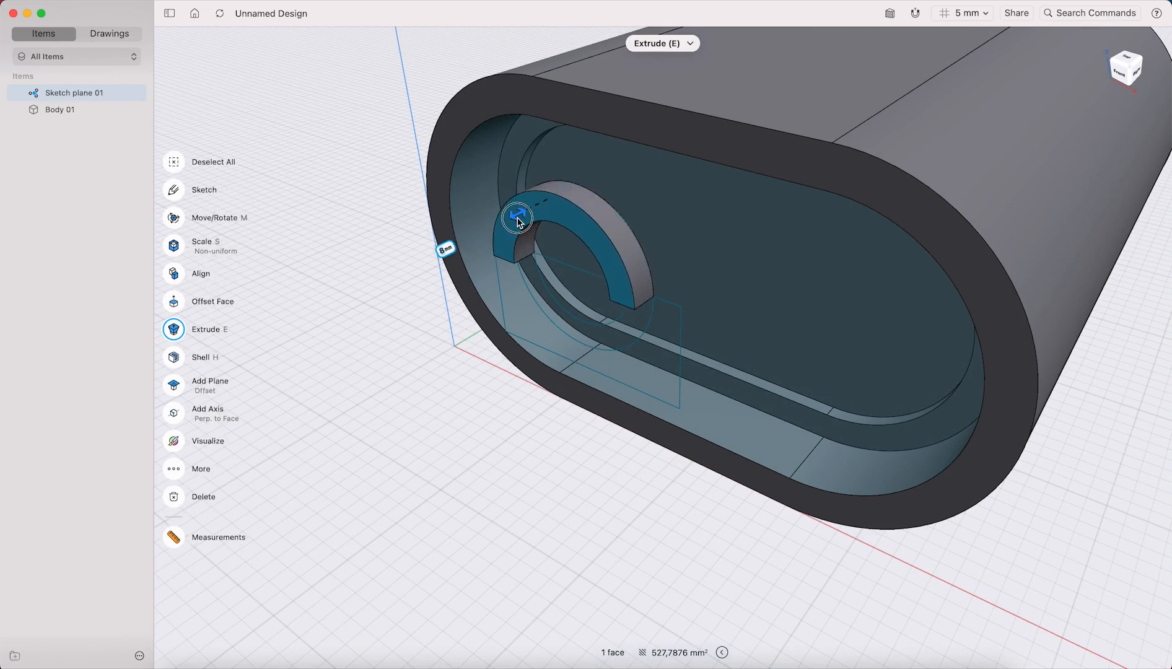
mouse_move(414, 150)
right_mouse_down()
mouse_move(377, 144)
mouse_move(414, 149)
right_mouse_up()
mouse_move(543, 184)
right_mouse_down()
mouse_move(510, 185)
mouse_move(558, 186)
right_mouse_up()
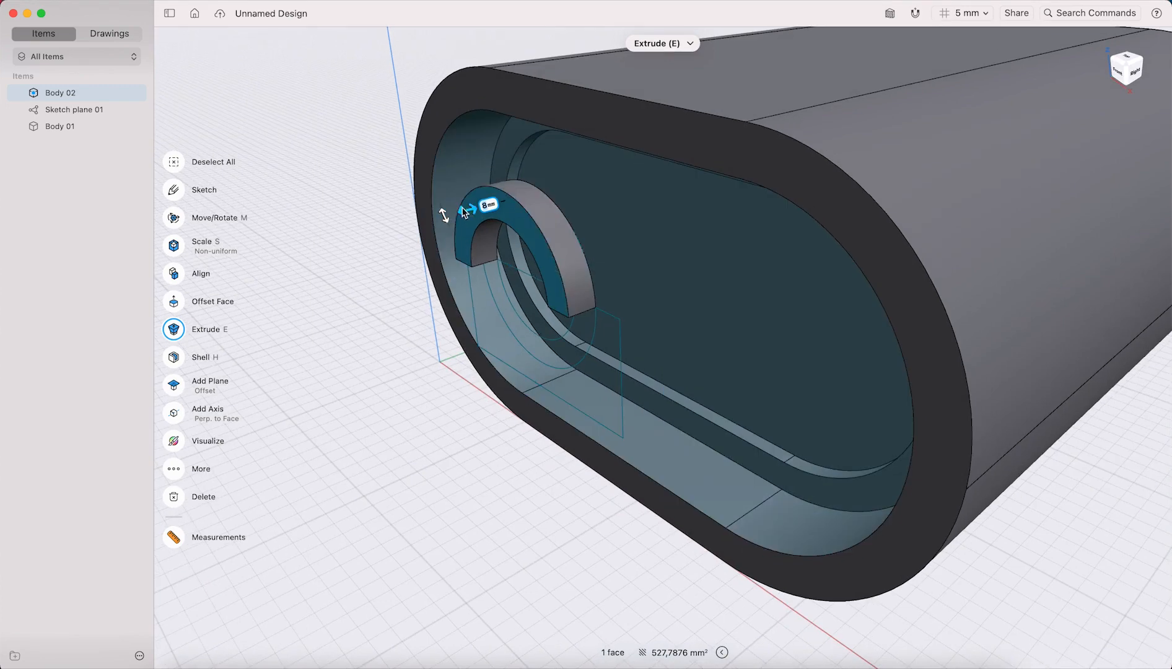
left_click_drag(473, 215, 476, 216)
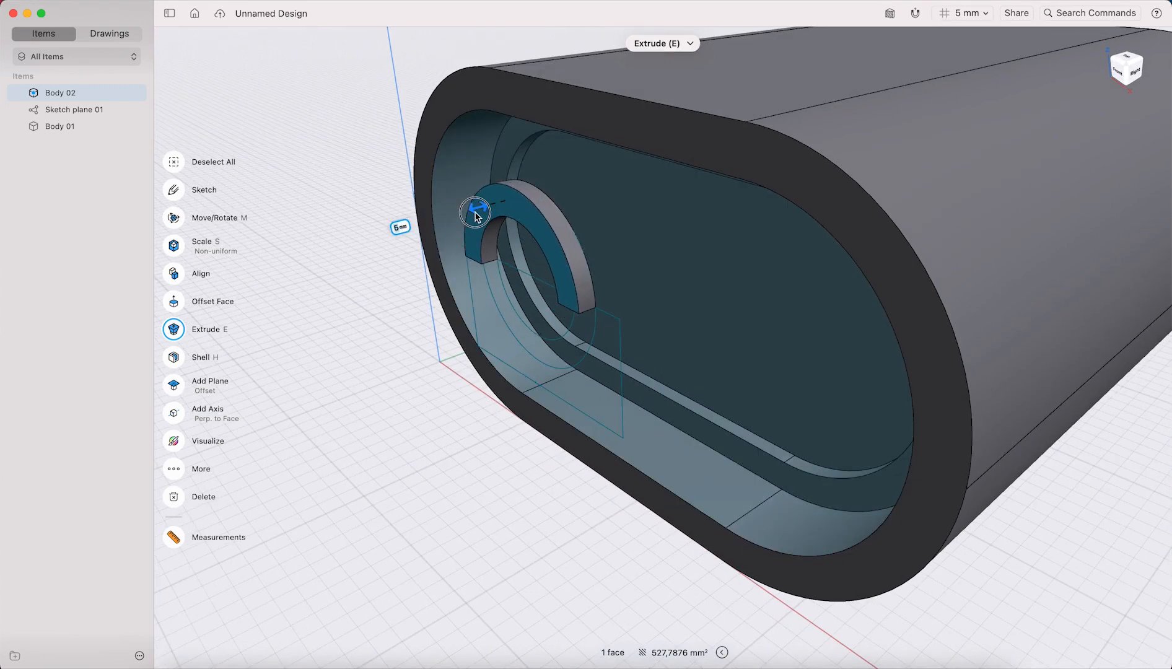
- Fillet the four short corner edges at both ends of the half-ring with a 4 mm radius
right_click_drag(427, 162, 497, 39)
scroll(546, 164, "down", 2)
scroll(546, 165, "up", 2)
scroll(546, 168, "up", 2)
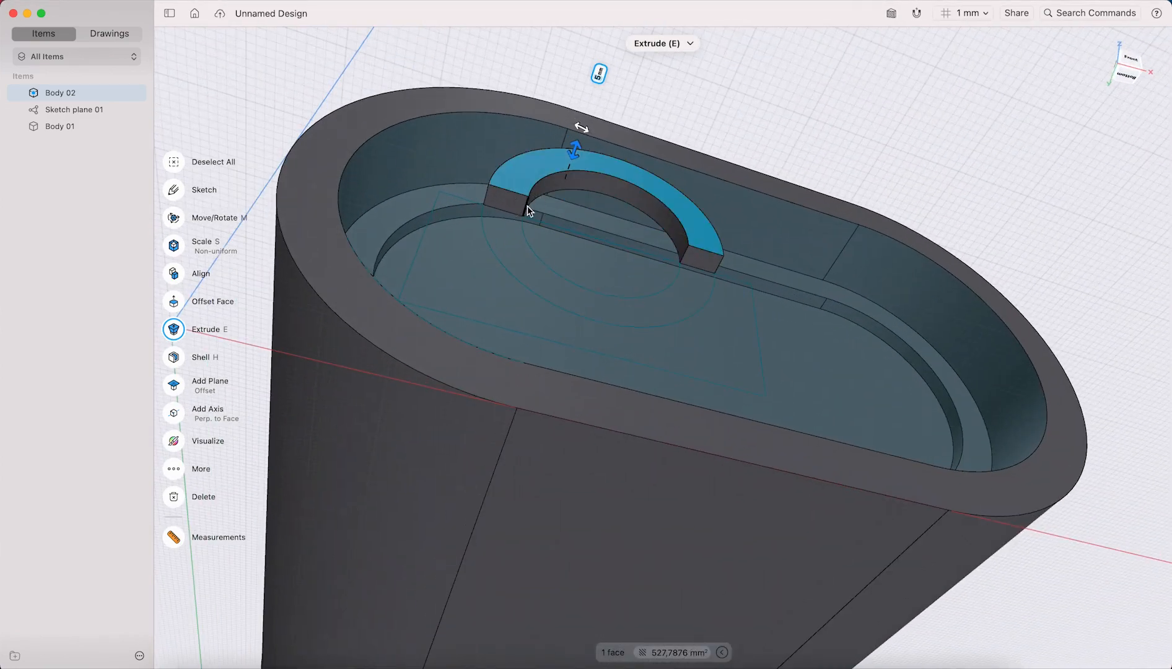
left_click(528, 206)
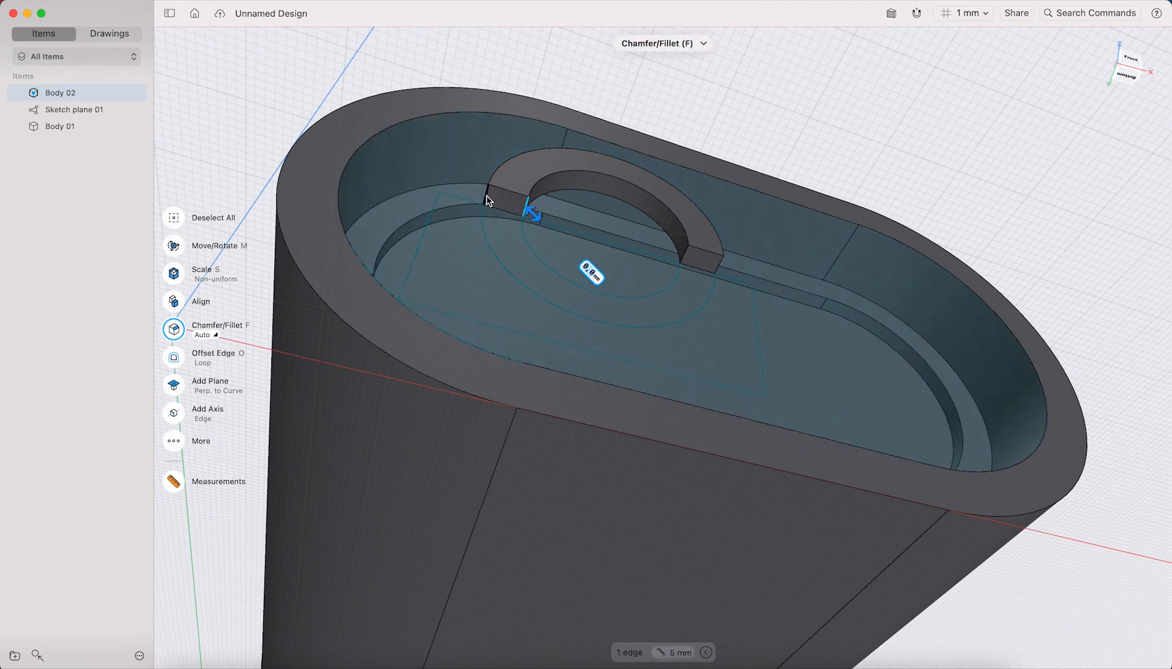
left_click(484, 202)
left_click(720, 259)
key("f")
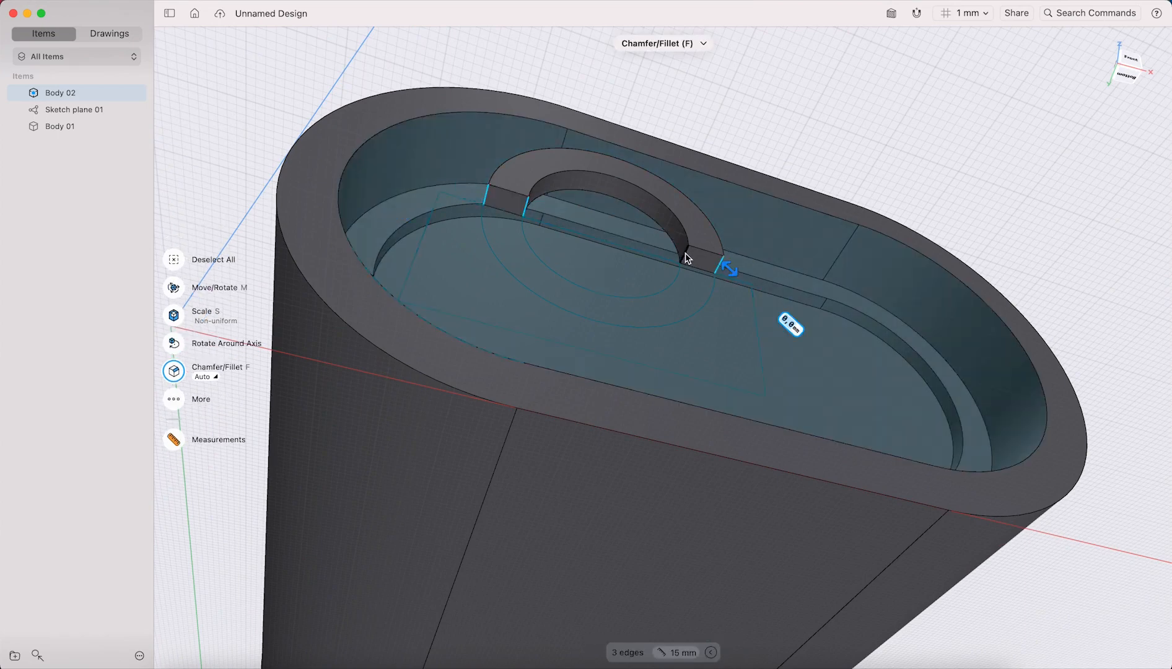
middle_click_drag(671, 205, 634, 229)
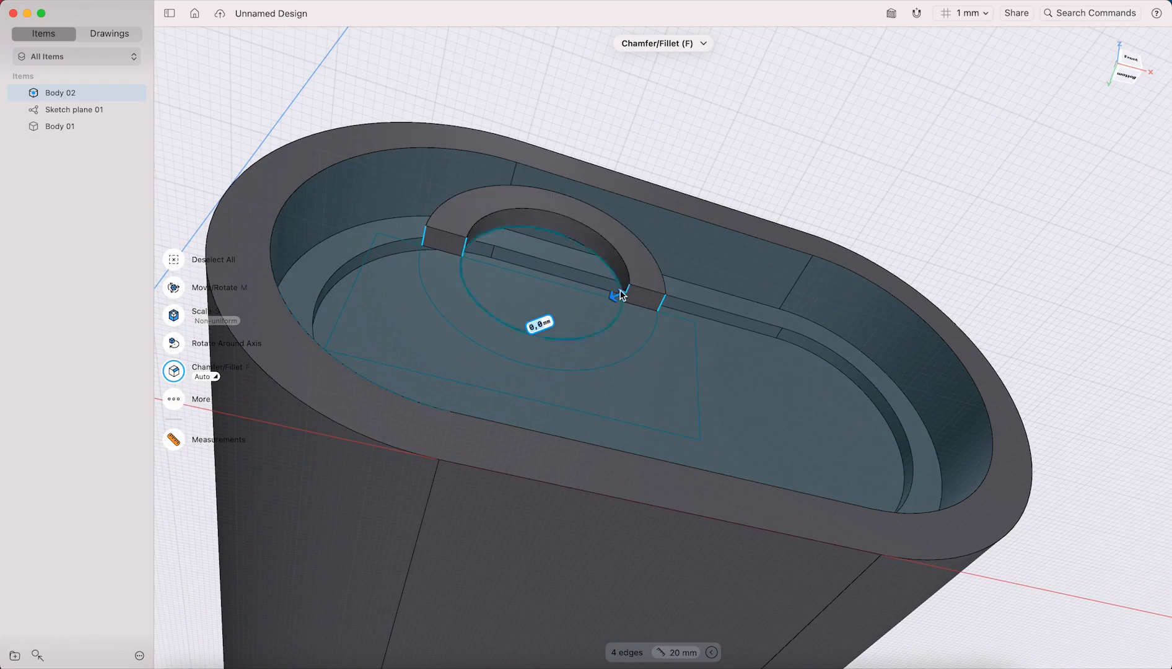
left_click_drag(610, 298, 606, 300)
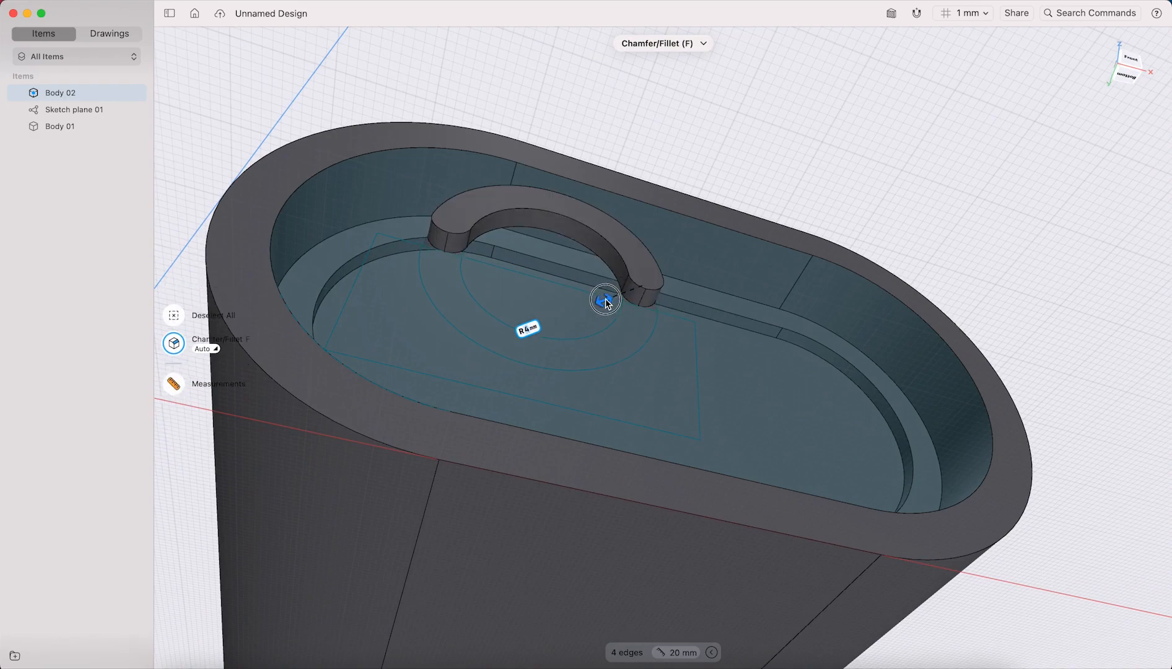
- Delete the circle and rectangle sketch on Sketch plane 01, keeping both bodies, and clear the selection
right_click_drag(621, 231, 538, 289)
mouse_move(518, 285)
right_mouse_down()
mouse_move(450, 295)
mouse_move(500, 281)
mouse_move(514, 293)
right_mouse_up()
double_click(68, 110)
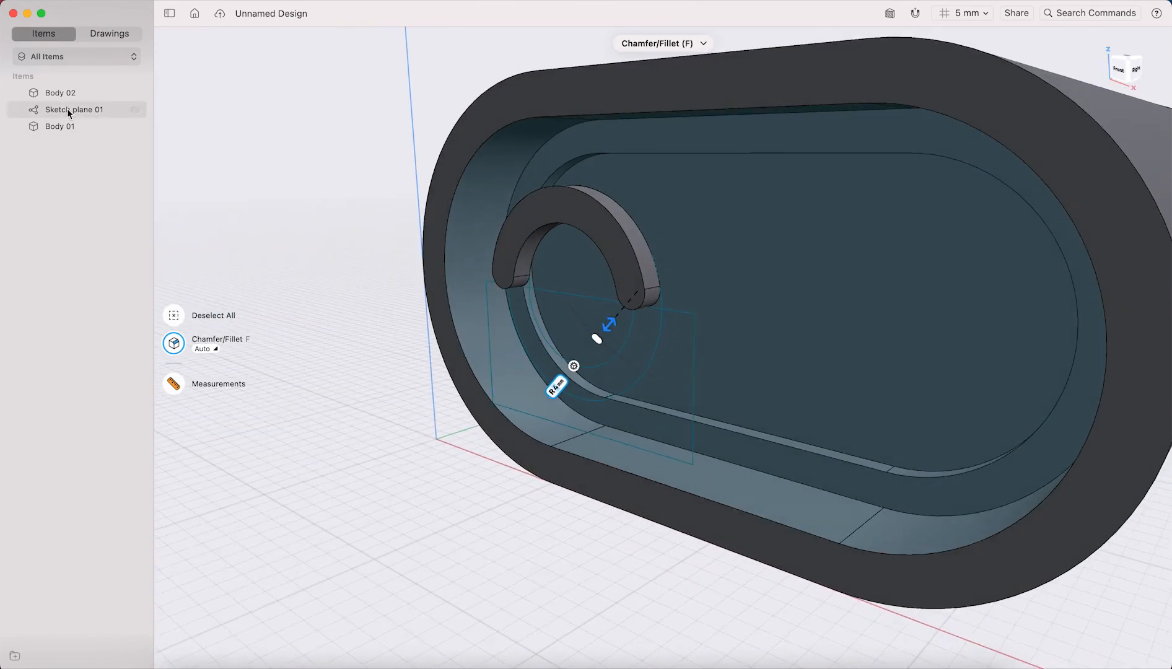
right_click(72, 112)
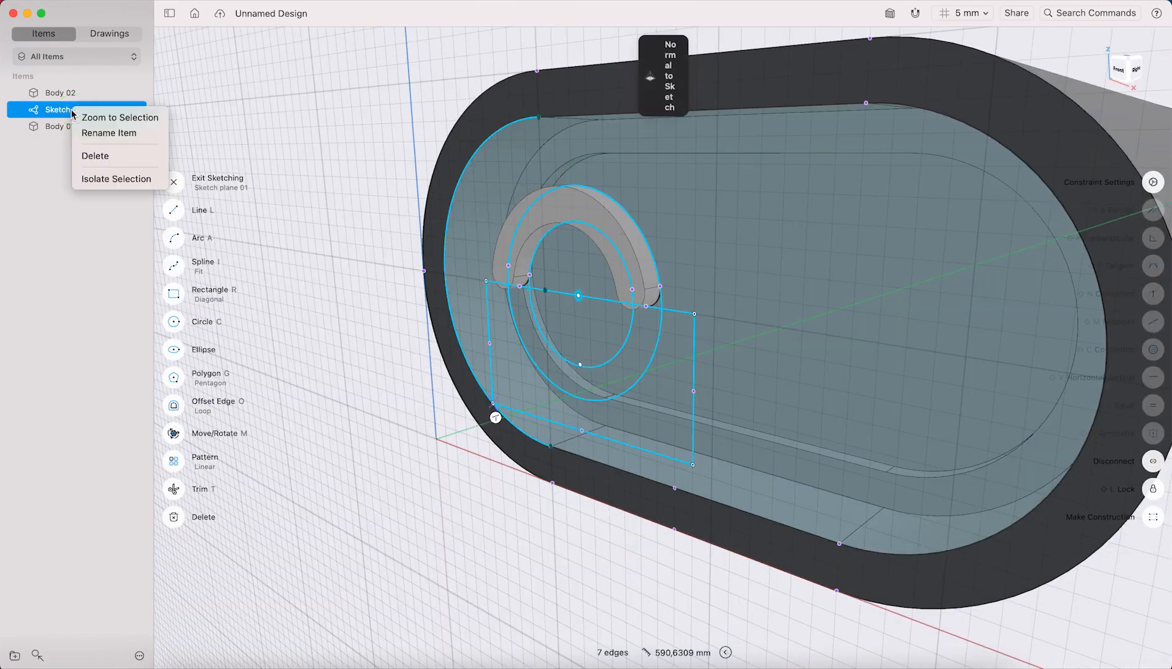
left_click(94, 156)
double_click(356, 145)
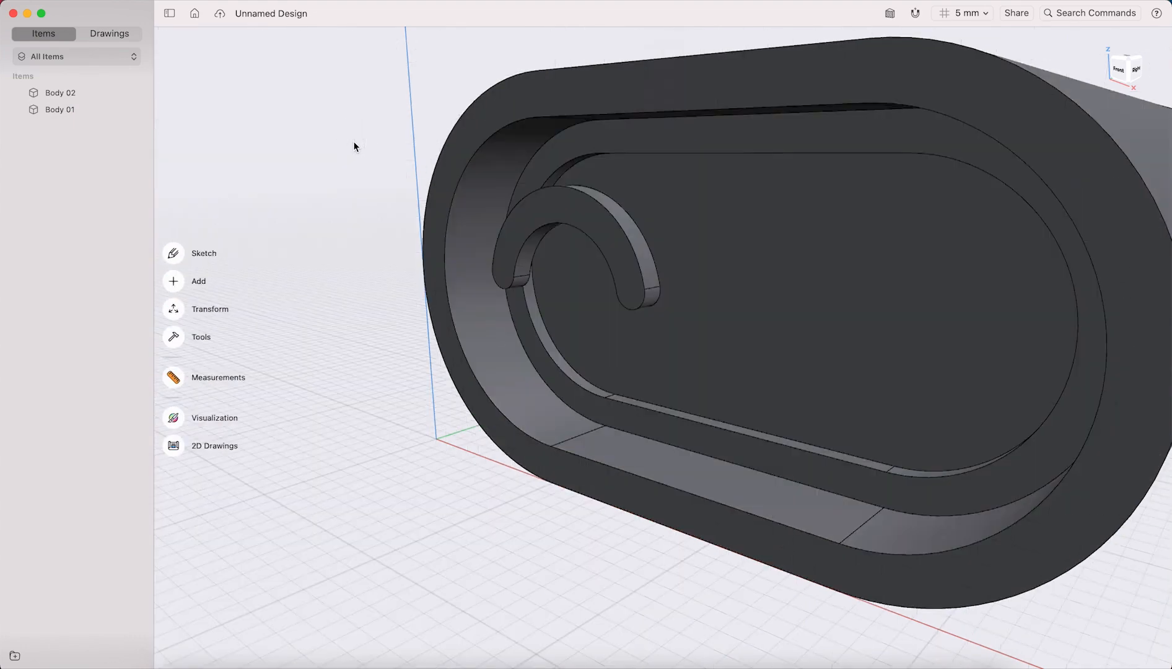
- Select the half-ring body and turn on the display of hidden edges
double_click(585, 204)
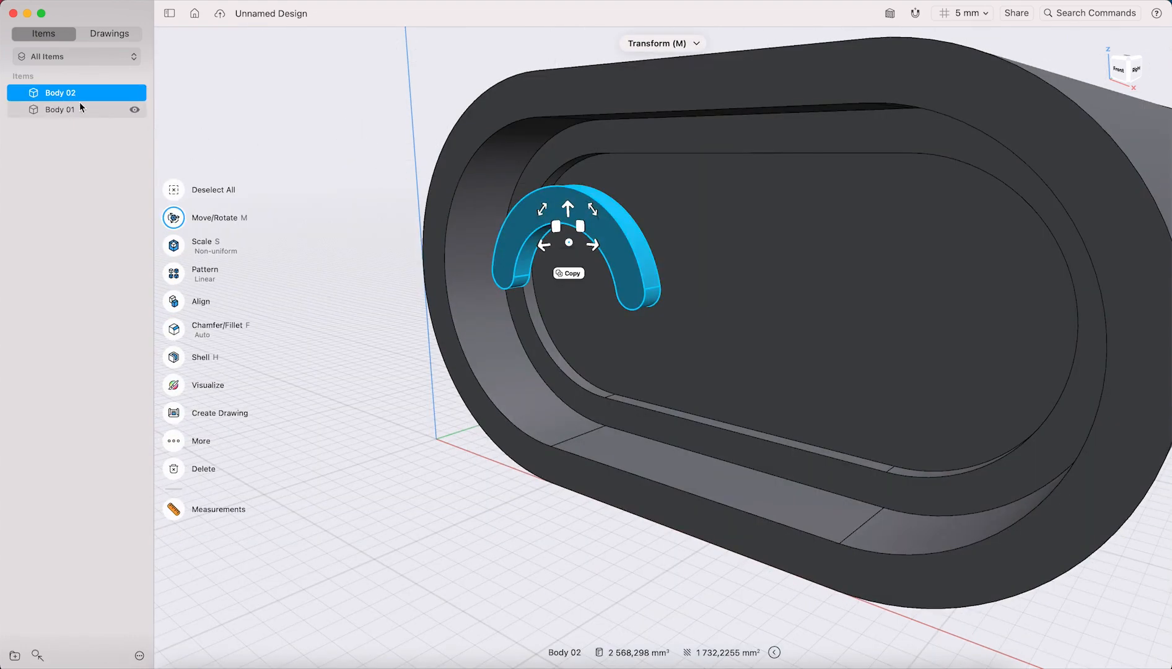
mouse_move(674, 278)
right_mouse_down()
mouse_move(704, 247)
mouse_move(656, 266)
right_mouse_up()
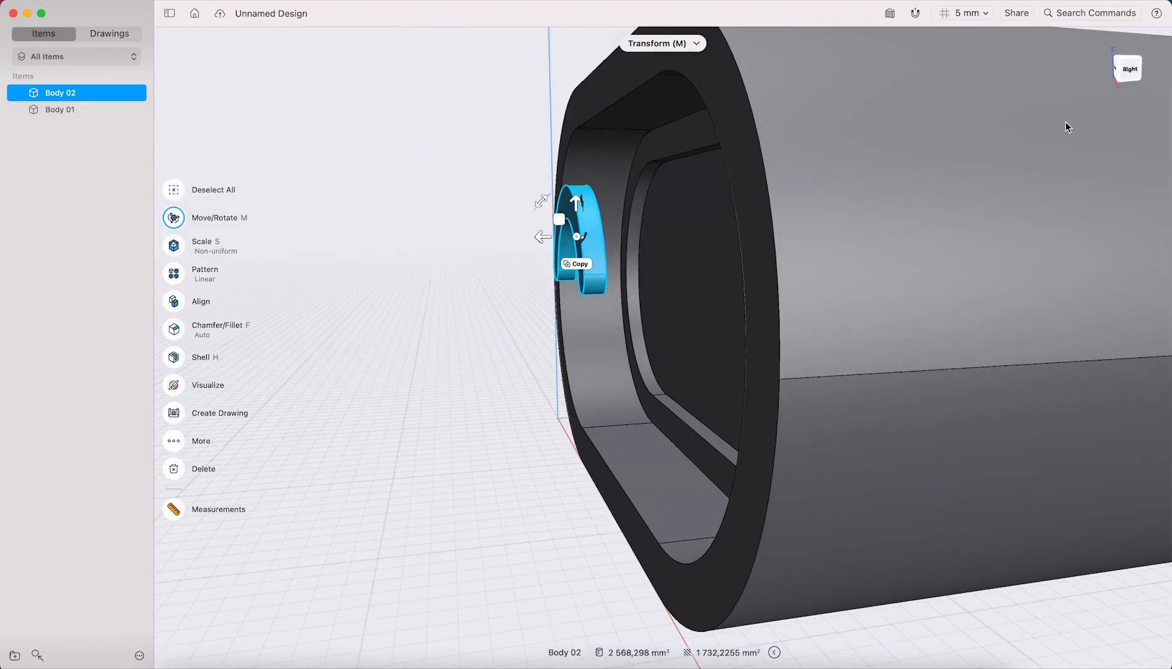
left_click(334, 2)
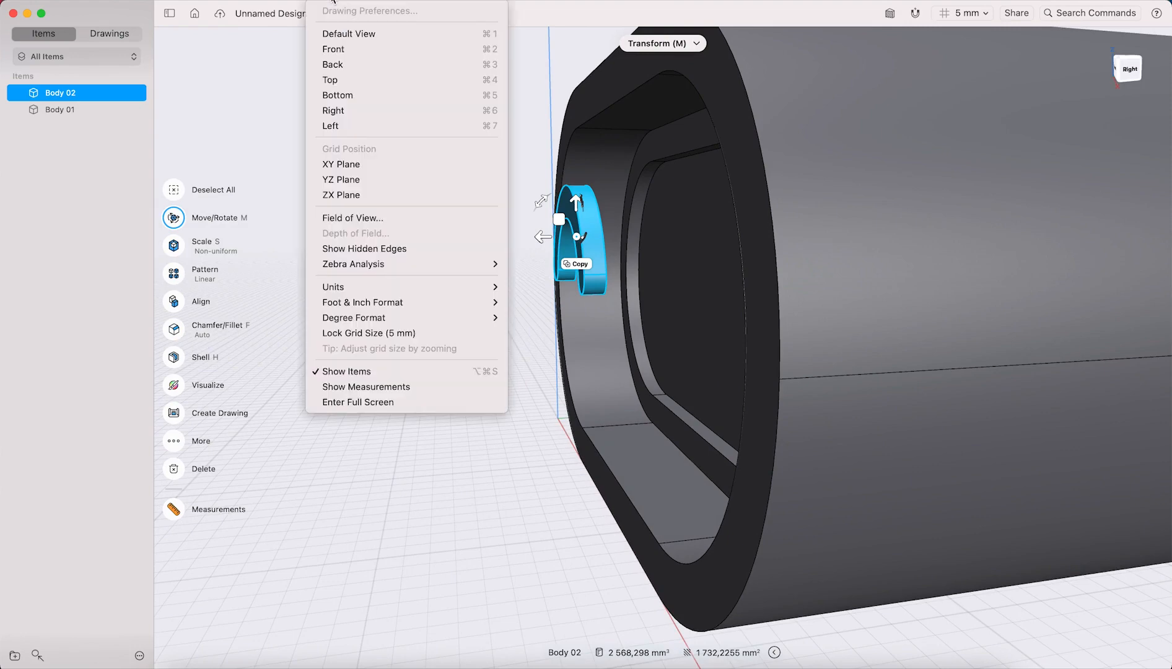
left_click(341, 250)
- Move the half-ring body 24 mm into the block, toward the floor of the stepped recess
scroll(665, 256, "down", 3)
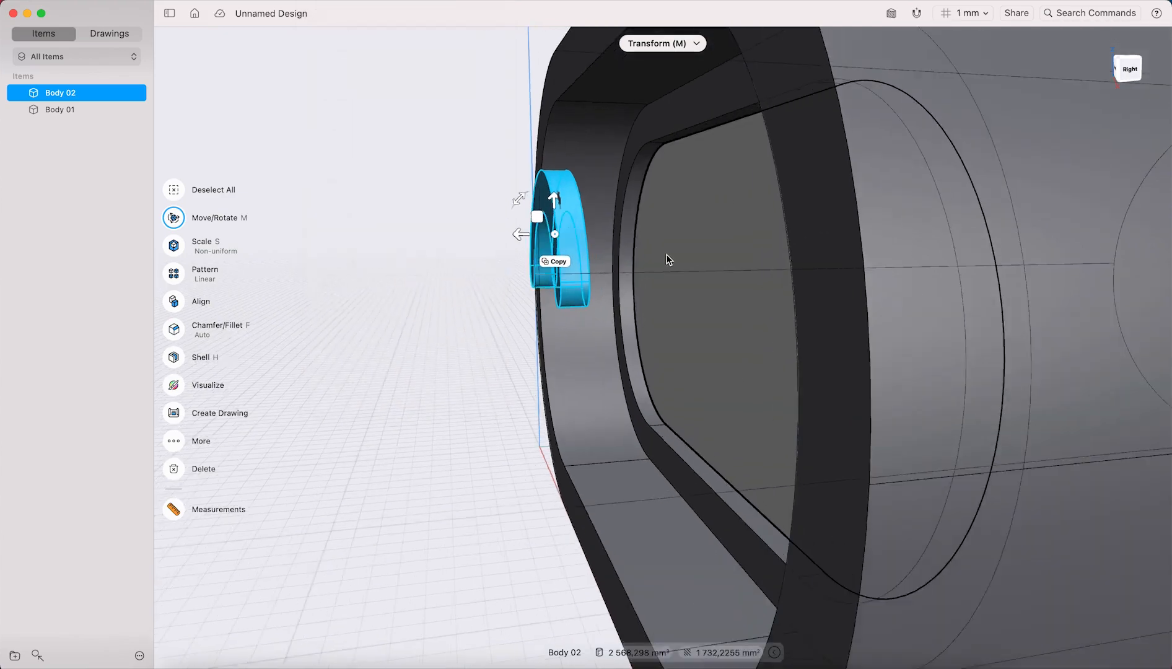
right_click_drag(791, 234, 724, 231)
scroll(572, 240, "down", 3)
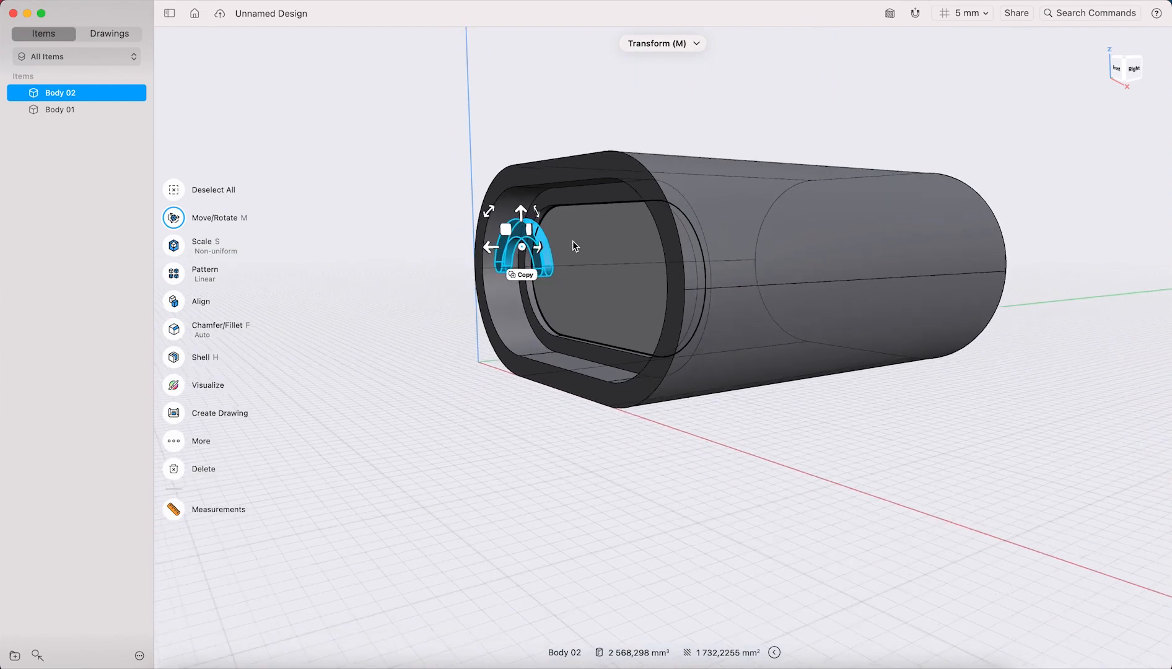
scroll(572, 240, "up", 5)
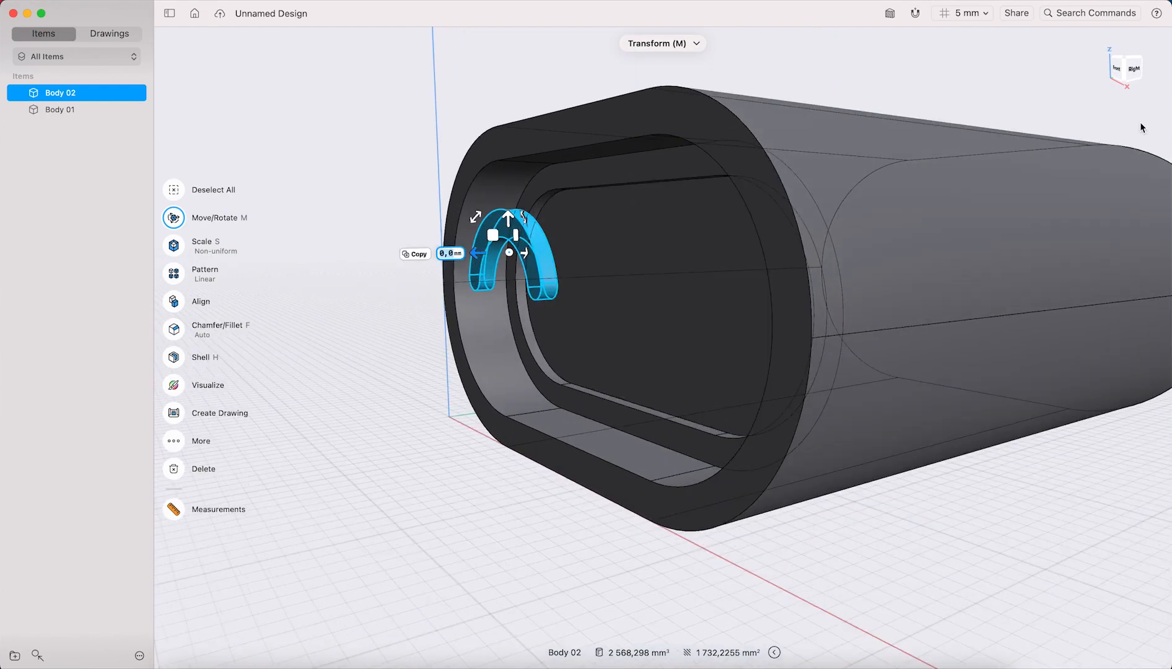
left_click(1134, 73)
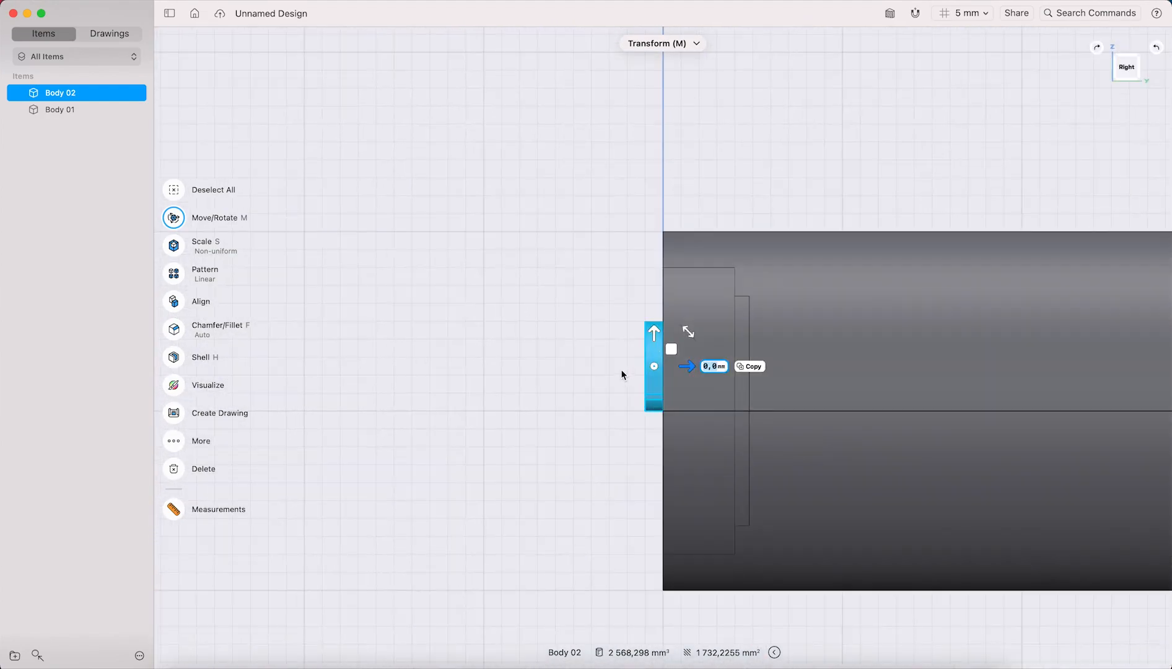
left_click_drag(708, 368, 757, 367)
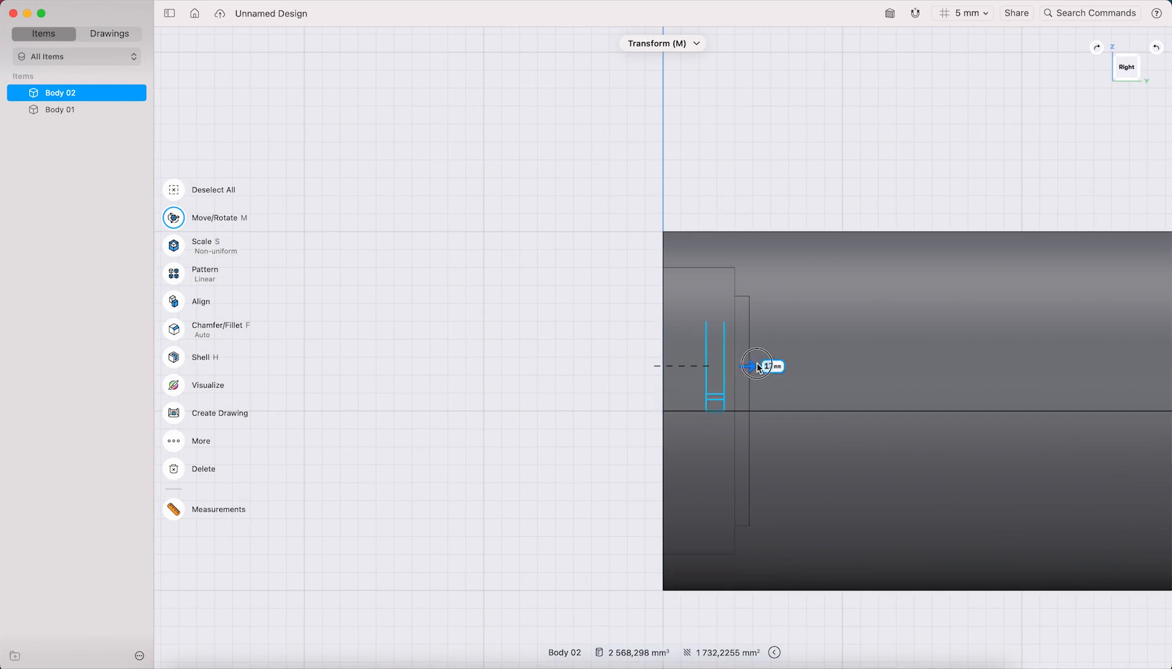
scroll(775, 366, "up", 10)
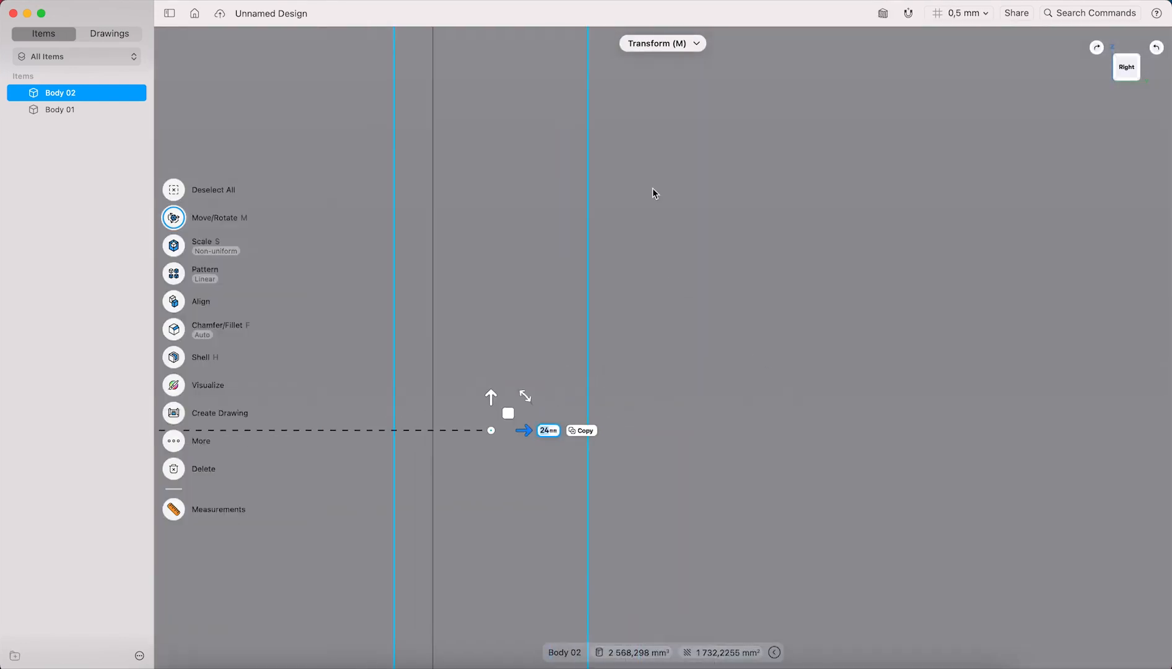
scroll(659, 328, "down", 10)
- Move the half-ring body slightly downward within the recess in the front view and clear the selection
right_click_drag(640, 304, 708, 314)
middle_click_drag(583, 285, 868, 364)
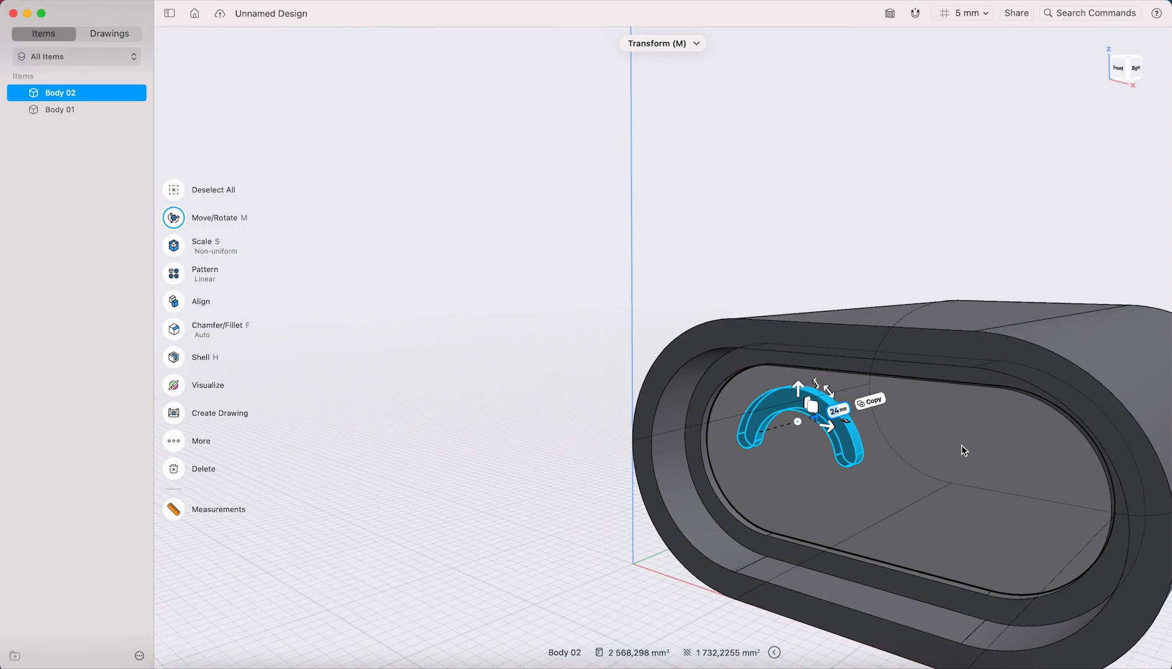
right_click_drag(958, 443, 1104, 224)
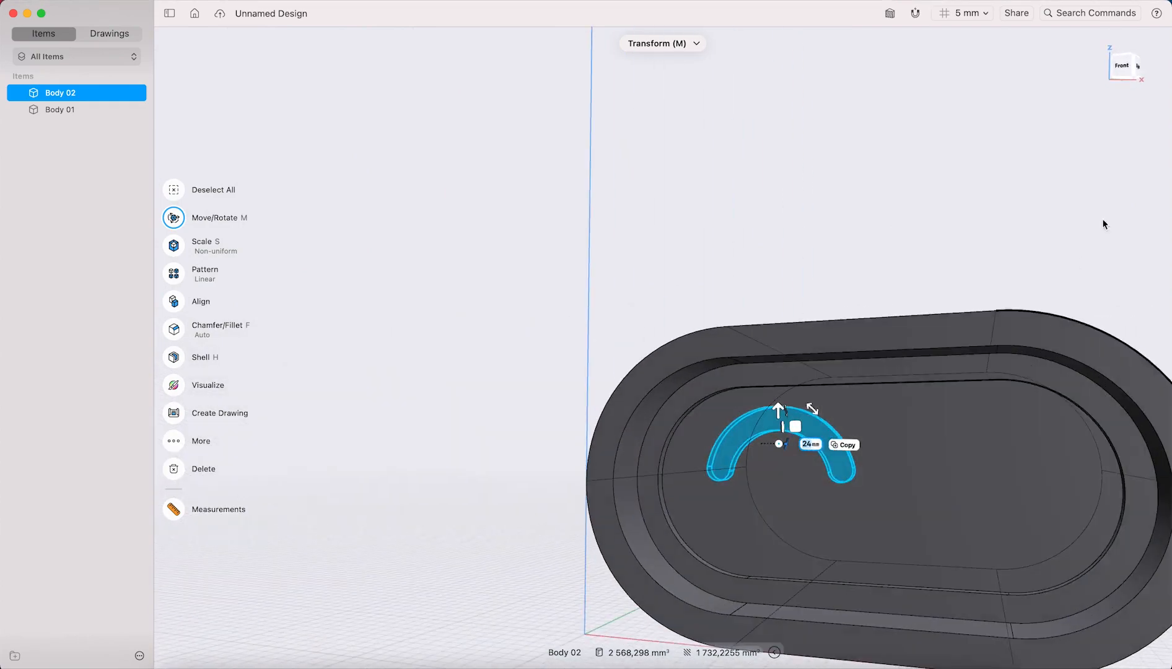
left_click(1132, 74)
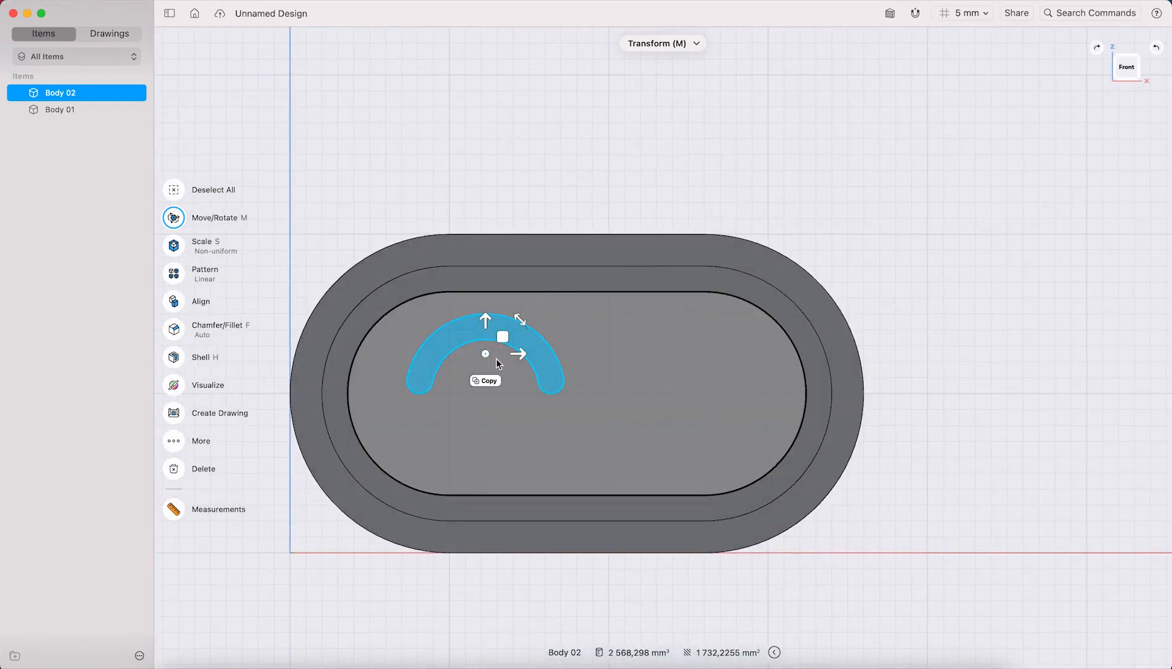
mouse_move(485, 333)
left_mouse_down()
mouse_move(482, 355)
mouse_move(484, 341)
left_mouse_up()
scroll(584, 394, "down", 2)
scroll(584, 394, "up", 2)
mouse_move(496, 352)
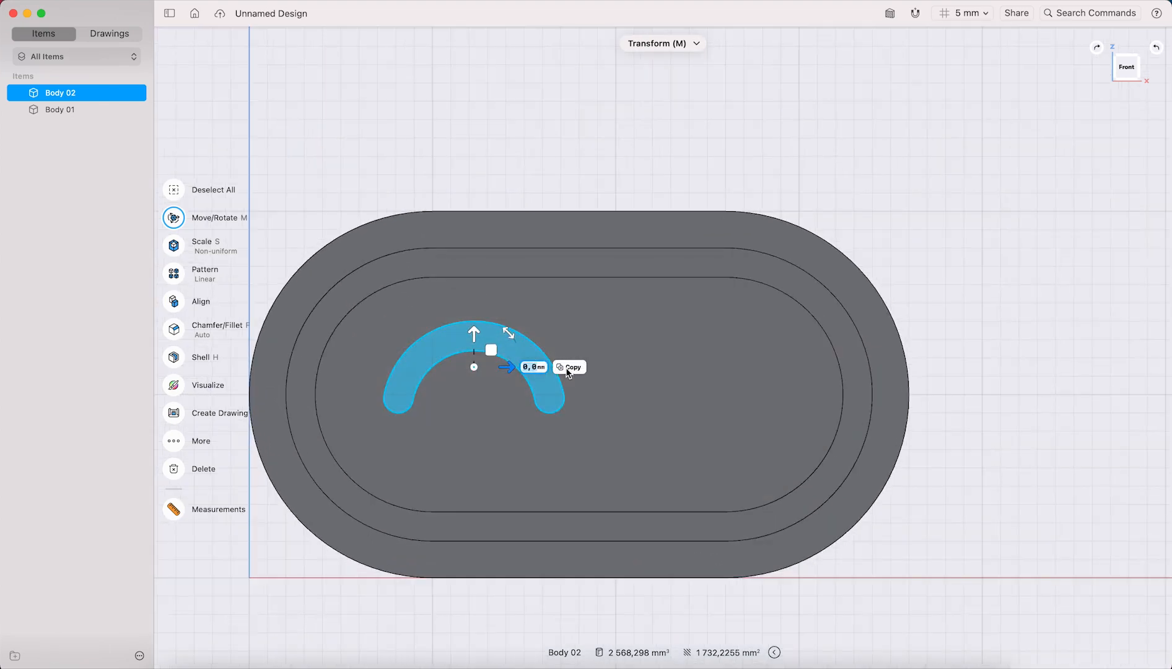
left_click(538, 170)
- Copy the half-ring body and place the copy 57 mm to the right of the original
left_click(477, 335)
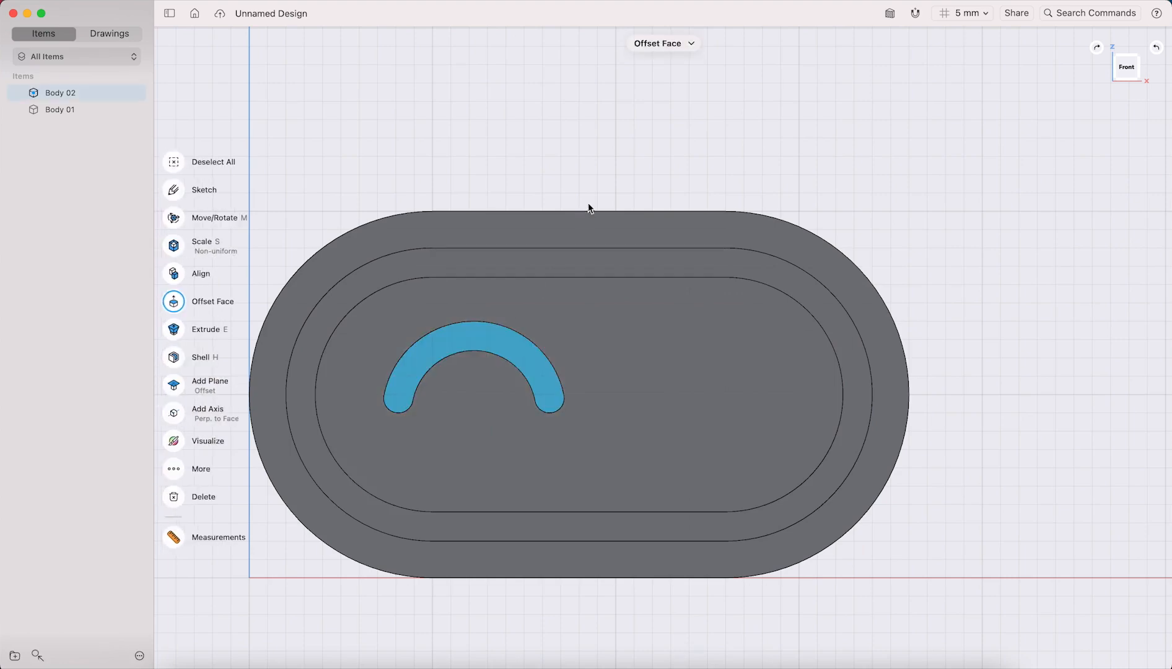
right_click_drag(549, 200, 487, 253)
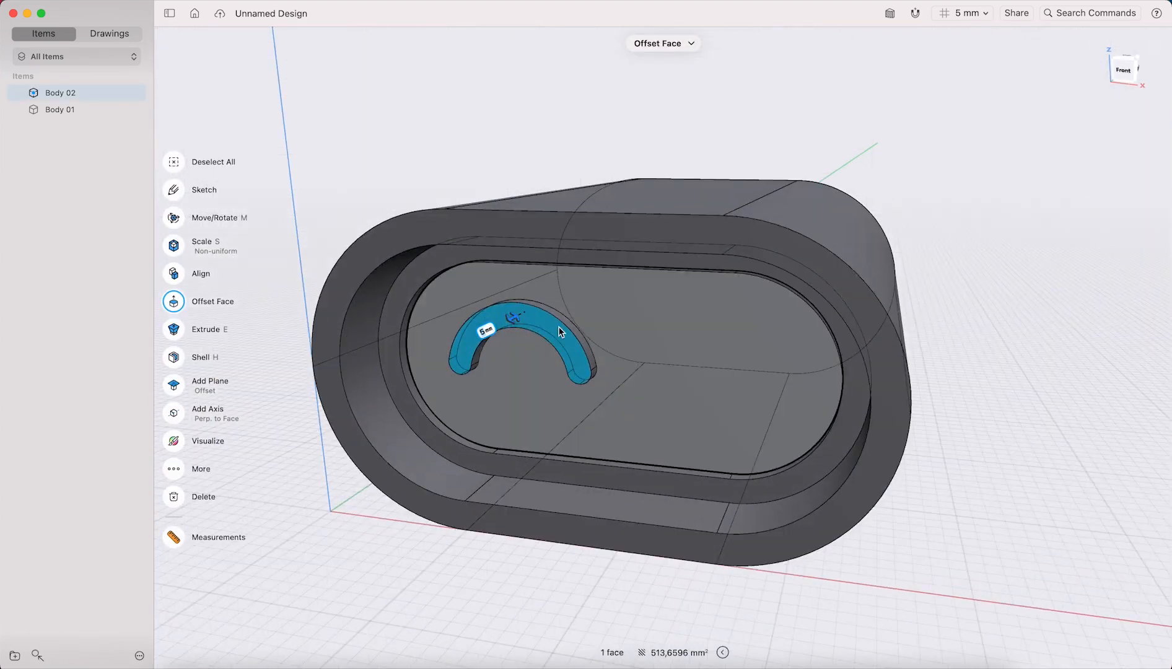
double_click(556, 336)
left_click(555, 340)
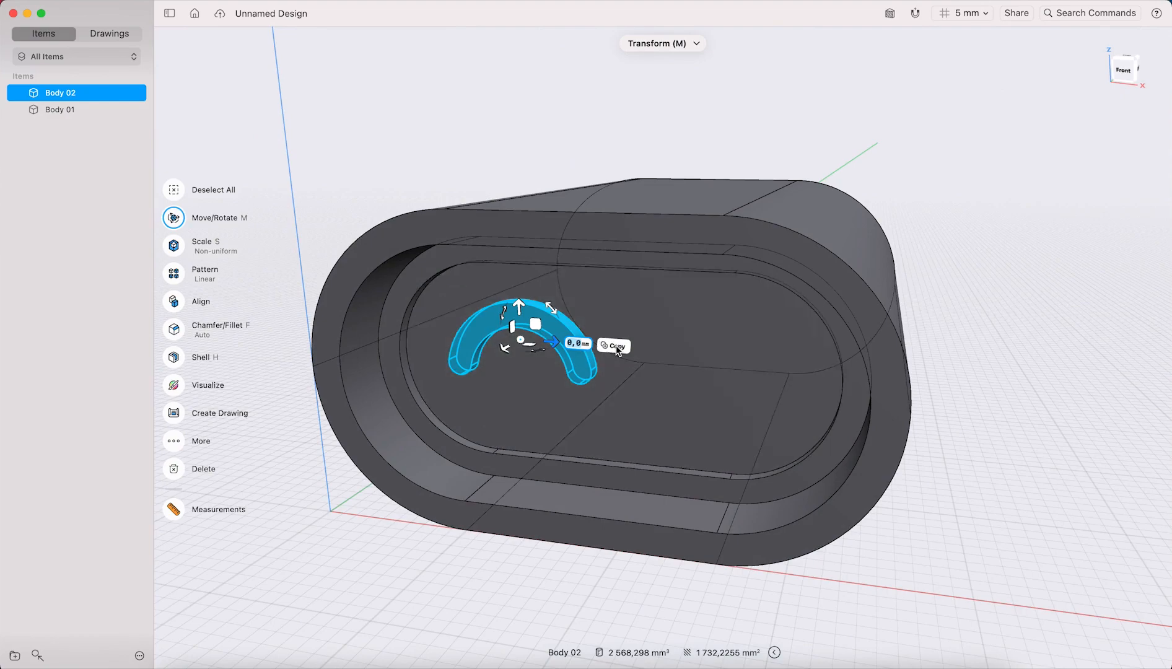
left_click(1123, 72)
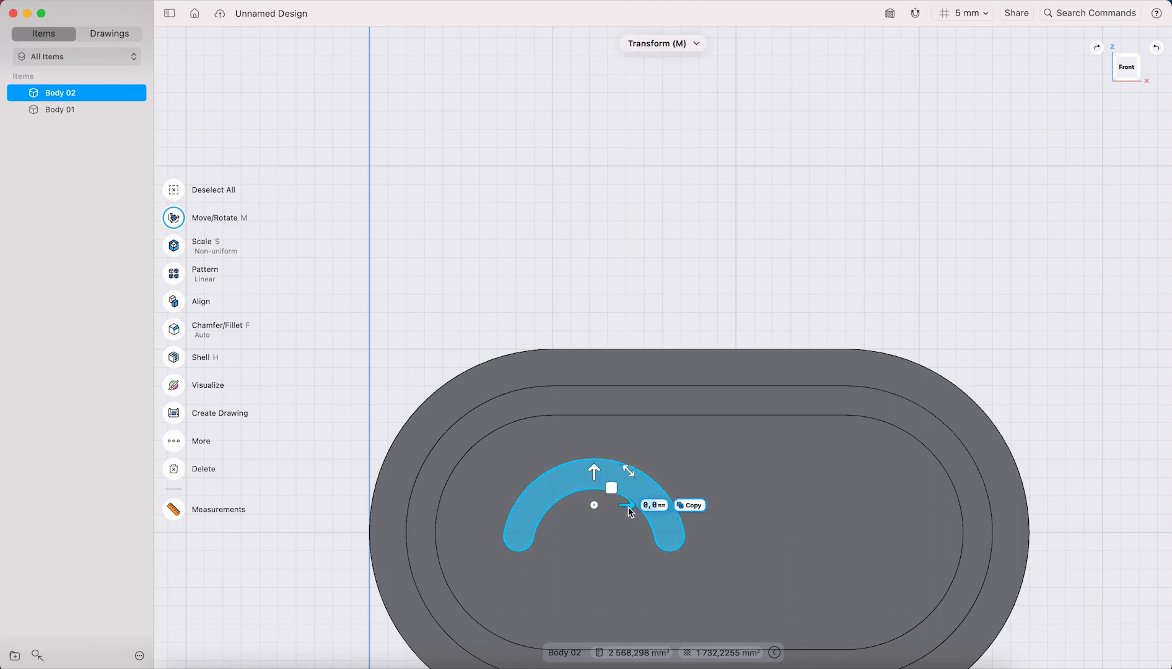
left_click_drag(628, 507, 839, 508)
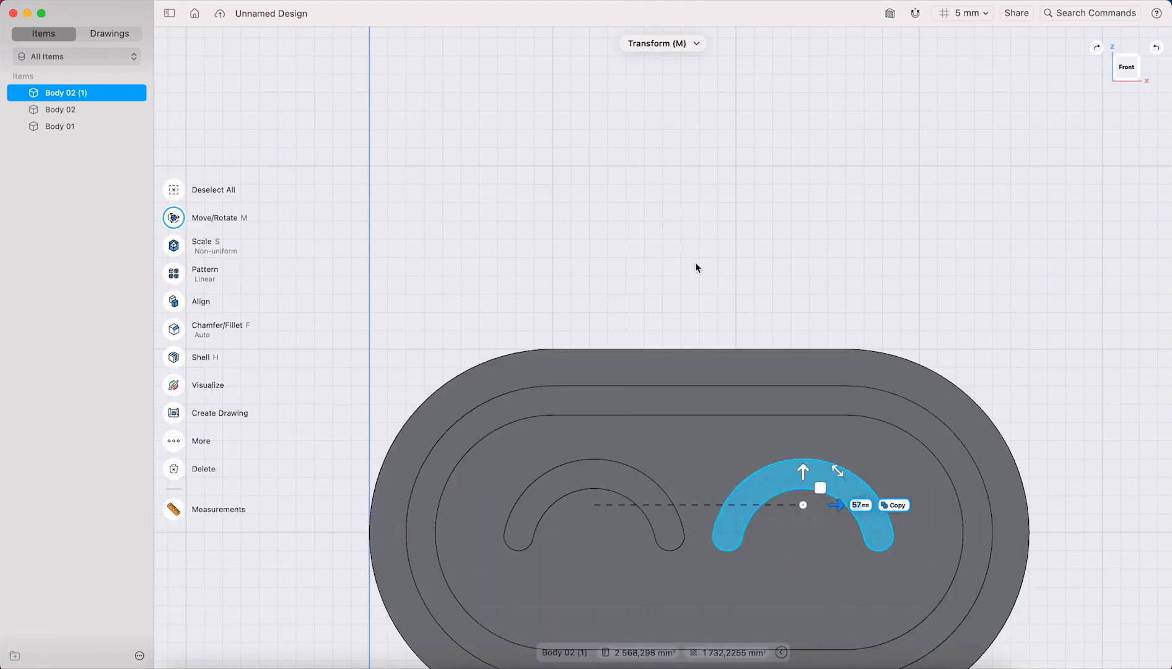
- Turn off copying, shift the copied half-ring another 0.4 mm to the right, and clear the selection
right_click_drag(702, 273, 679, 232)
middle_click_drag(768, 277, 715, 178)
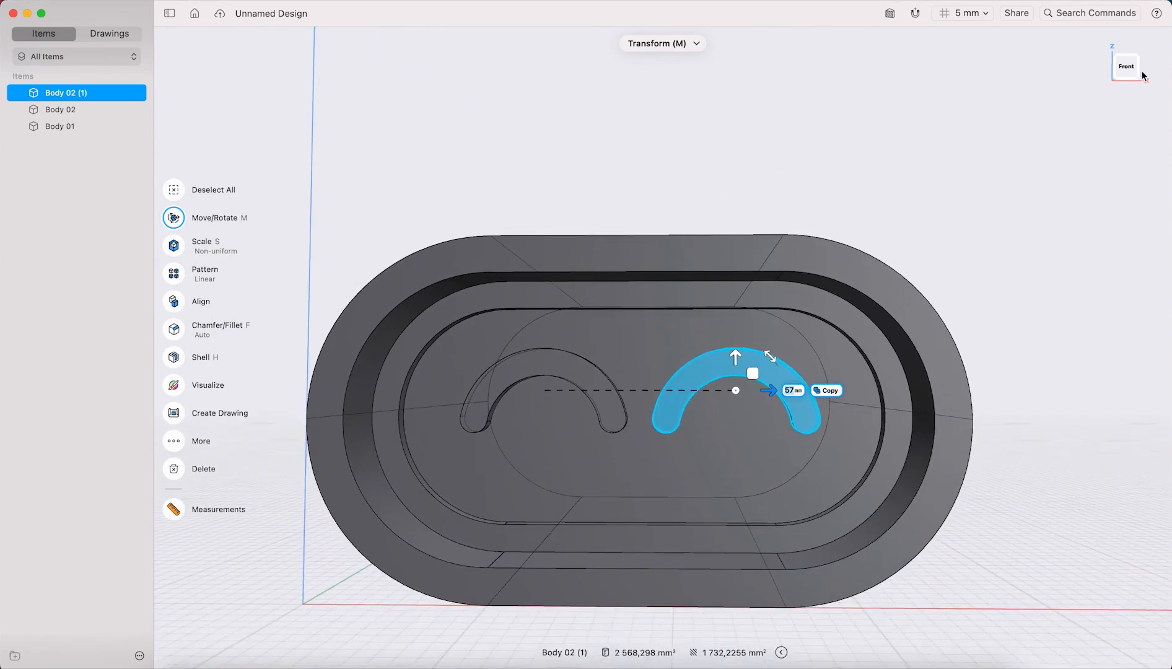
left_click(1129, 68)
scroll(607, 537, "up", 5)
scroll(606, 534, "up", 3)
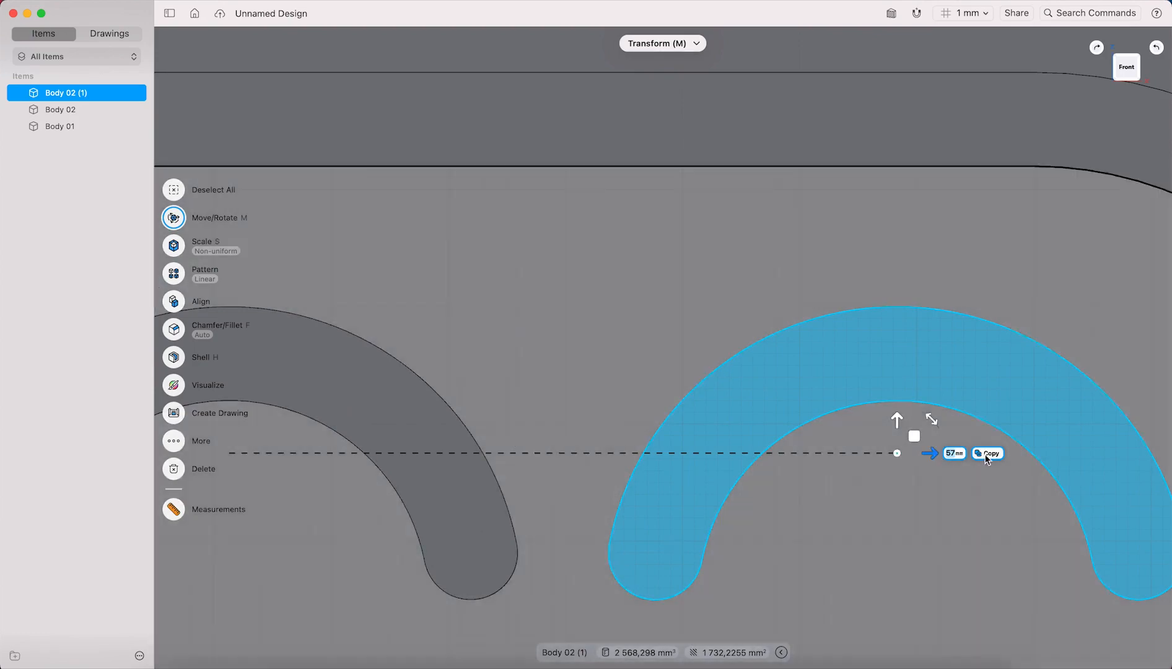
left_click(987, 454)
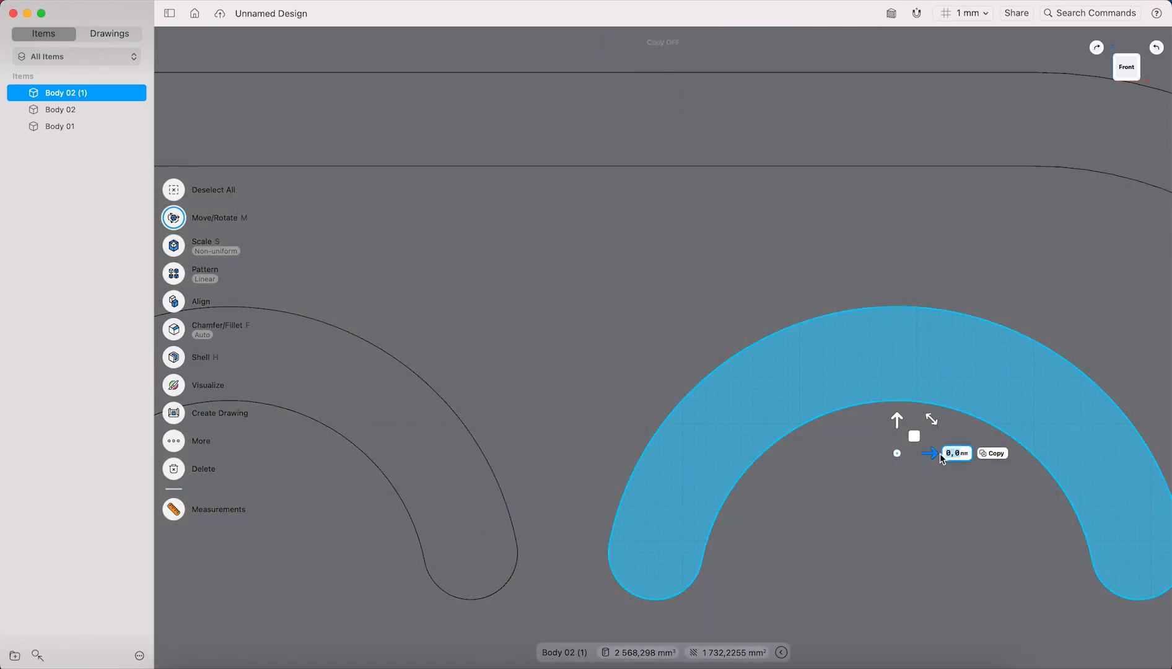
left_click_drag(939, 456, 943, 455)
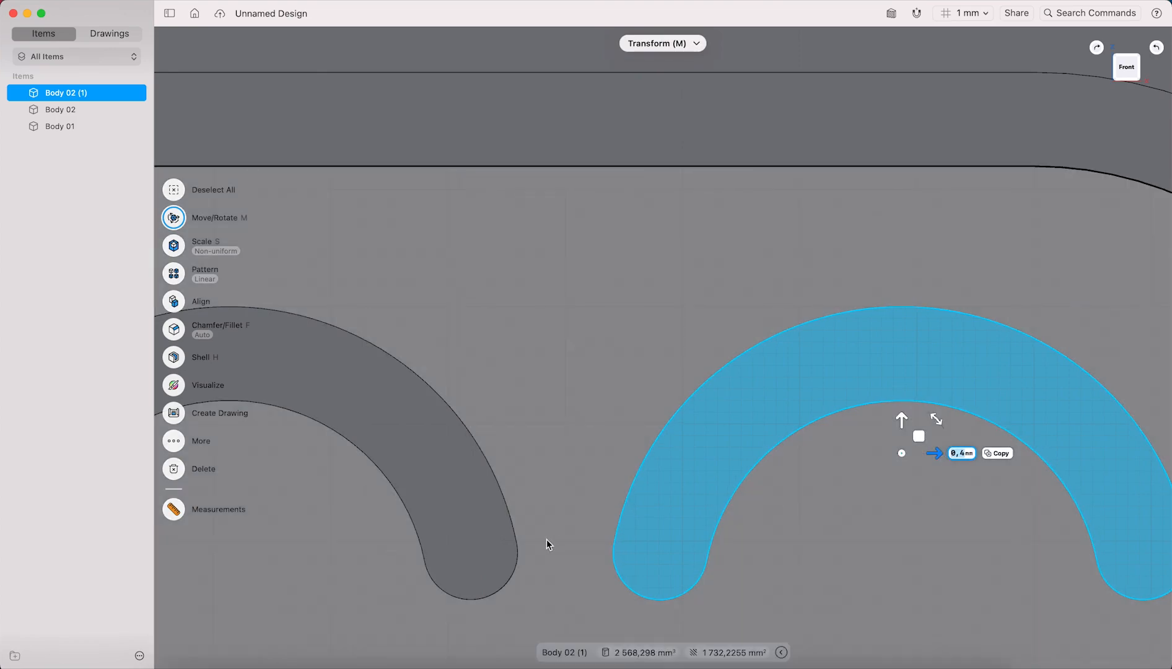
scroll(622, 460, "down", 10)
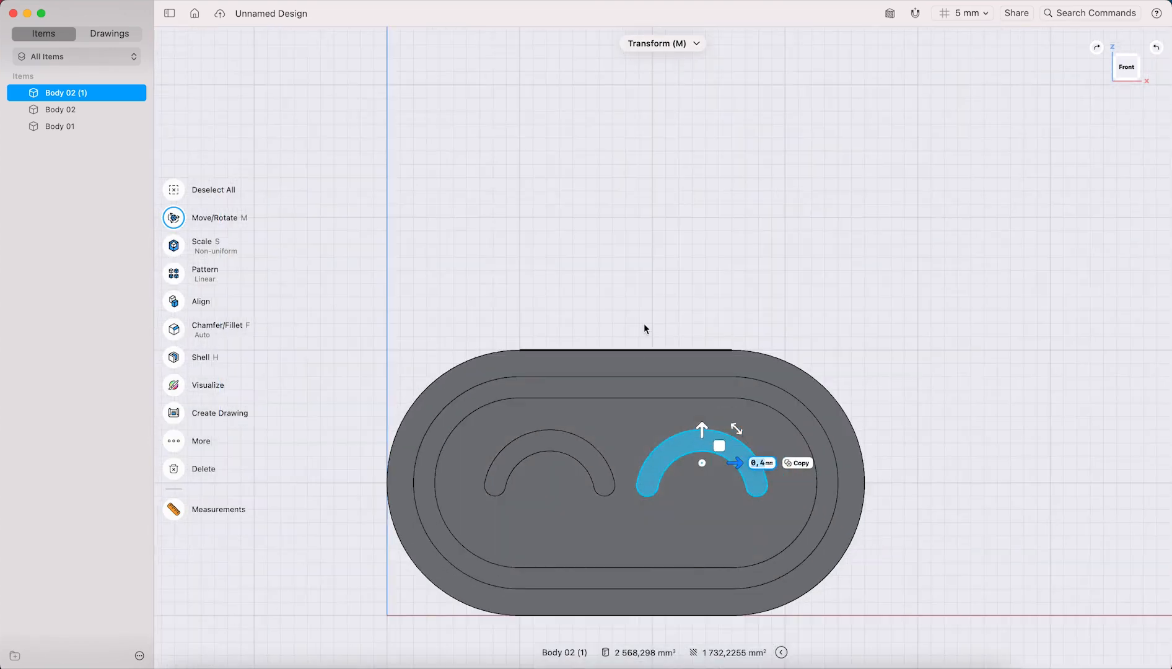
left_click(634, 254)
- Turn off the display of hidden edges
scroll(631, 251, "up", 2)
scroll(632, 251, "down", 3)
right_click_drag(655, 272, 674, 305)
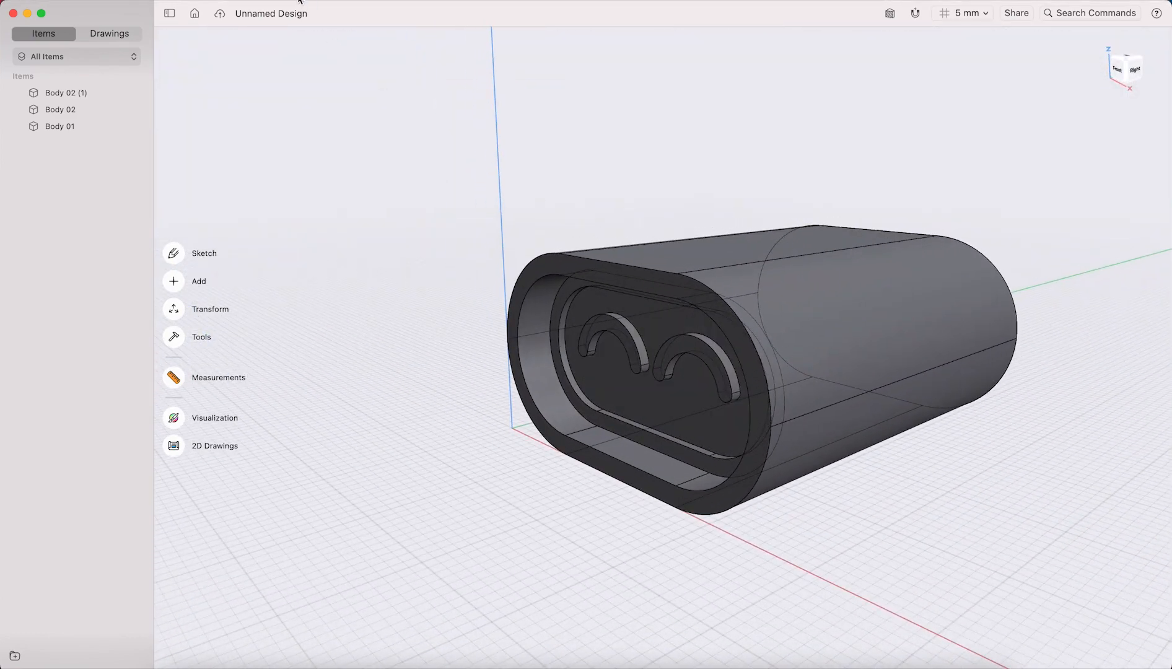
left_click(295, 0)
mouse_move(403, 2)
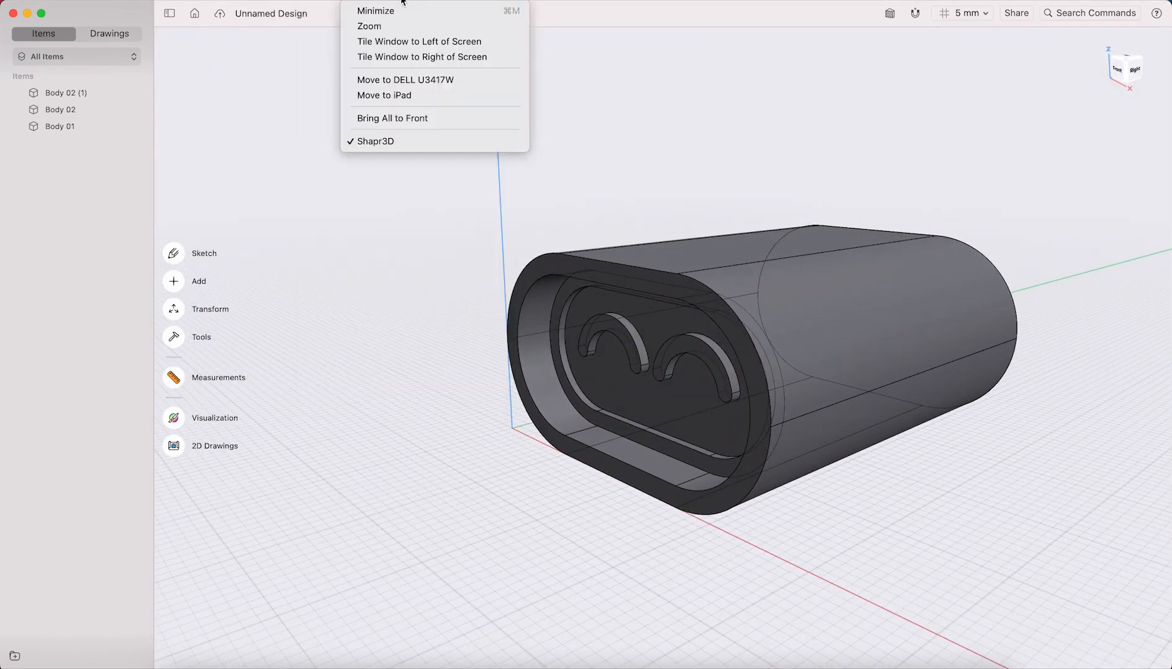
mouse_move(339, 2)
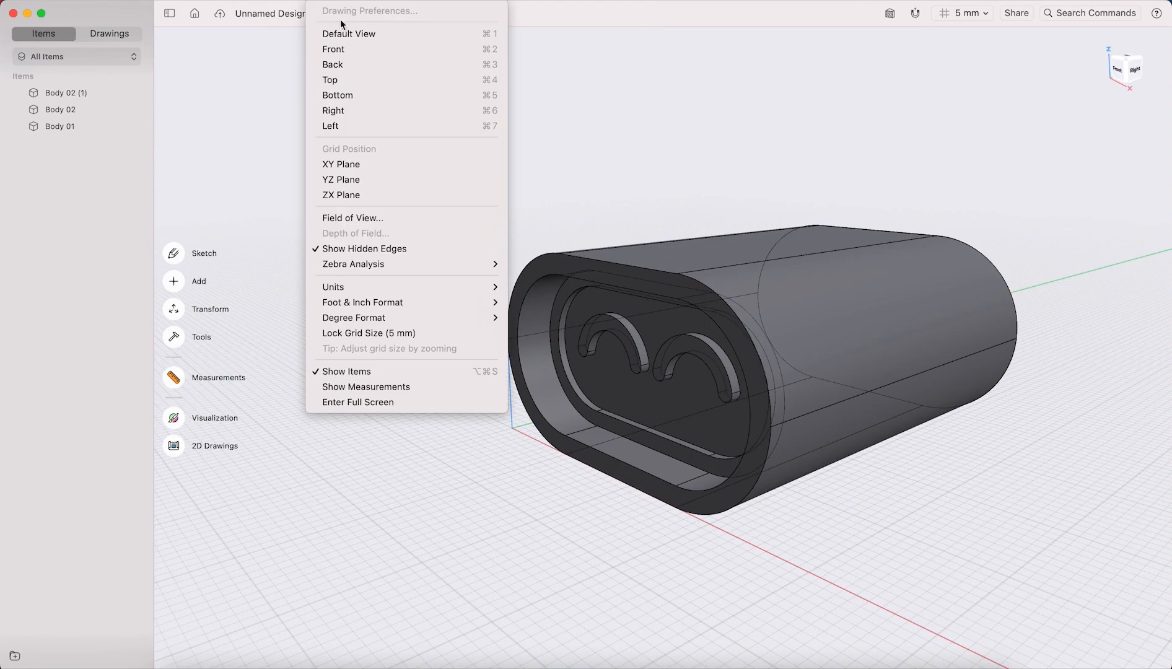
left_click(365, 248)
- Chamfer the outer edge loop of the block's closed back end by 18 mm
right_click_drag(810, 261, 660, 278)
right_click_drag(885, 289, 724, 353)
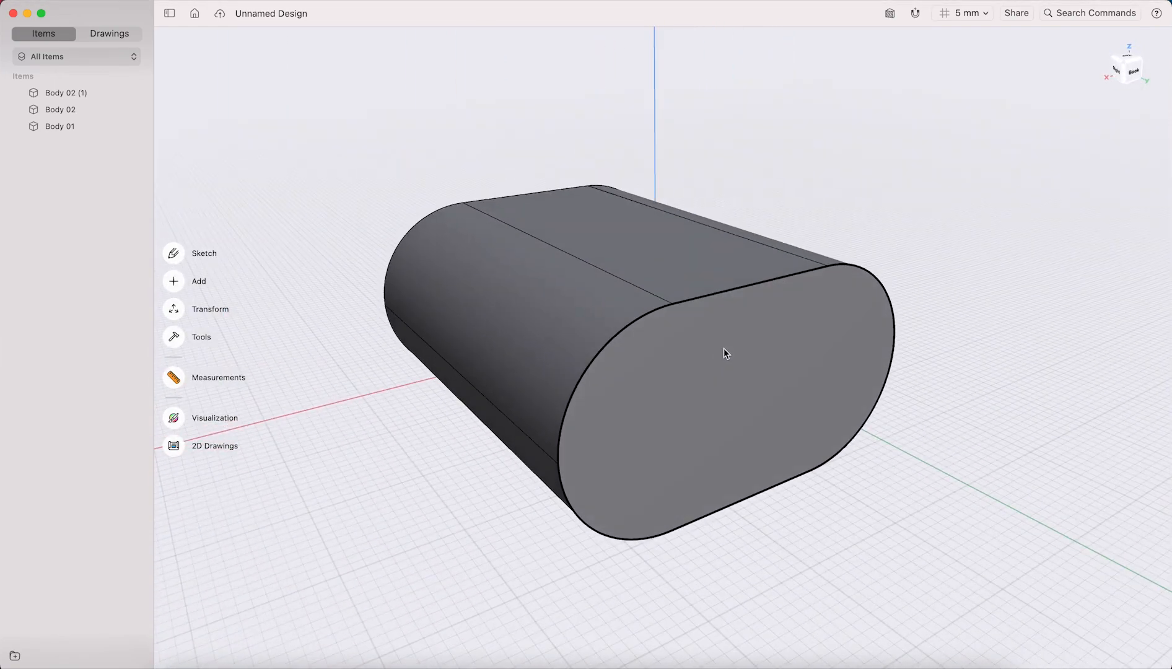
left_click(731, 289)
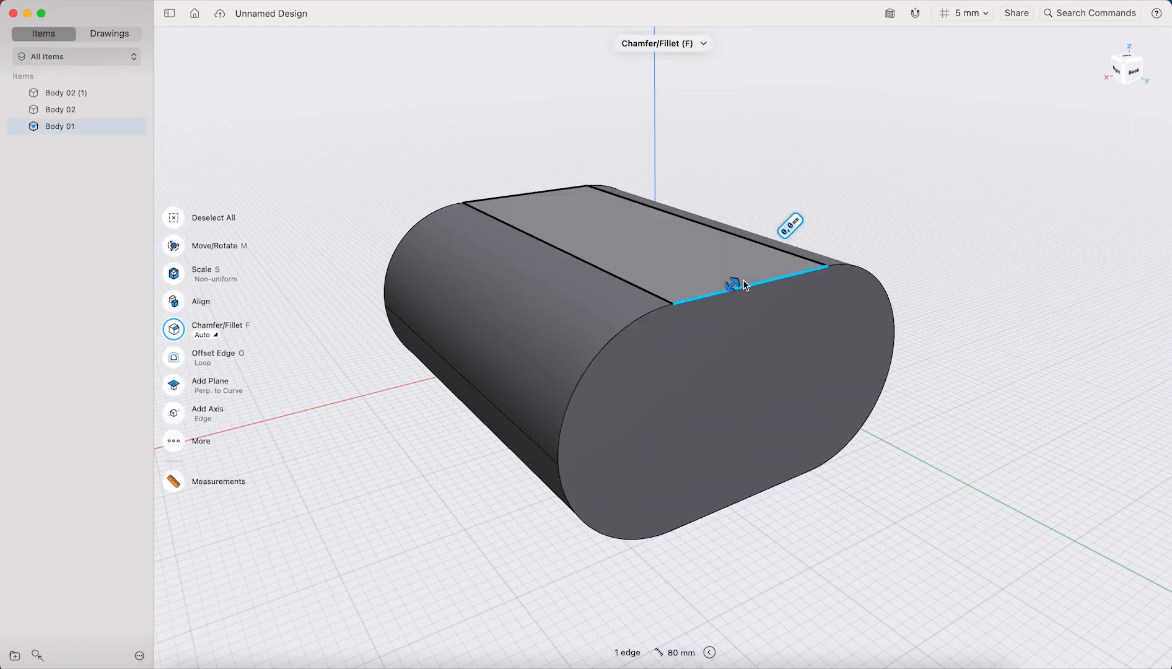
left_click_drag(759, 273, 730, 309)
mouse_move(884, 393)
right_mouse_down()
mouse_move(919, 379)
mouse_move(871, 385)
right_mouse_up()
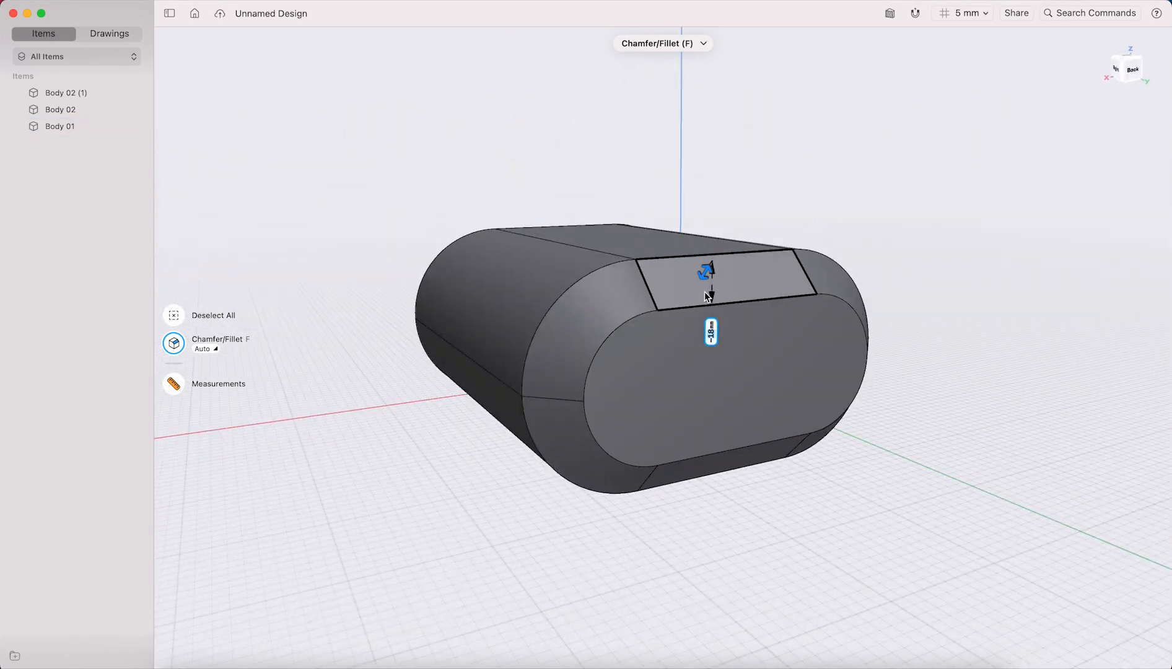
left_click(919, 404)
right_click_drag(832, 351, 720, 374)
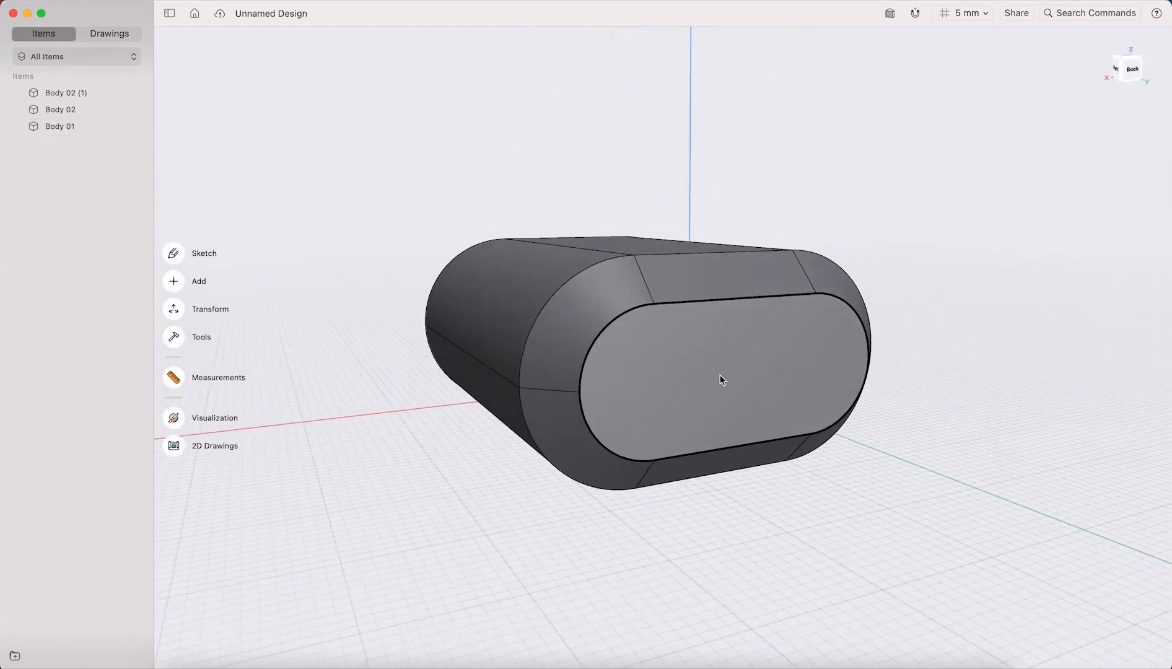
- Offset the edge loop of the block's back face slightly inward
left_click(720, 374)
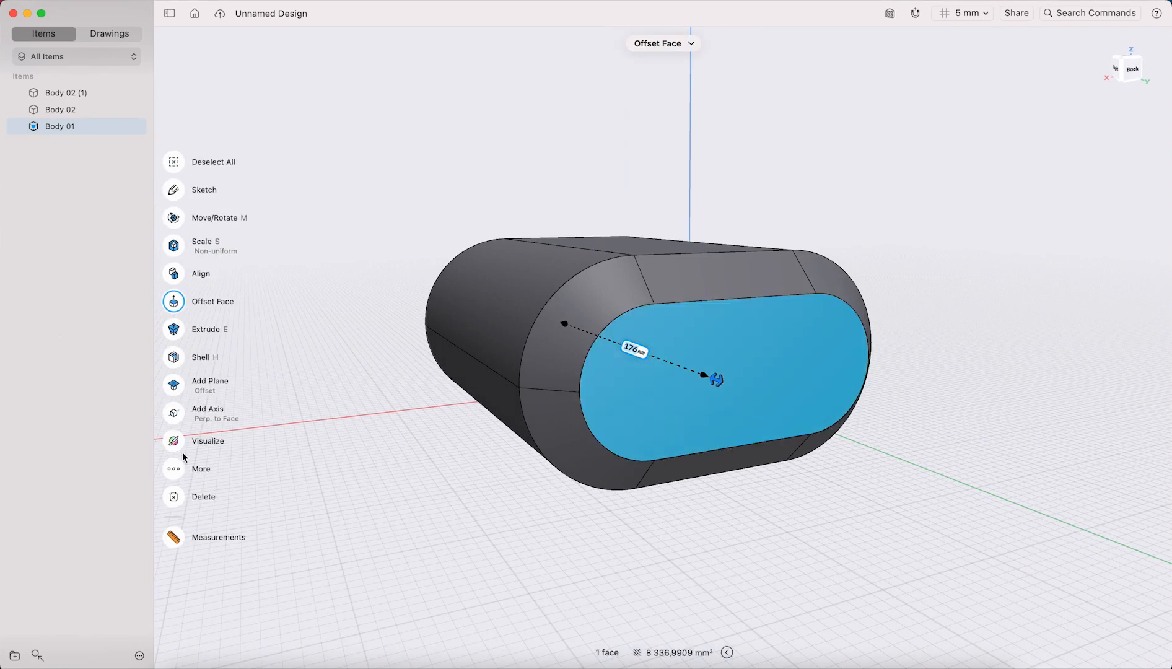
left_click(174, 470)
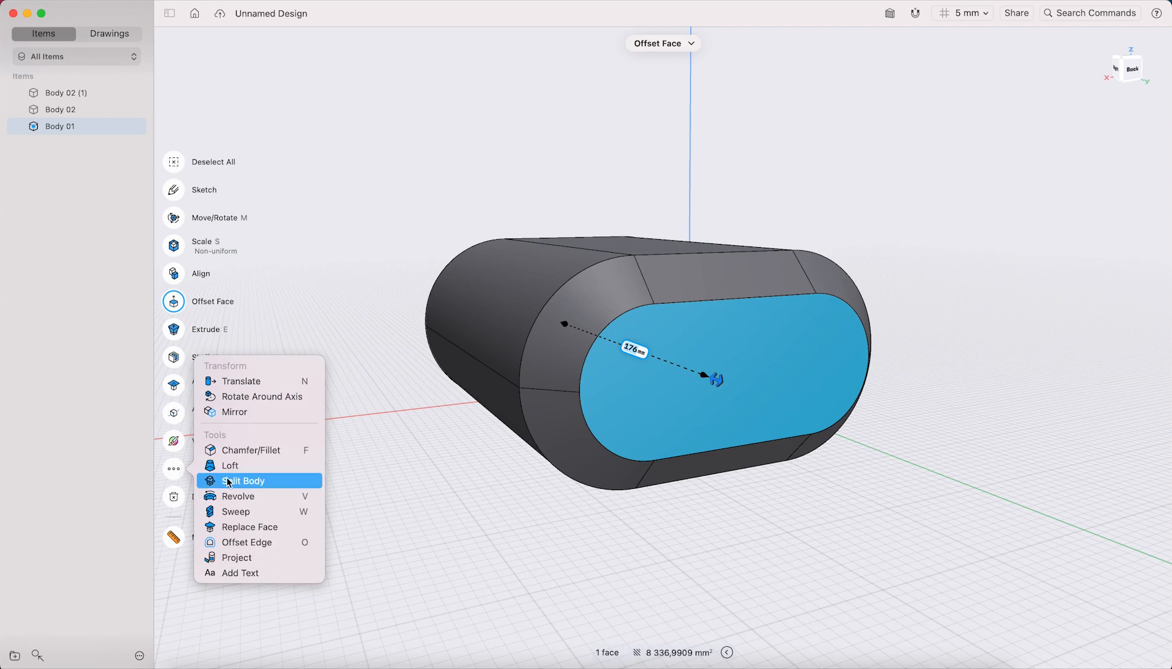
left_click(249, 543)
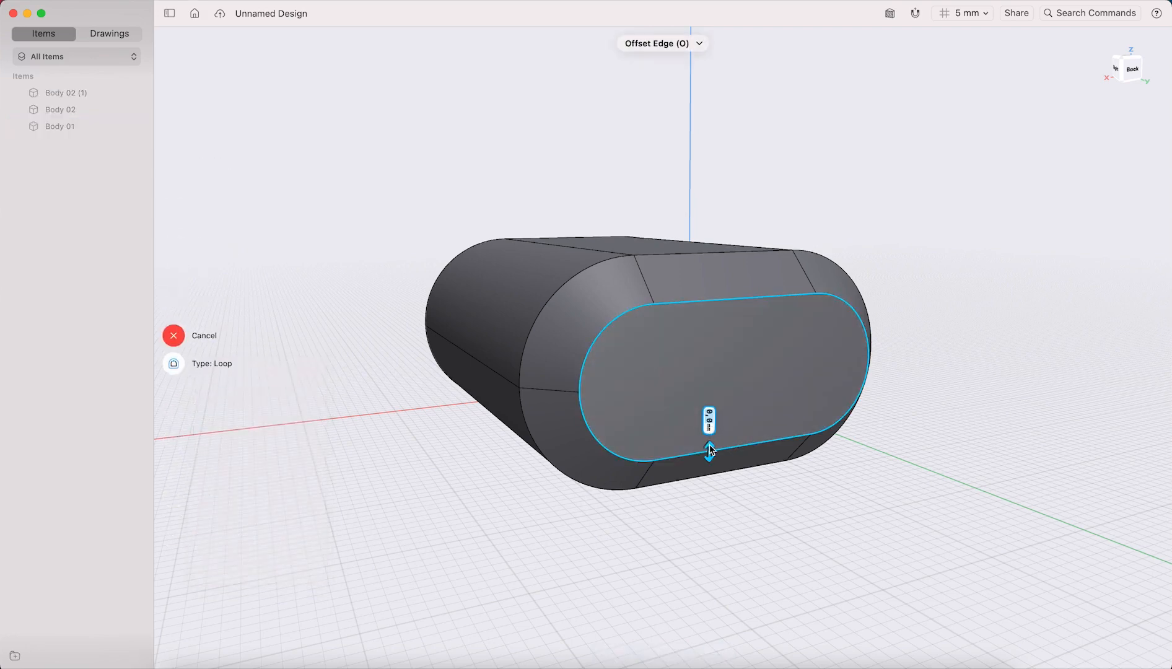
left_click_drag(712, 442, 711, 432)
- Undo the edge offset and the chamfer on the back end, and close the Offset Edge command
right_click_drag(782, 411, 485, 246)
key("super+z")
key("super+z")
left_click(784, 339)
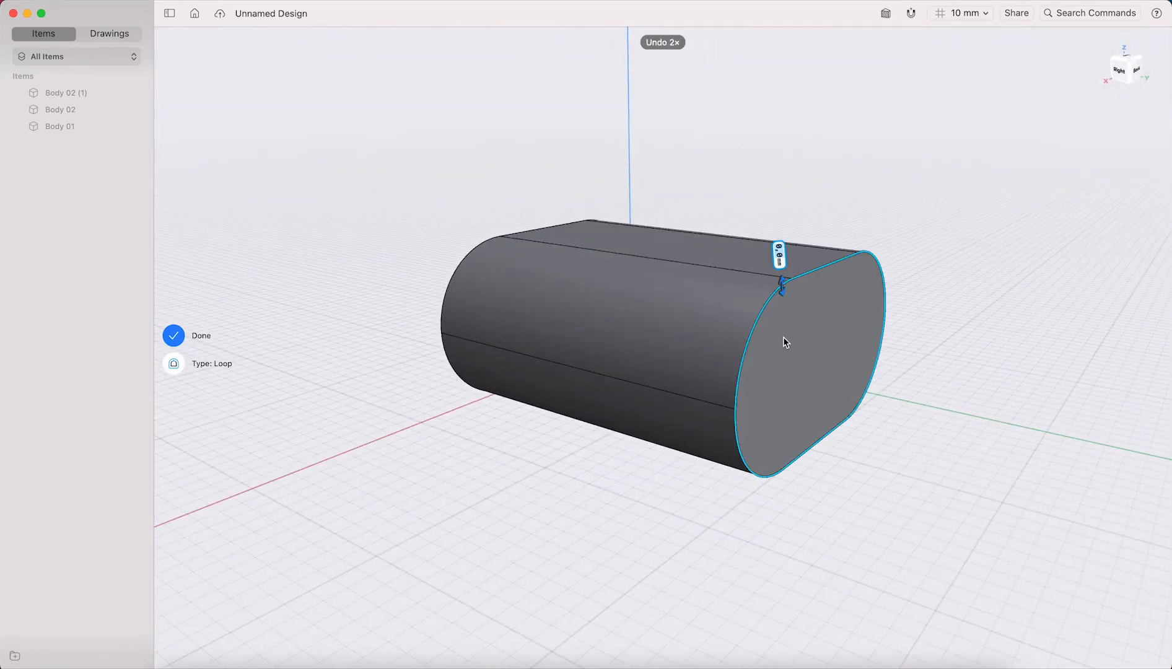
left_click(201, 337)
- Offset the block's back face inward to shorten the block to 150 mm
left_click(787, 333)
left_click_drag(787, 329, 750, 330)
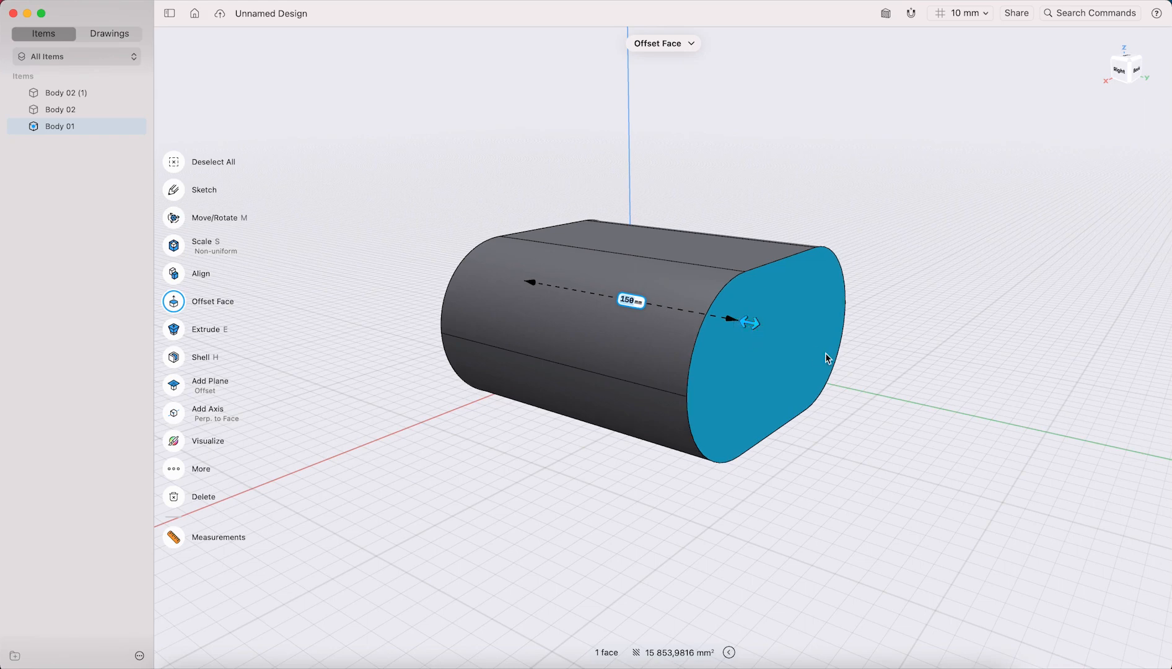
- Chamfer the outer edge loop of the block's closed back face by 18 mm
left_click(903, 376)
right_click_drag(845, 305, 808, 306)
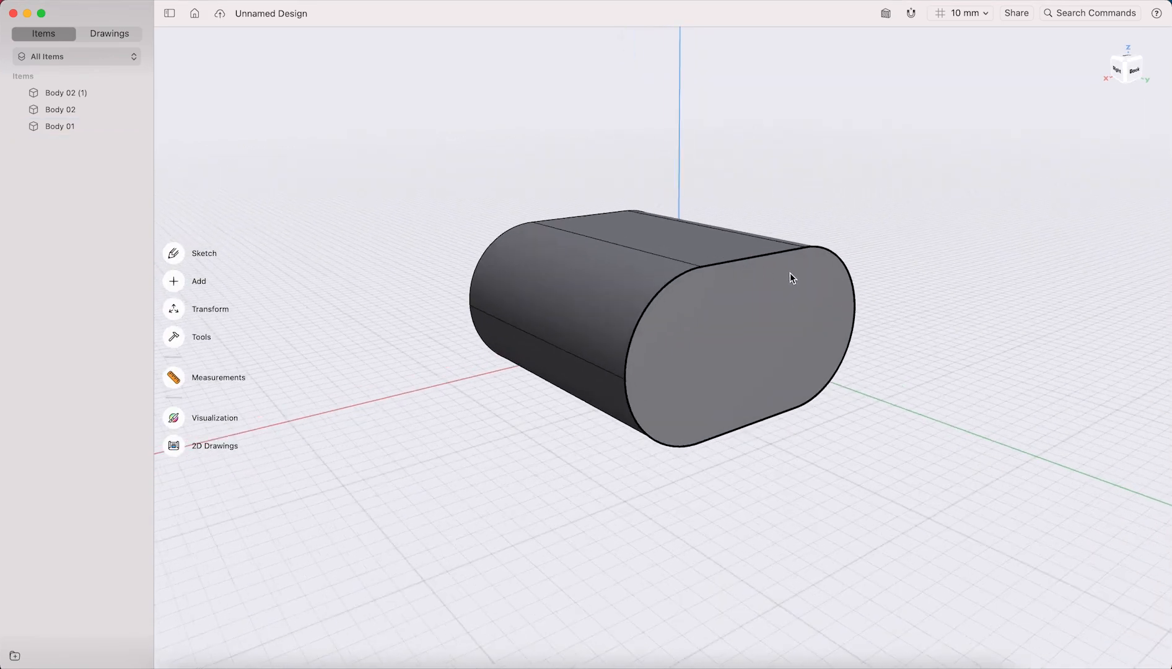
left_click(773, 303)
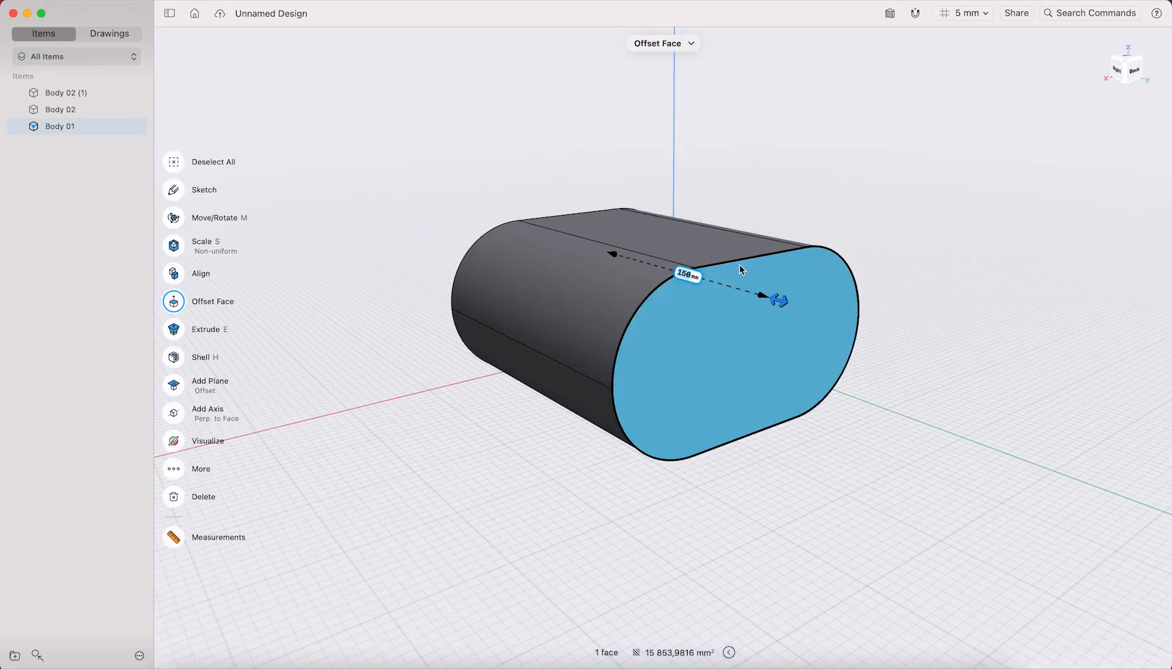
left_click(869, 238)
left_click(787, 254)
left_click_drag(771, 259, 775, 265)
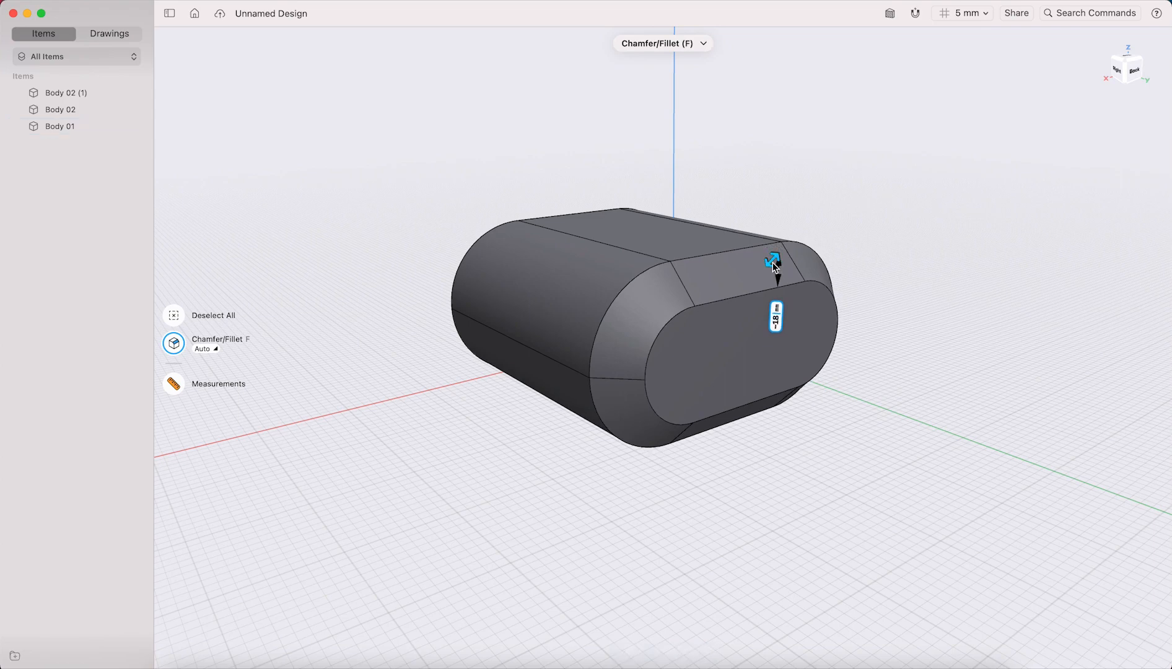
key("Escape")
- Offset the edge loop of the chamfered block's back face 8 mm inward as a sketch outline
left_click(767, 336)
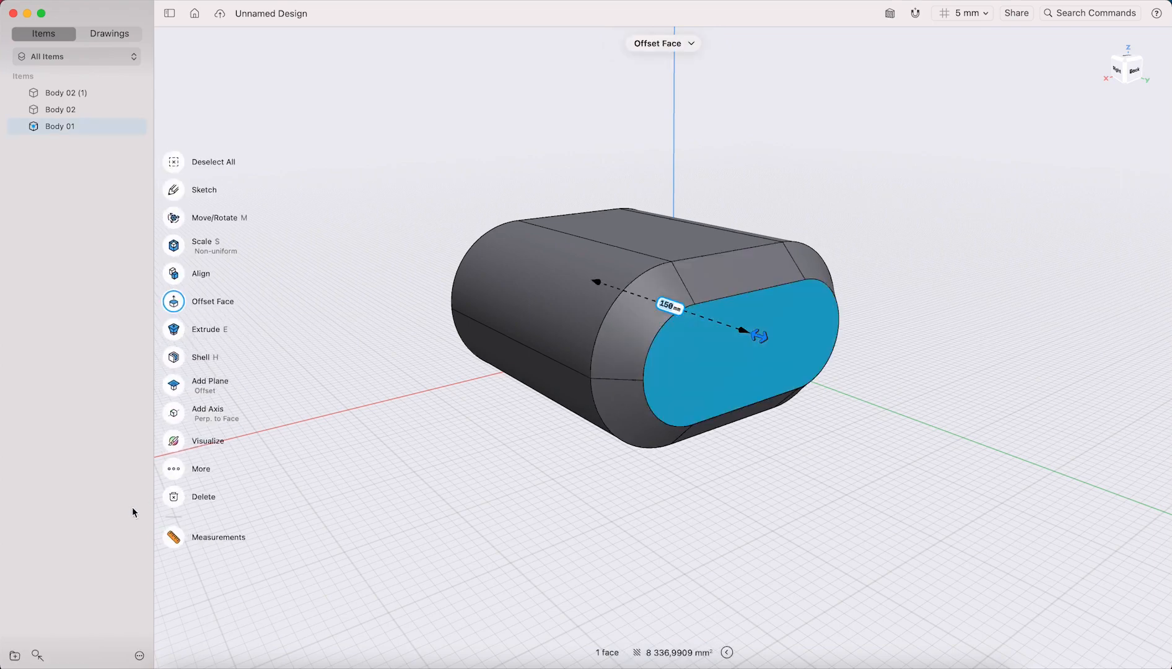
key("Escape")
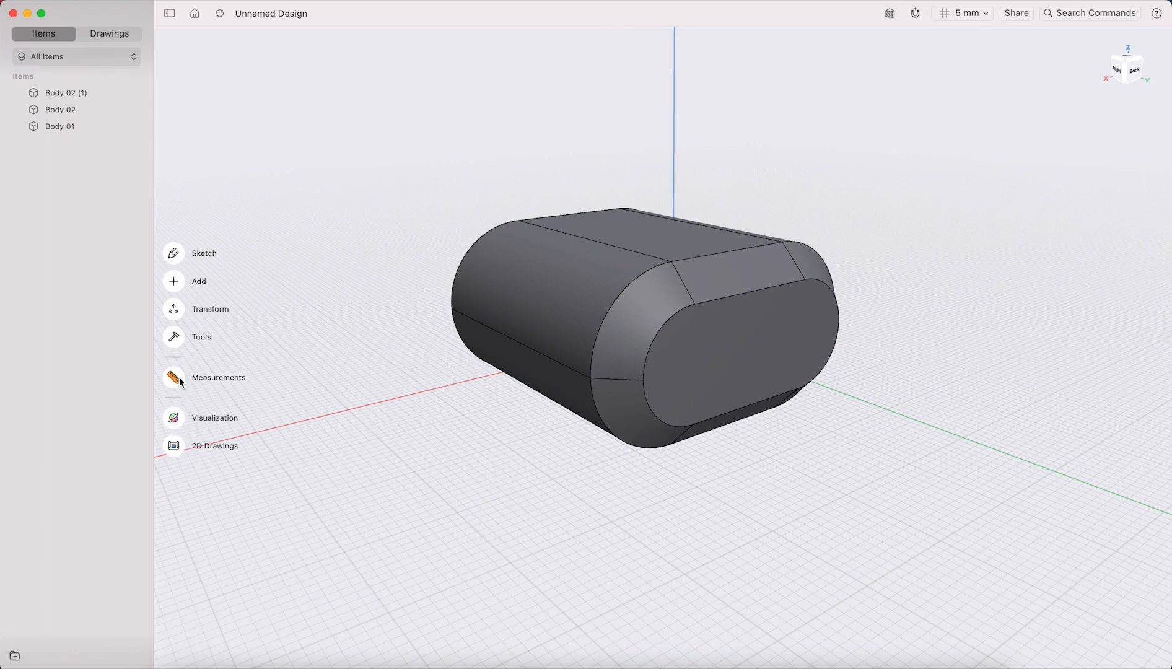
left_click(689, 346)
key("Escape")
left_click(709, 386)
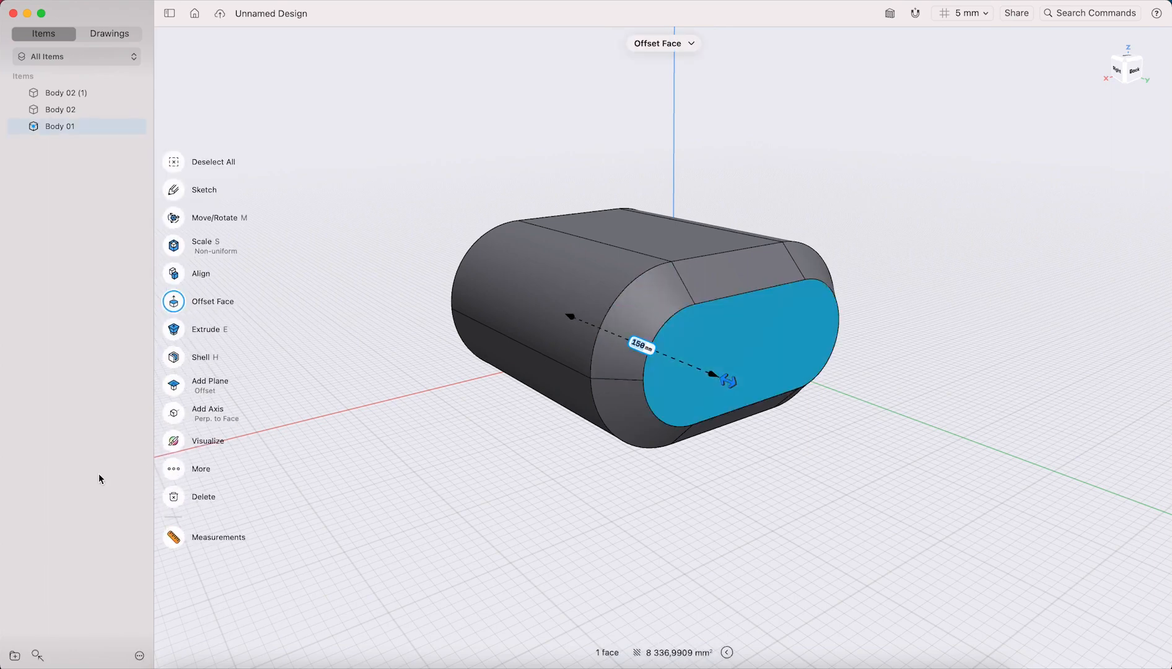
left_click(179, 475)
left_click(238, 541)
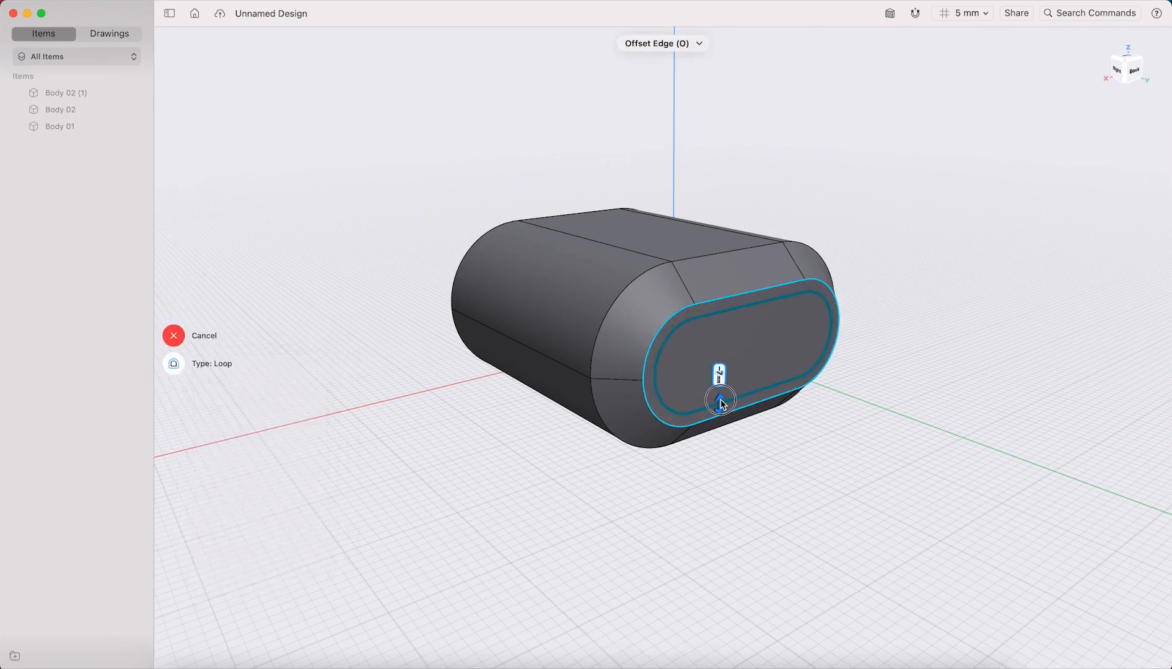
left_click(720, 402)
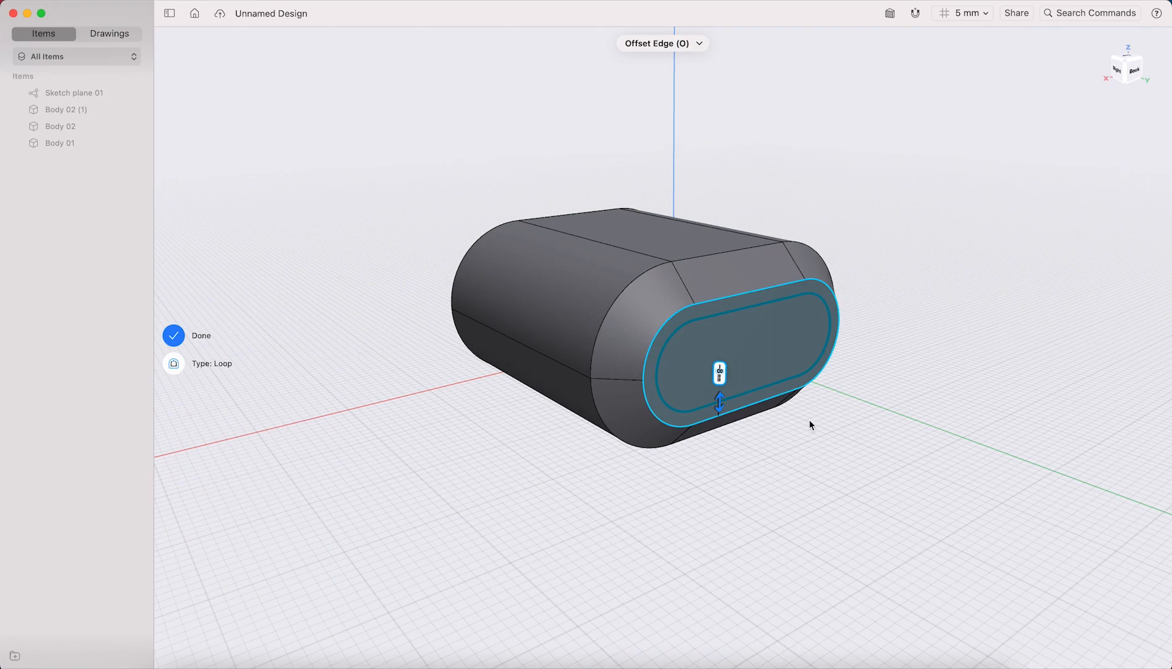
left_click(173, 338)
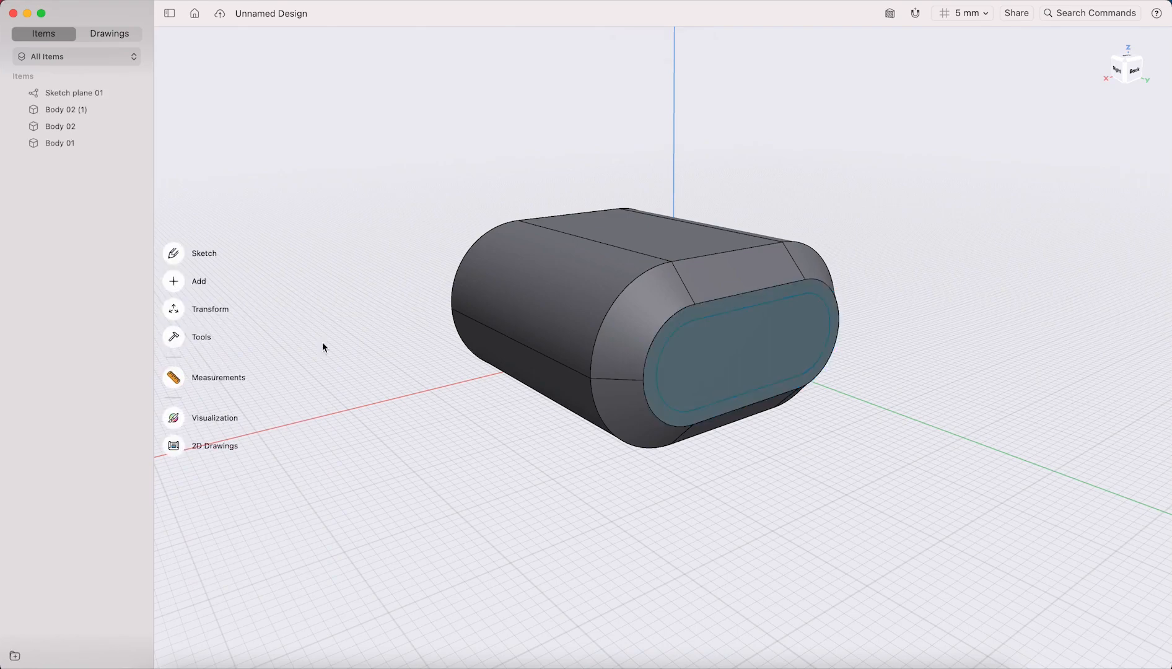
- Extrude the inner oval on the back face 30 mm into the block to cut a recess
mouse_move(867, 374)
right_mouse_down()
mouse_move(774, 337)
mouse_move(700, 333)
mouse_move(683, 350)
right_mouse_up()
left_click(739, 319)
scroll(699, 279, "up", 5)
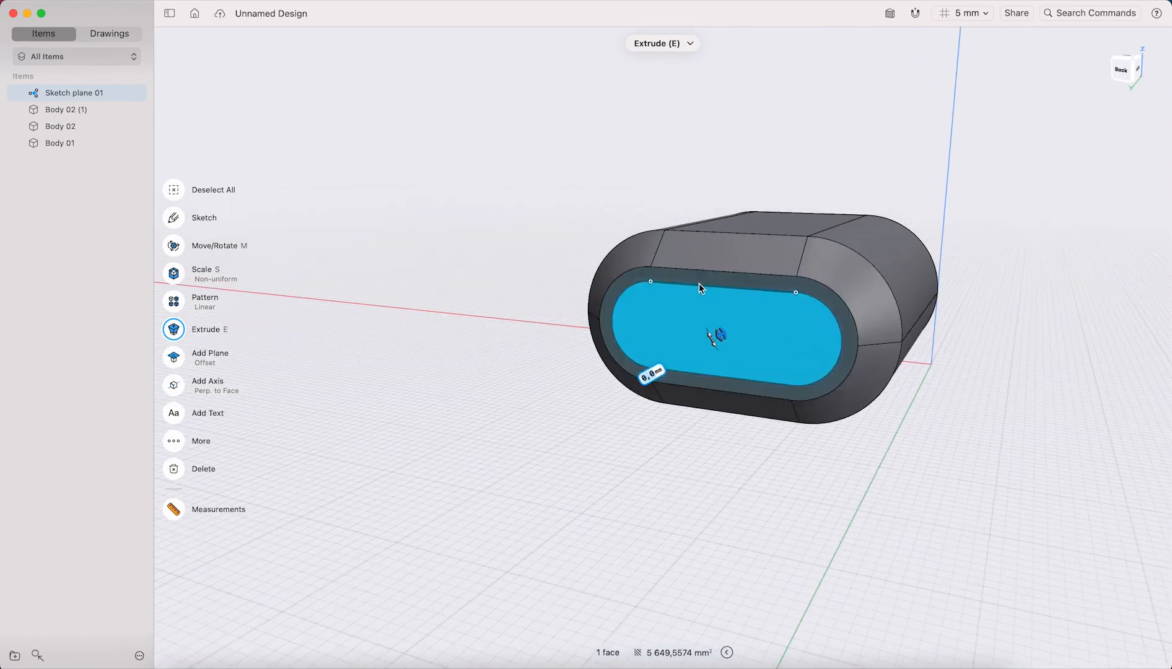
left_click_drag(742, 363, 757, 360)
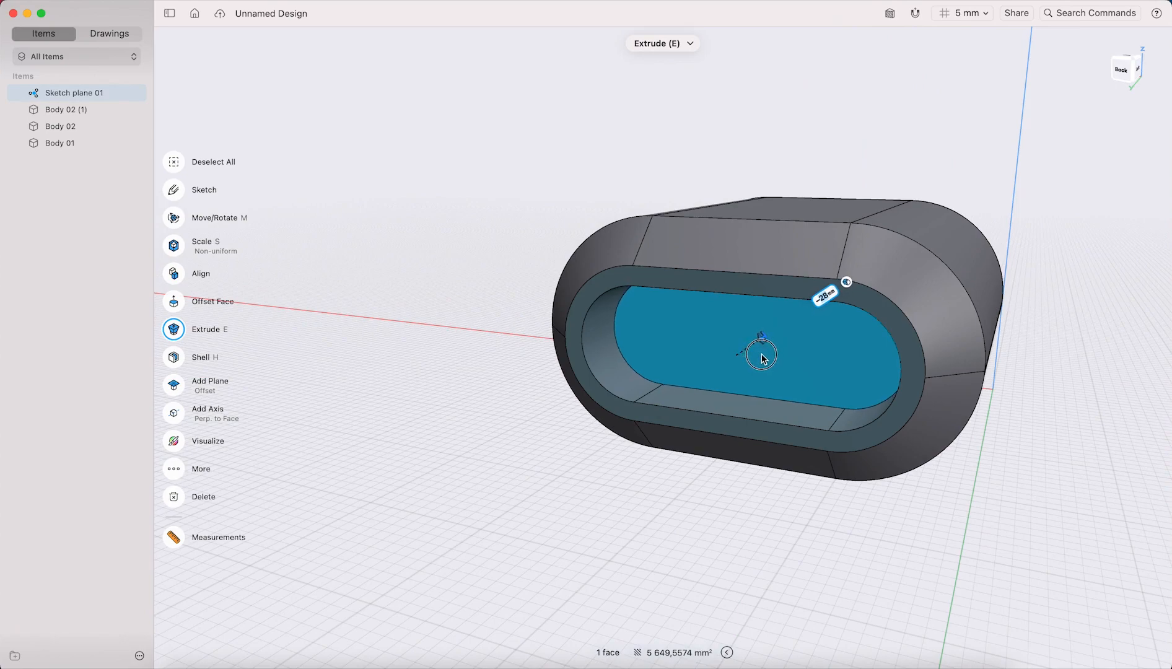
right_click_drag(724, 371, 812, 368)
right_click_drag(501, 194, 537, 266)
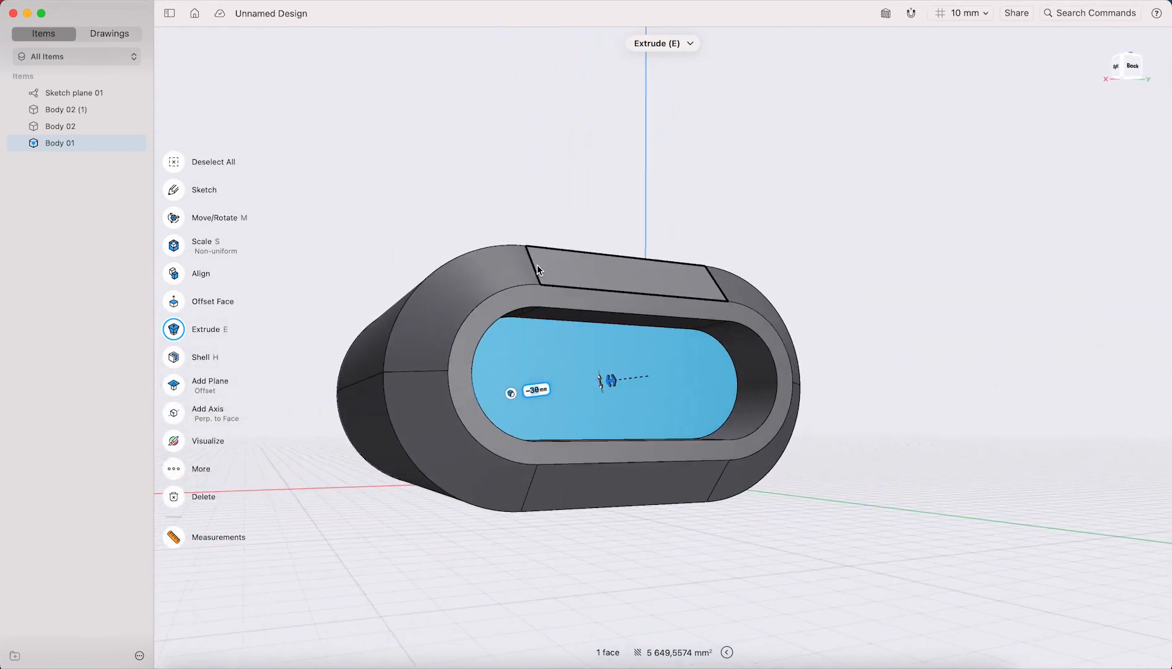
left_click(802, 287)
- Try to offset the rim face around the back recess, and undo the change
right_click_drag(531, 253, 588, 333)
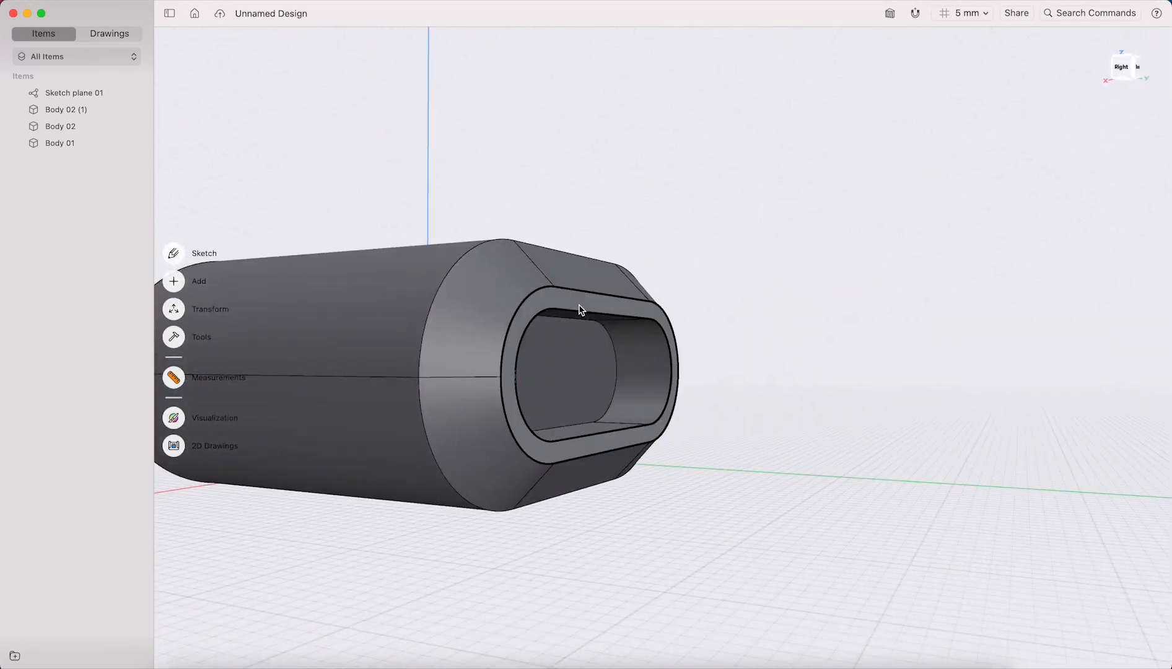
left_click(580, 304)
right_click_drag(590, 363, 600, 312)
left_click_drag(610, 299, 564, 300)
key("super+z")
left_click(593, 296)
key("super+z")
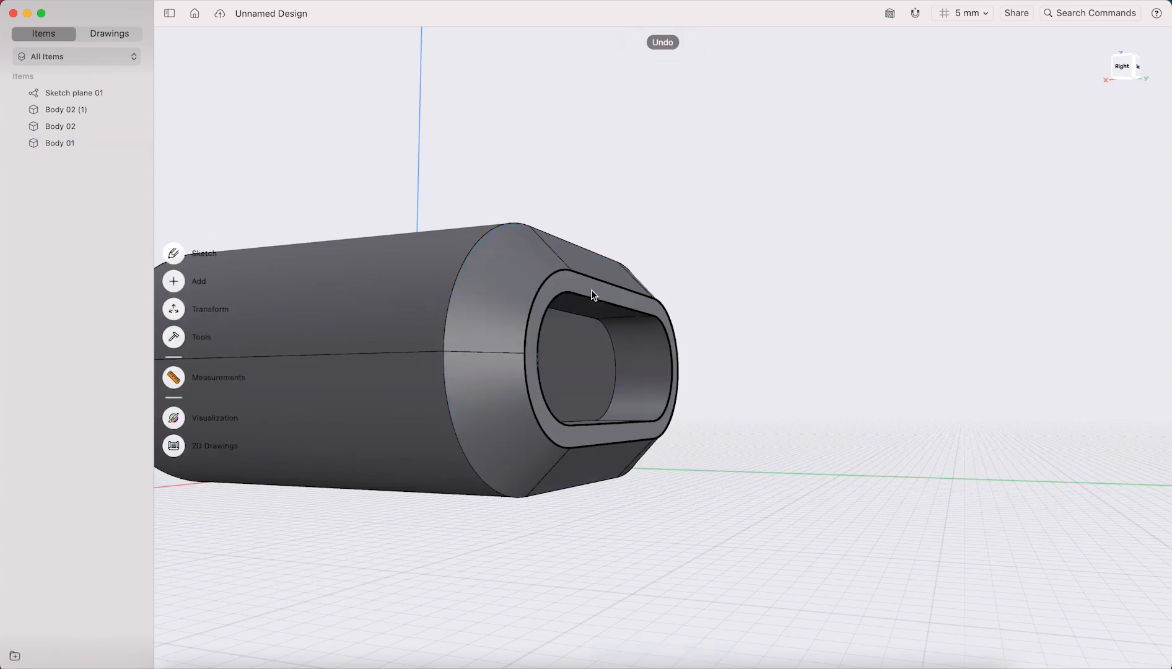
- Try extruding the rim face around the back recess outward by about 34 mm as part of the block, and undo it
left_click(591, 291)
mouse_move(581, 290)
right_mouse_down()
mouse_move(601, 297)
mouse_move(562, 297)
right_mouse_up()
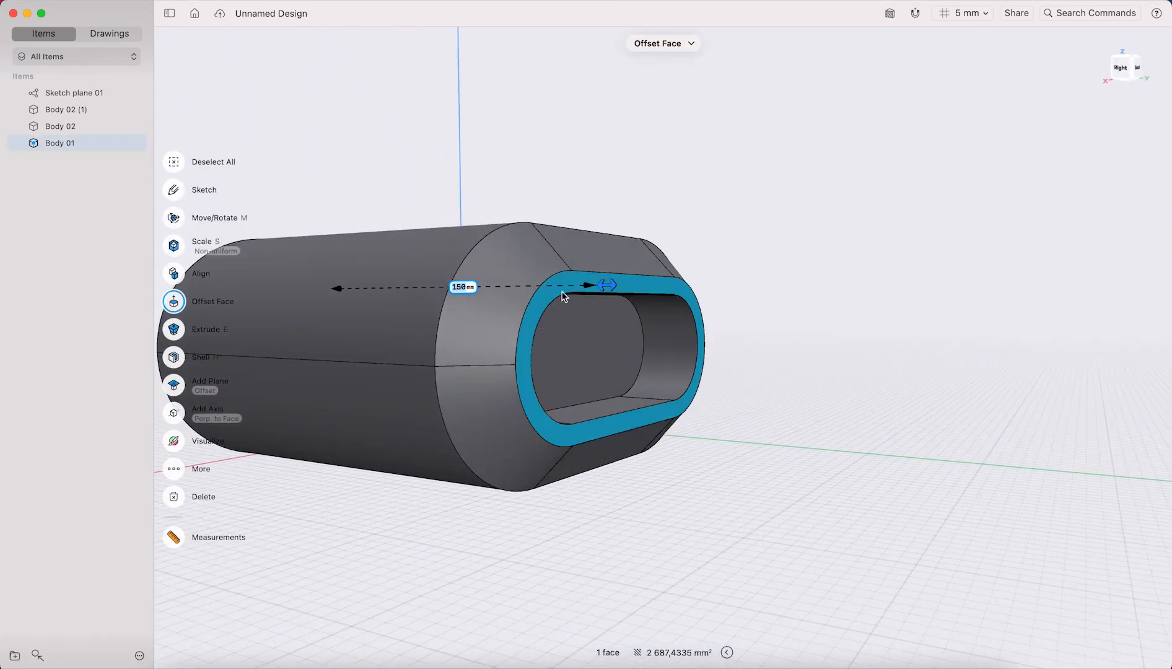
left_click(175, 330)
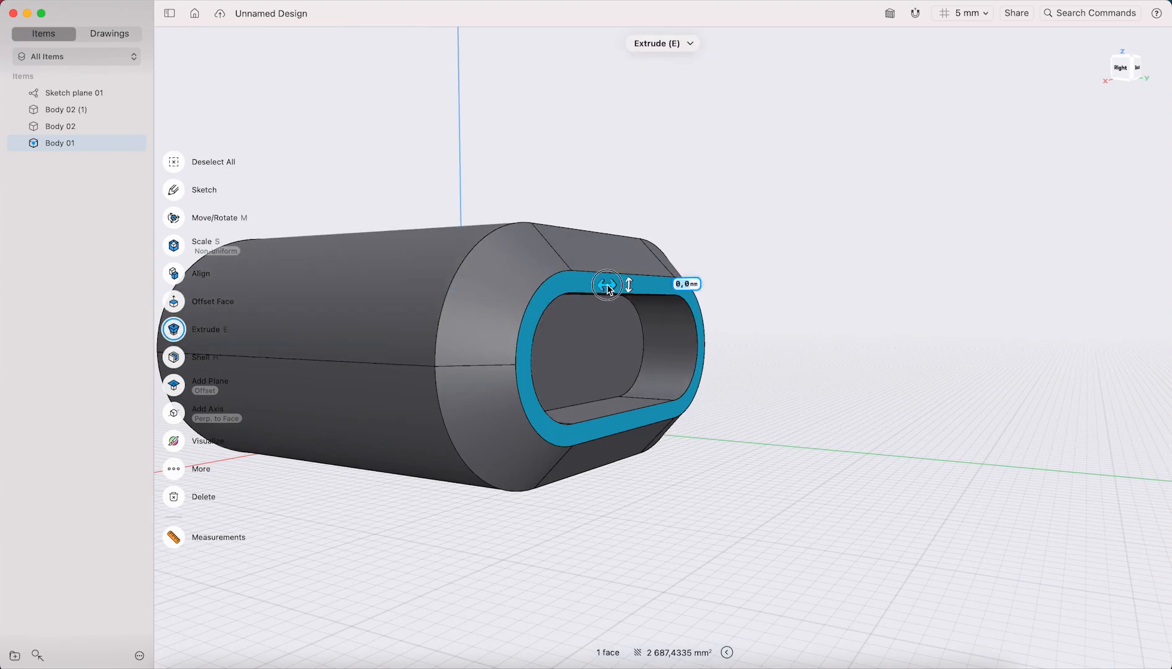
left_click_drag(621, 288, 676, 306)
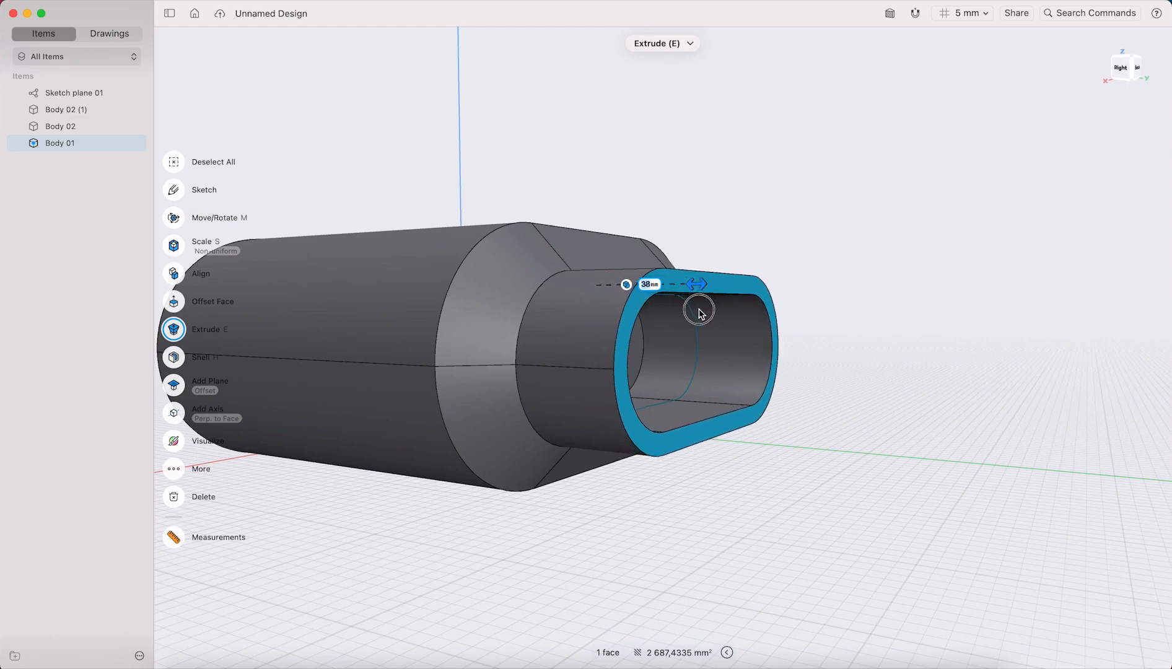
right_click_drag(554, 279, 668, 272)
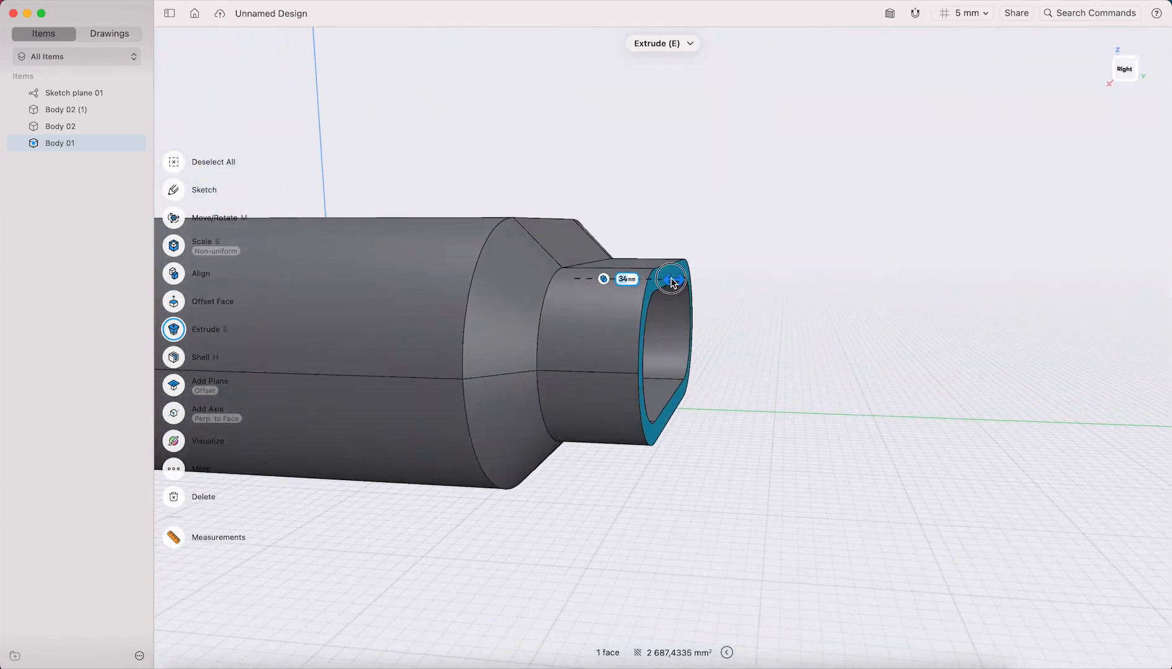
right_click_drag(662, 282, 466, 243)
left_click(695, 195)
right_click_drag(643, 185, 563, 187)
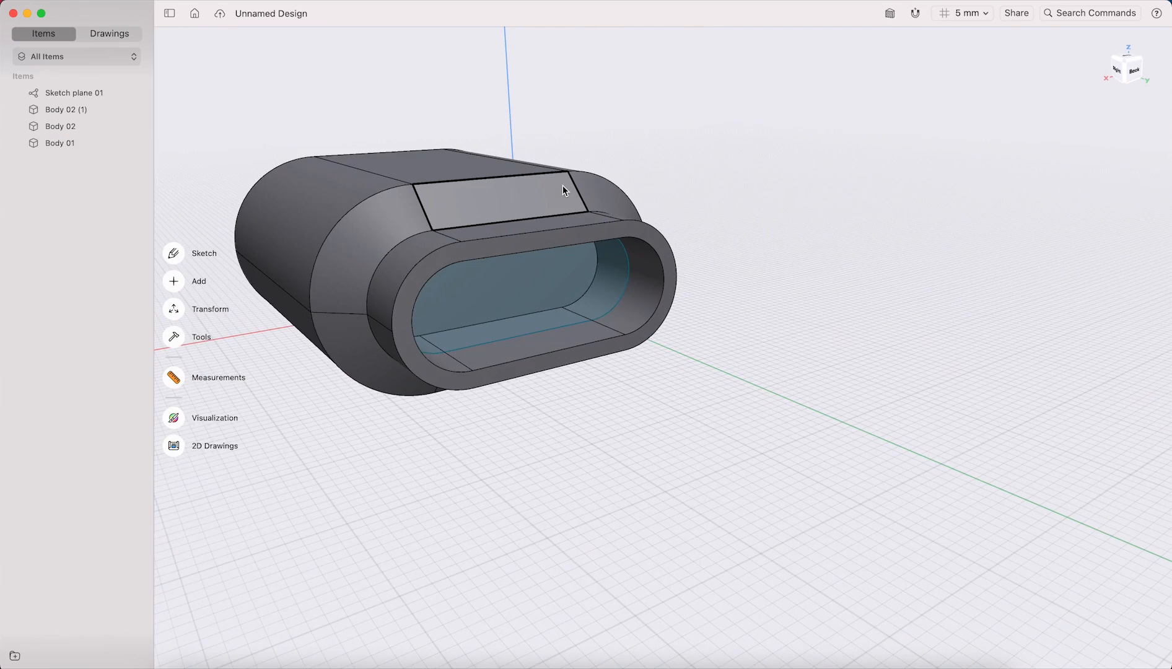
key("super+z")
key("super+z")
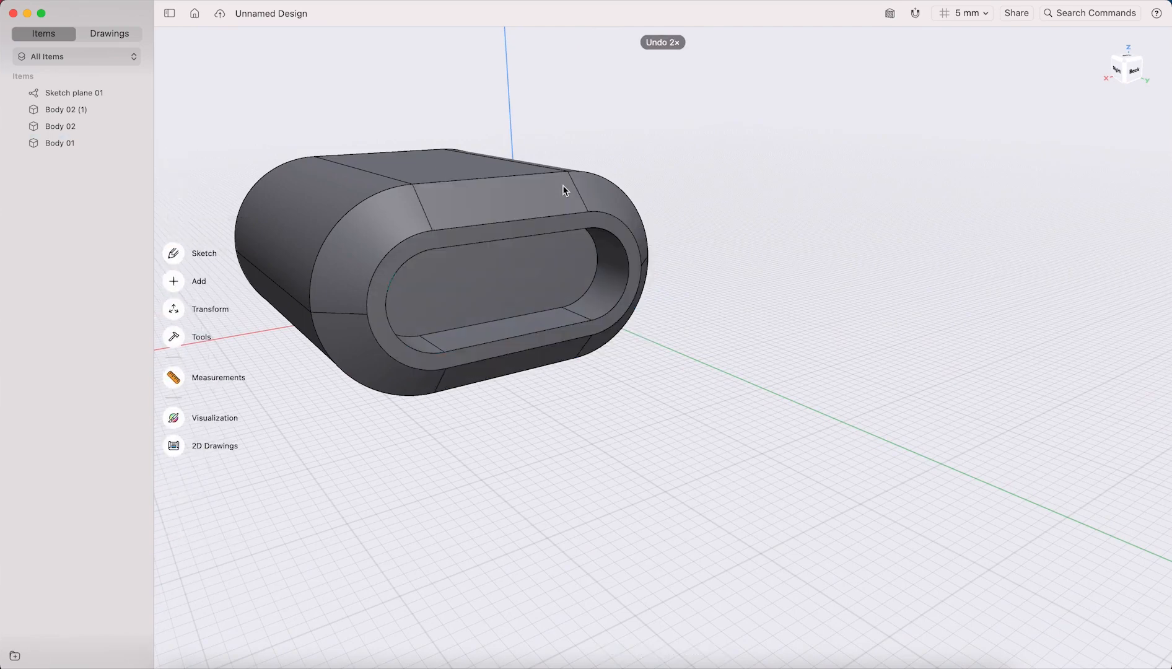
- Extrude the rim face around the back recess 30 mm outward as a new body
left_click(460, 239)
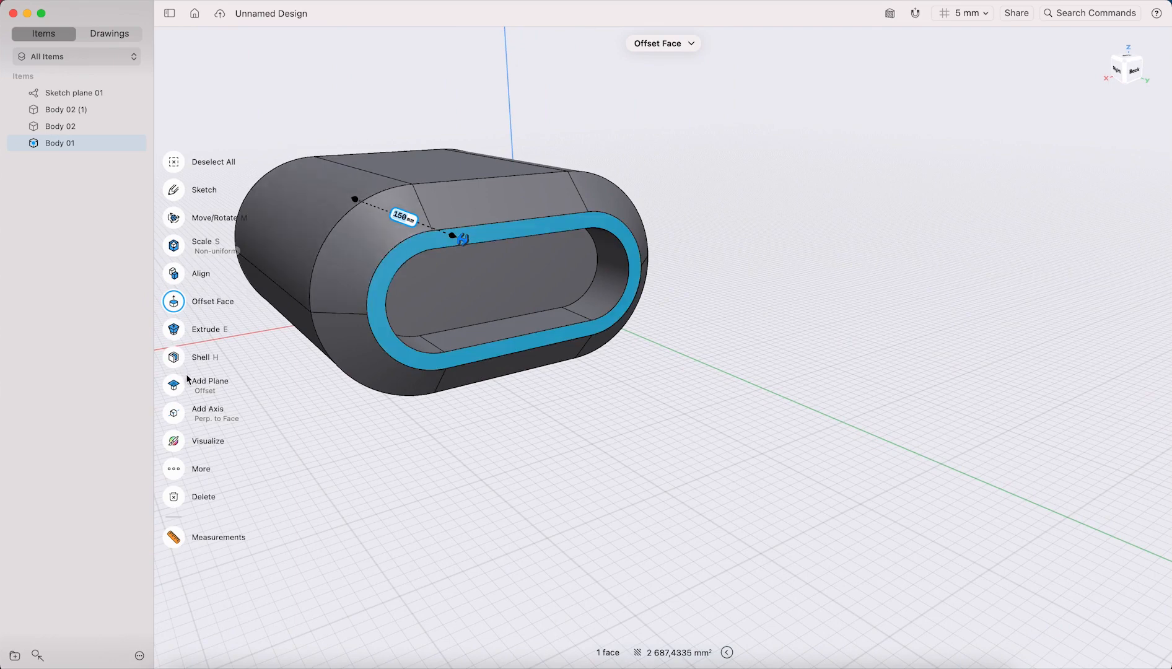
left_click(183, 334)
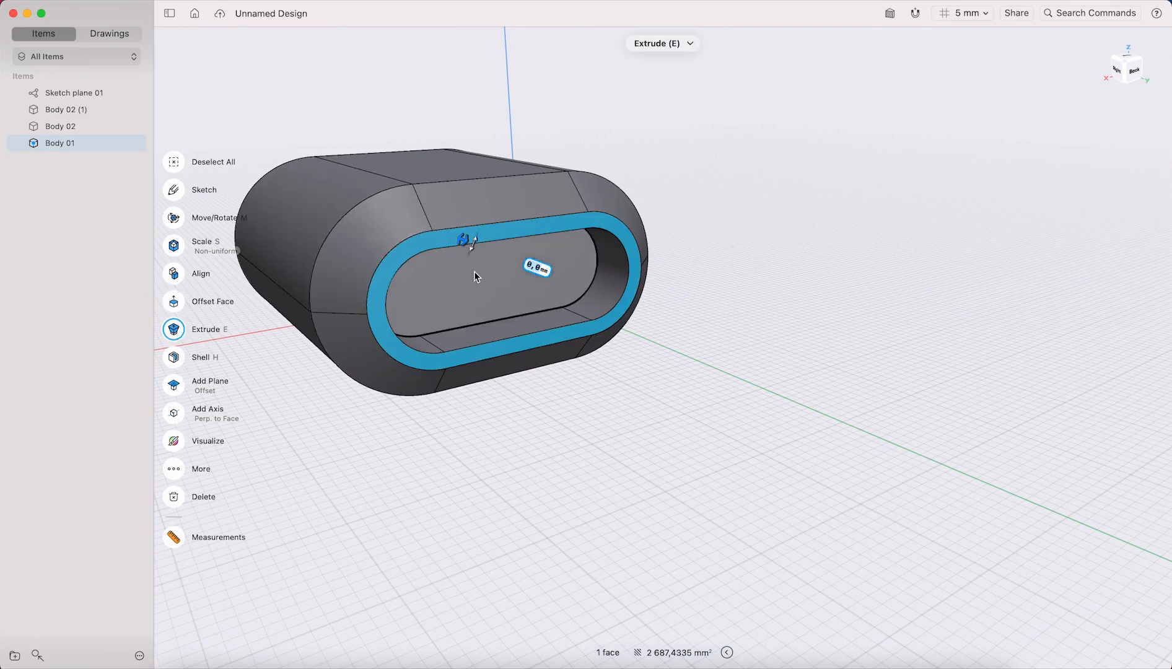
right_click_drag(408, 158, 438, 161)
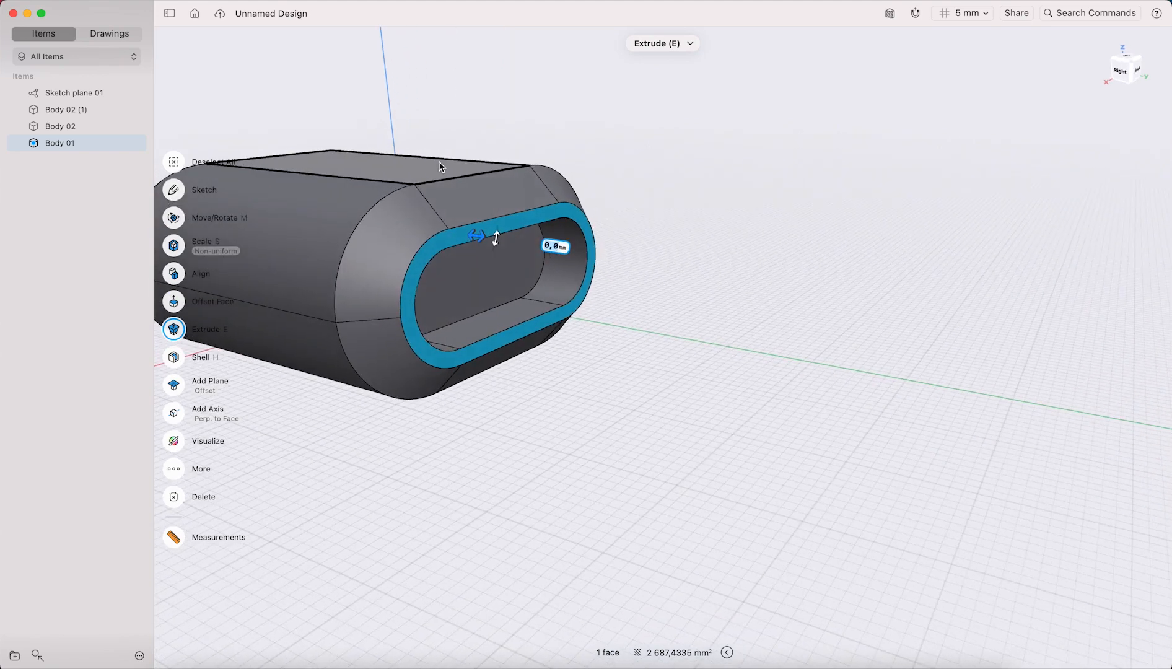
left_click_drag(490, 239, 529, 251)
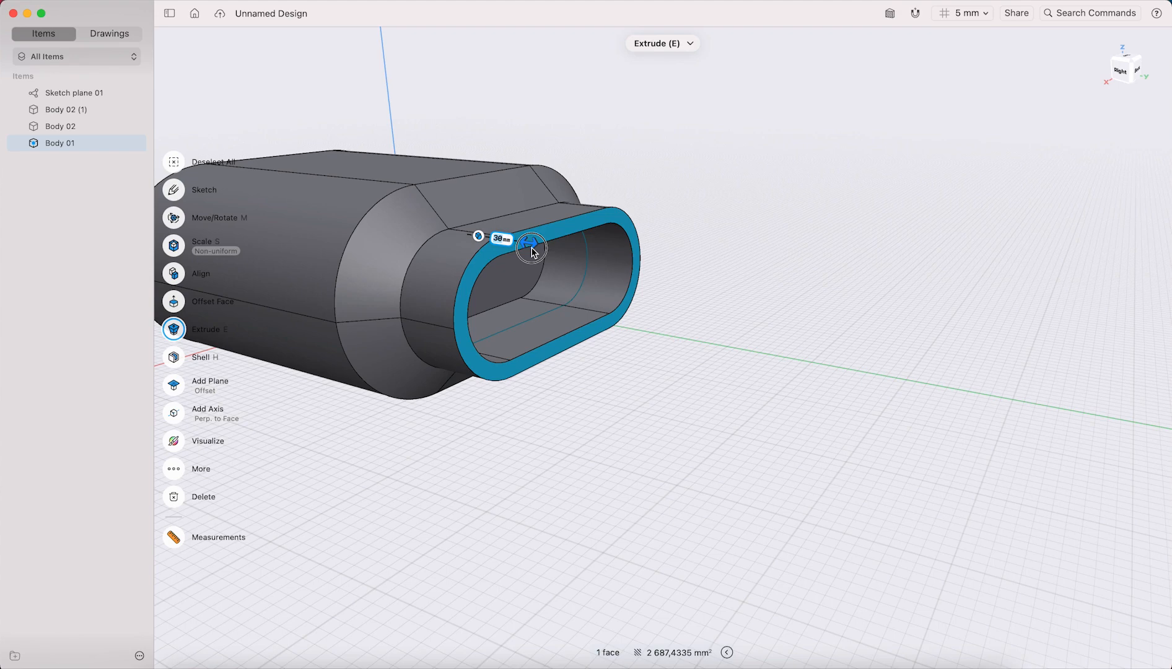
left_click(478, 236)
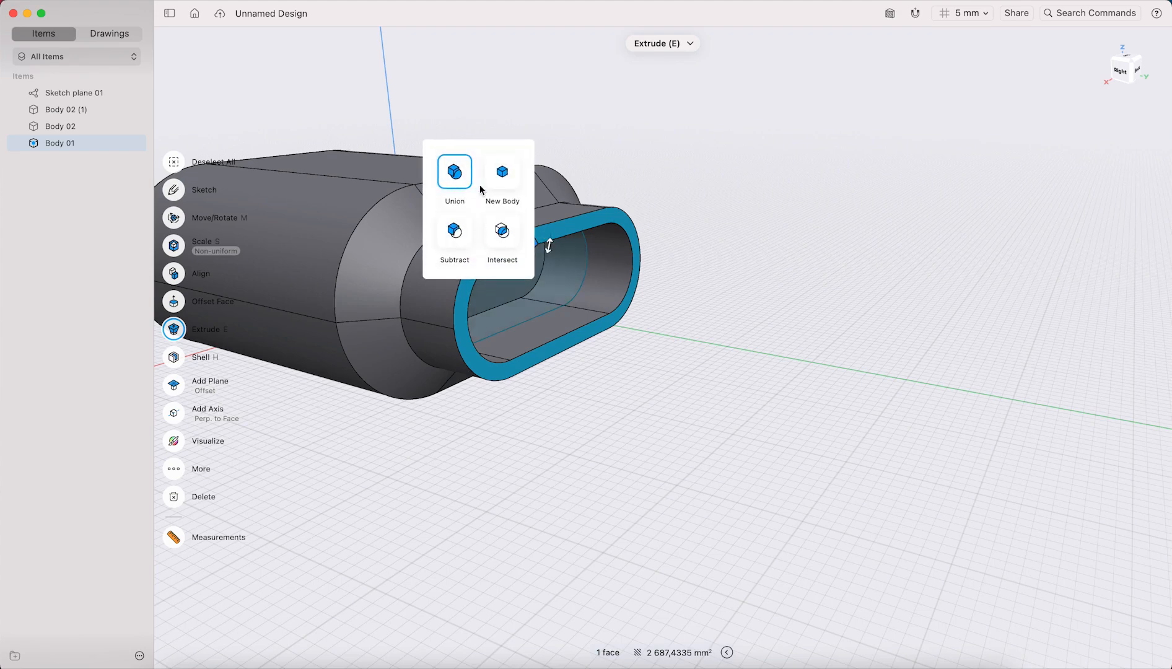
left_click(502, 180)
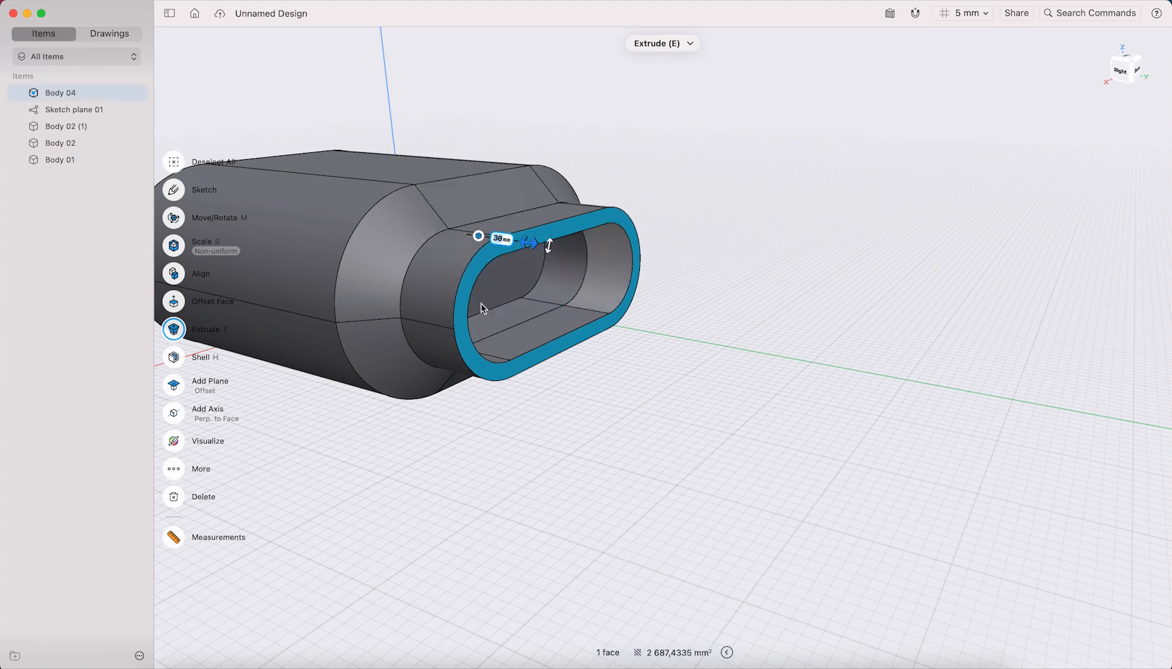
mouse_move(651, 311)
right_mouse_down()
mouse_move(669, 305)
mouse_move(652, 299)
right_mouse_up()
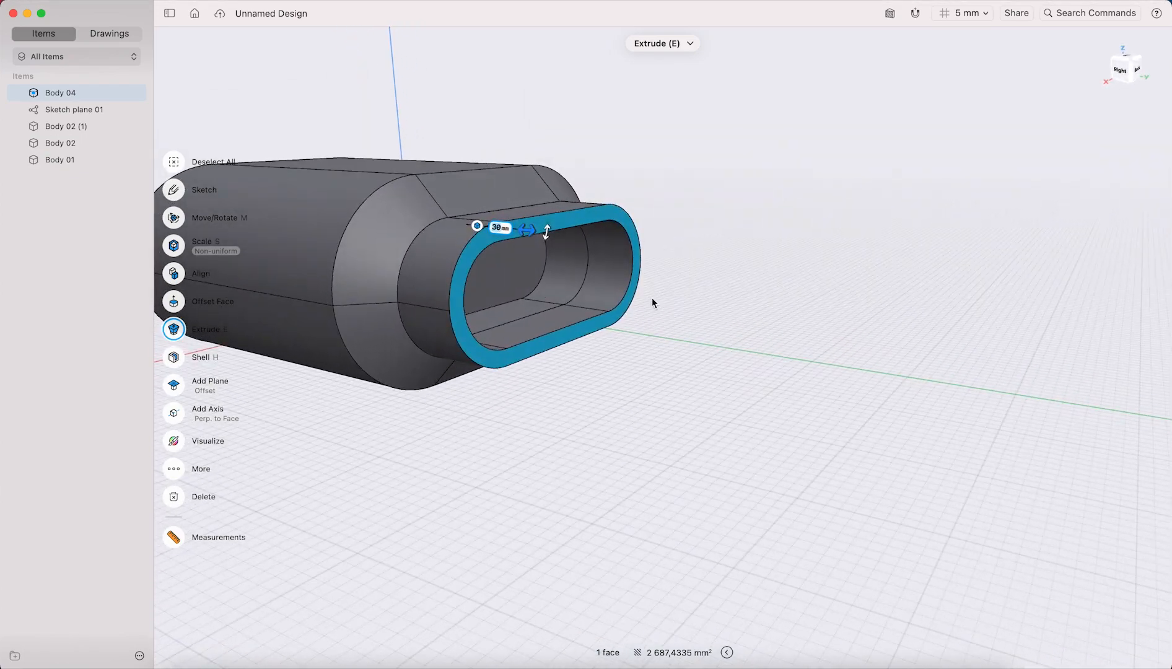
left_click(684, 313)
- In the right side view, sketch a closed trapezoid of about 2400 mm² whose slanted edge crosses the extruded collar
left_click(1119, 72)
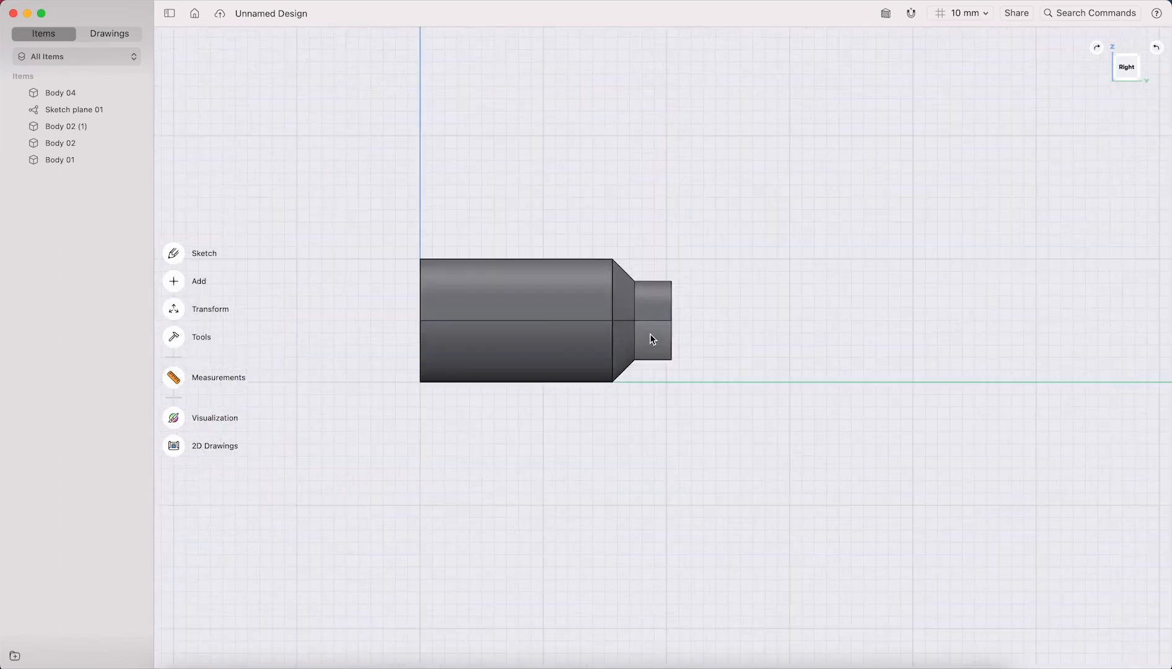
scroll(650, 337, "up", 5)
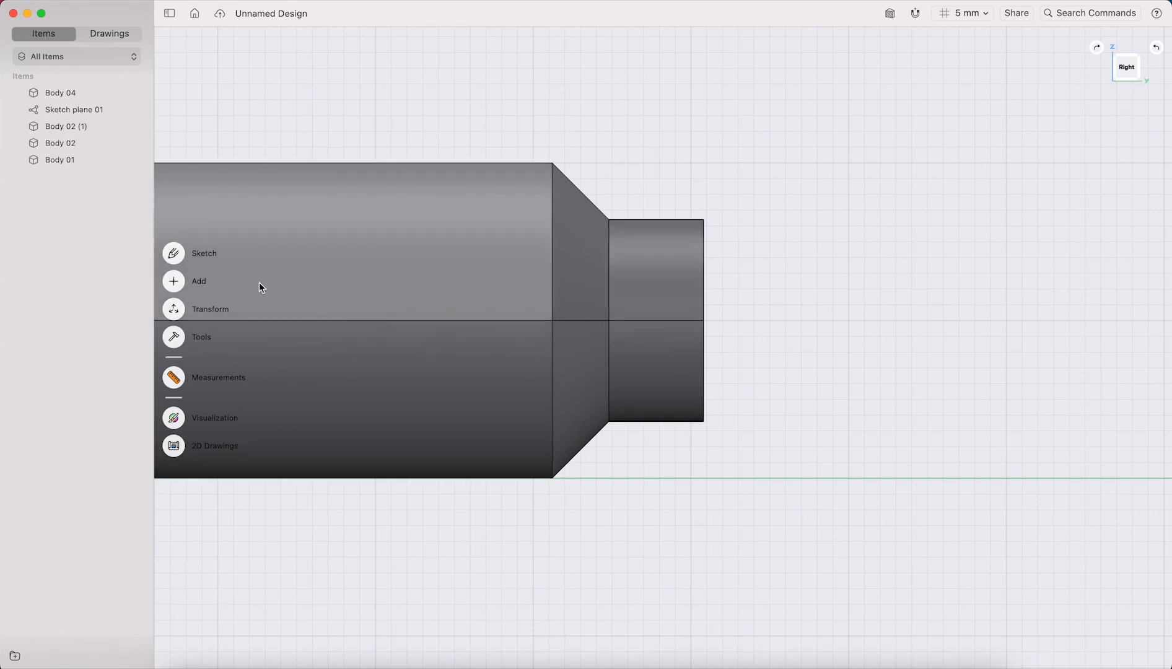
left_click(174, 254)
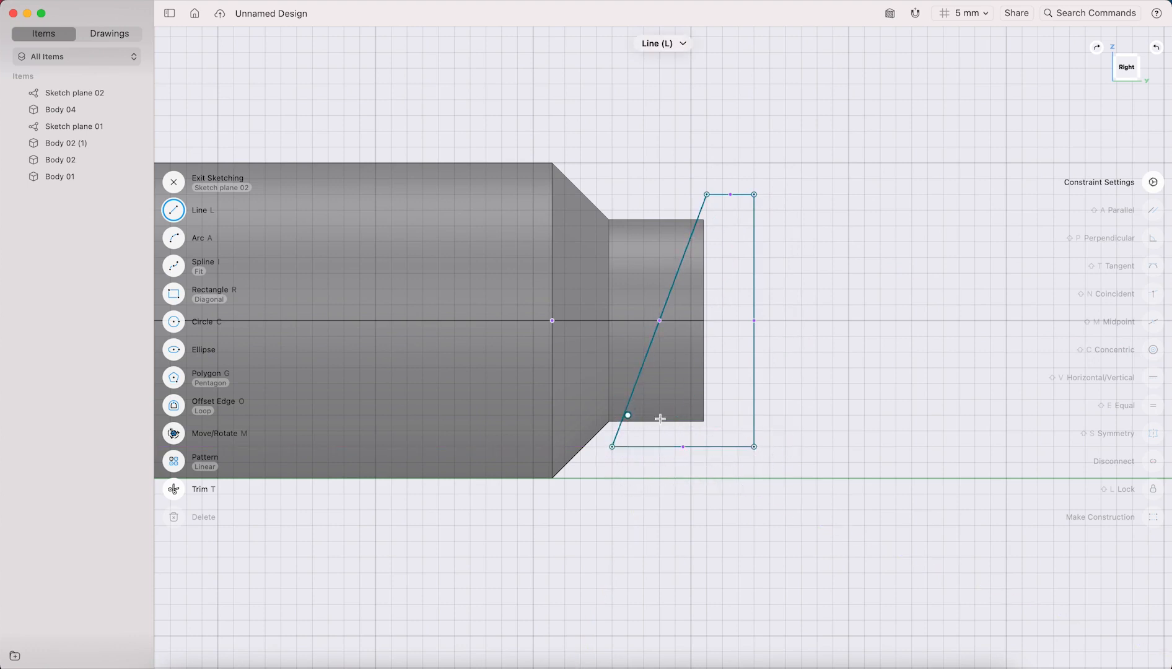
right_click_drag(838, 231, 793, 262)
scroll(792, 262, "up", 1)
scroll(745, 273, "down", 6)
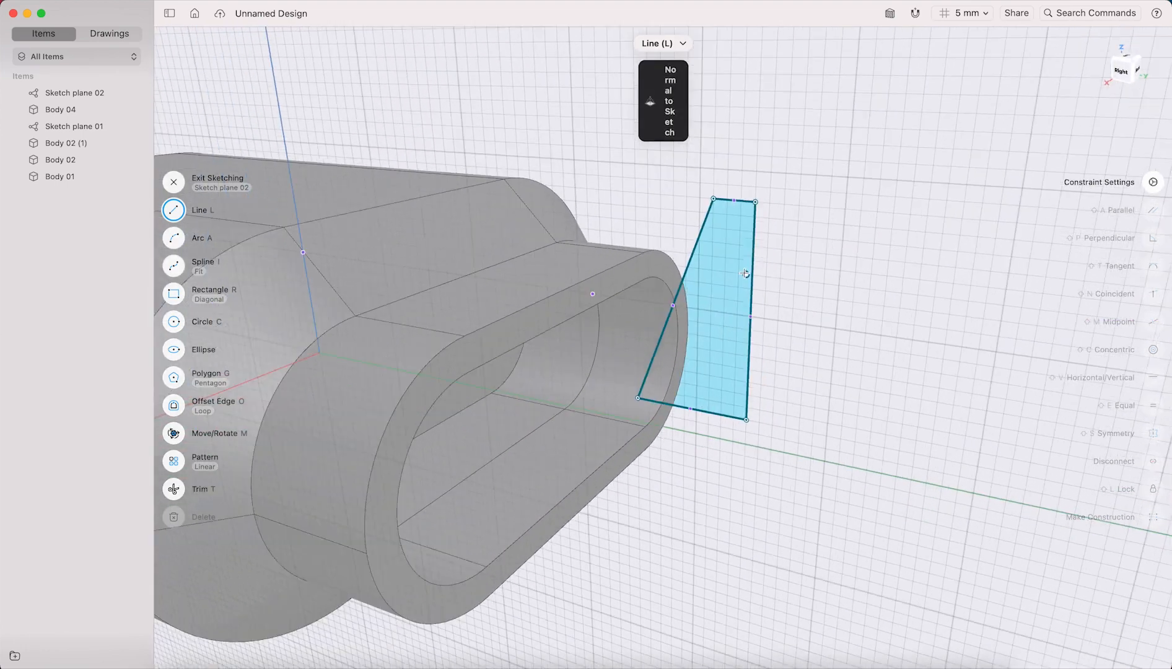
mouse_move(739, 270)
right_mouse_down()
mouse_move(727, 287)
mouse_move(627, 283)
mouse_move(638, 270)
mouse_move(749, 261)
mouse_move(787, 235)
mouse_move(743, 225)
mouse_move(694, 254)
mouse_move(772, 254)
mouse_move(724, 266)
right_mouse_up()
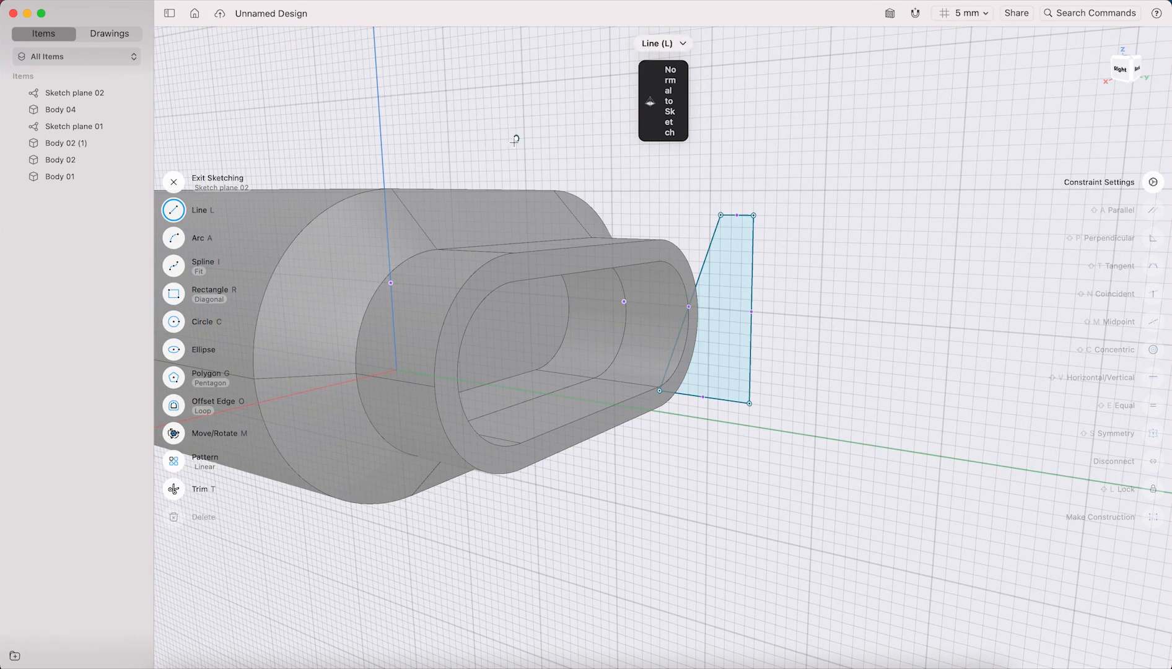
- Extrude the trapezoid through the collar to cut off its end at a slant
left_click(737, 260)
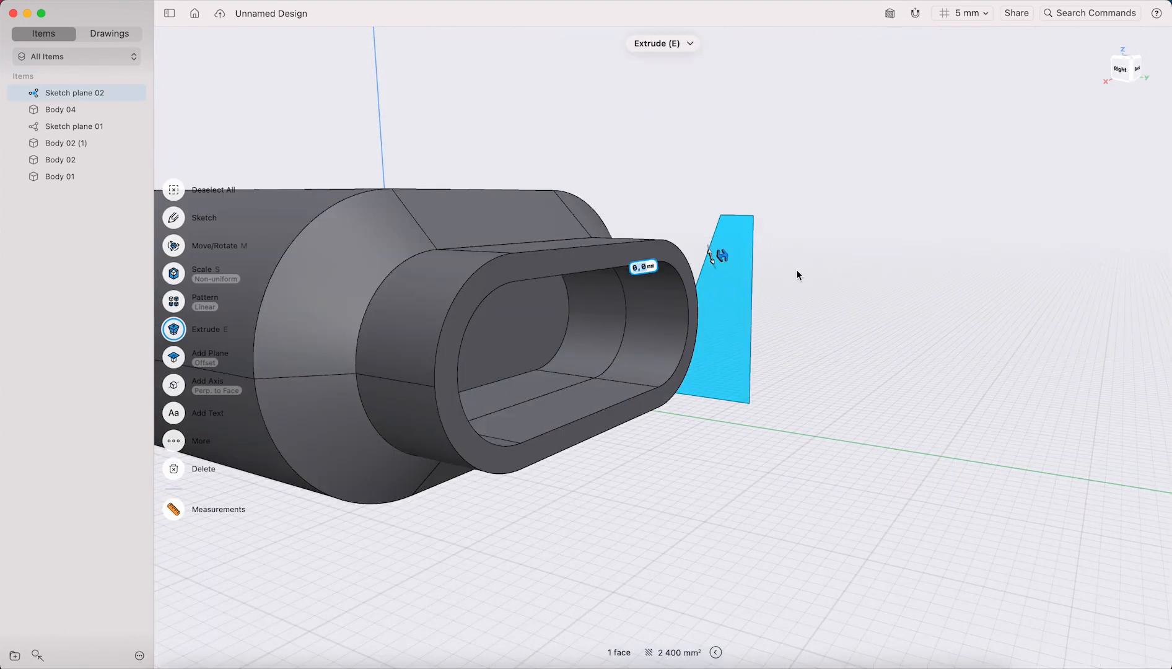
right_click_drag(786, 275, 726, 256)
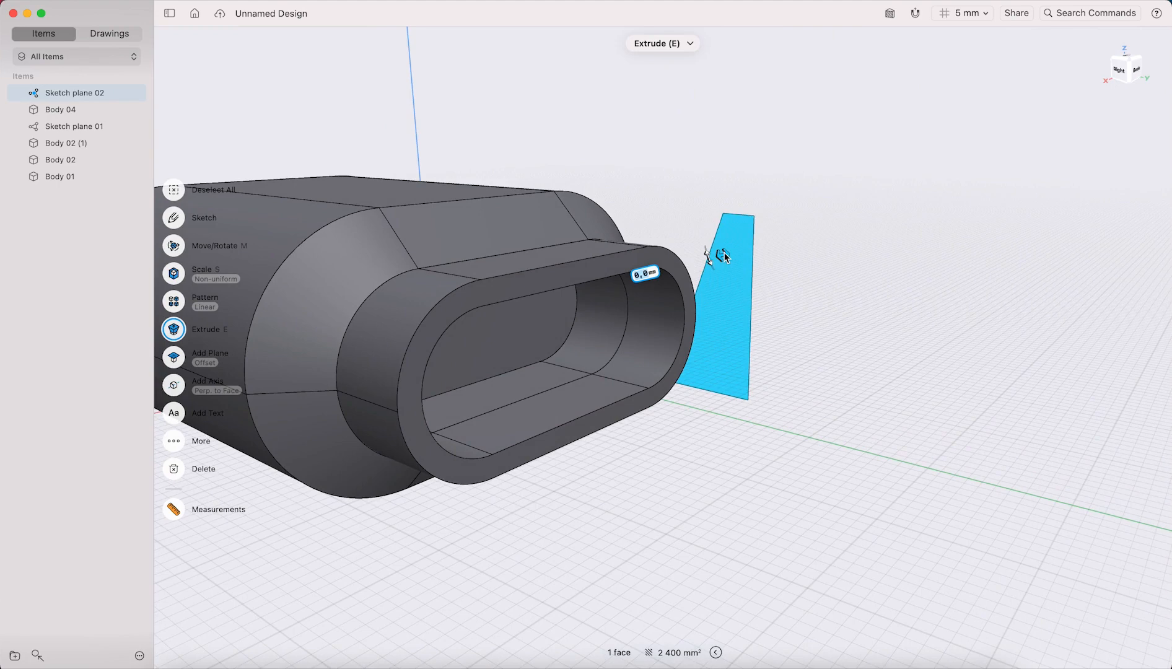
mouse_move(725, 259)
left_mouse_down()
mouse_move(872, 223)
mouse_move(541, 341)
mouse_move(676, 324)
mouse_move(711, 314)
mouse_move(367, 370)
left_mouse_up()
left_click(834, 316)
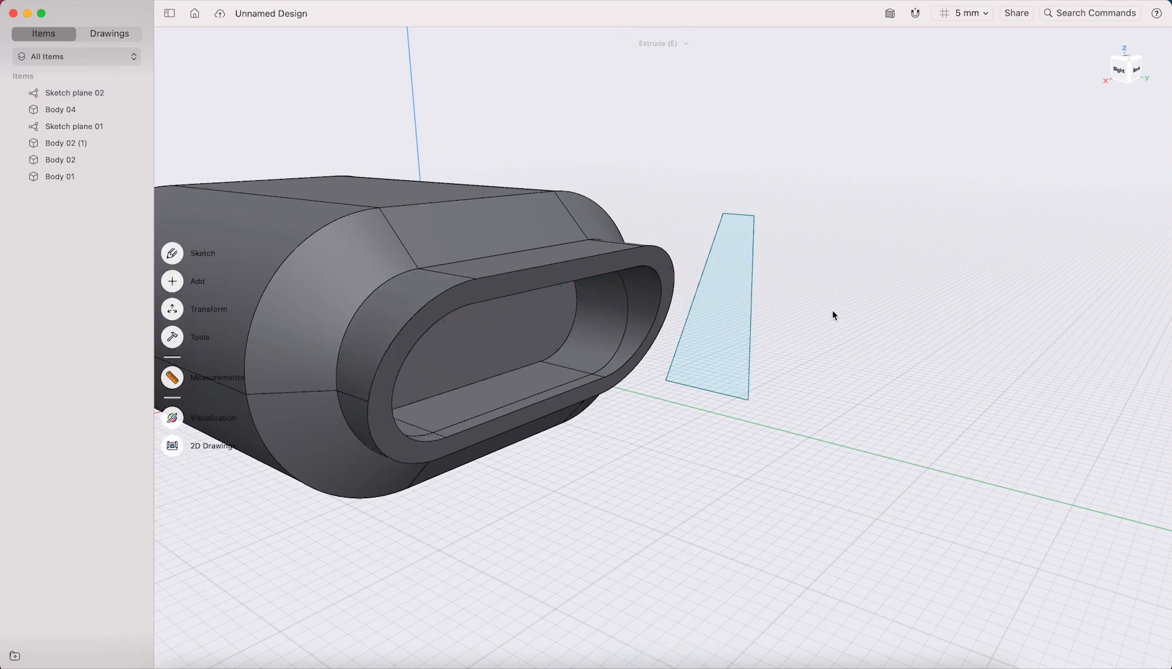
- Delete the trapezoid's sketch plane, Sketch plane 02
double_click(42, 94)
right_click(62, 99)
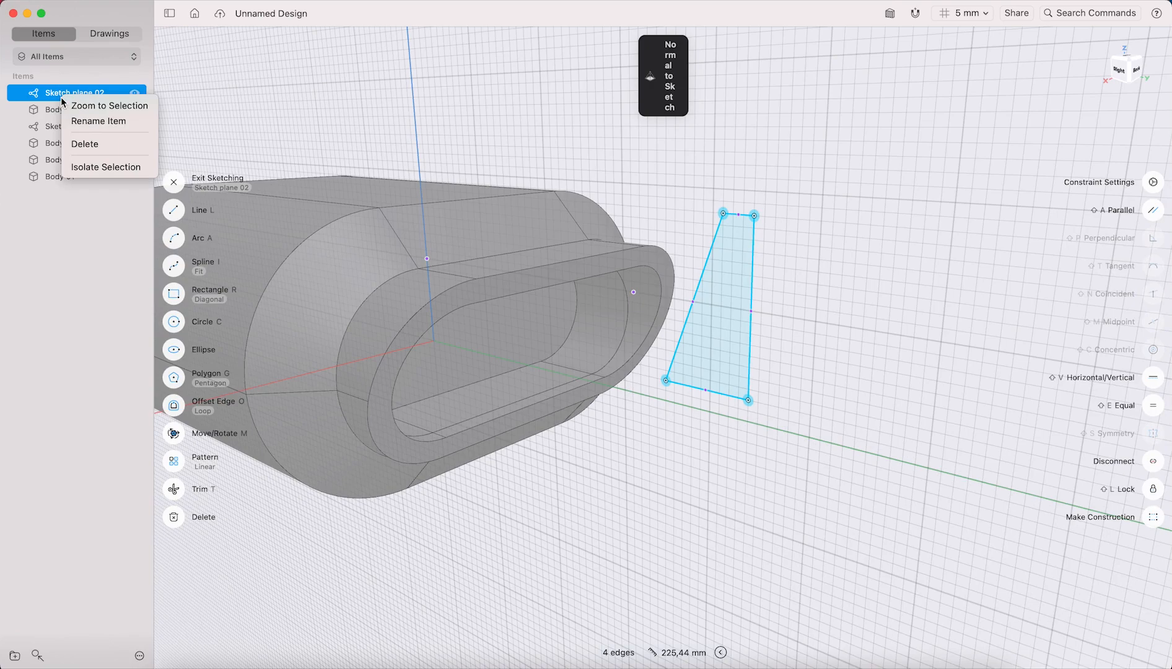
left_click(89, 146)
left_click(713, 181)
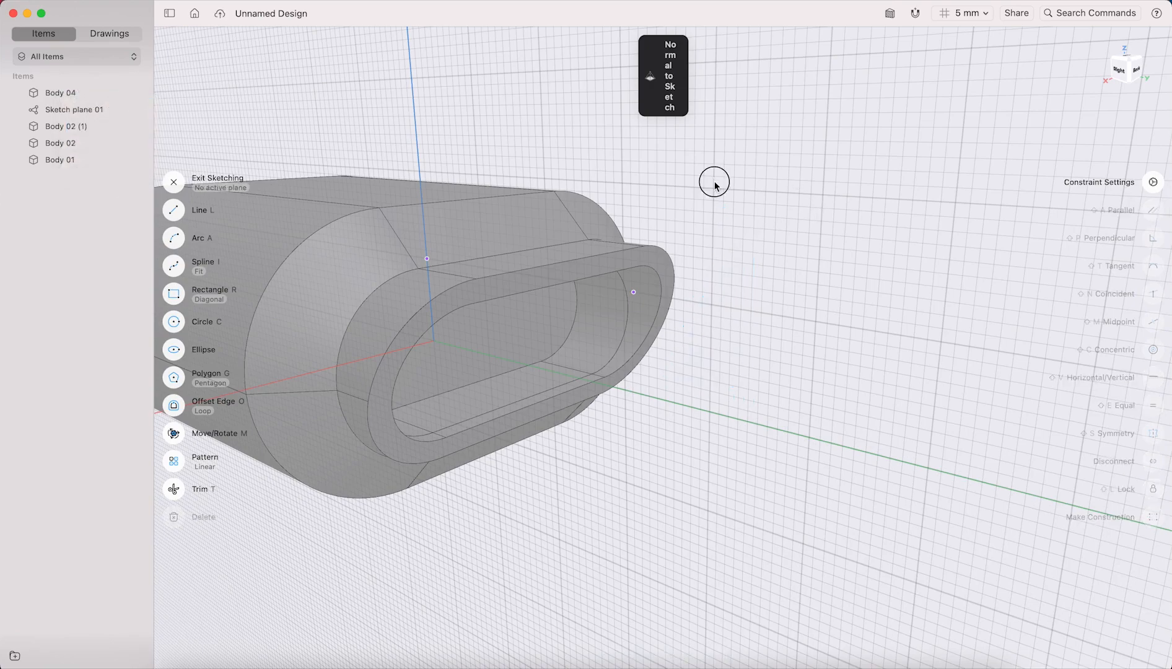
- Leave sketching and round the outer edge loop of the collar's slanted end face with a small fillet
right_click_drag(459, 144, 542, 195)
right_click_drag(831, 220, 902, 273)
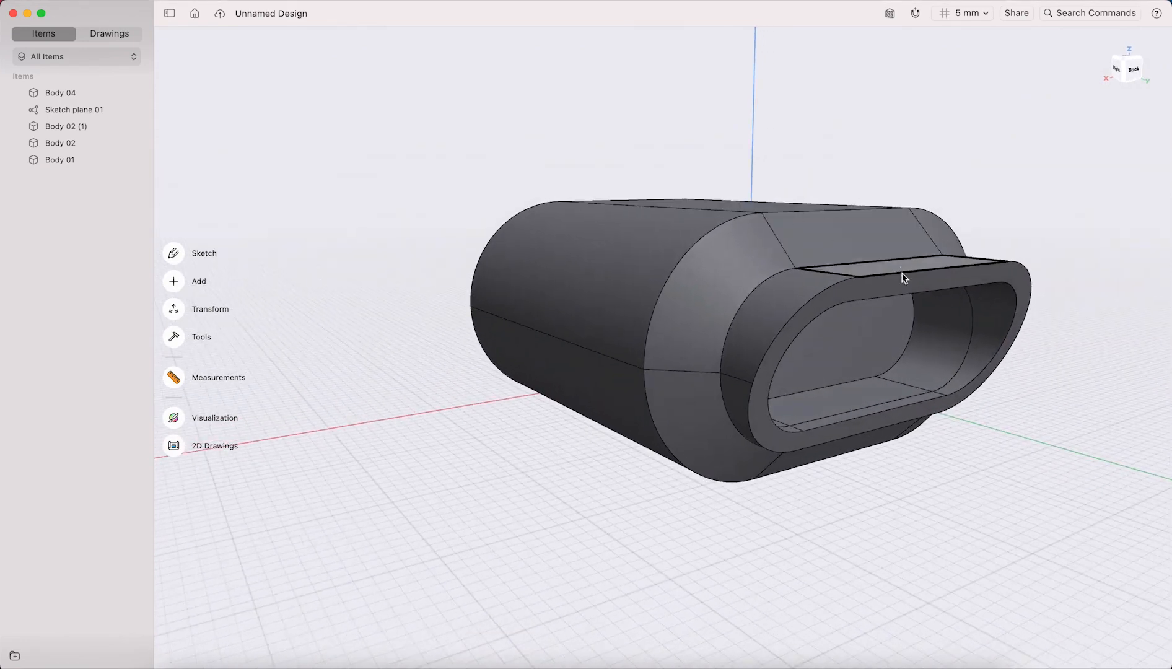
left_click(901, 275)
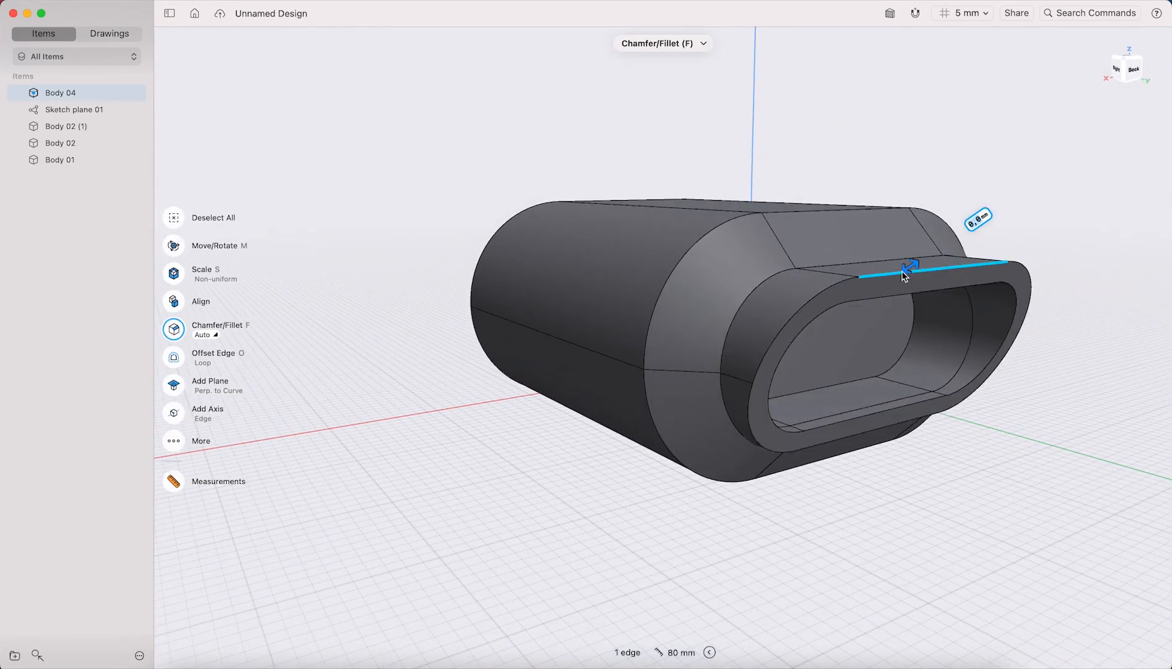
mouse_move(916, 266)
left_mouse_down()
mouse_move(904, 271)
mouse_move(922, 273)
left_mouse_up()
- Fillet the block's outer edge loop where the back chamfer begins with a radius of about 4 mm
left_click(788, 212)
left_click_drag(792, 196, 795, 197)
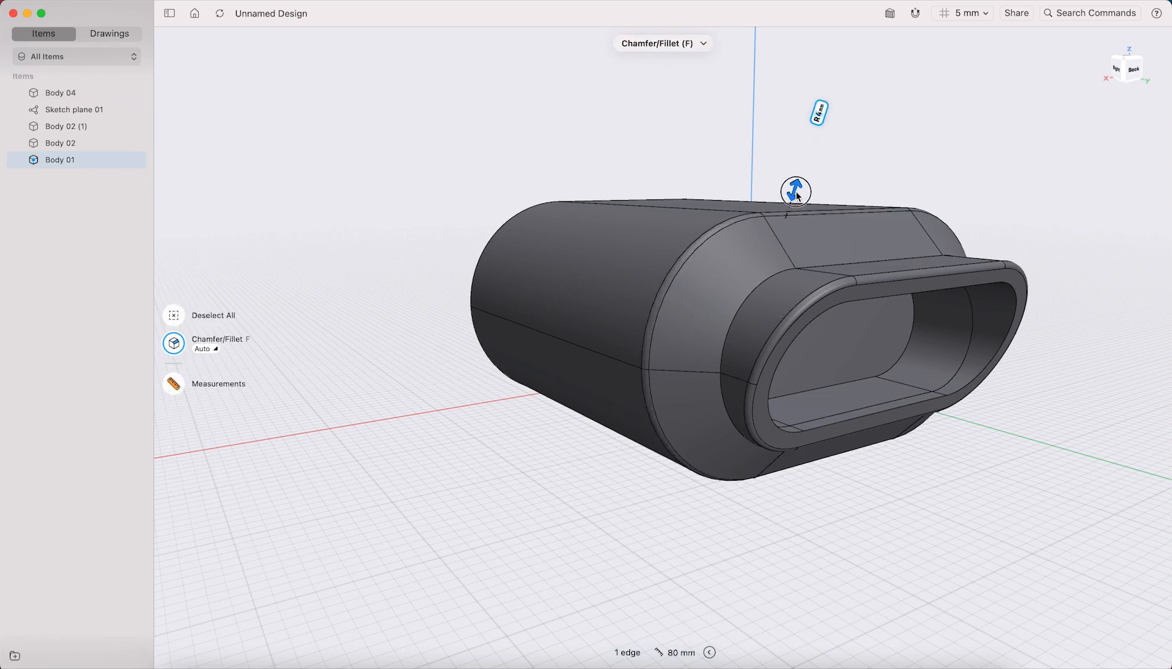
left_click(898, 197)
- Fillet the inner and outer edges of the rim around the block's front opening
right_click_drag(558, 207, 516, 247)
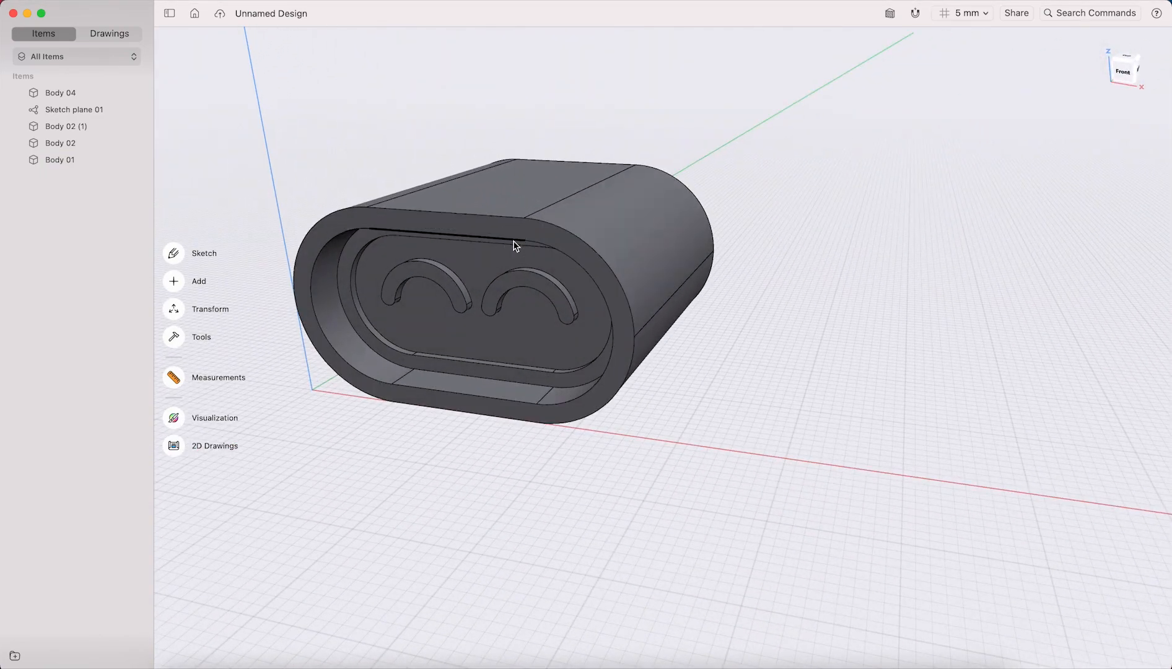
left_click(514, 241)
mouse_move(513, 215)
left_mouse_down()
mouse_move(495, 191)
mouse_move(506, 207)
left_mouse_up()
left_click(717, 271)
right_click_drag(634, 294, 714, 264)
right_click_drag(593, 271, 569, 298)
scroll(569, 298, "up", 5)
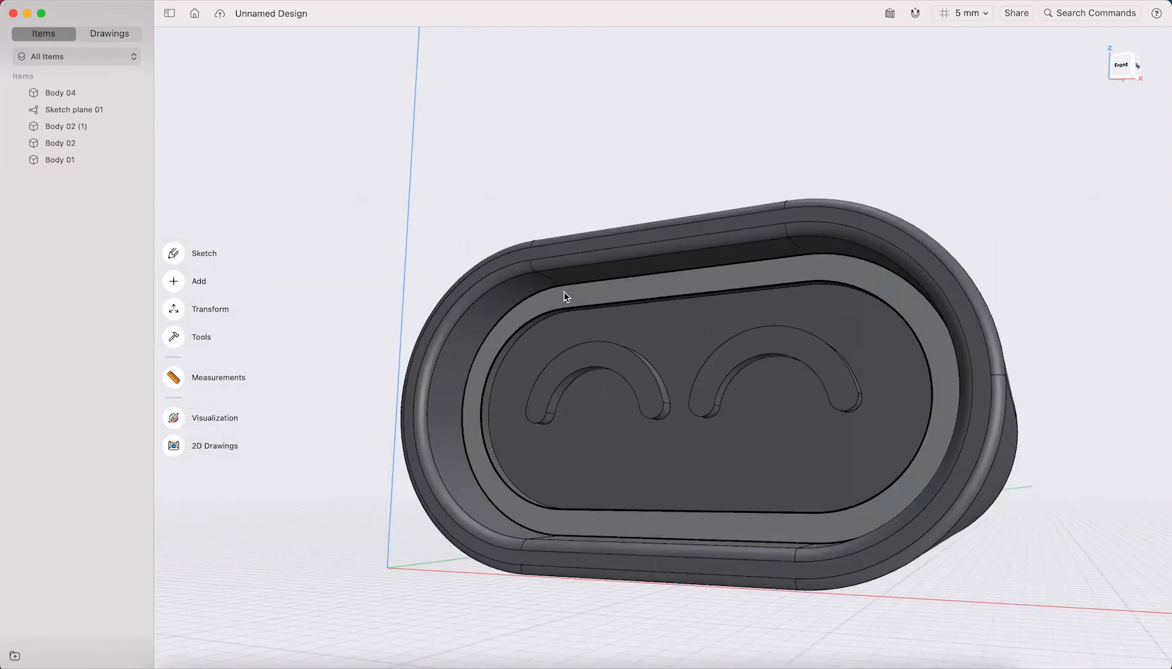
- Fillet the front ledge of Body 01 around the face recess, 2 mm on its inner edge and 3 mm on its outer edge
left_click(586, 323)
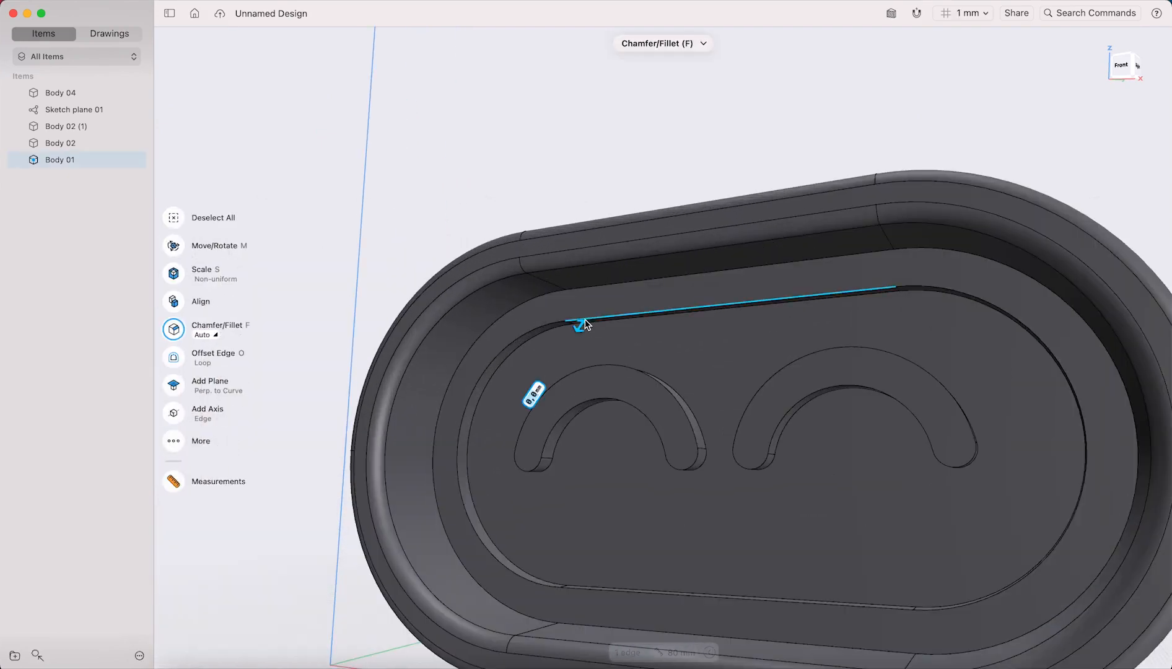
key("f")
left_click_drag(576, 336, 578, 332)
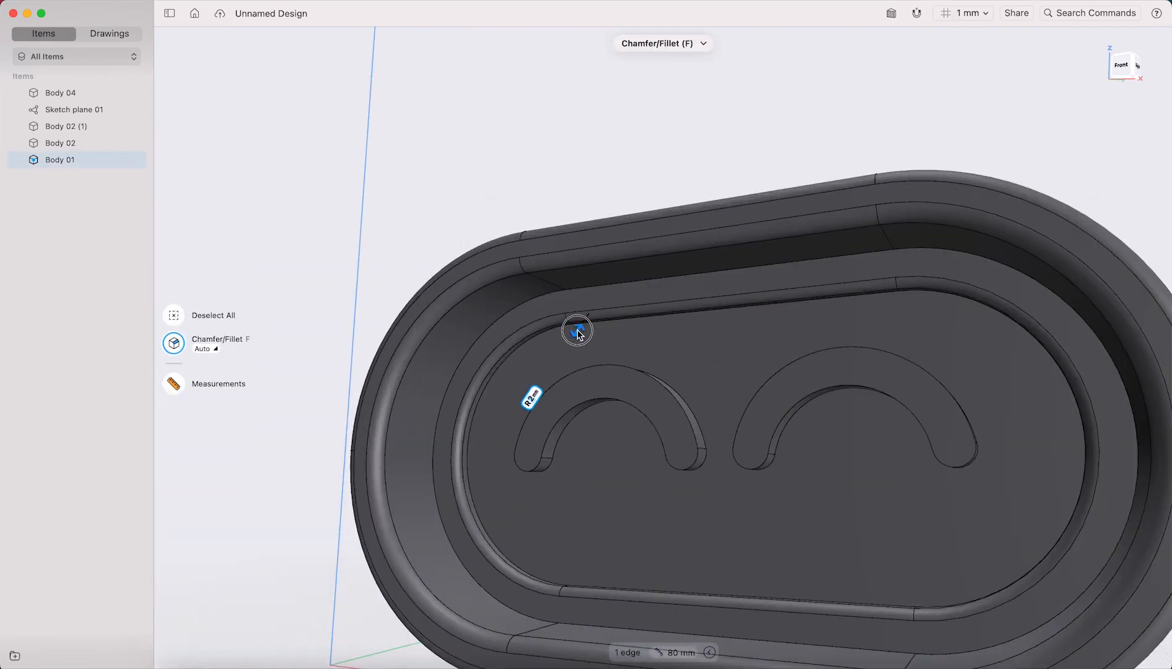
left_click(487, 333)
left_click_drag(489, 336, 489, 344)
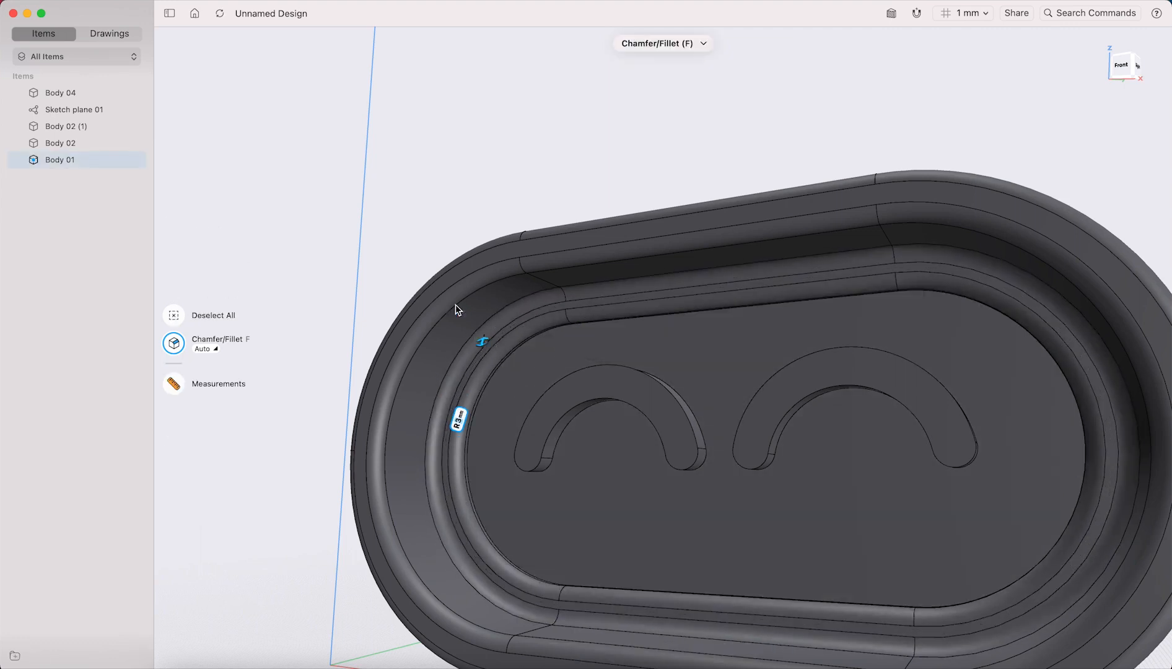
left_click(413, 253)
- Examine the filleted model from the front, side and rear
scroll(538, 218, "up", 5)
scroll(538, 218, "up", 5)
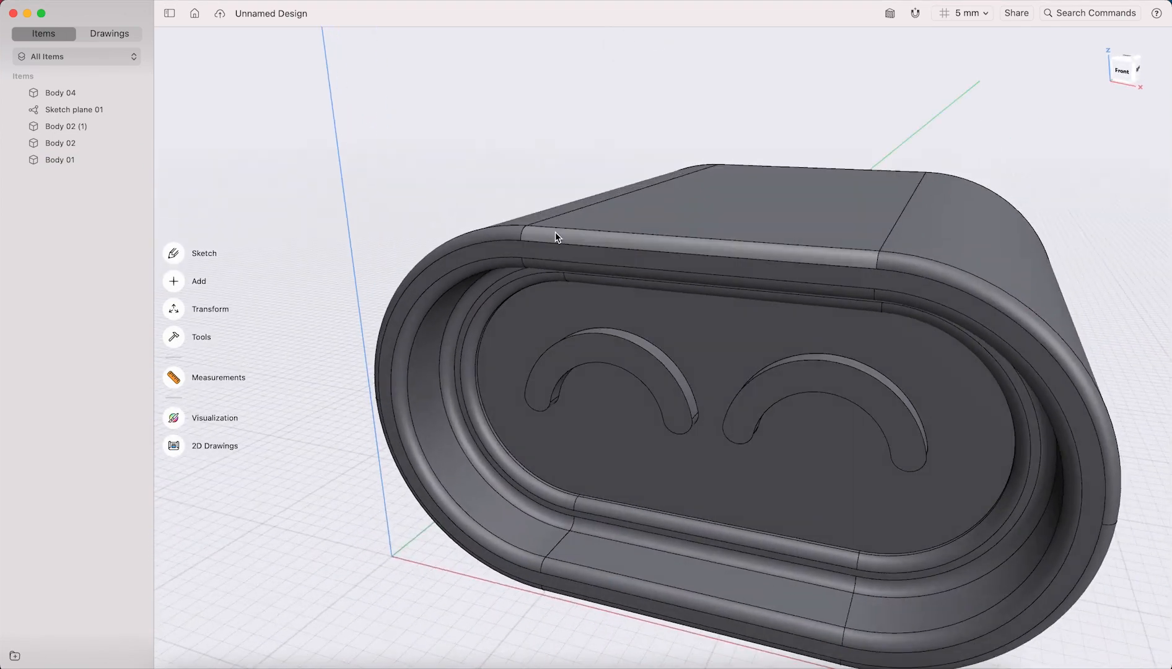
scroll(557, 236, "up", 2)
scroll(557, 236, "down", 5)
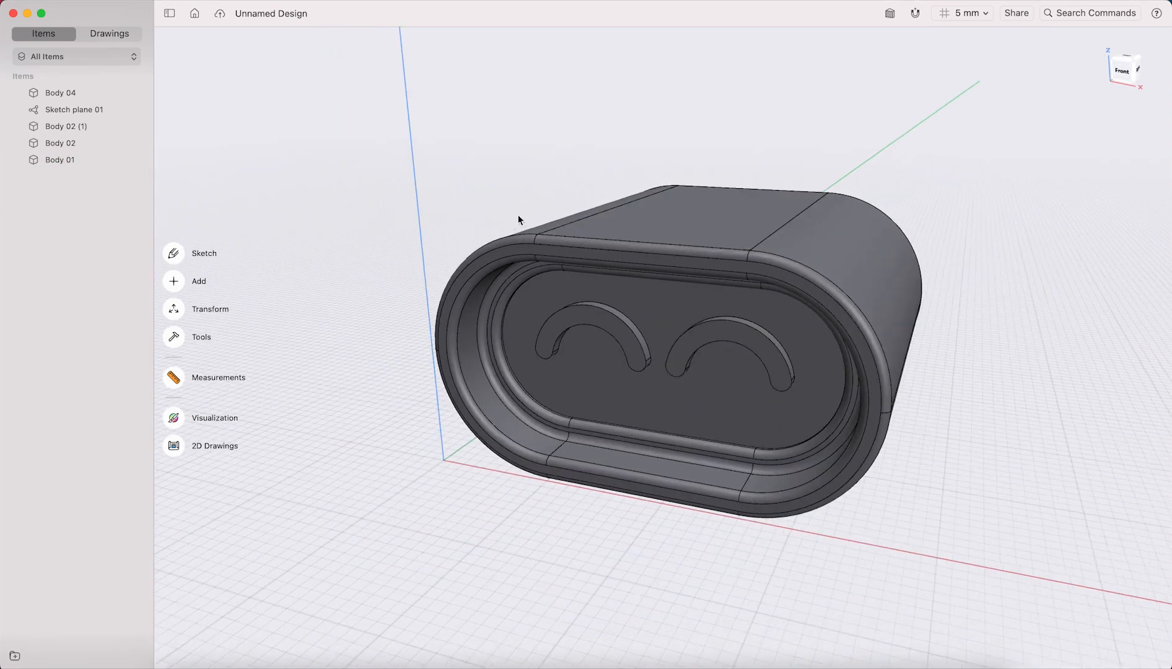
scroll(607, 162, "right", 5)
scroll(607, 166, "right", 10)
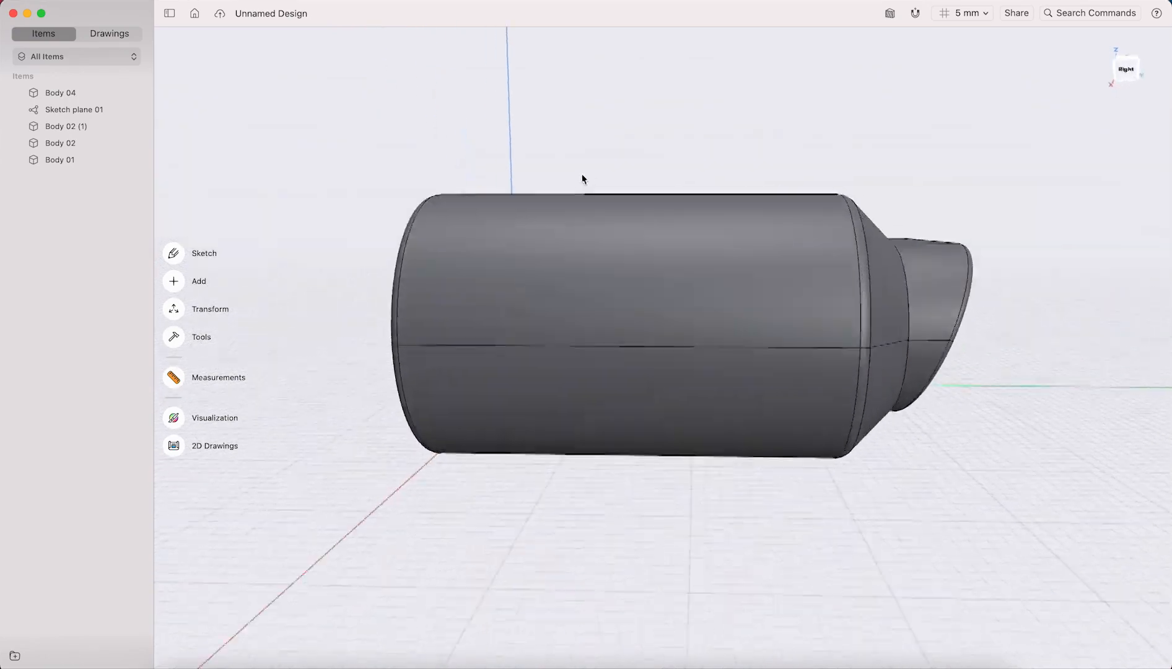
scroll(551, 175, "right", 10)
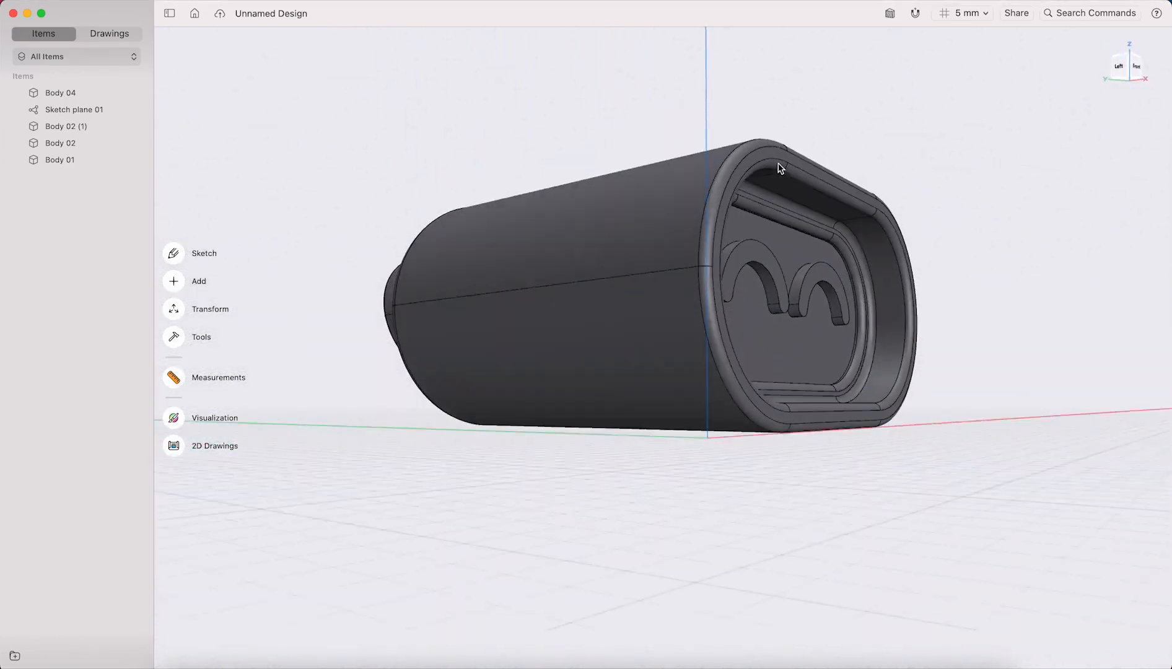
scroll(742, 170, "right", 10)
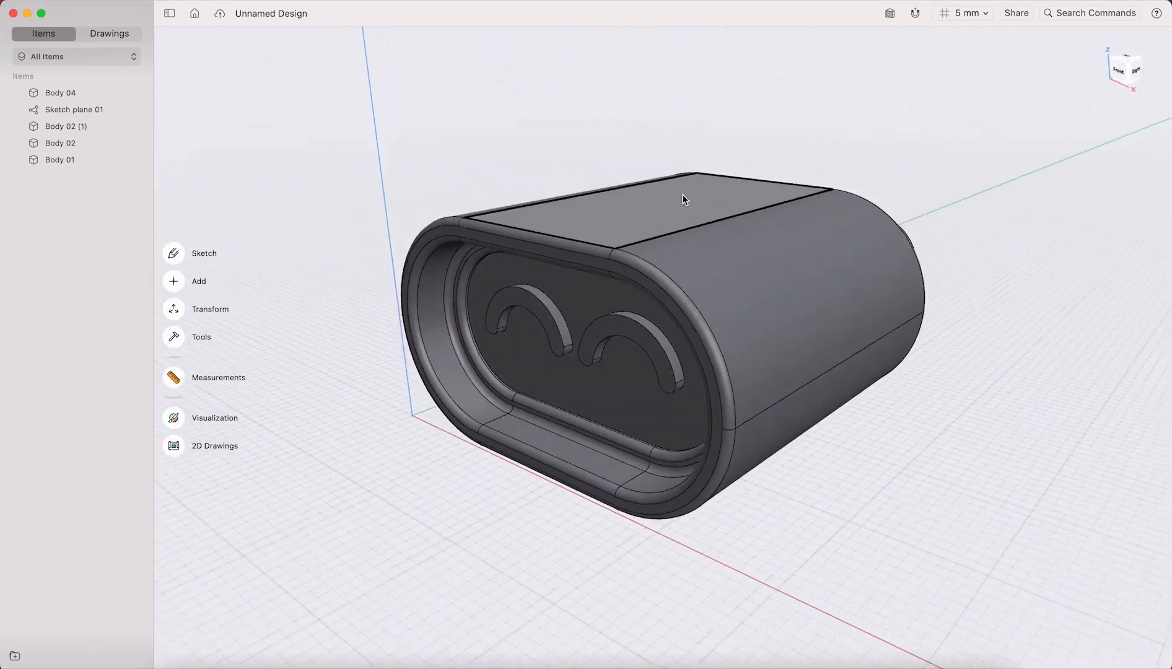
scroll(717, 187, "up", 1)
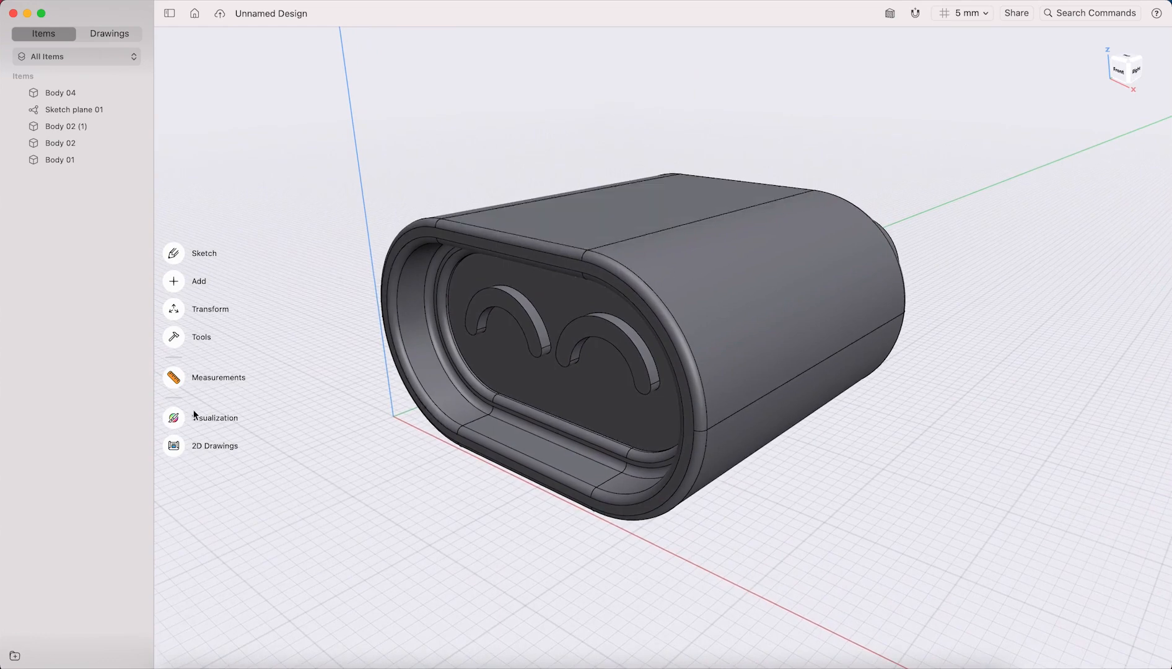
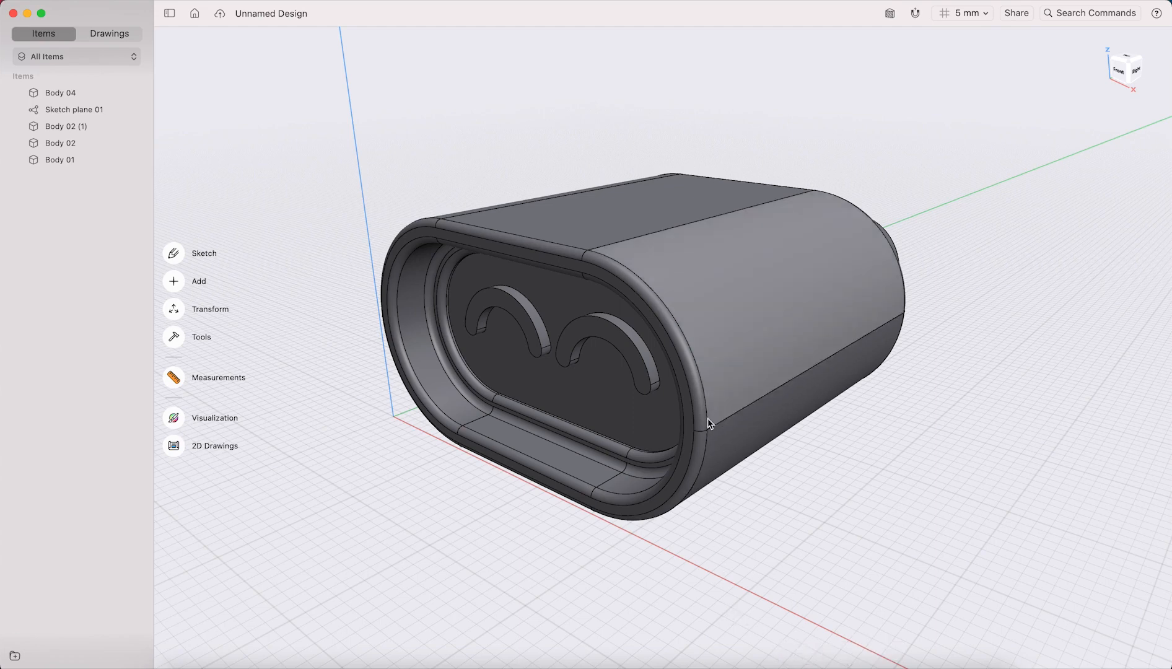
- Enter Visualization and apply the Glossy ABS material to the main body, Body 01
left_click(174, 419)
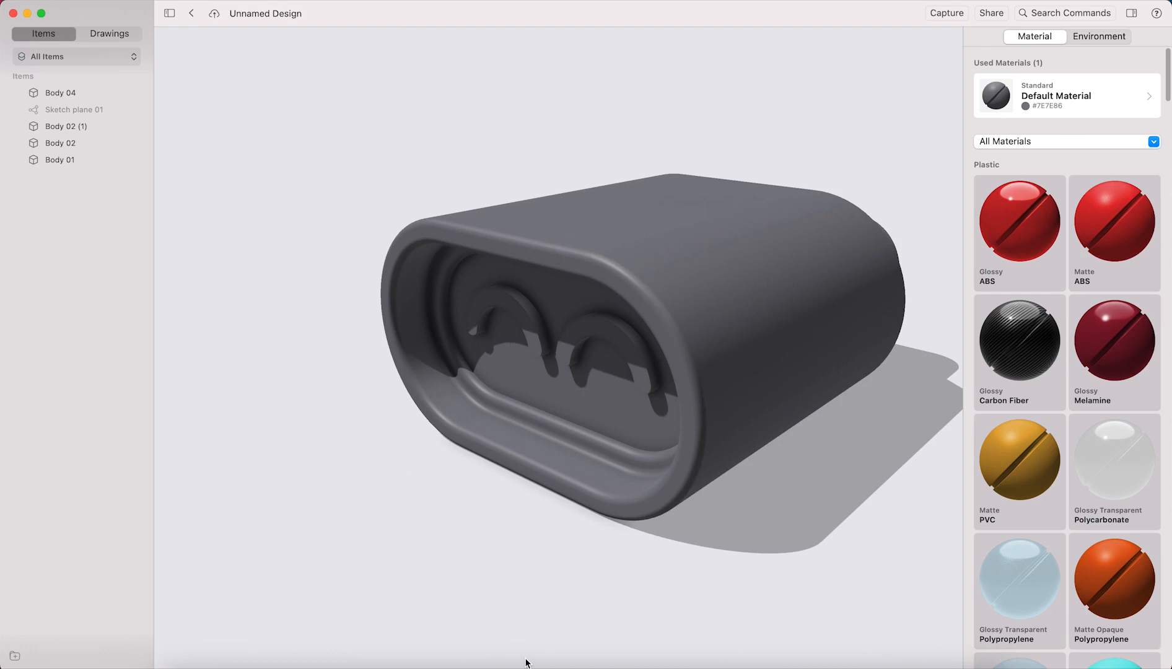
scroll(1086, 389, "down", 15)
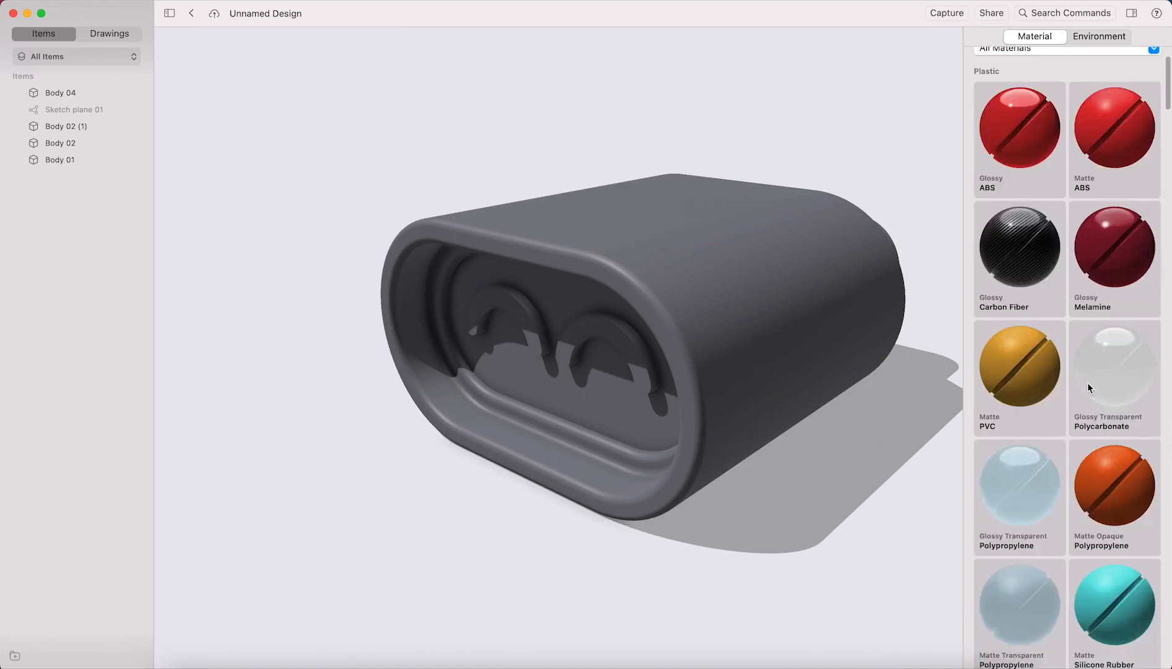
scroll(1084, 391, "down", 15)
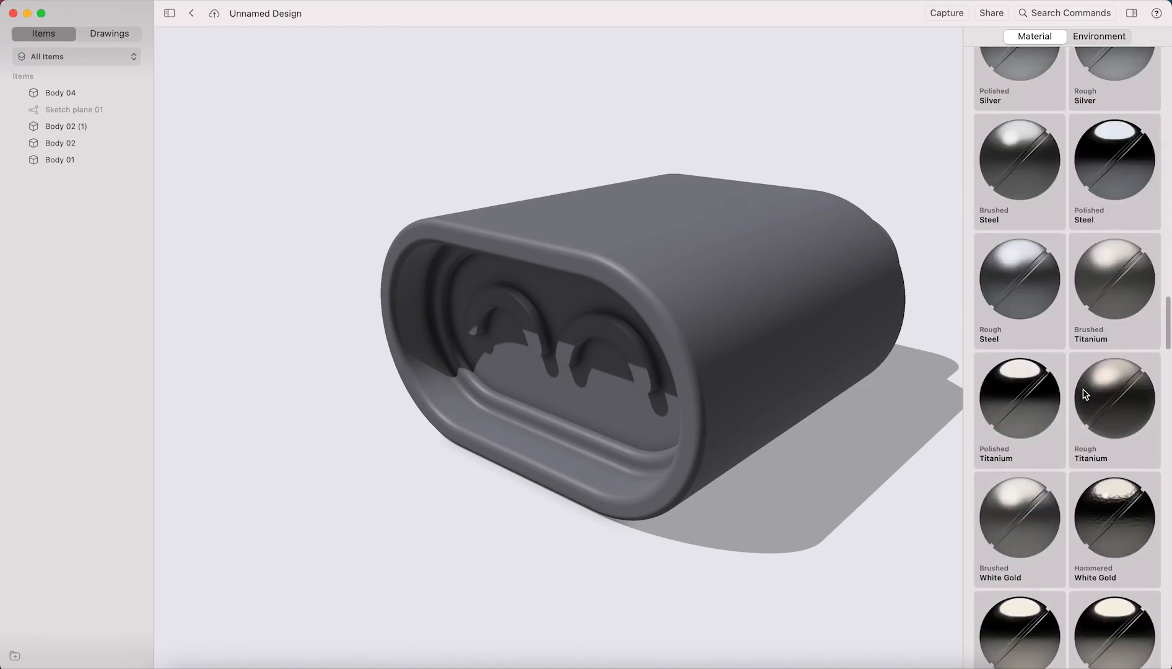
scroll(1088, 399, "down", 8)
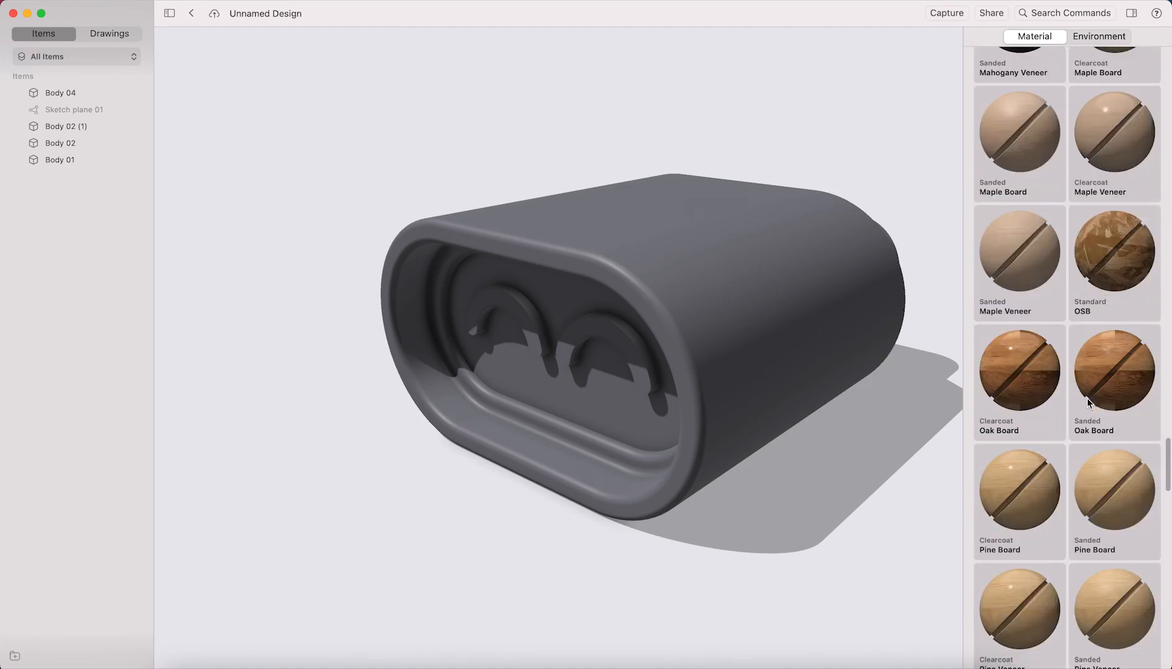
scroll(1091, 428, "up", 20)
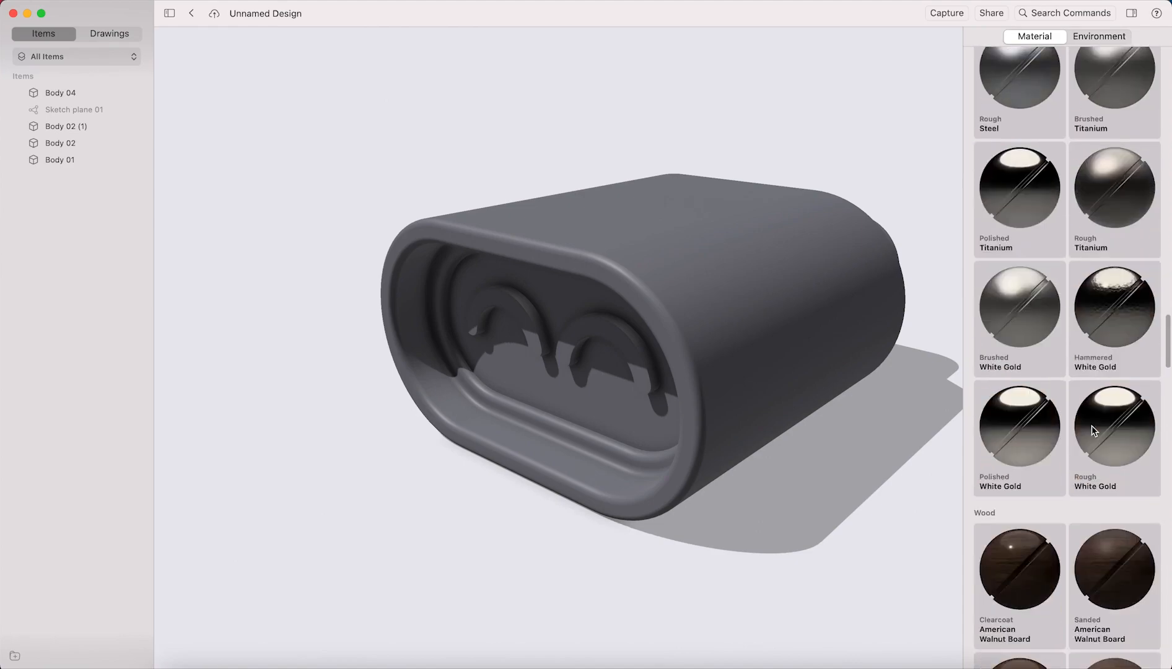
scroll(1092, 434, "up", 15)
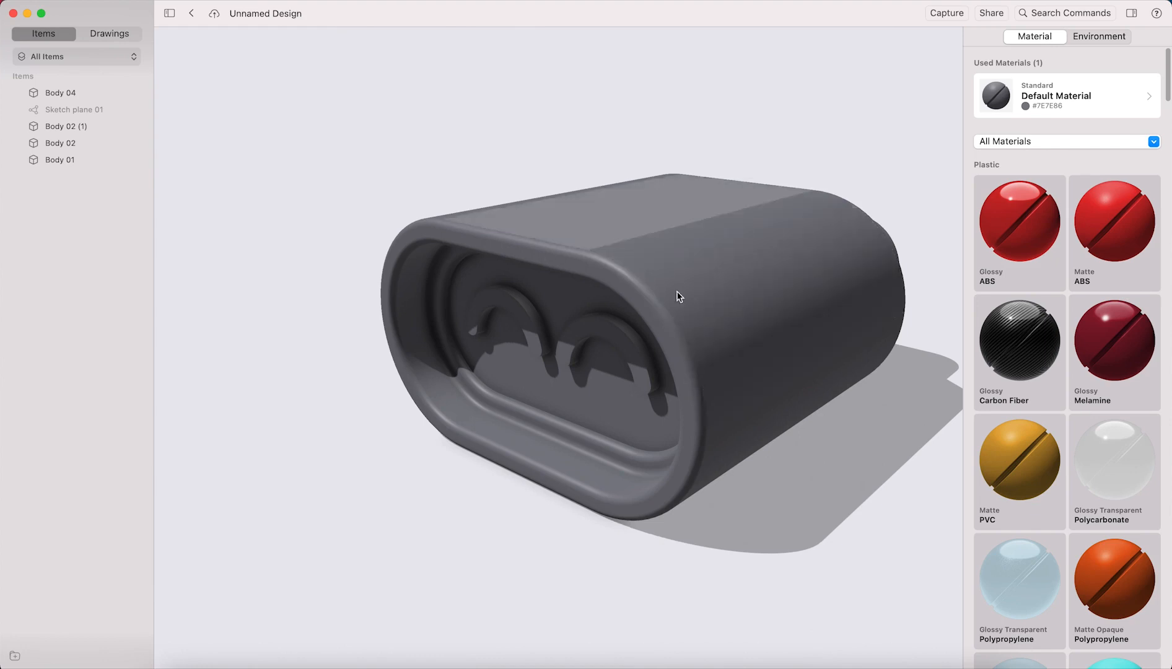
left_click_drag(1004, 231, 751, 254)
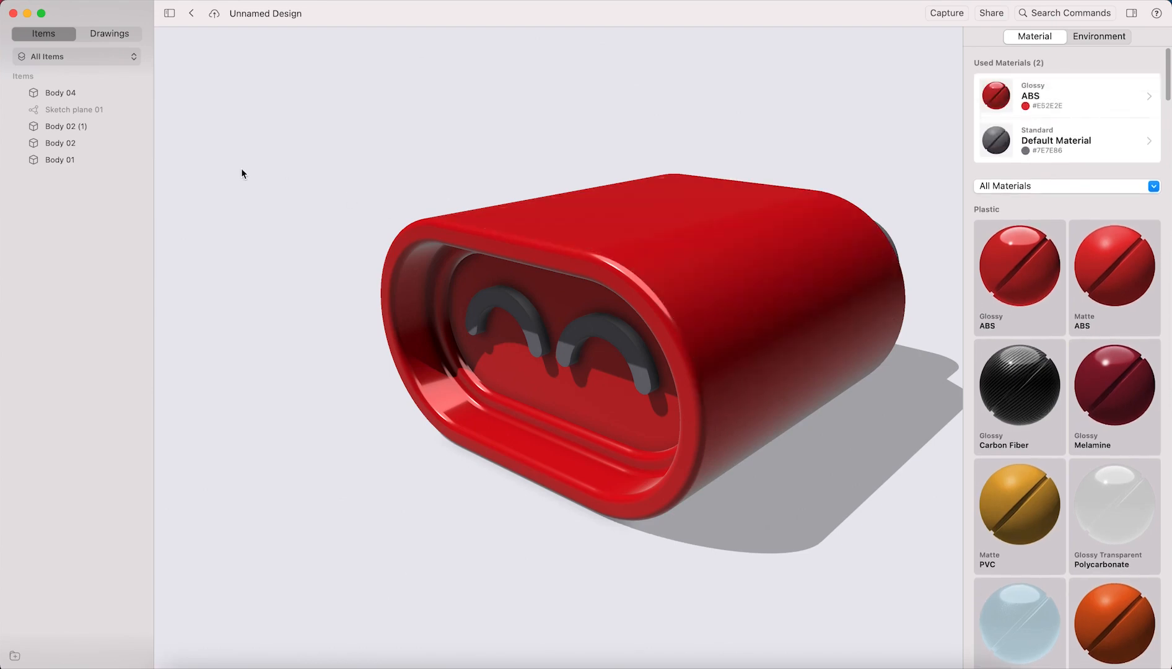
- Recolour the main body's Glossy ABS material to the light grey #EFF4F5
left_click(1026, 106)
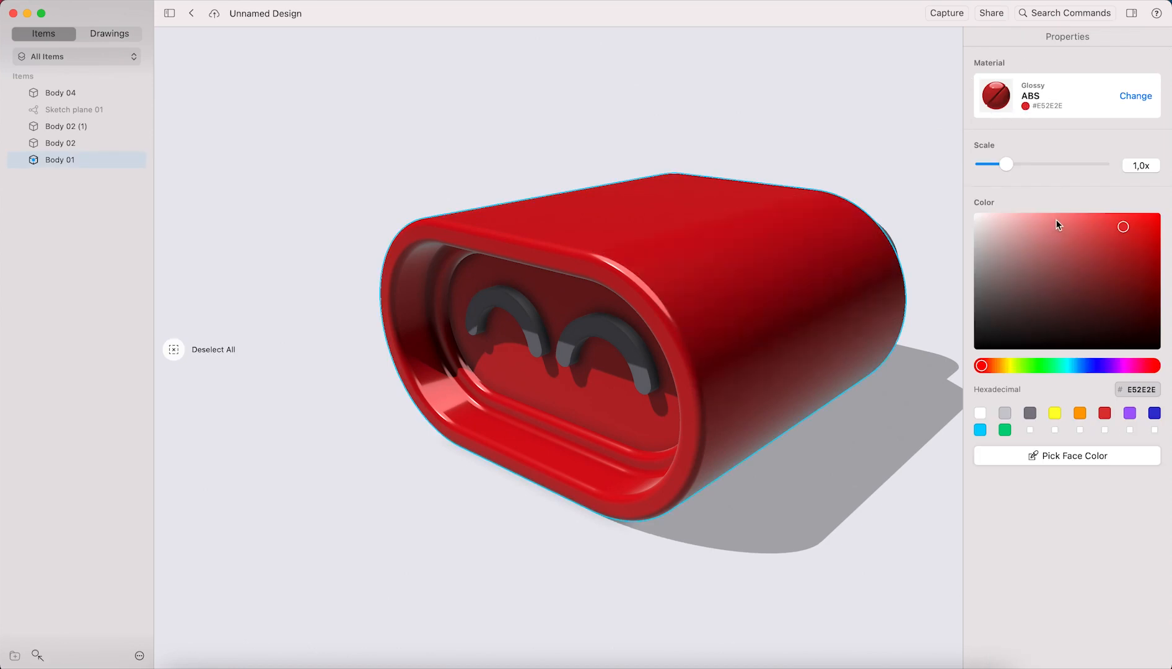
left_click(981, 227)
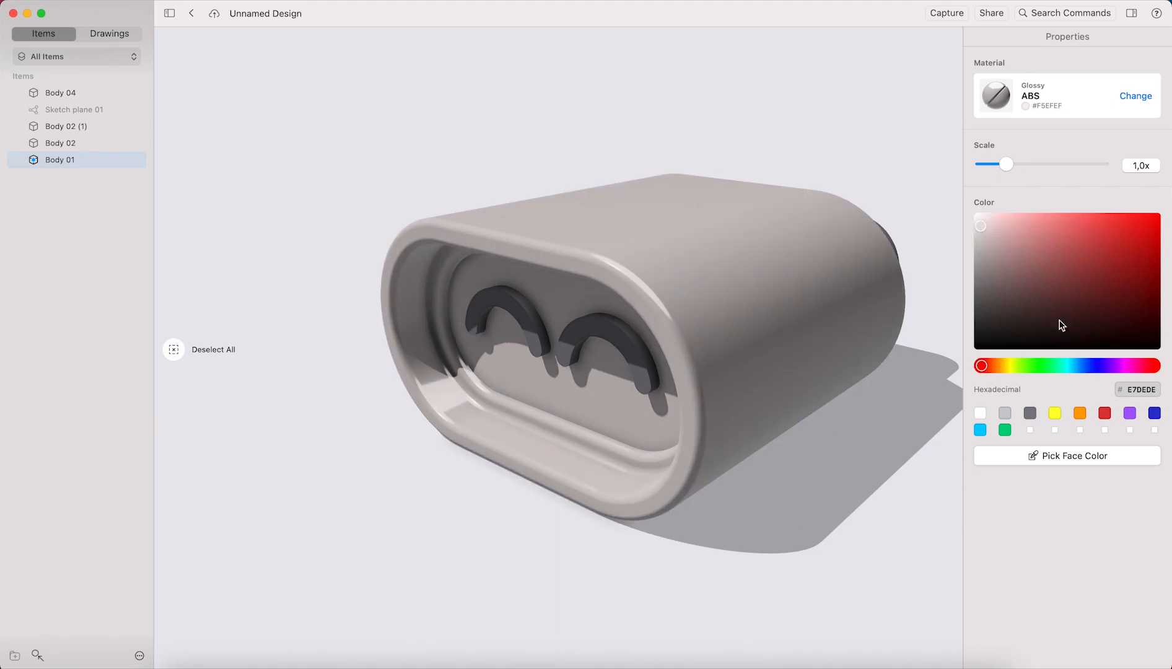
left_click(1073, 366)
left_click_drag(981, 229, 980, 220)
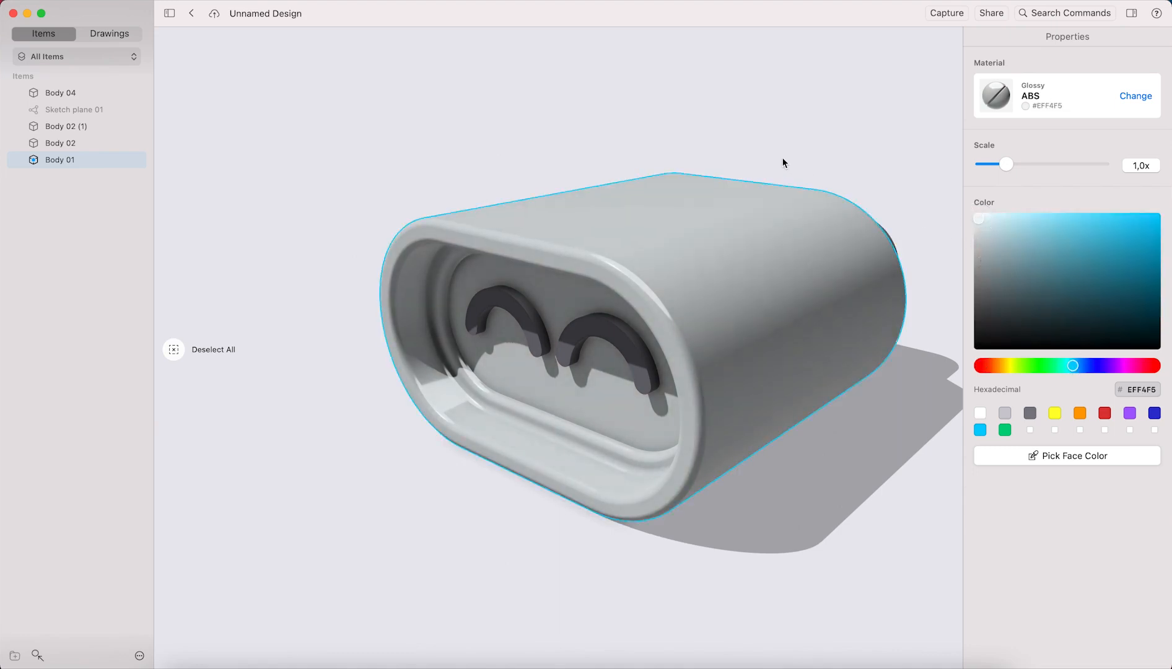
- Apply the Matte ABS material to both arched eye bodies, Body 02 and Body 02 (1)
left_click(598, 328)
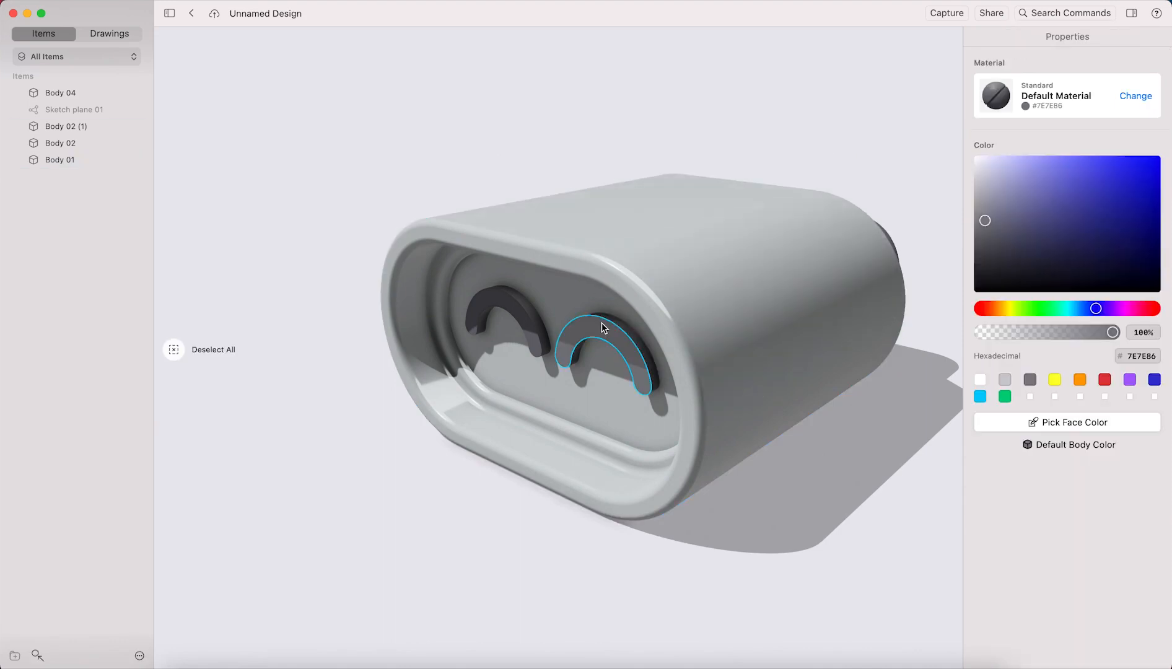
left_click(812, 109)
scroll(1100, 338, "down", 1)
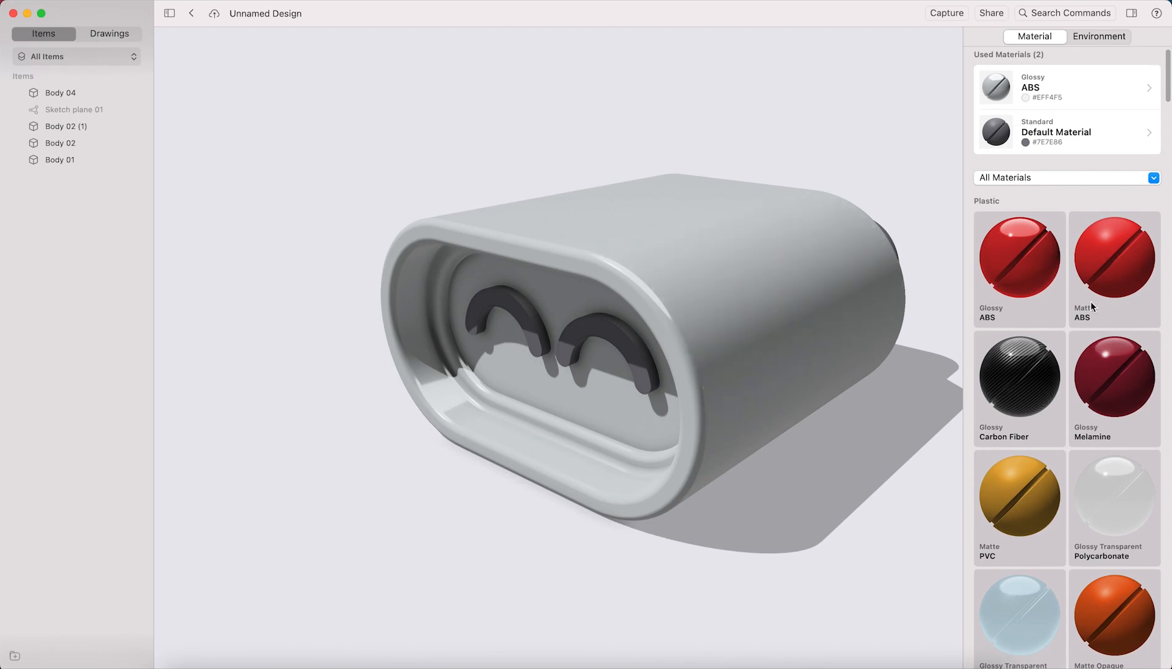
left_click_drag(1100, 248, 632, 352)
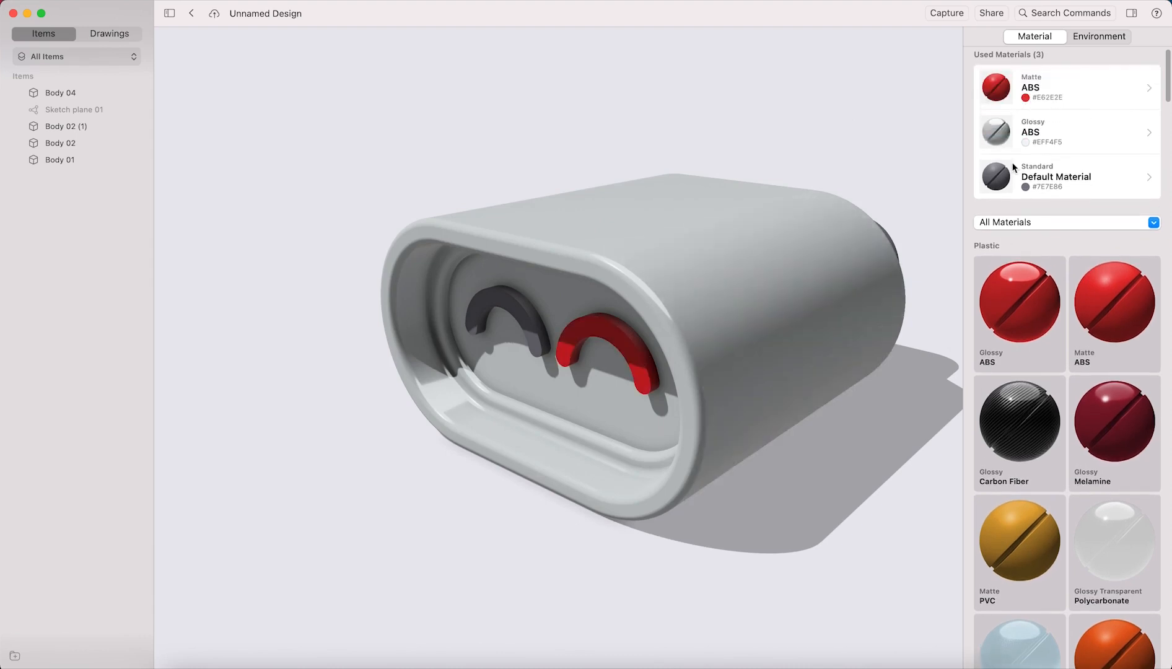
left_click_drag(998, 90, 538, 321)
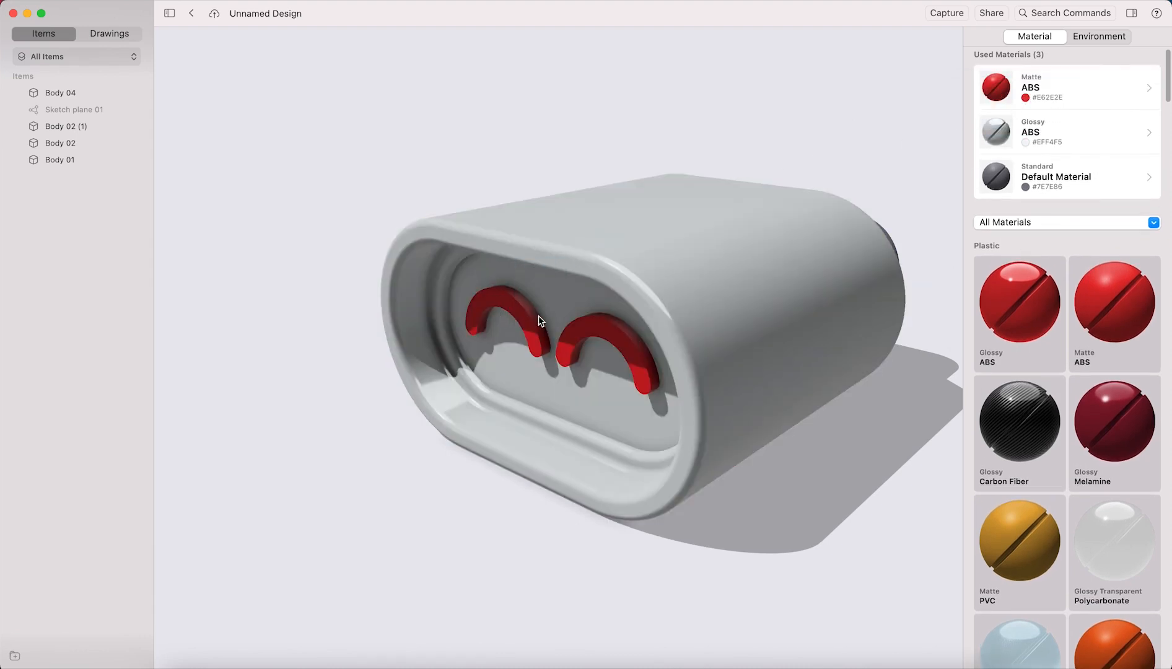
- Change the colour of the eyes' Matte ABS material to blue #2E87E6
left_click(1027, 99)
left_click_drag(1082, 370, 1080, 370)
left_click(1085, 371)
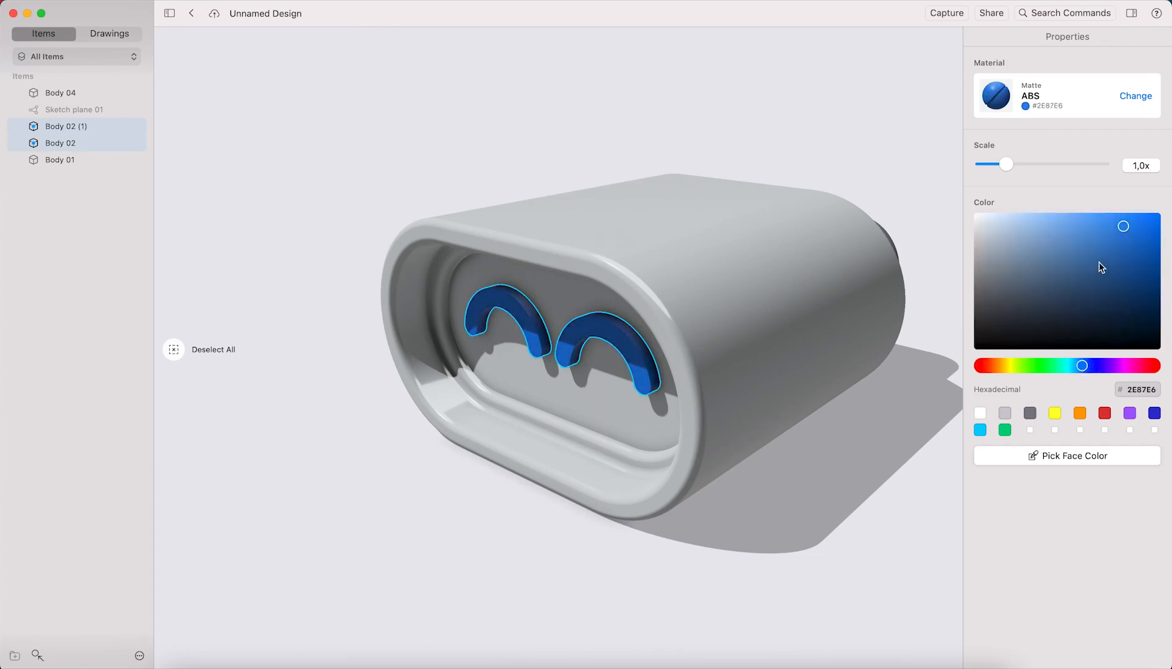
left_click(808, 136)
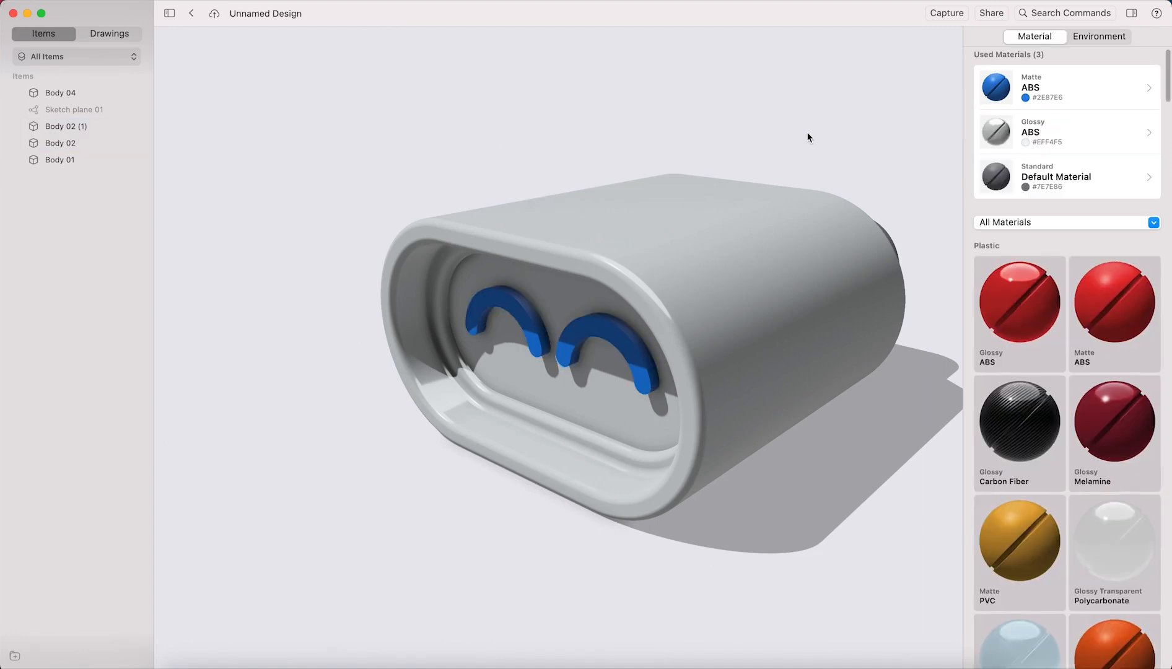
- Apply the Matte ABS material to the rear ring, Body 04
right_click_drag(798, 132, 762, 220)
left_click(782, 238)
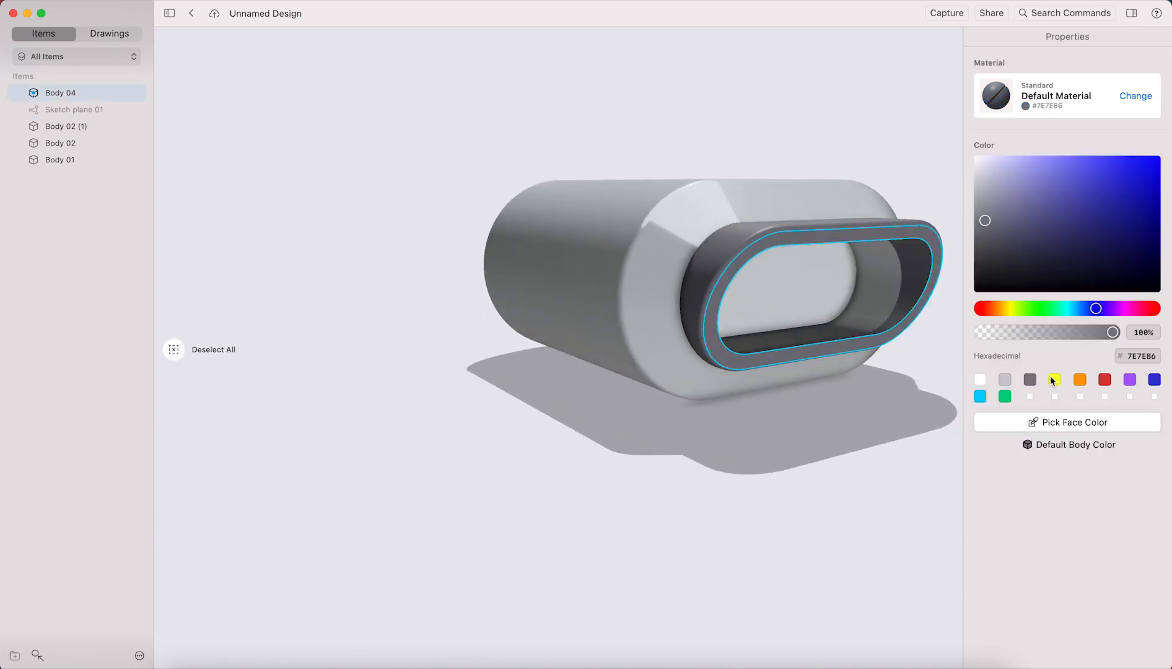
key("Escape")
left_click_drag(1109, 298, 910, 237)
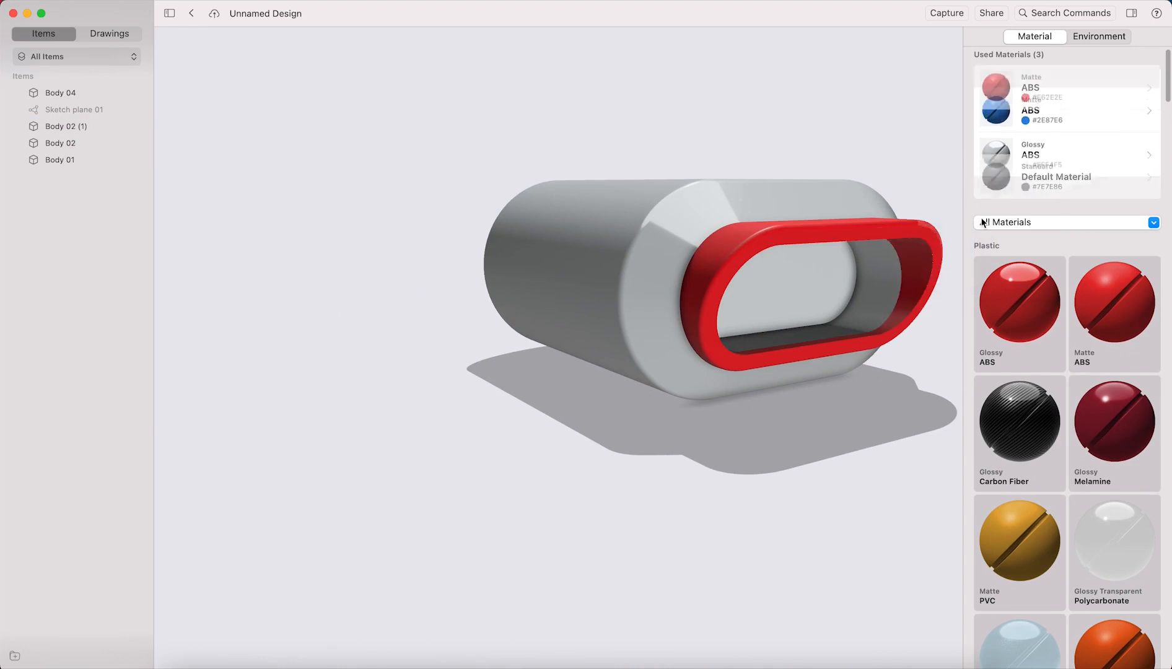
- Change the rear ring's Matte ABS colour to dark grey #454545
left_click(1027, 99)
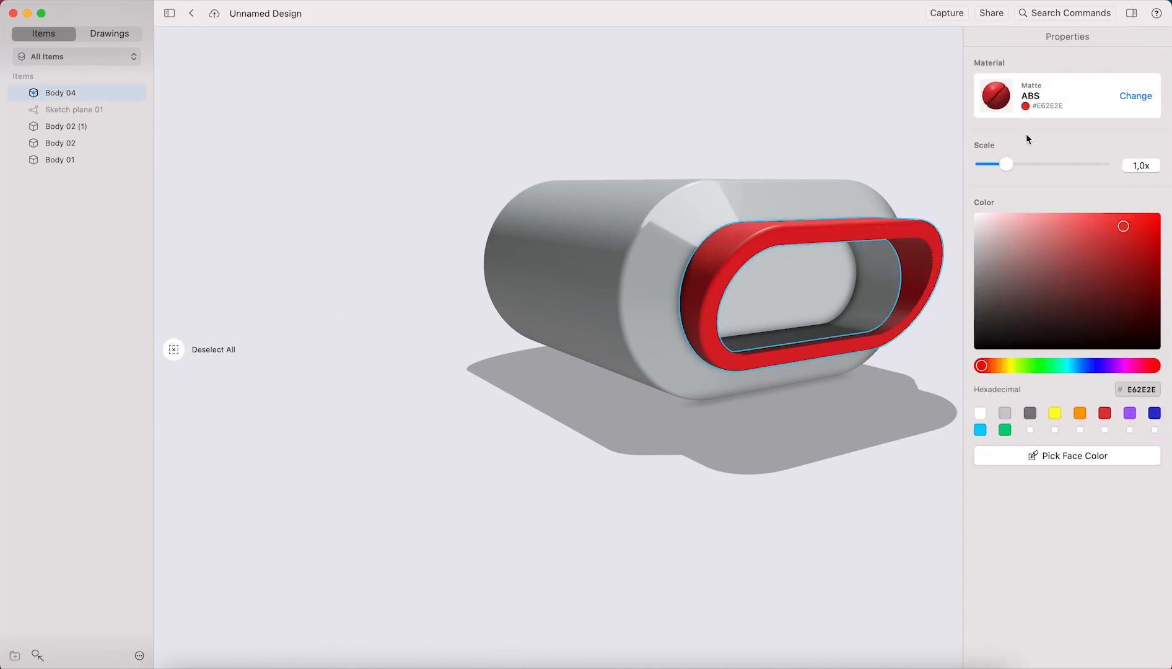
left_click(1026, 106)
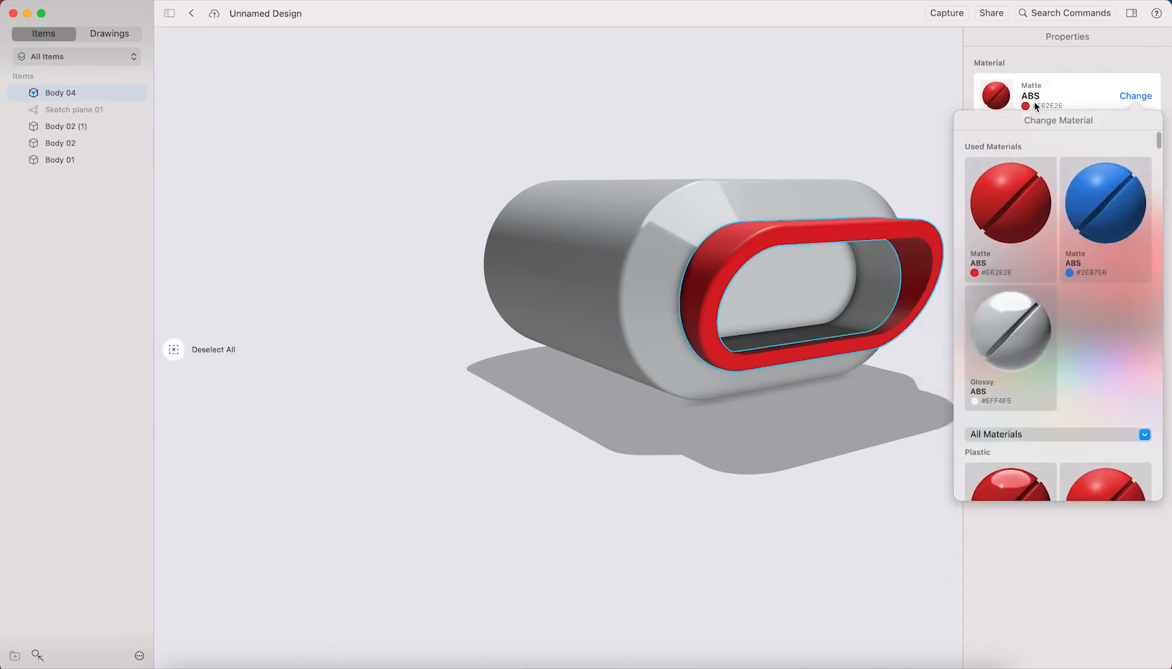
left_click(1030, 109)
left_click_drag(1008, 280, 954, 389)
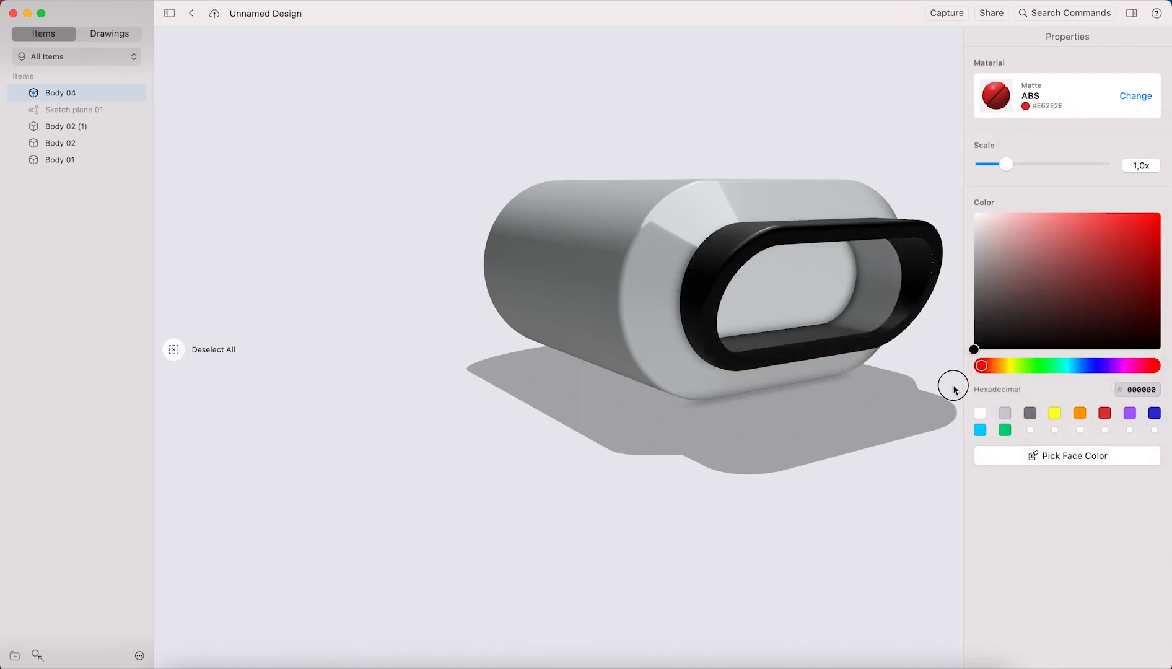
left_click_drag(955, 389, 972, 314)
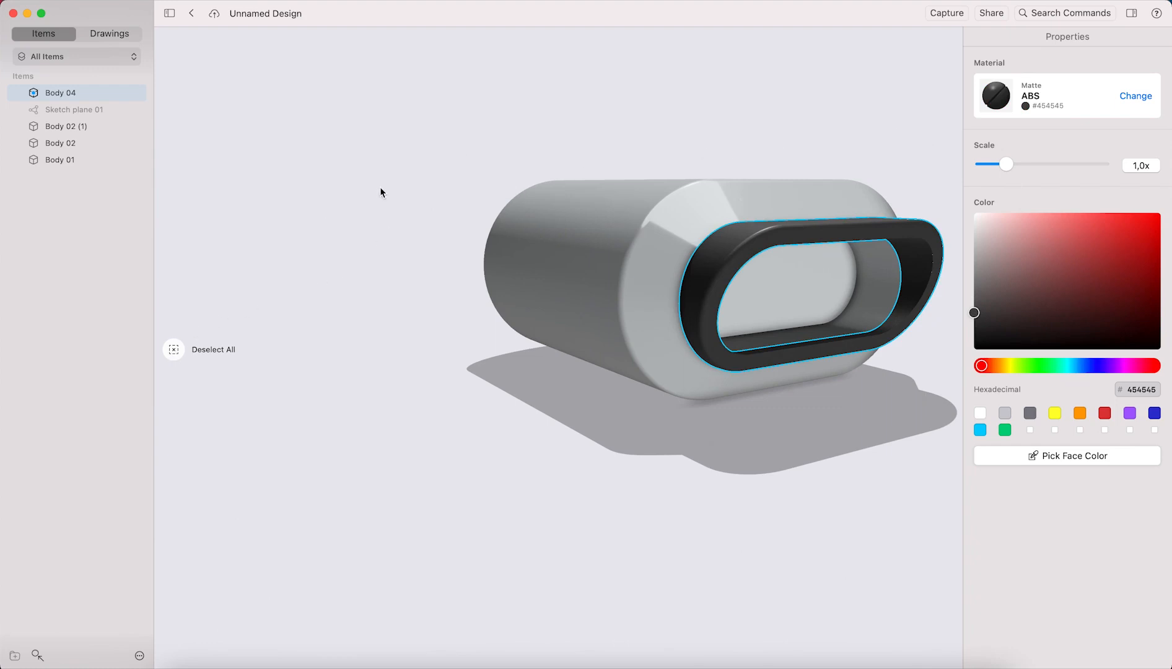
- Colour only the recessed face panel behind the eyes violet-blue #757BD4, keeping its Glossy ABS material
right_click_drag(426, 174, 572, 181)
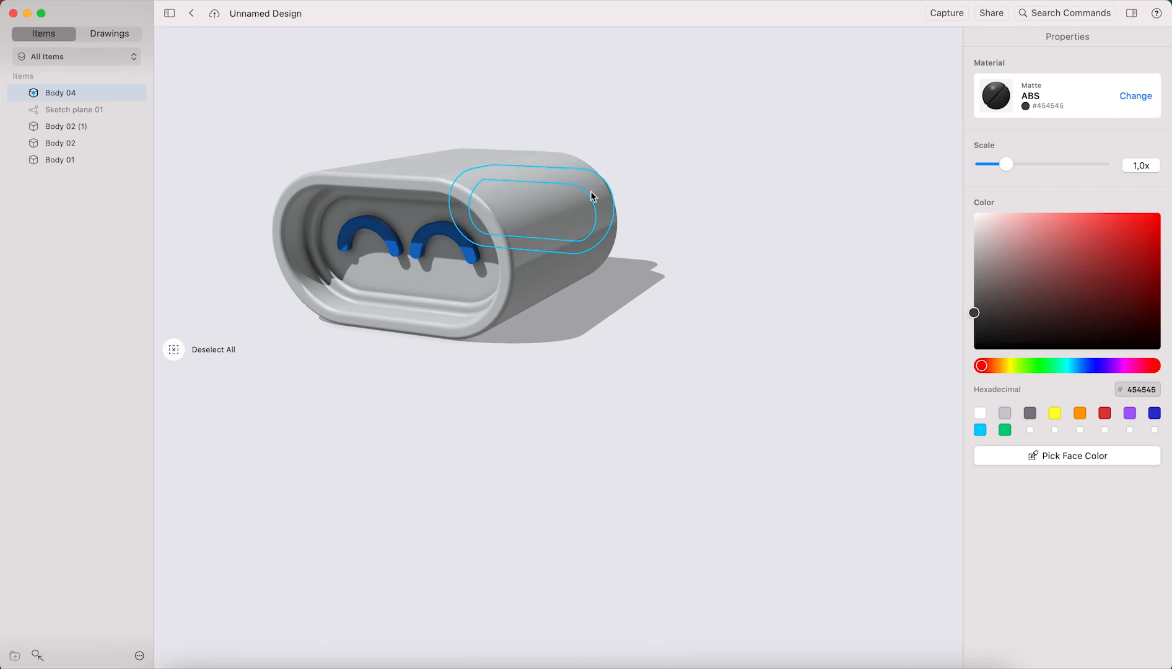
left_click(415, 278)
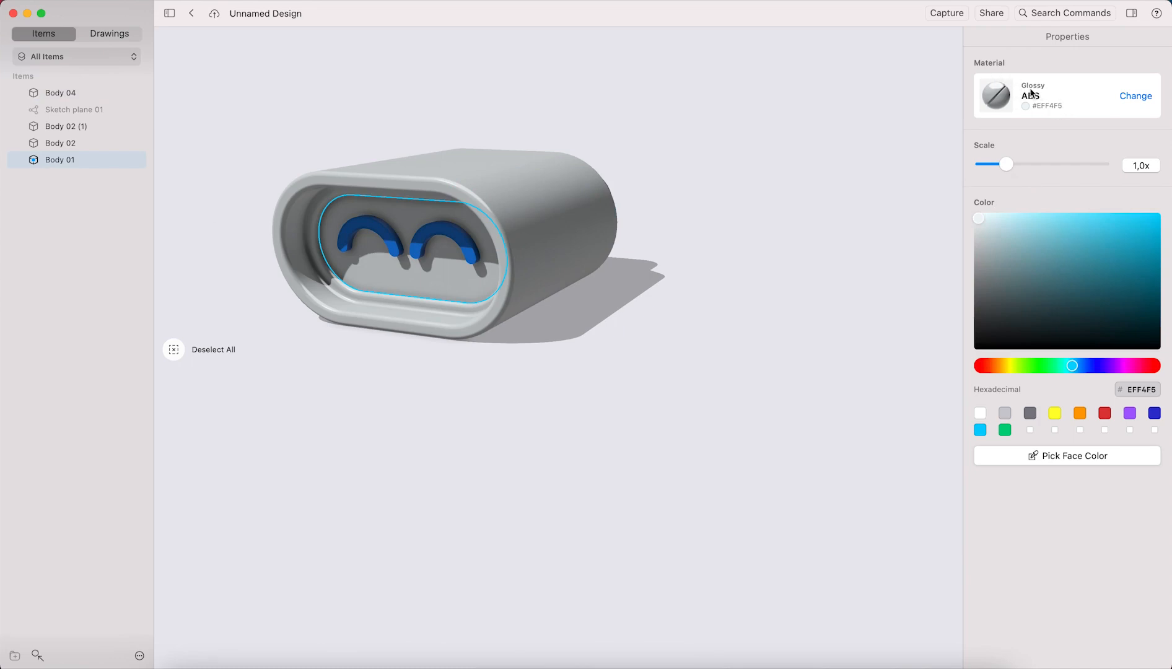
left_click(1095, 367)
left_click(1057, 236)
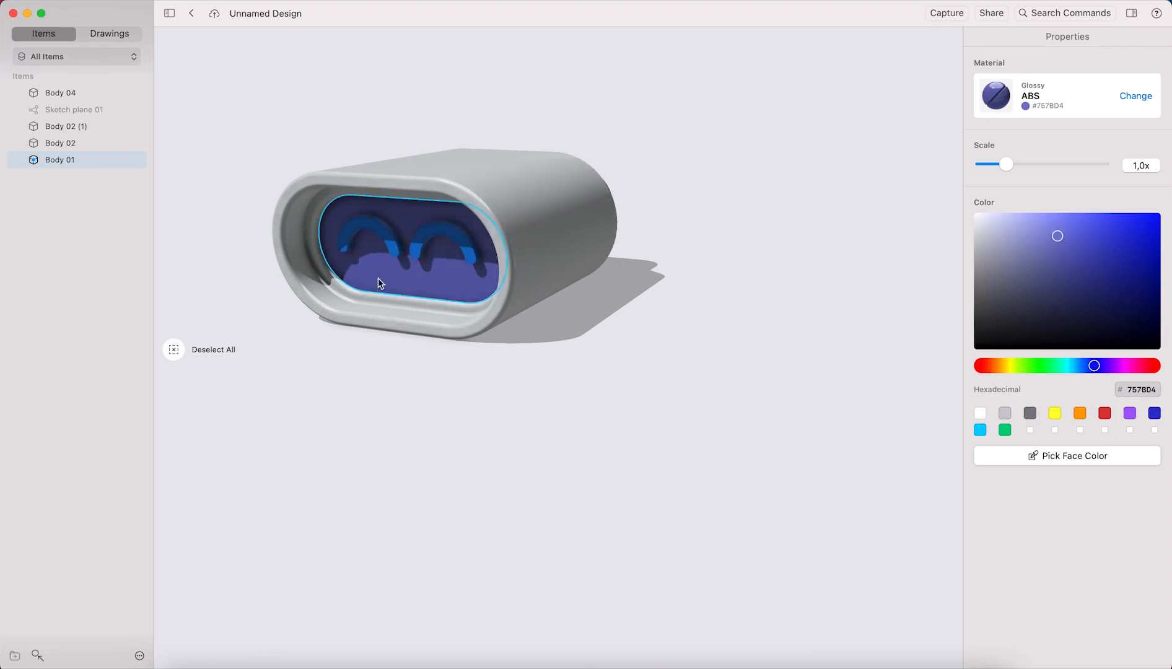
- Recolour the recessed face panel's Glossy ABS material behind the eyes near-black #0D0D0D
left_click(793, 142)
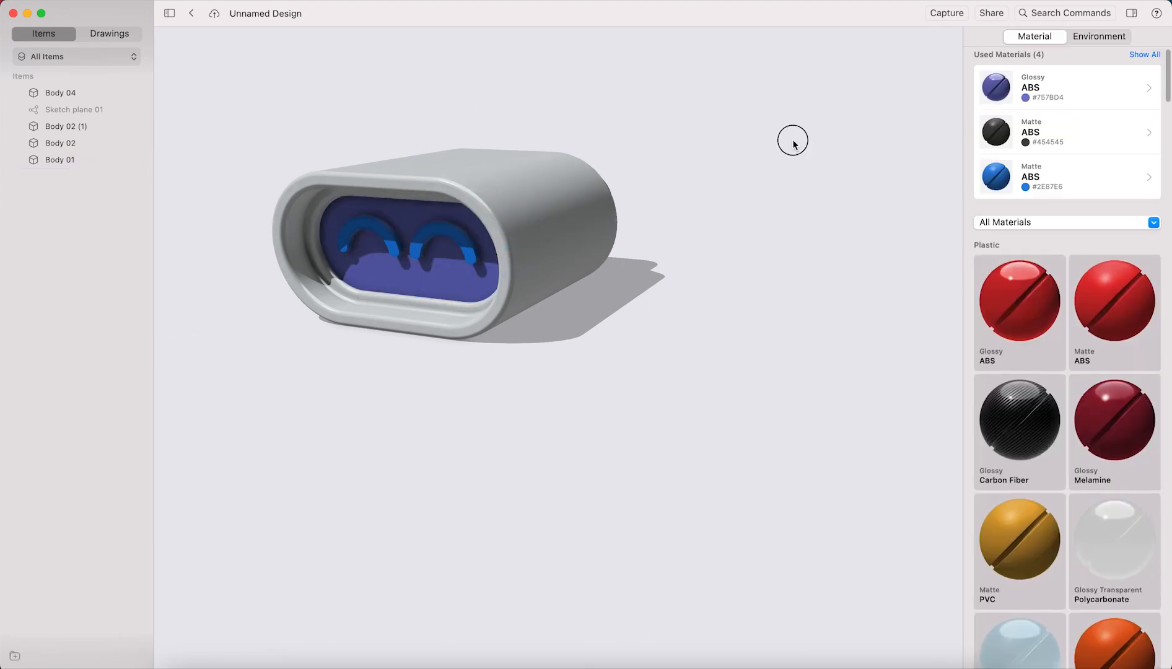
left_click(1023, 97)
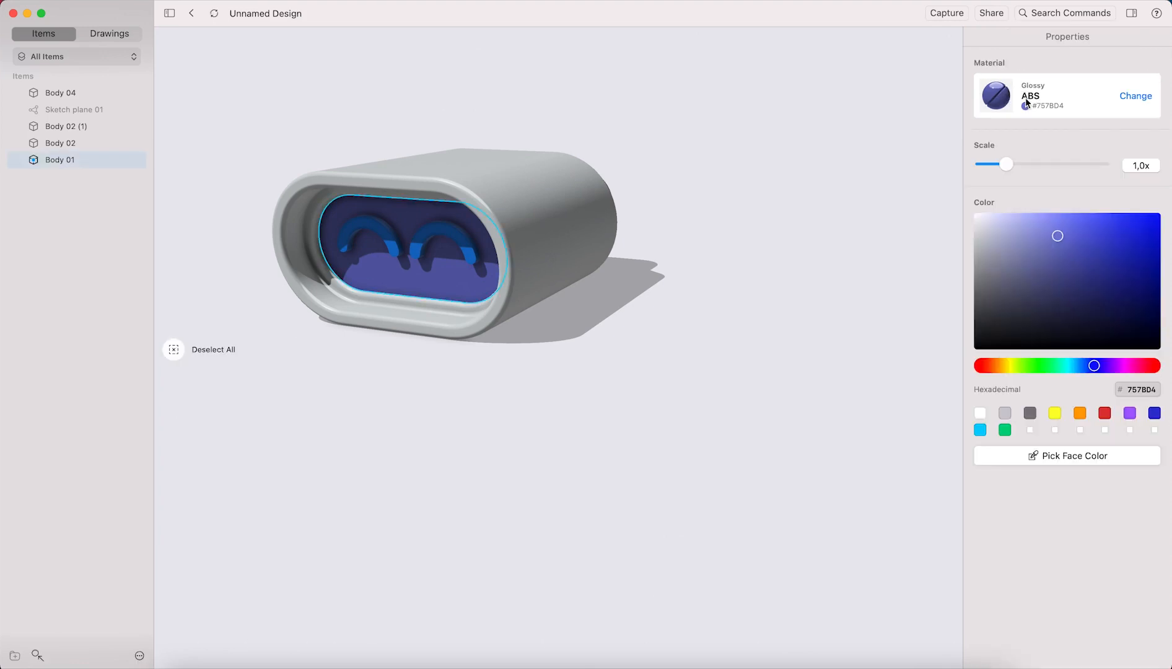
left_click_drag(994, 320, 966, 325)
left_click_drag(1089, 367, 1083, 366)
left_click_drag(986, 337, 965, 346)
- Colour the recessed rear face inside the dark ring violet-blue #7274DE, keeping its Glossy ABS material
right_click_drag(675, 231, 877, 264)
left_click(876, 262)
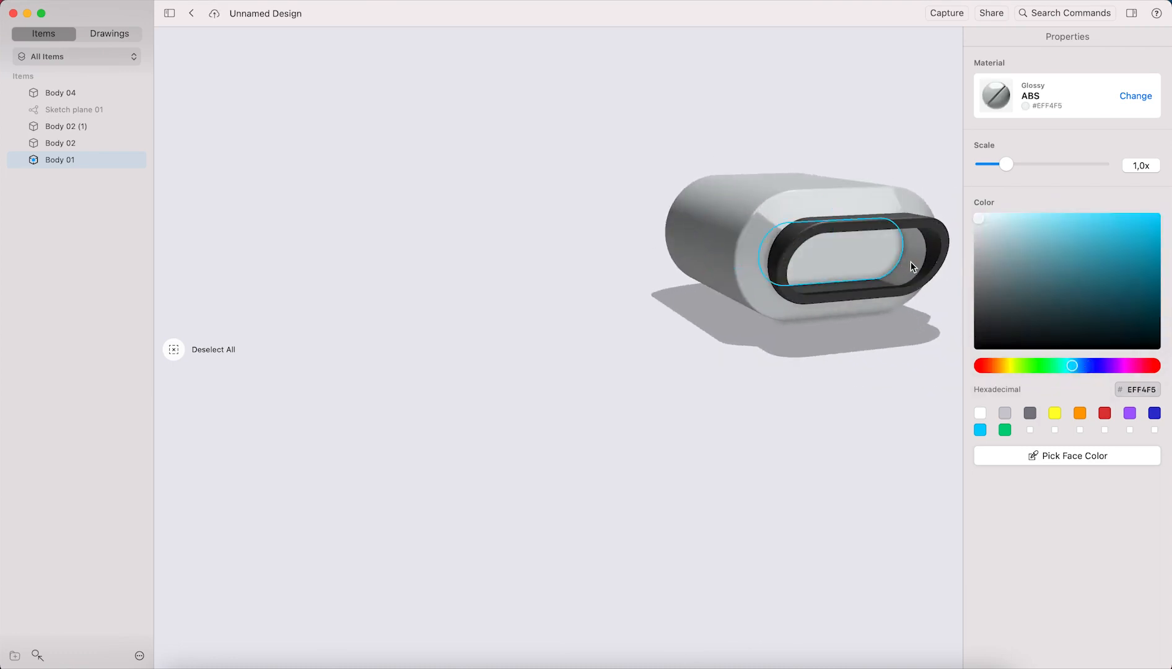
right_click_drag(869, 265, 835, 282)
scroll(782, 220, "down", 10)
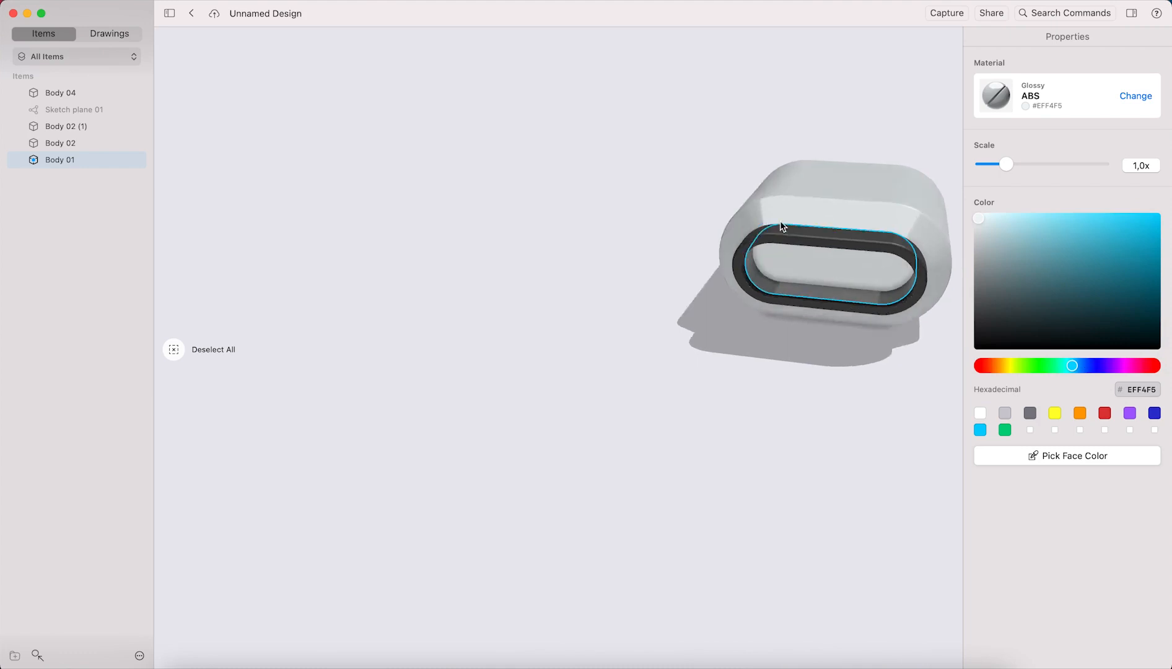
left_click(823, 279)
right_click_drag(858, 237, 915, 311)
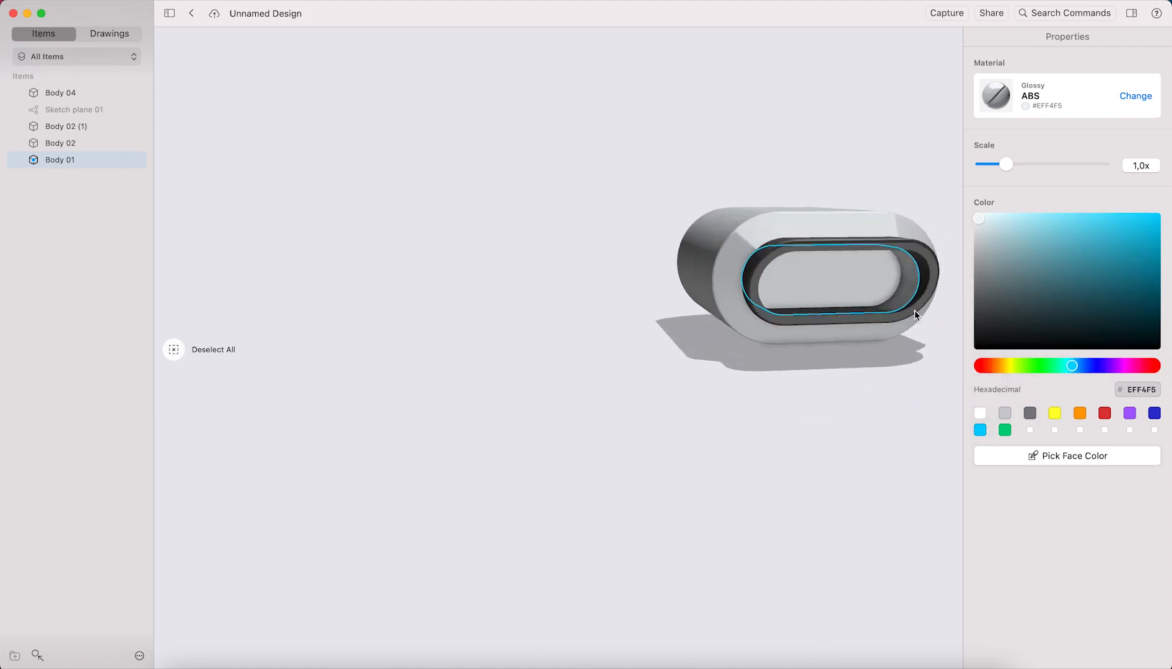
left_click(1096, 367)
left_click(1066, 232)
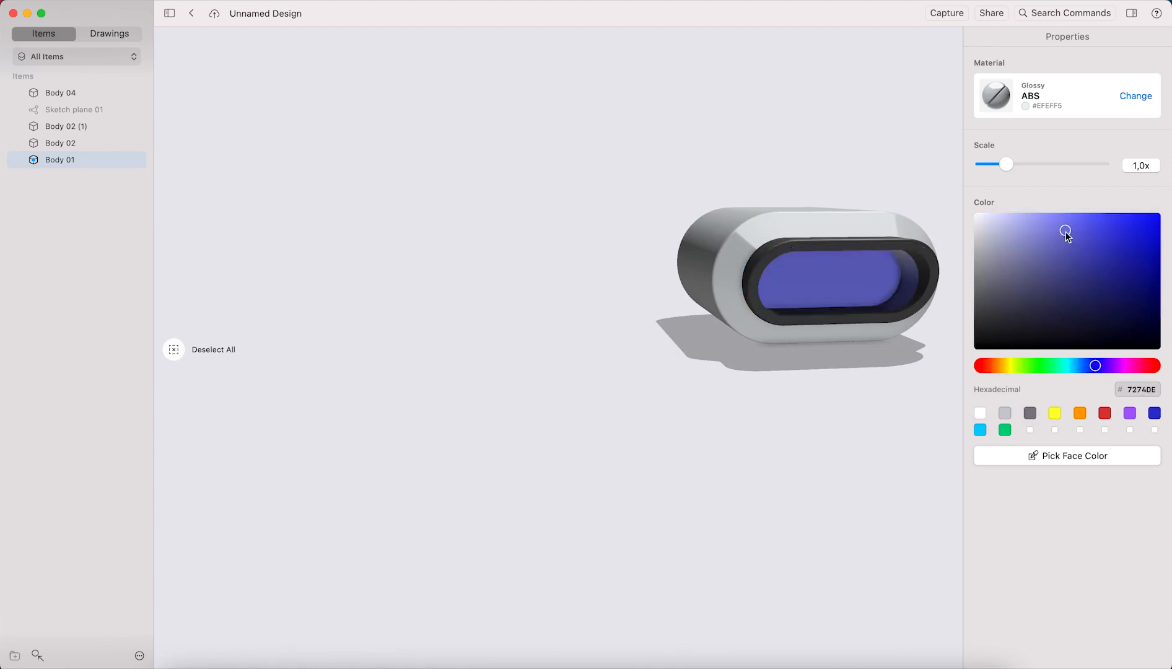
- Apply the already used near-black Glossy ABS #0D0D0D material to the recessed face inside the rear ring
left_click(880, 186)
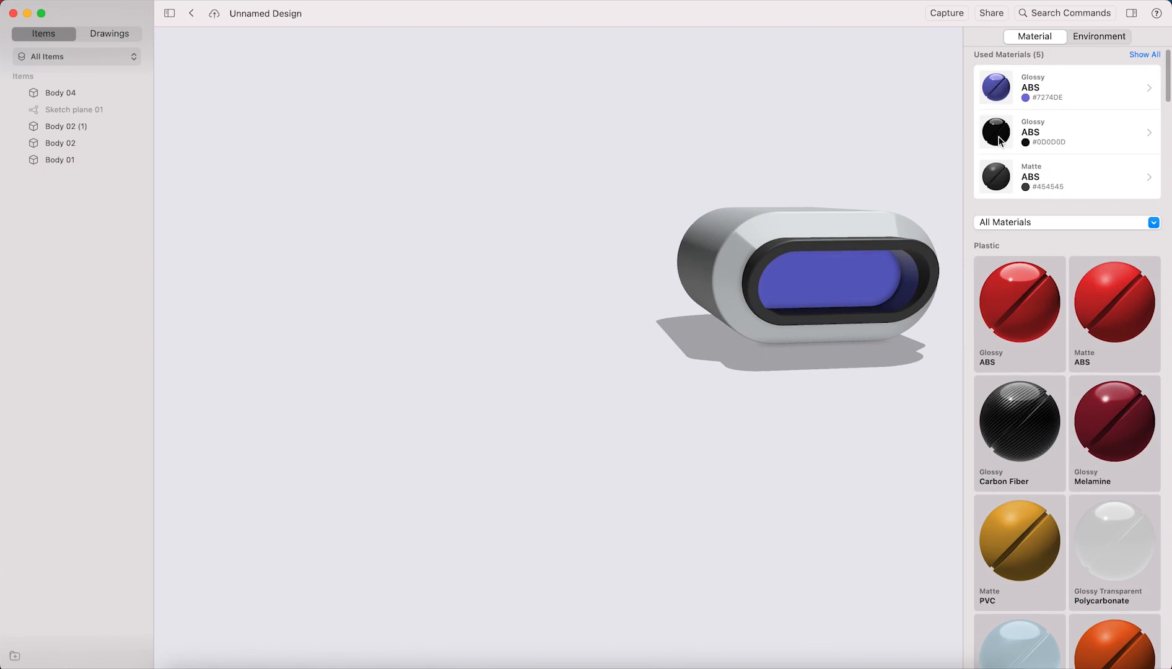
left_click_drag(1003, 140, 890, 284)
right_click_drag(805, 142, 834, 199)
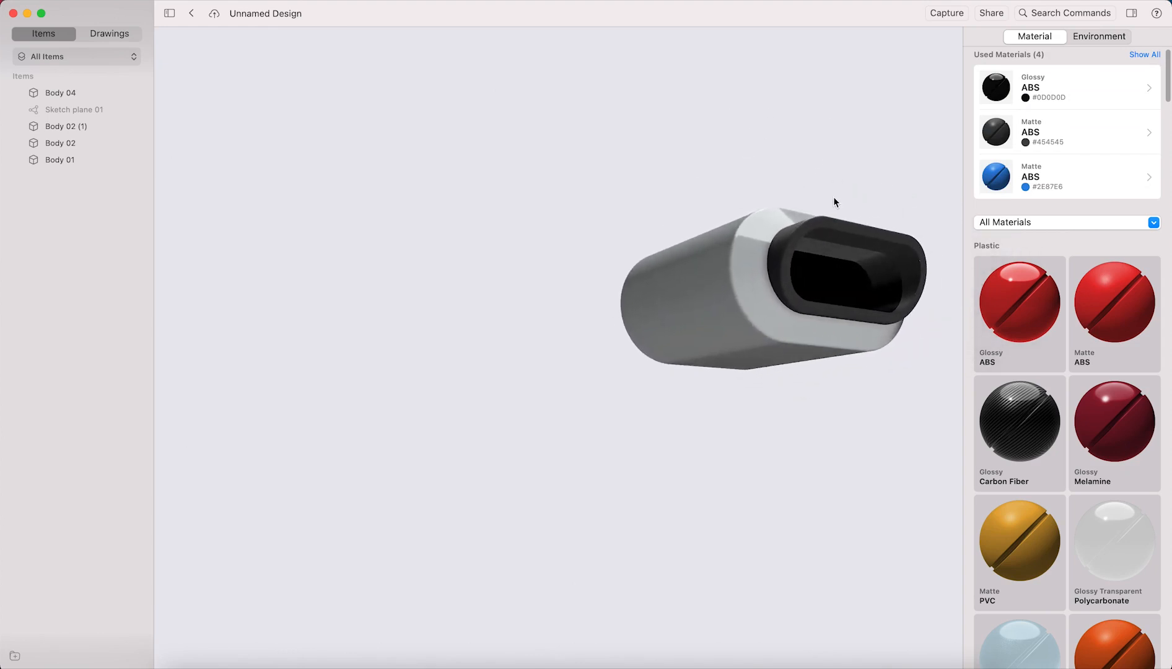
right_click_drag(689, 170, 717, 142)
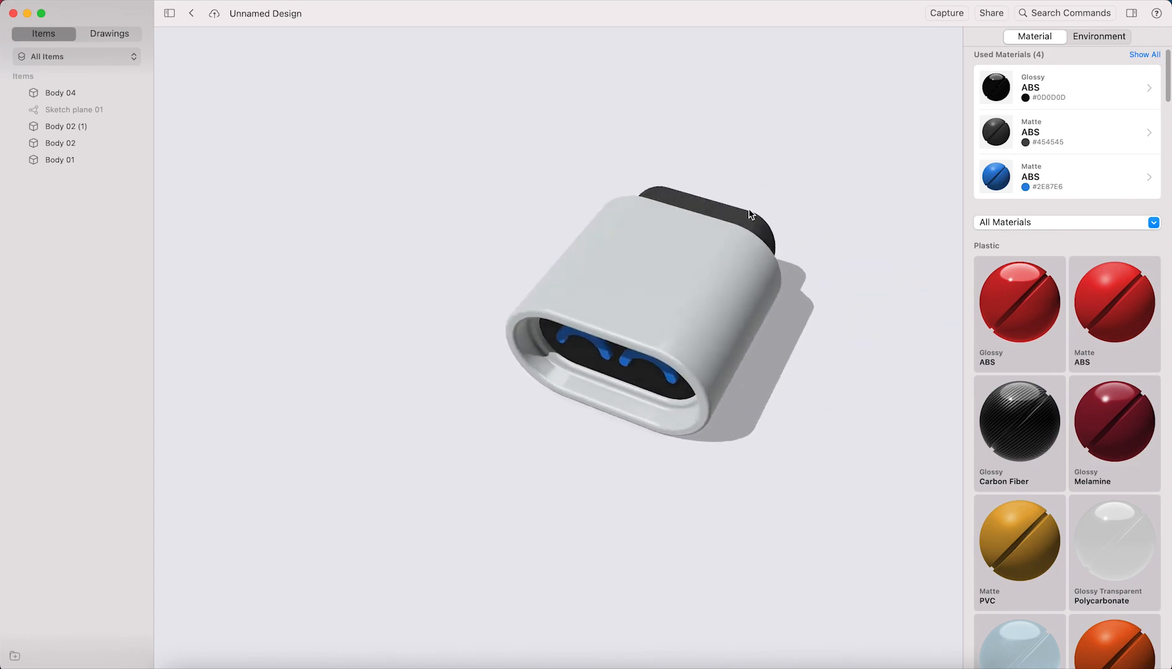
right_click_drag(749, 214, 747, 230)
right_click_drag(722, 335, 683, 303)
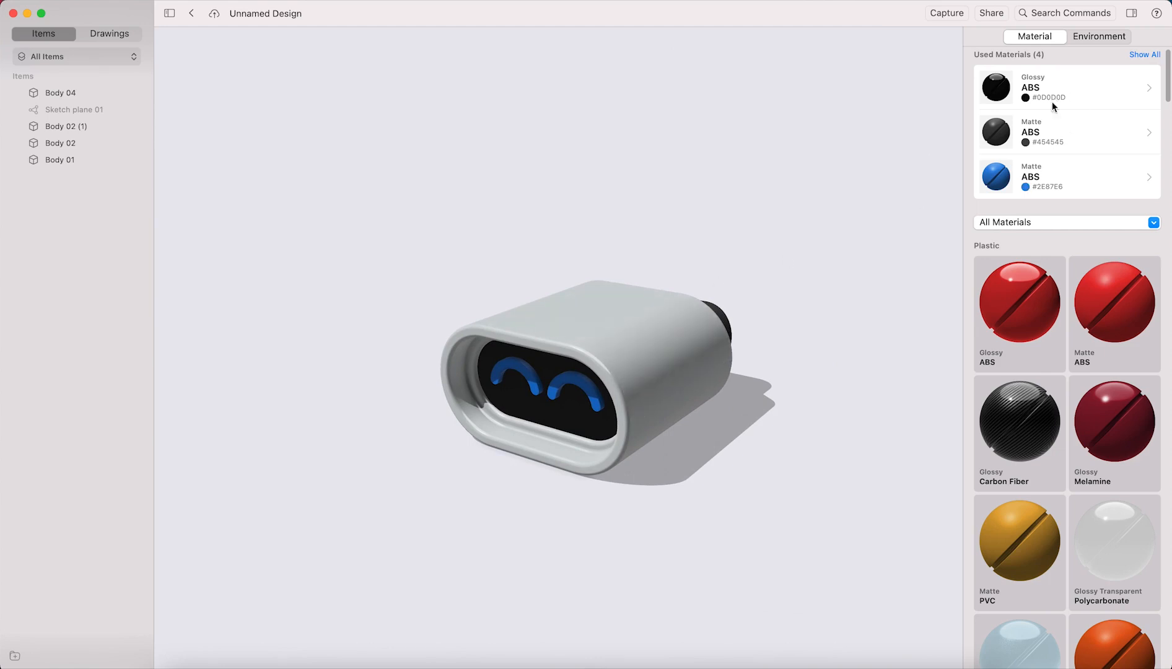
- Return to modelling and sketch a triangle with a 60 mm base and two 42.43 mm sides on the head's top, centred on the flat face's side edge
right_click_drag(847, 191, 649, 287)
scroll(605, 246, "up", 10)
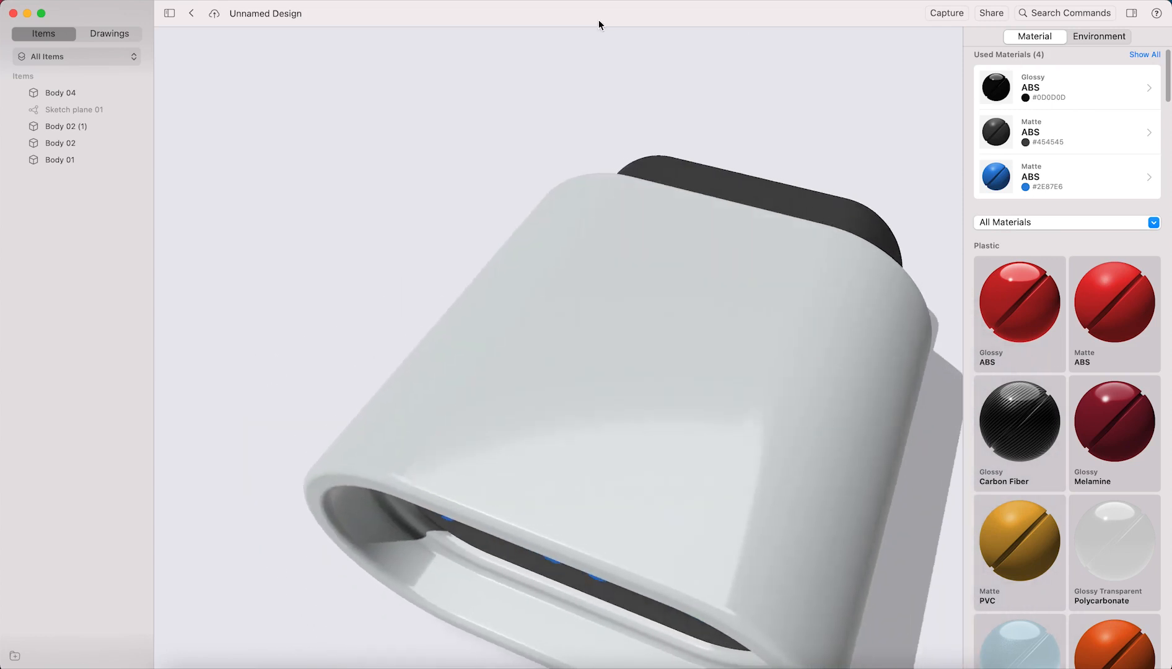
left_click(190, 14)
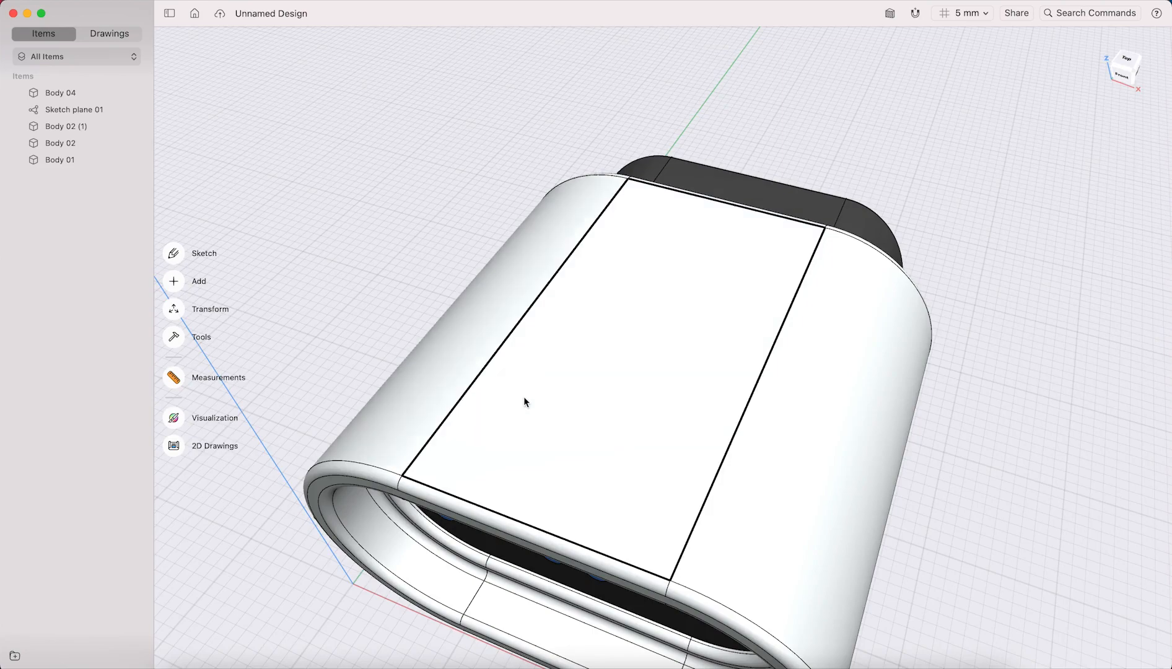
left_click(635, 375)
key("l")
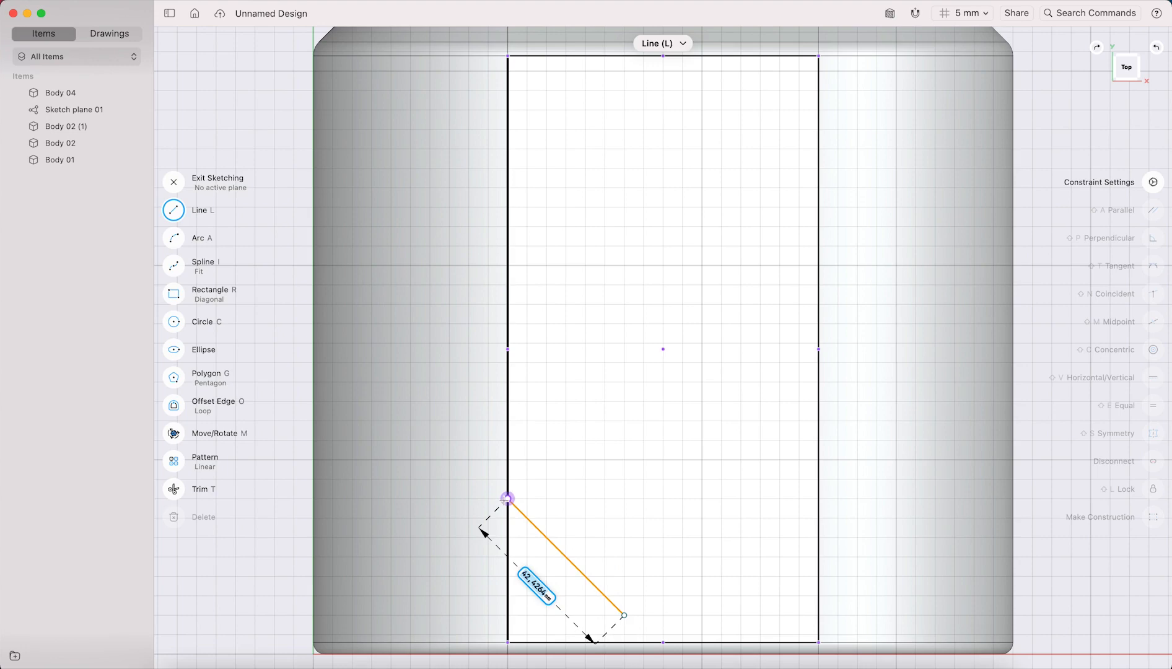
left_click(507, 499)
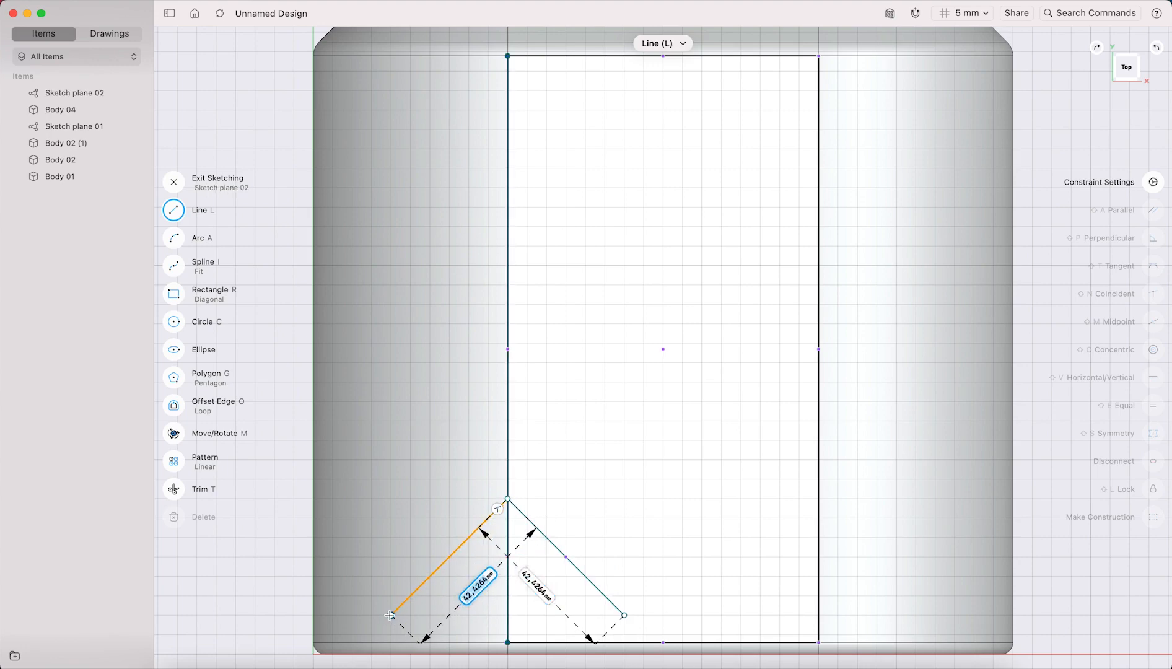
left_click(390, 616)
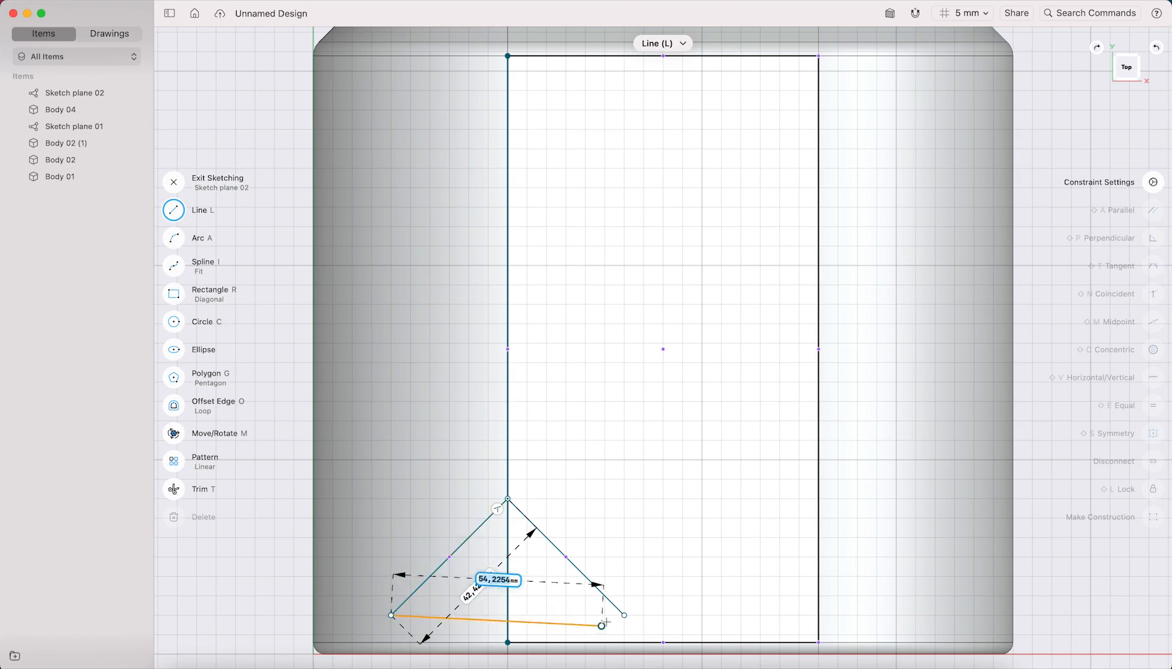
left_click(625, 615)
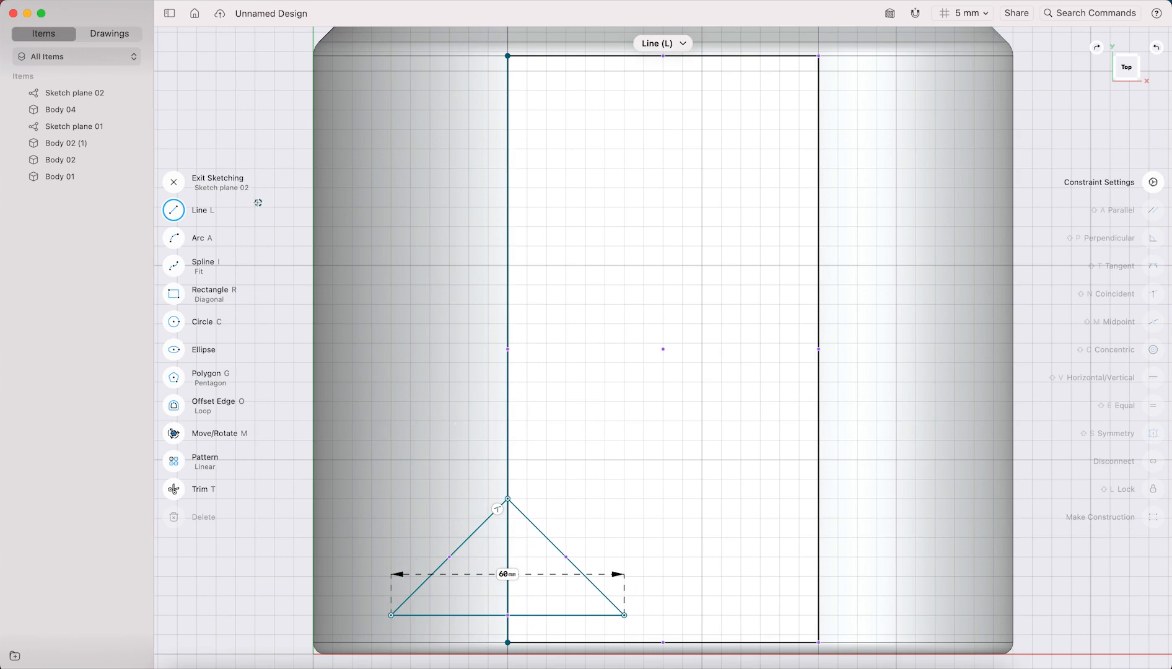
left_click(174, 185)
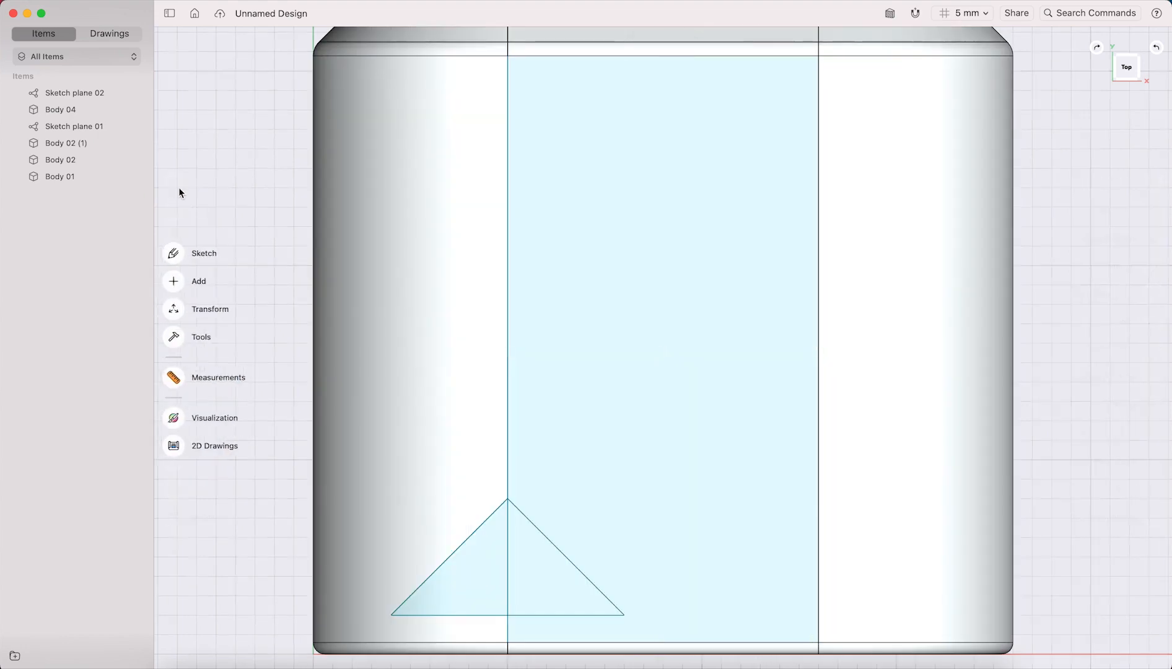
- Extrude both halves of the triangle 30 mm upward as a new body separate from the head
right_click_drag(499, 407, 507, 291)
left_click(416, 471)
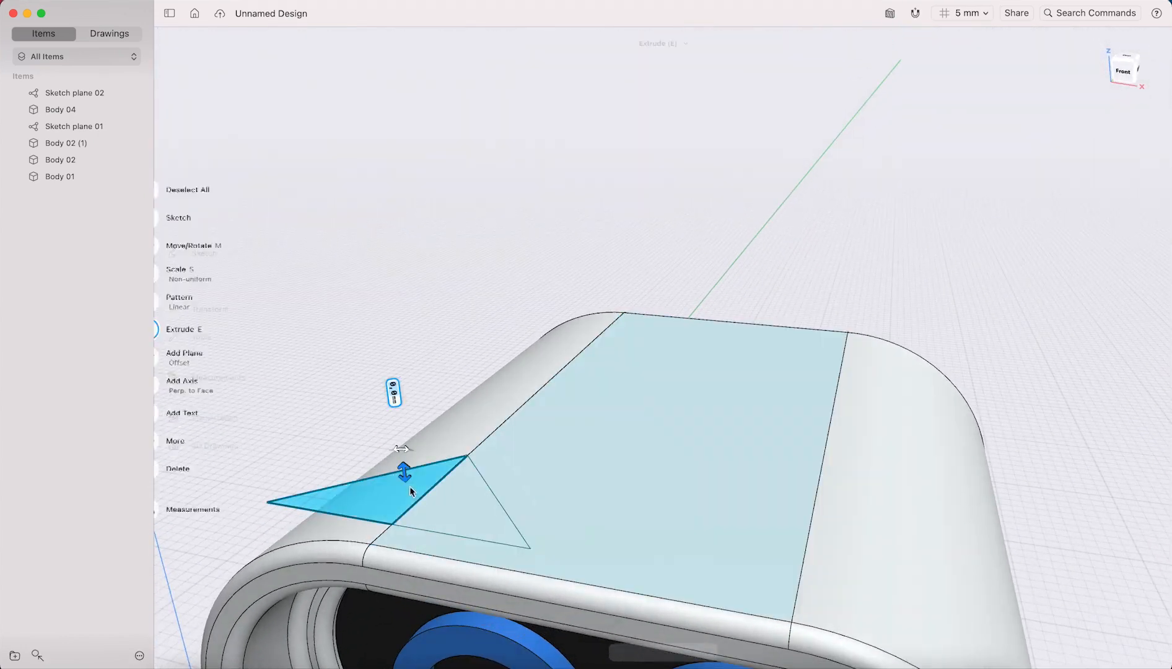
left_click(475, 513)
right_click_drag(413, 331, 549, 385)
left_click_drag(550, 326, 550, 259)
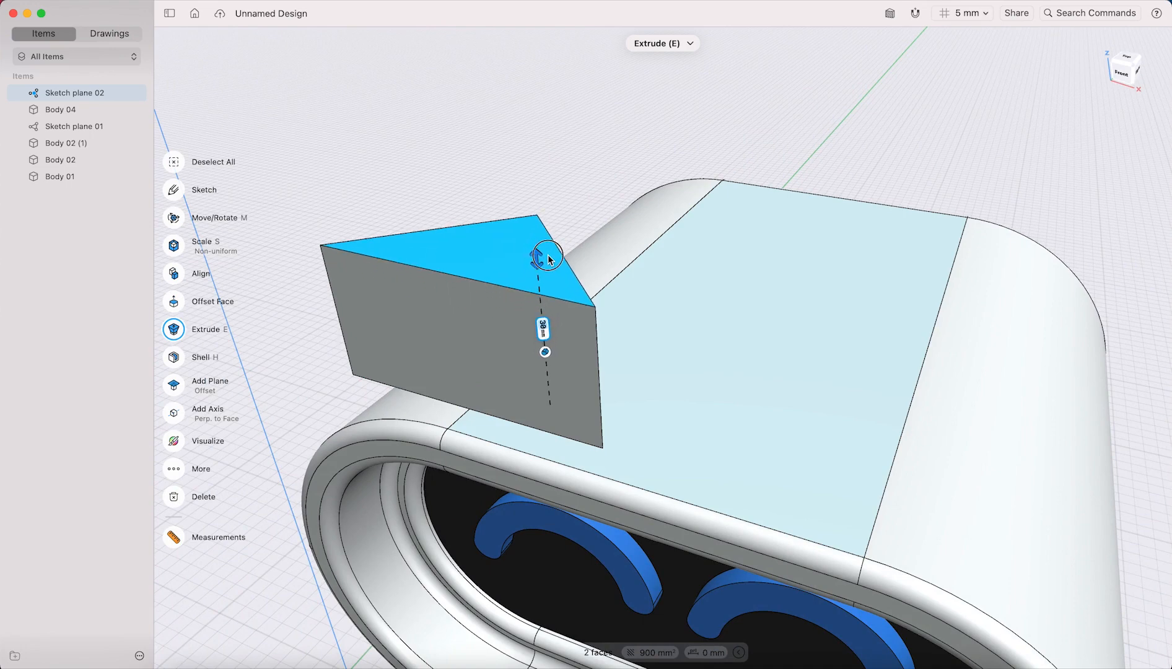
left_click(644, 384)
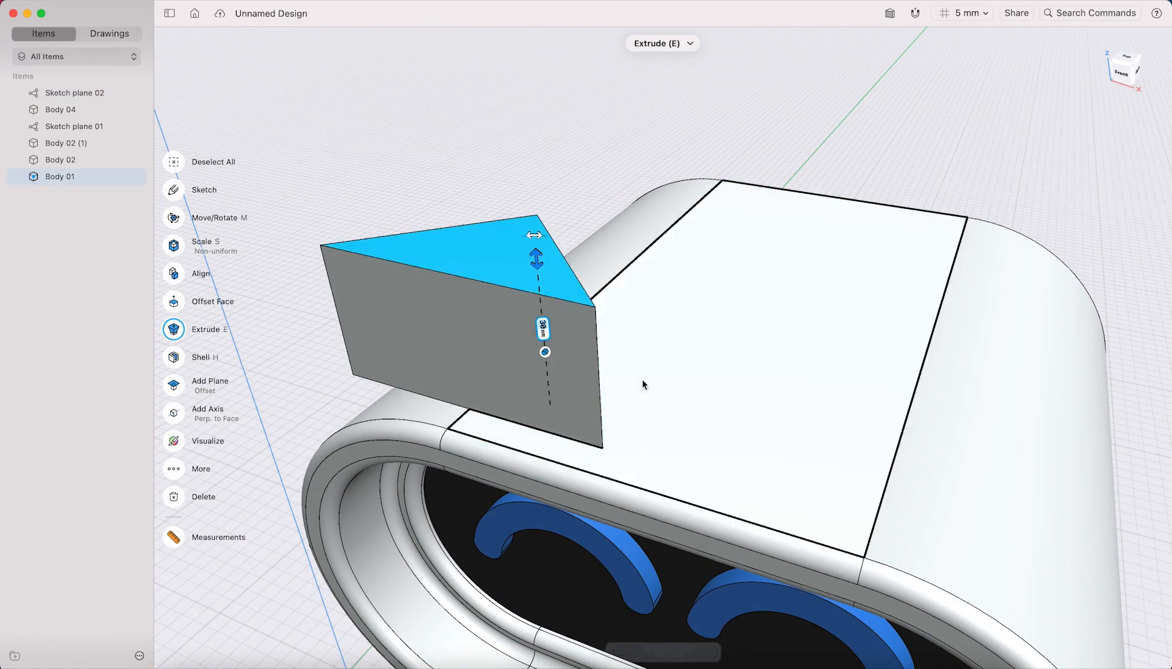
mouse_move(644, 384)
right_mouse_down()
mouse_move(657, 334)
mouse_move(702, 350)
mouse_move(636, 404)
right_mouse_up()
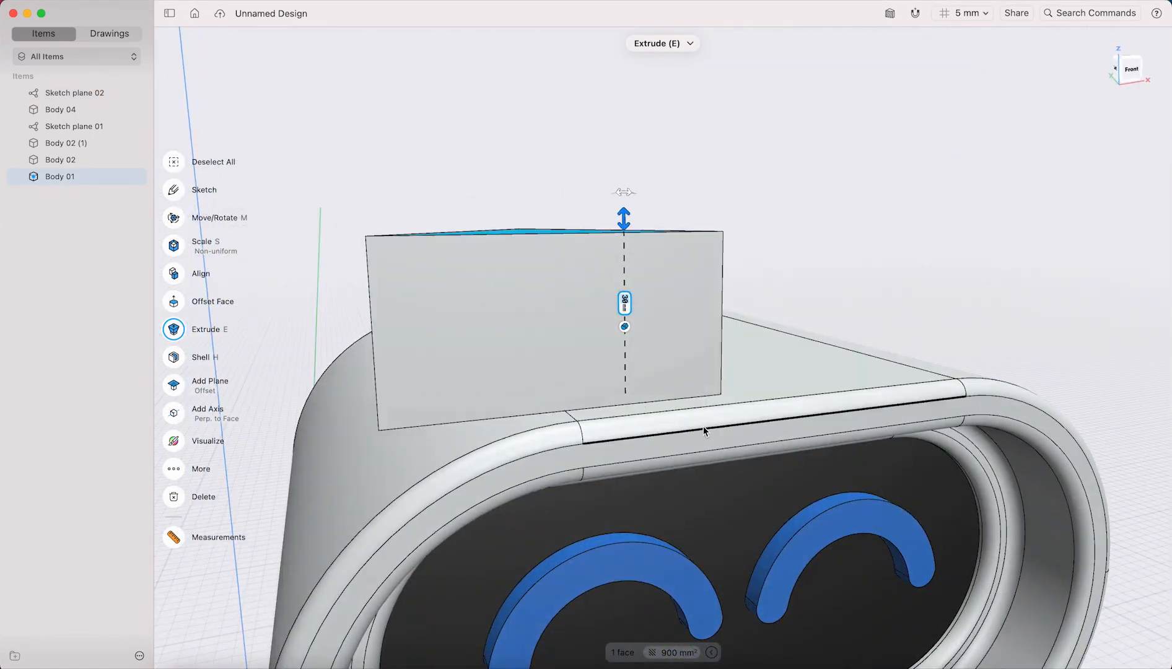
right_click_drag(740, 331, 693, 343)
left_click(652, 307)
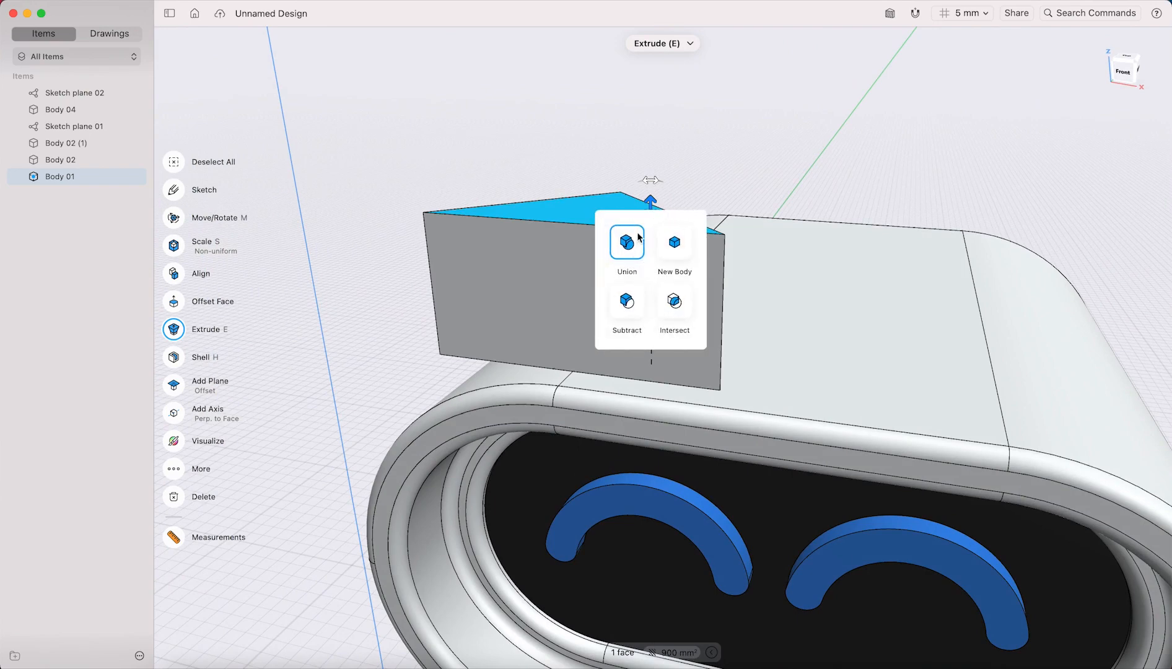
left_click(675, 248)
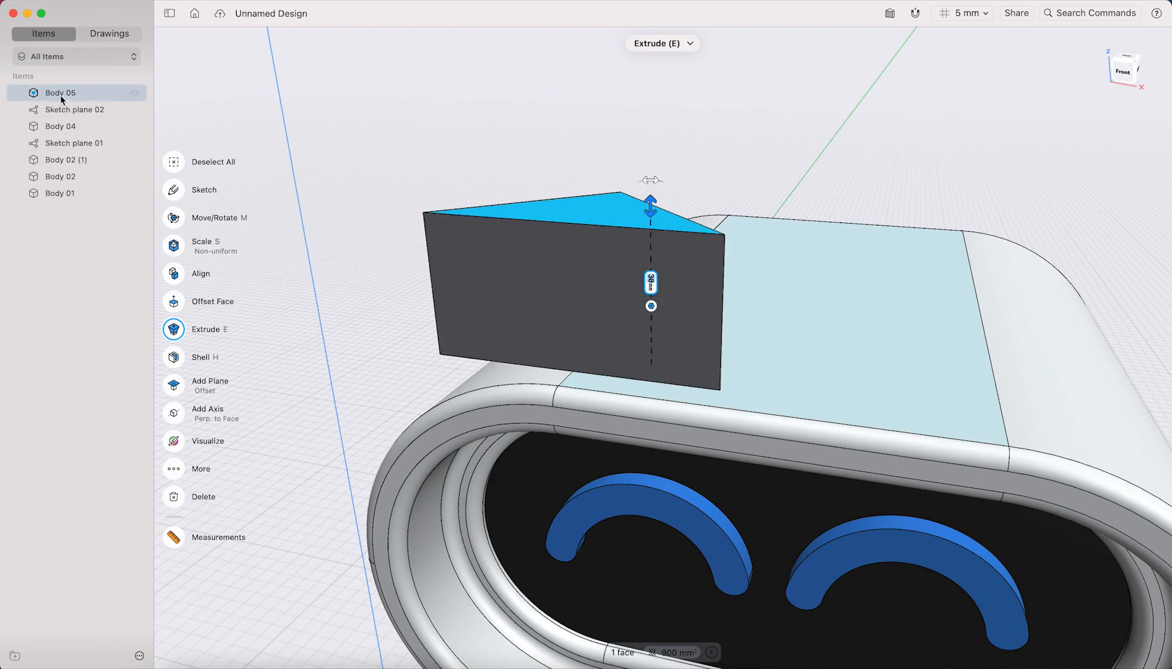
left_click(515, 103)
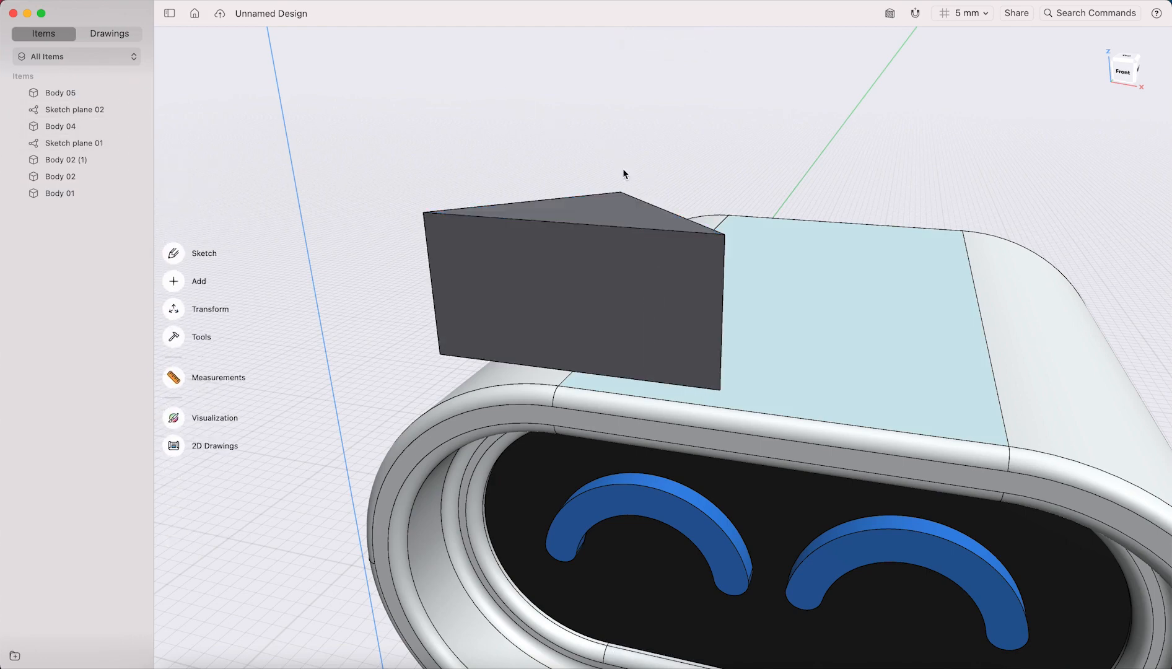
- Offset the triangular block's top face upward to a total height of 40 mm
left_click(605, 211)
left_click_drag(606, 197, 601, 146)
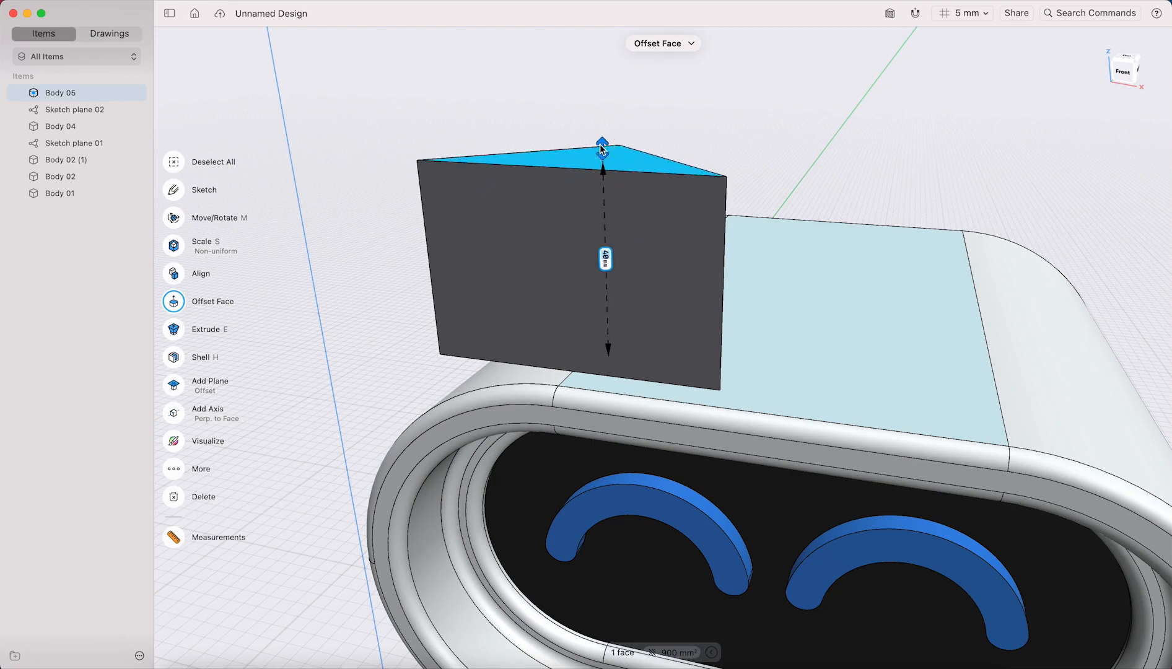
left_click(516, 128)
- Chamfer the two shorter top edges of the triangular block by about 21 mm
right_click_drag(625, 118, 589, 186)
left_click(591, 188)
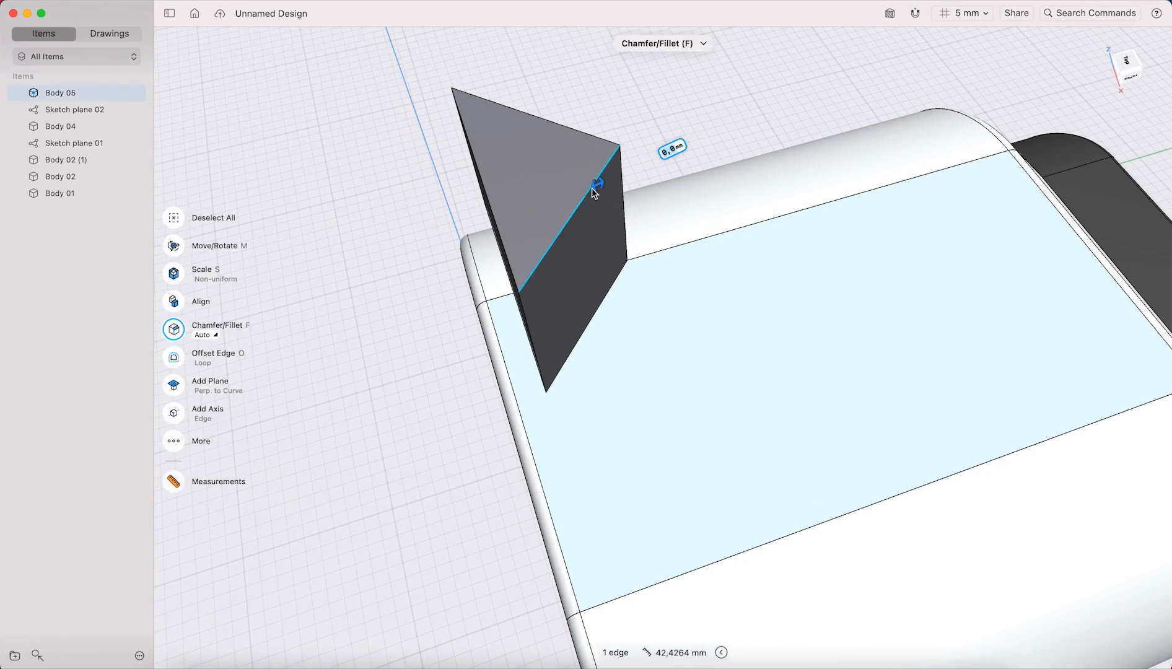
left_click(565, 126)
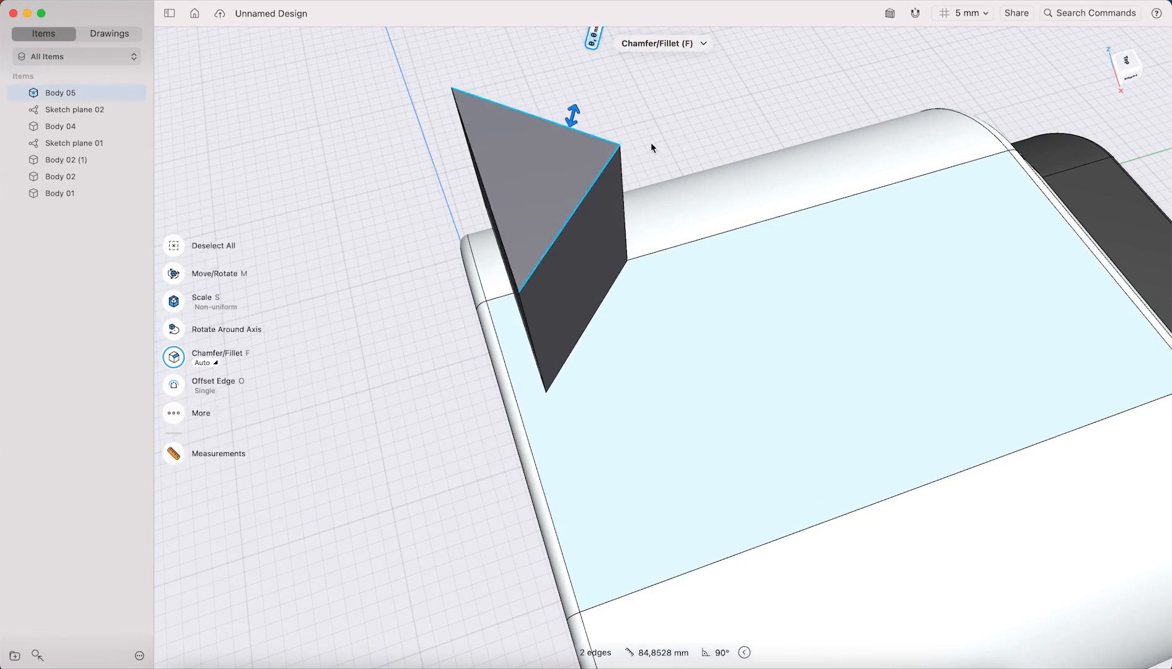
right_click_drag(651, 147, 637, 121)
left_click_drag(579, 113, 554, 180)
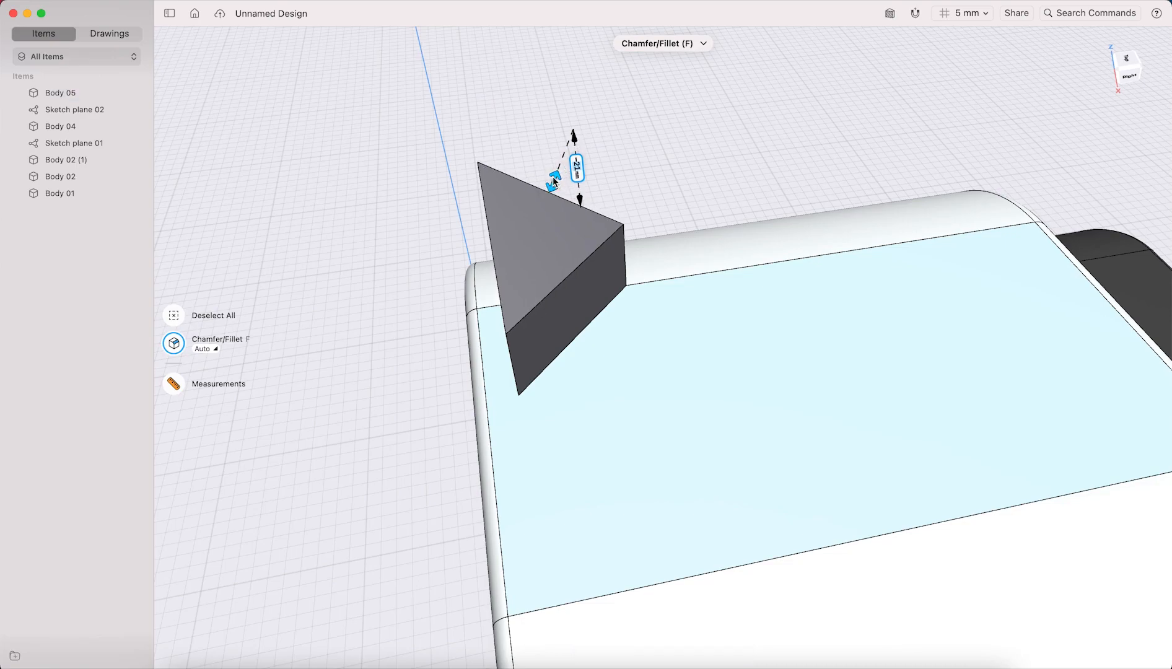
left_click(673, 167)
- Chamfer the two edges between the block's sloped faces and its remaining side walls by 30 mm to form a pointed ear
mouse_move(644, 175)
right_mouse_down()
mouse_move(599, 160)
mouse_move(705, 127)
mouse_move(778, 134)
mouse_move(713, 197)
mouse_move(565, 141)
mouse_move(537, 179)
mouse_move(565, 259)
right_mouse_up()
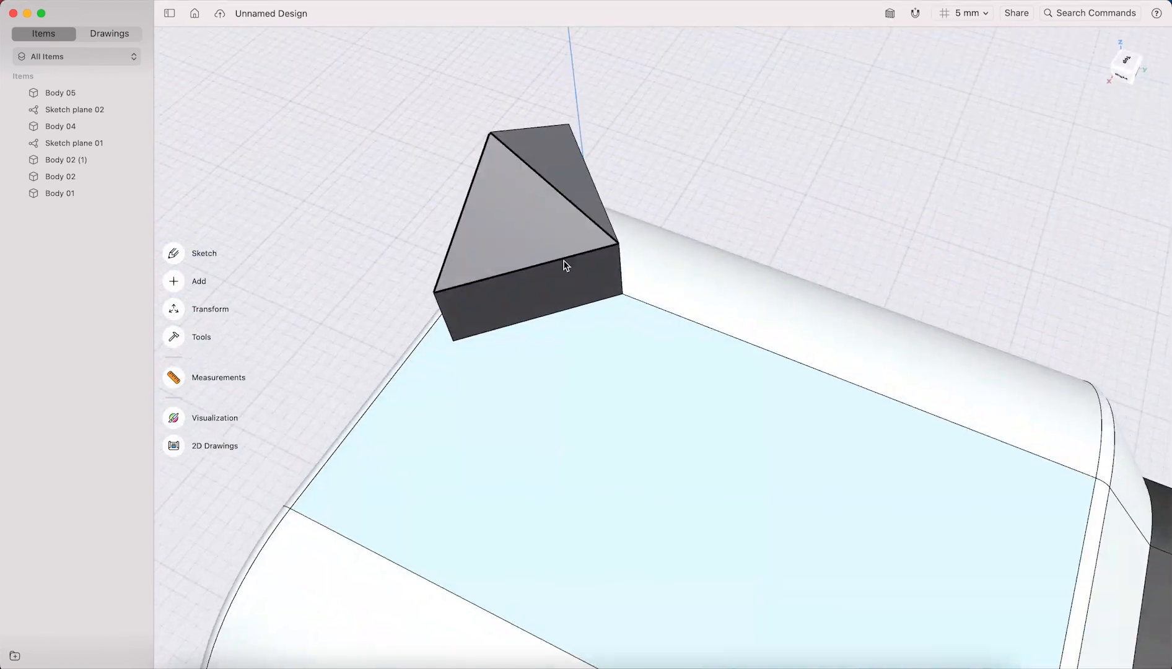
left_click(565, 265)
left_click(565, 259)
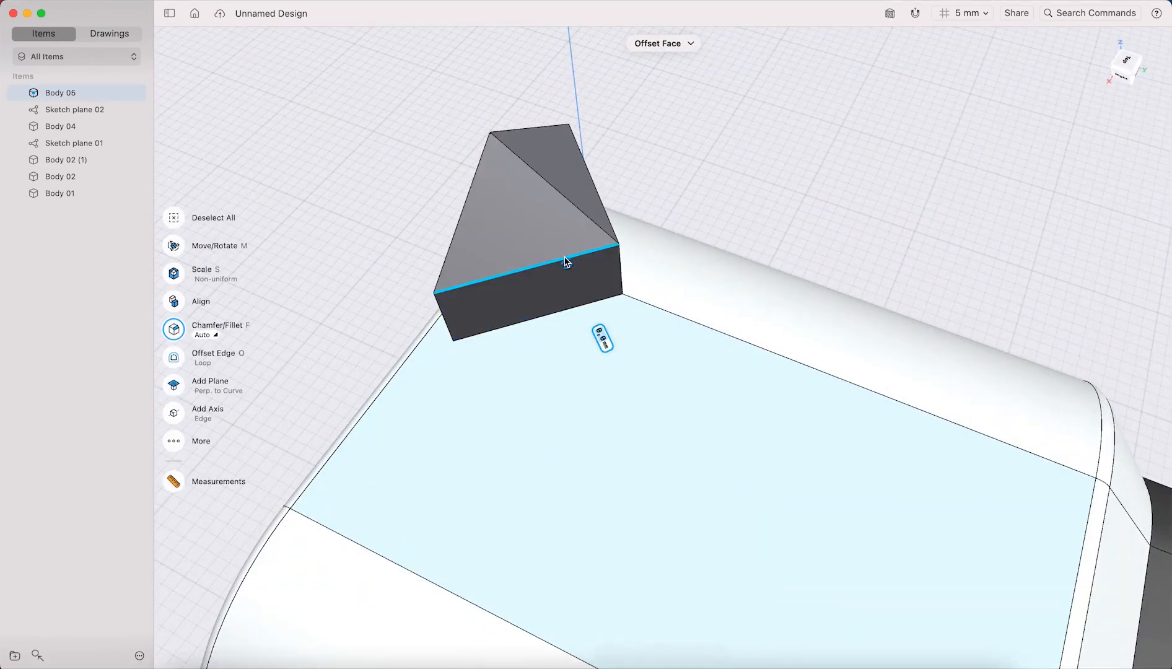
left_click(606, 207)
middle_click_drag(427, 204, 411, 197)
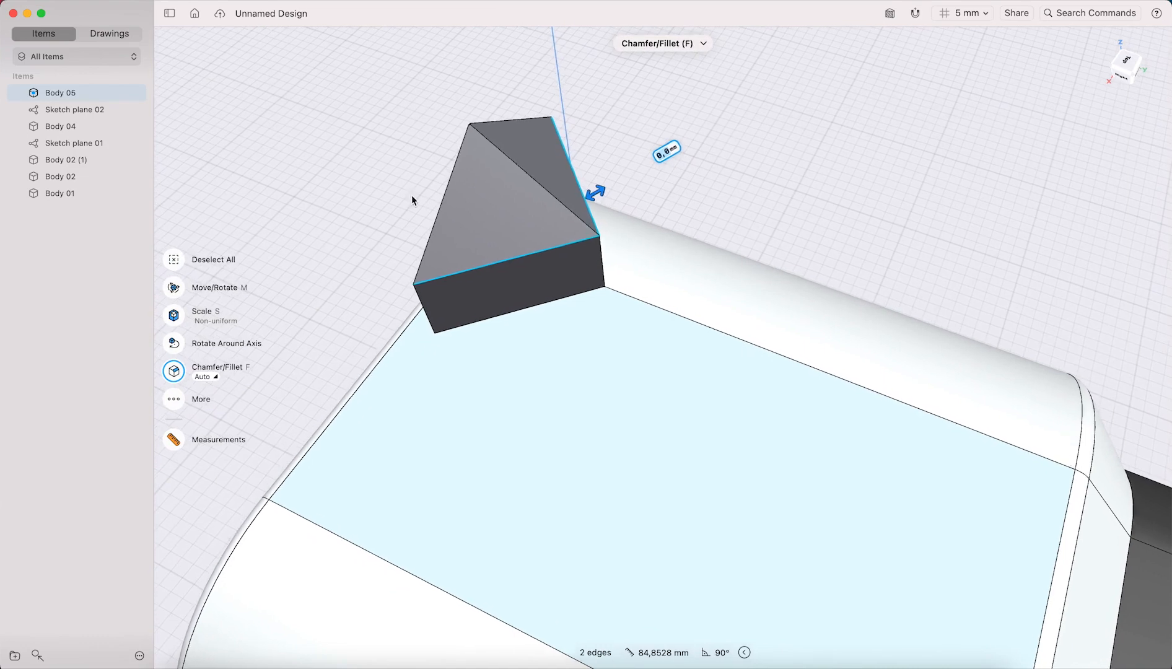
left_click_drag(604, 197, 556, 214)
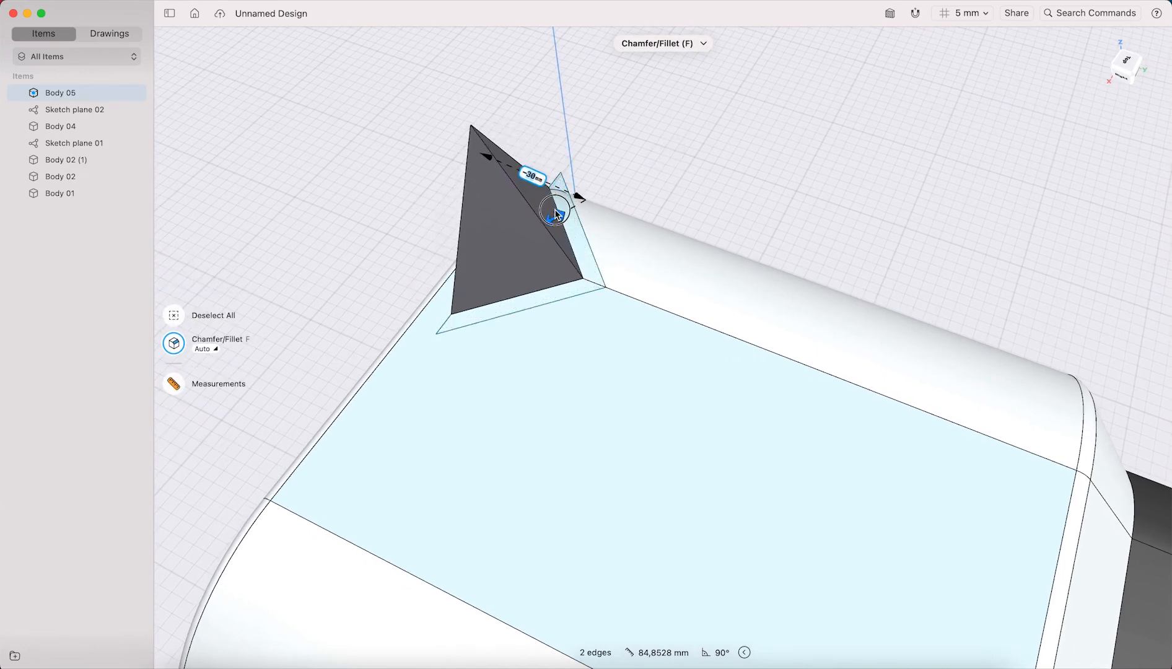
left_click(673, 186)
- Fillet the ear's sloping rear edge with a 6 mm radius
mouse_move(456, 152)
right_mouse_down()
mouse_move(518, 151)
mouse_move(716, 99)
mouse_move(730, 71)
mouse_move(691, 133)
mouse_move(634, 182)
mouse_move(484, 144)
mouse_move(695, 58)
mouse_move(702, 103)
mouse_move(666, 141)
mouse_move(628, 122)
mouse_move(658, 129)
mouse_move(672, 157)
right_mouse_up()
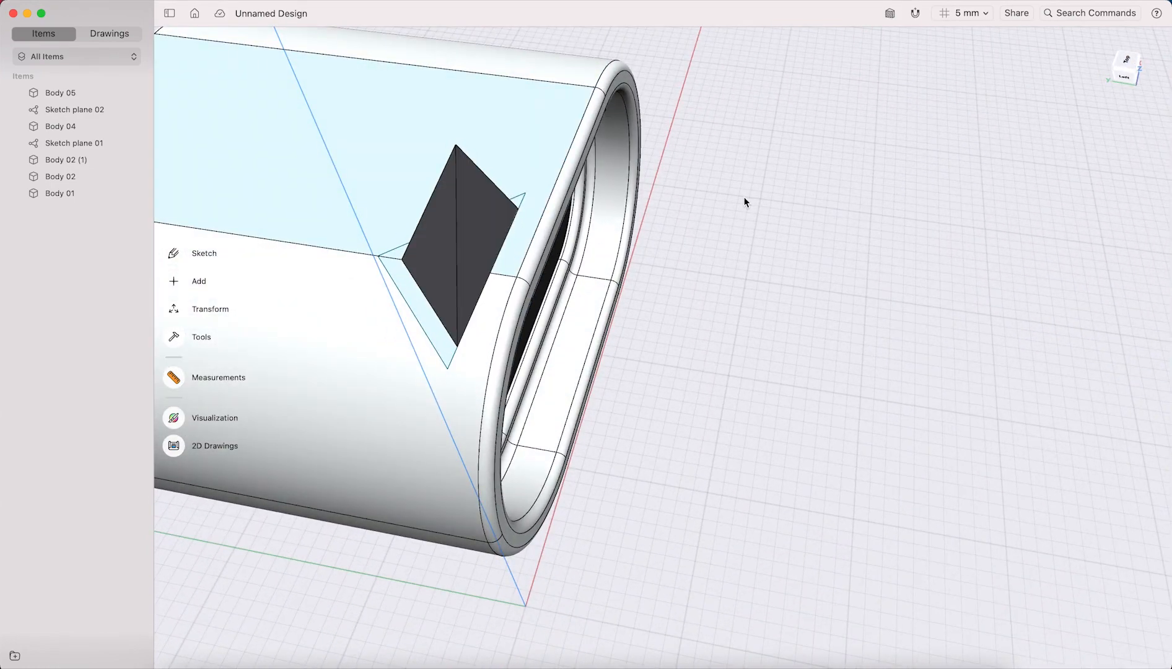
mouse_move(465, 108)
right_mouse_down()
mouse_move(476, 139)
mouse_move(473, 128)
mouse_move(467, 189)
mouse_move(445, 165)
mouse_move(479, 158)
mouse_move(484, 180)
right_mouse_up()
scroll(434, 150, "up", 4)
left_click(449, 173)
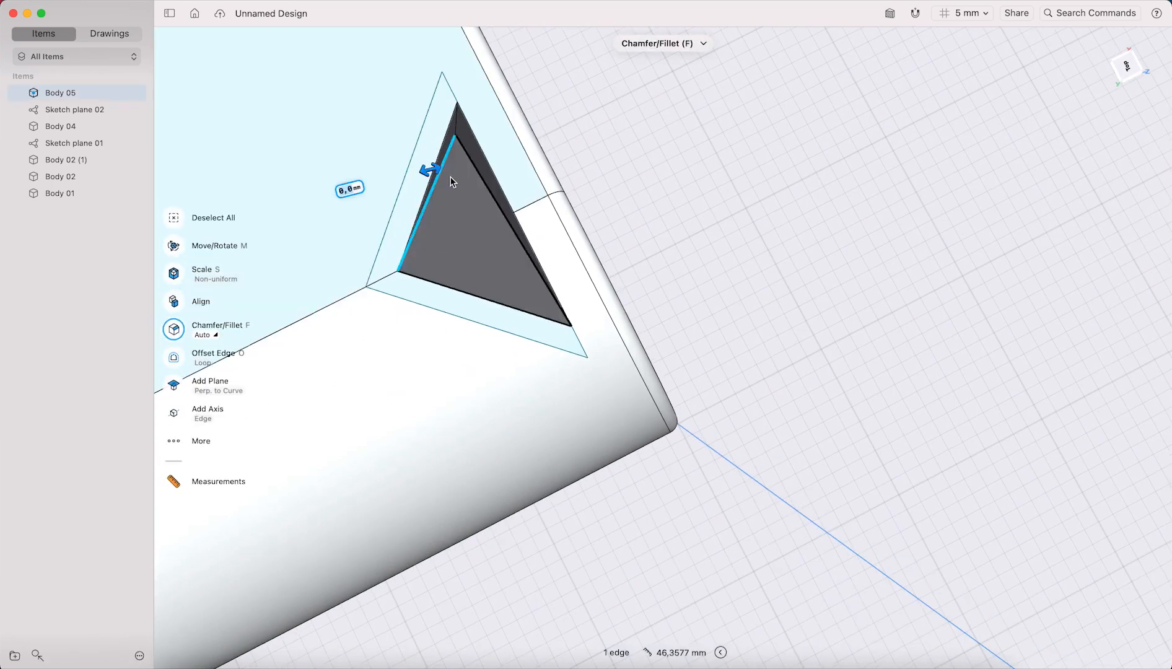
left_click_drag(430, 169, 409, 178)
right_click_drag(409, 173, 530, 149)
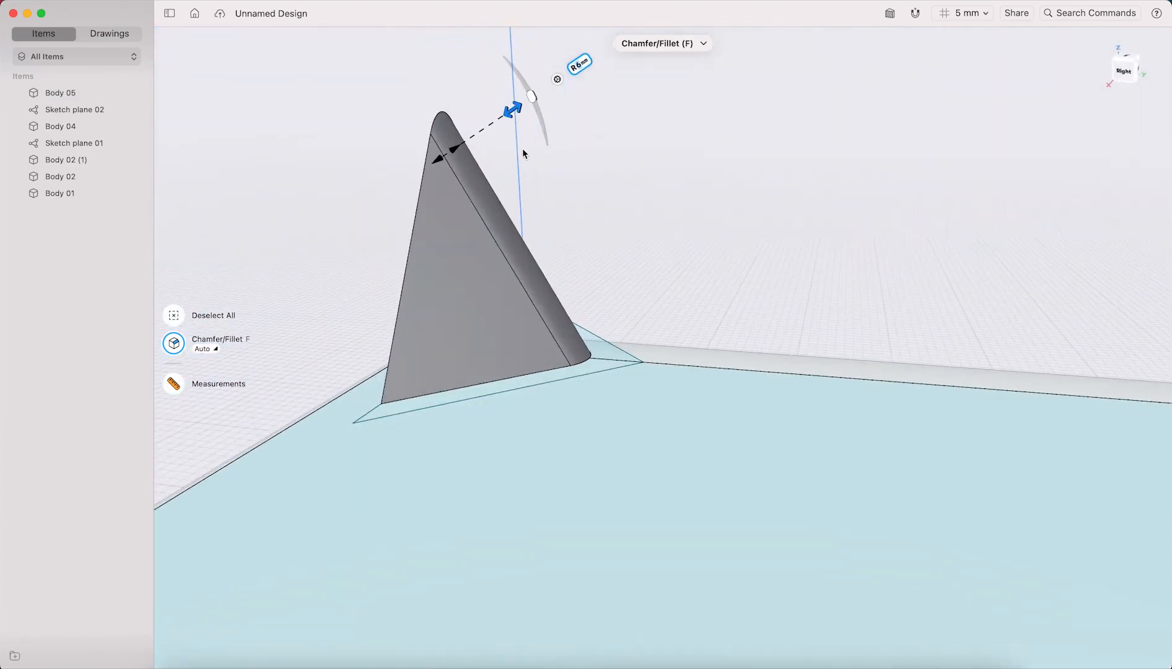
- Increase the fillet on the ear's sloping rear edge to a 13 mm radius
left_click_drag(509, 111, 553, 99)
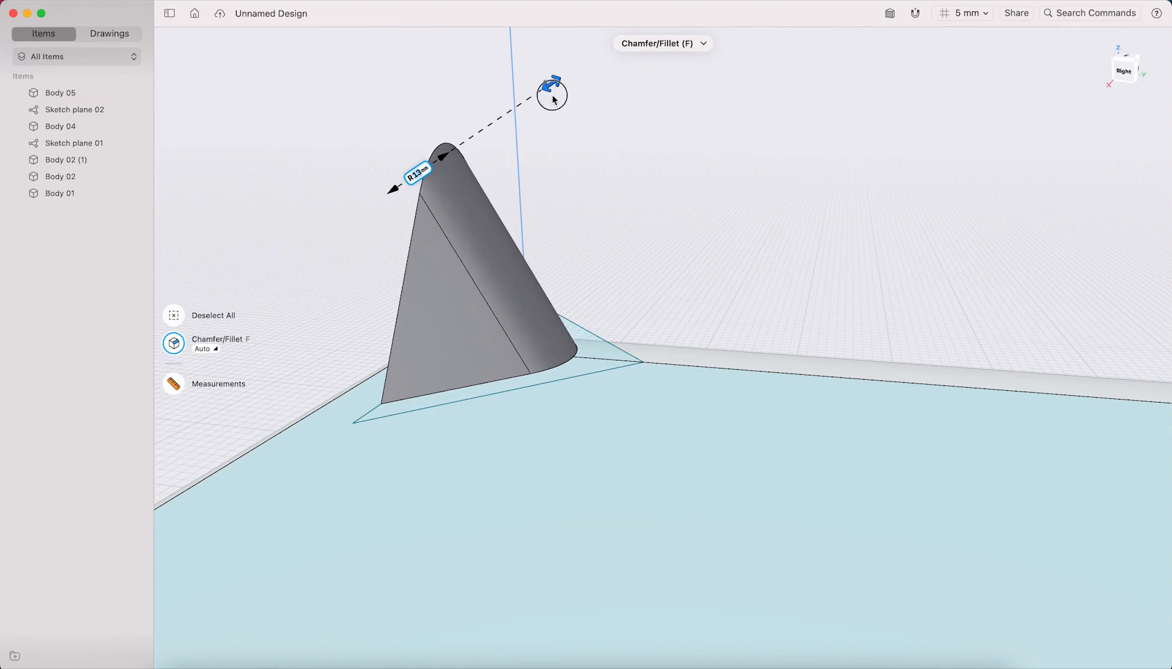
right_click_drag(526, 198, 691, 86)
left_click(692, 80)
- Copy the whole ear body 7 mm forward toward the head's front opening
right_click_drag(562, 94, 585, 217)
double_click(585, 216)
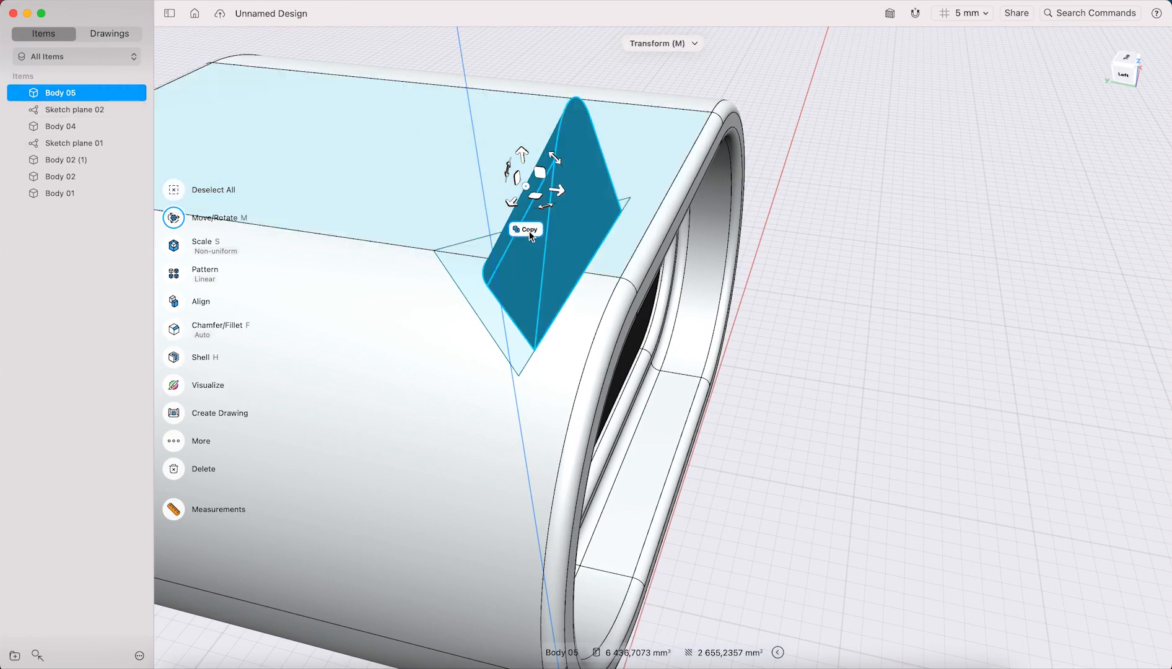
left_click(565, 195)
left_click_drag(565, 194, 601, 205)
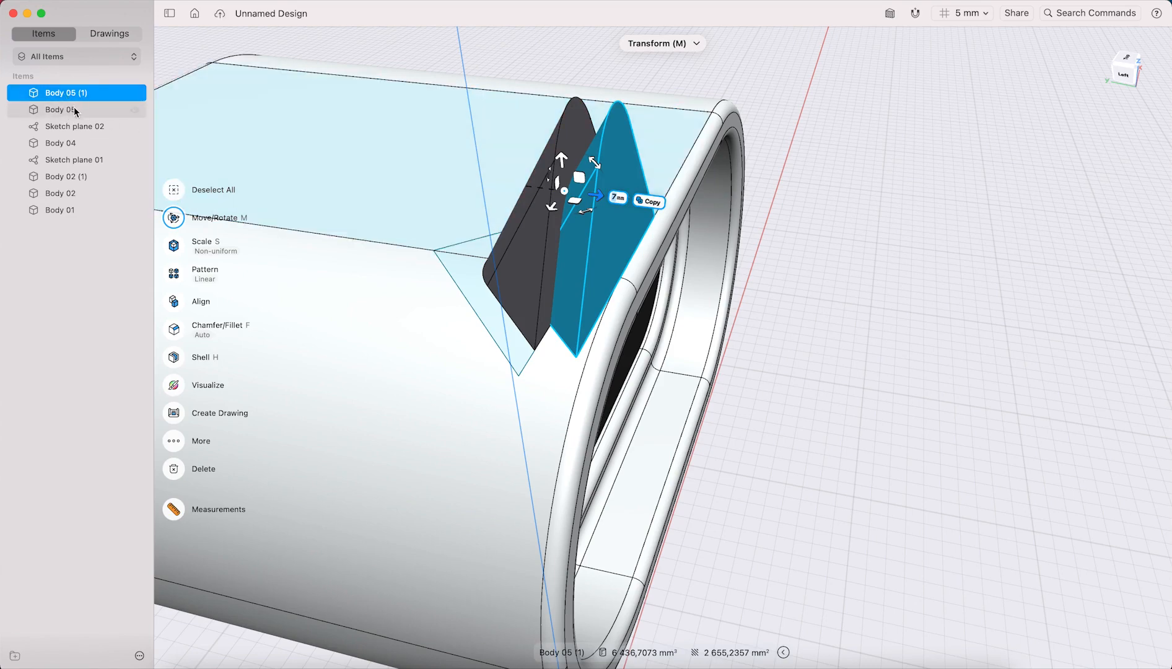
- Subtract the forward ear copy from the original ear to hollow out its front, keeping the removed body
left_click(565, 136)
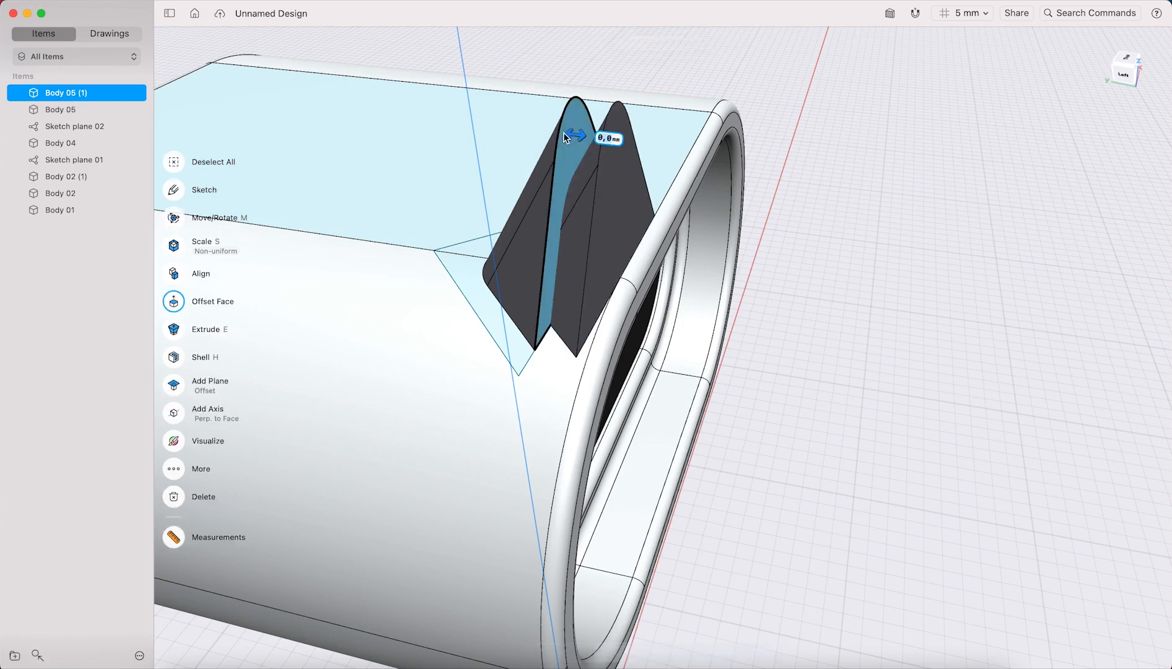
left_click(567, 138)
left_click(618, 187)
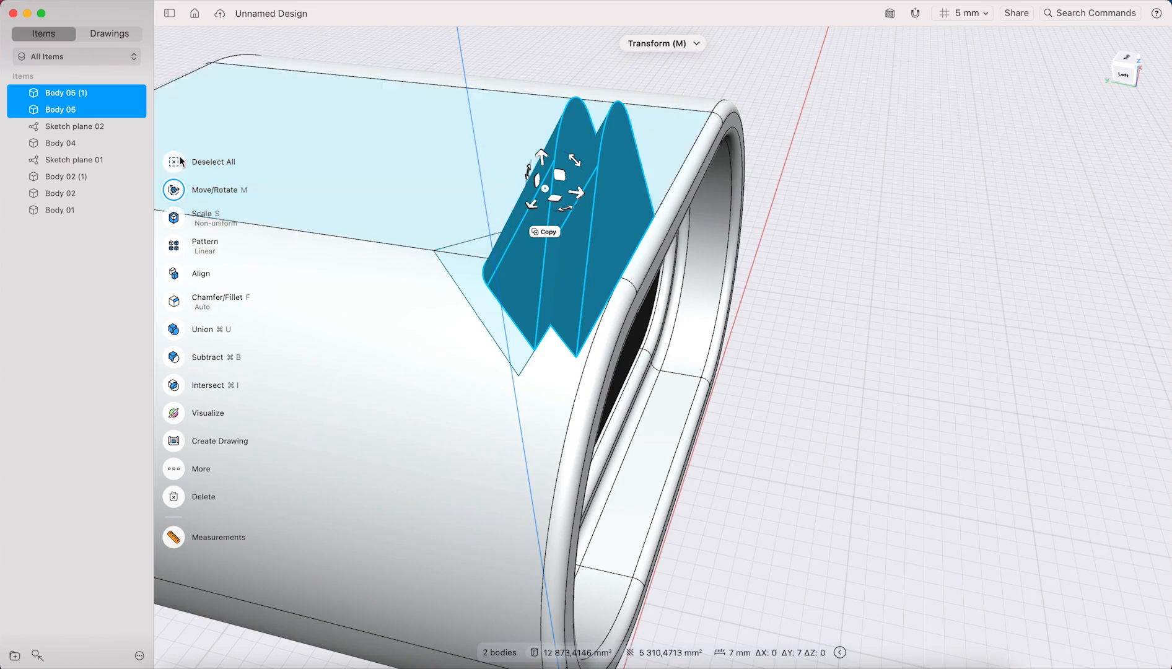
left_click(175, 358)
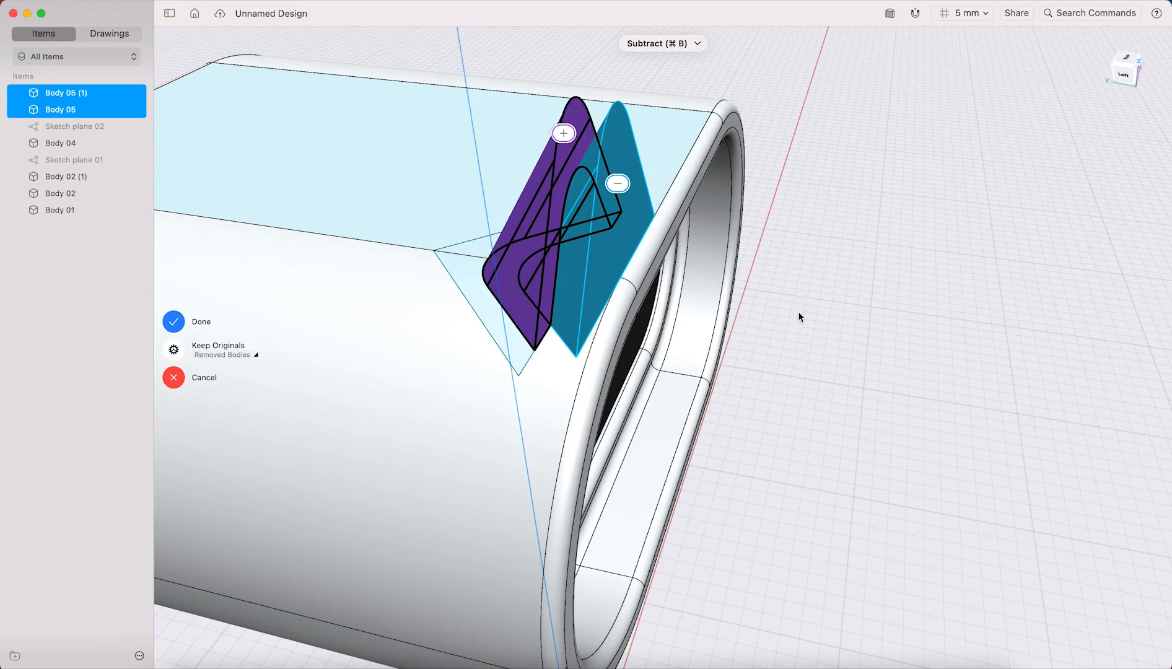
mouse_move(769, 350)
right_mouse_down()
mouse_move(796, 342)
mouse_move(782, 358)
mouse_move(749, 354)
mouse_move(780, 338)
mouse_move(772, 359)
right_mouse_up()
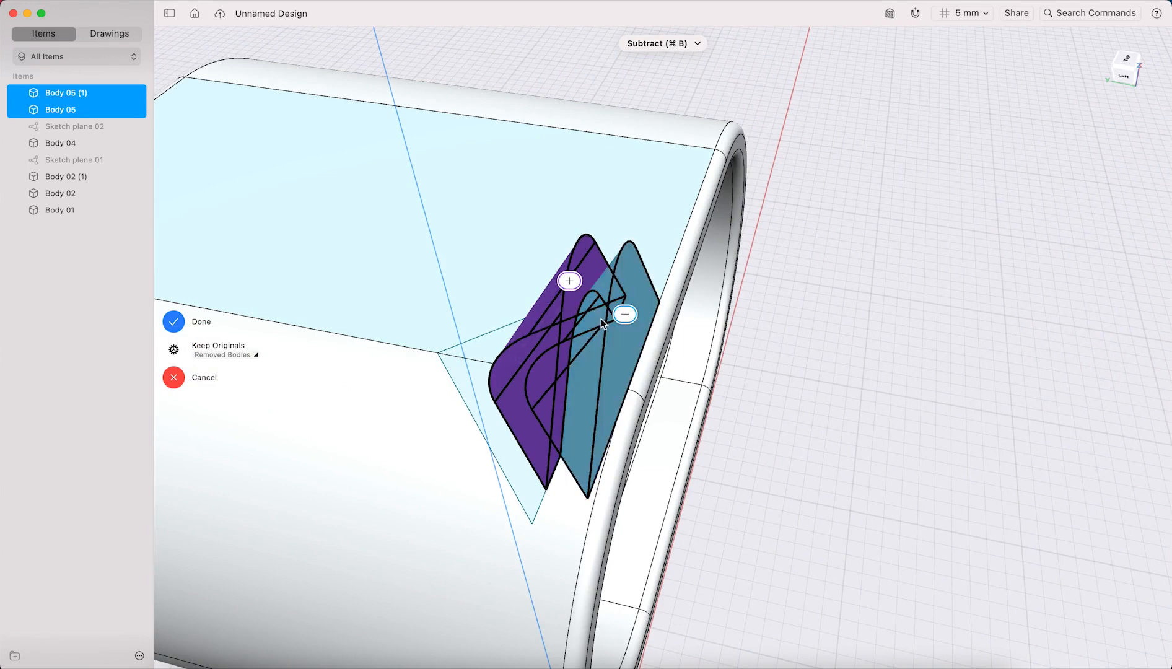
scroll(600, 317, "up", 3)
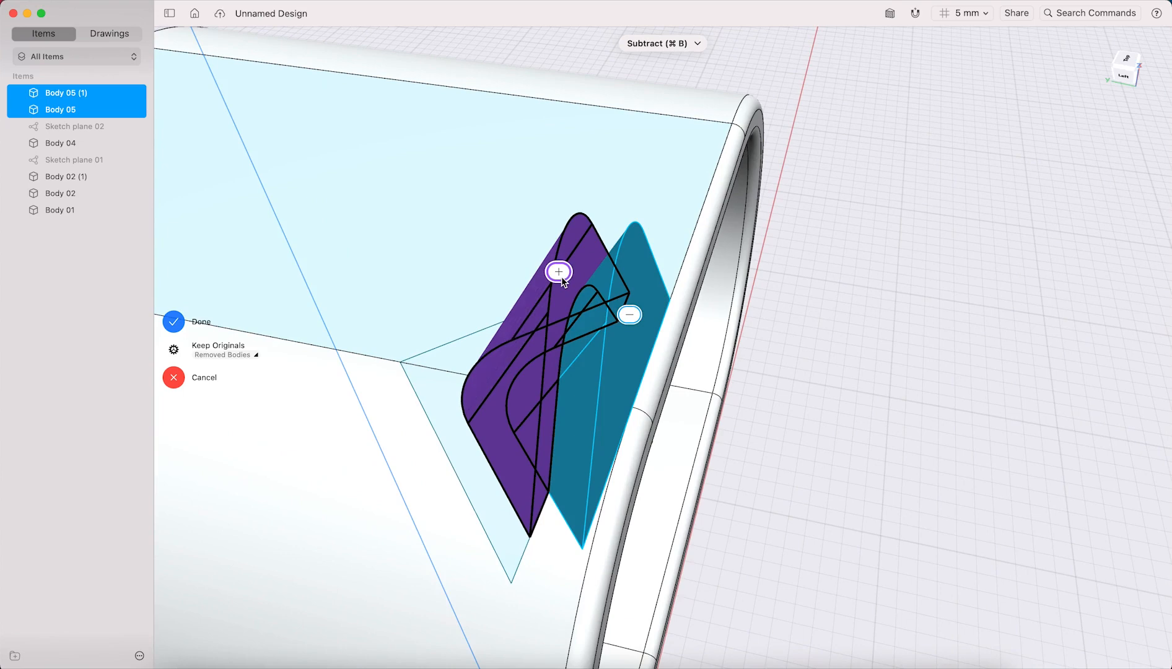
left_click(559, 272)
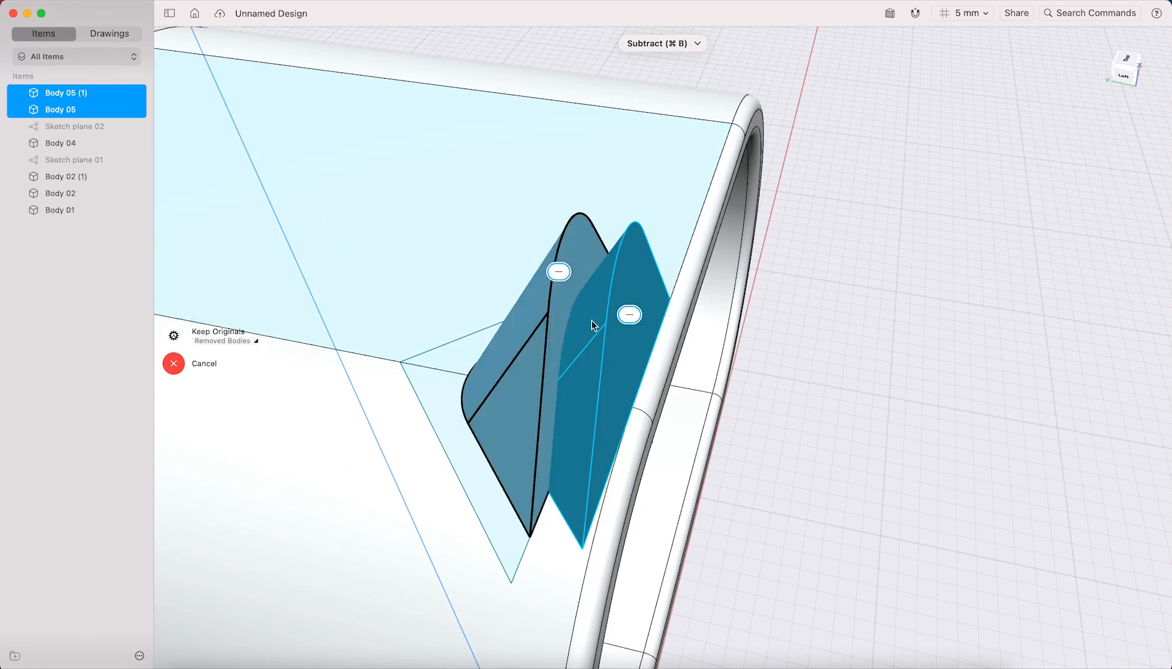
left_click(629, 315)
right_click_drag(661, 358, 768, 254)
left_click(775, 242)
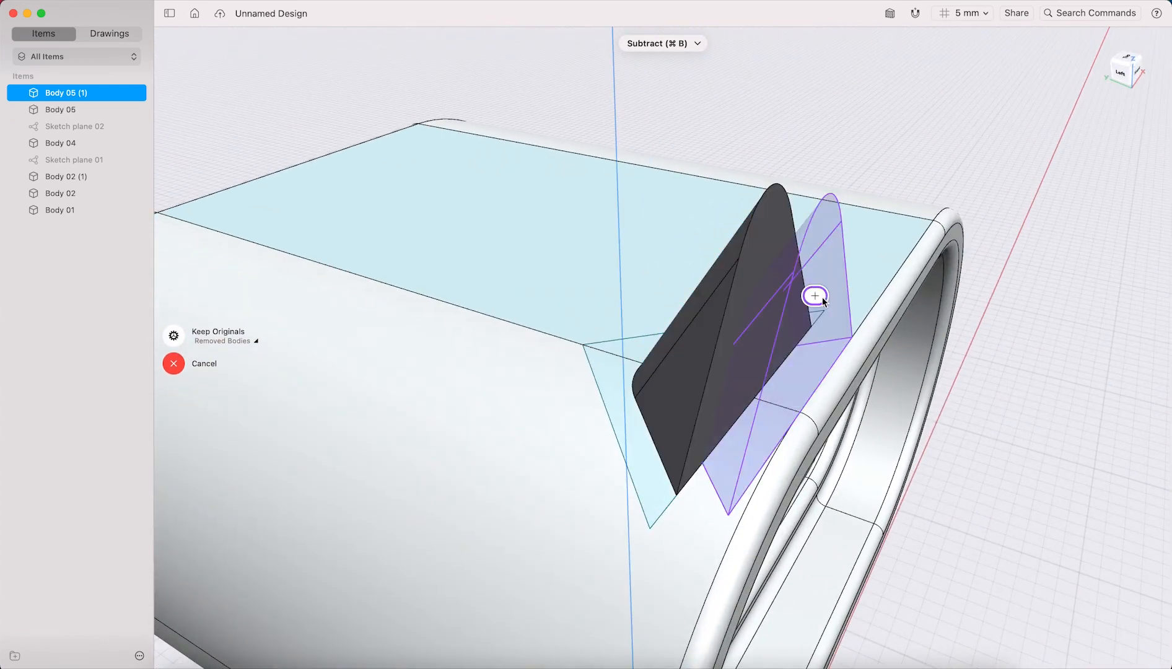
left_click(814, 297)
left_click(757, 254)
left_click(798, 275)
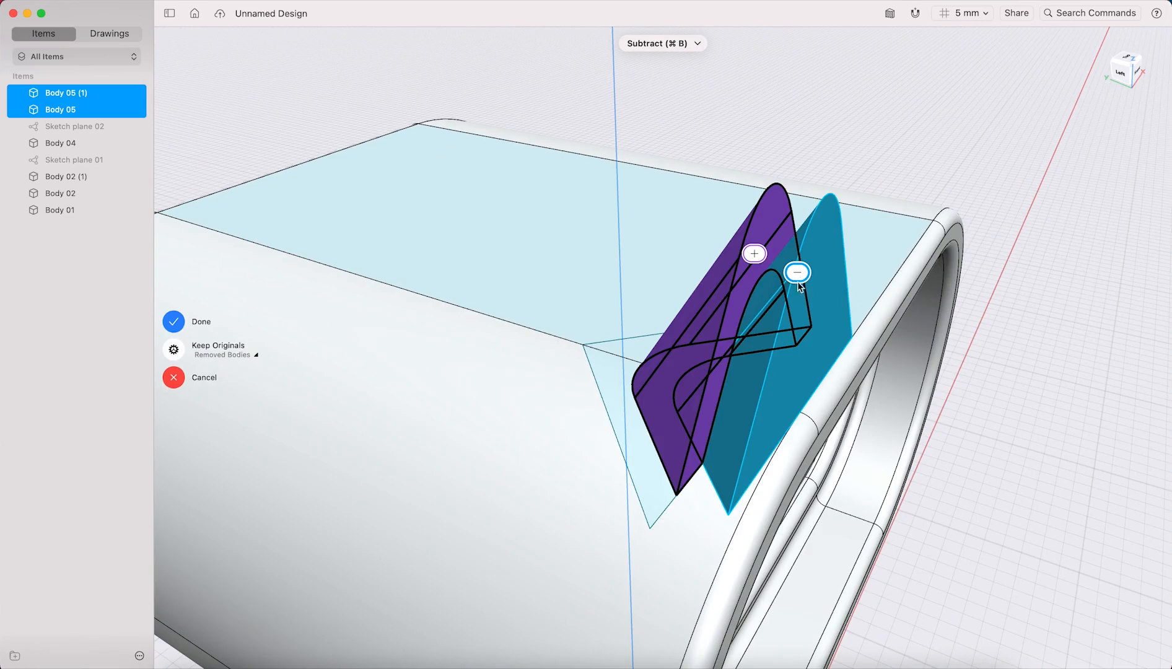
right_click_drag(582, 279, 322, 305)
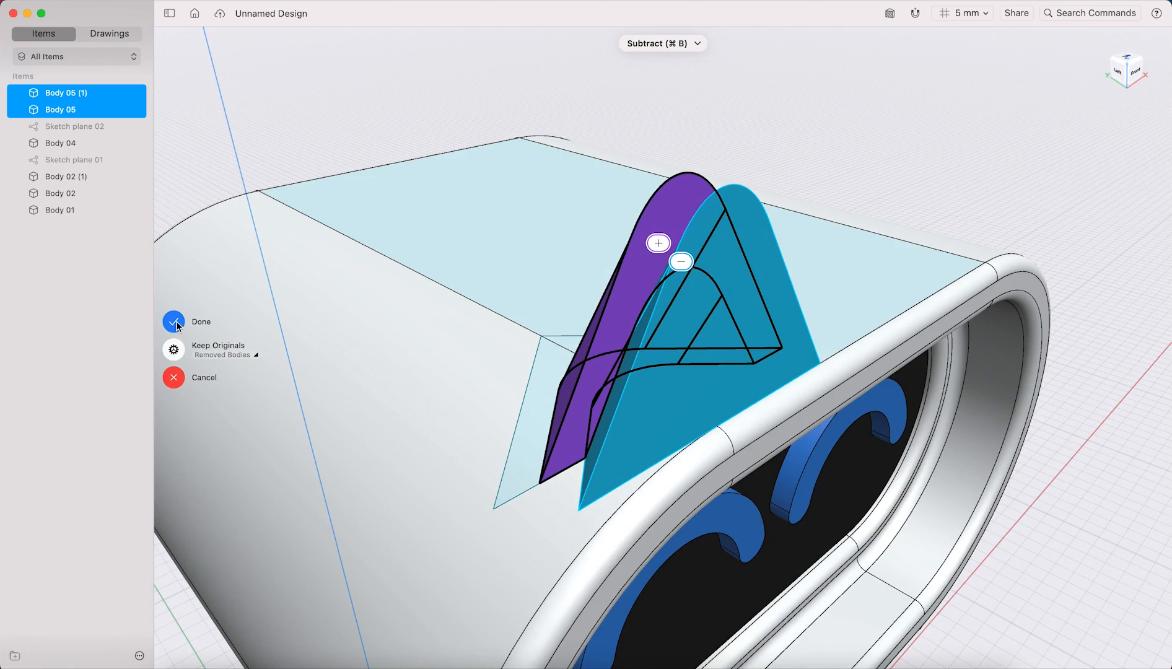
left_click(174, 321)
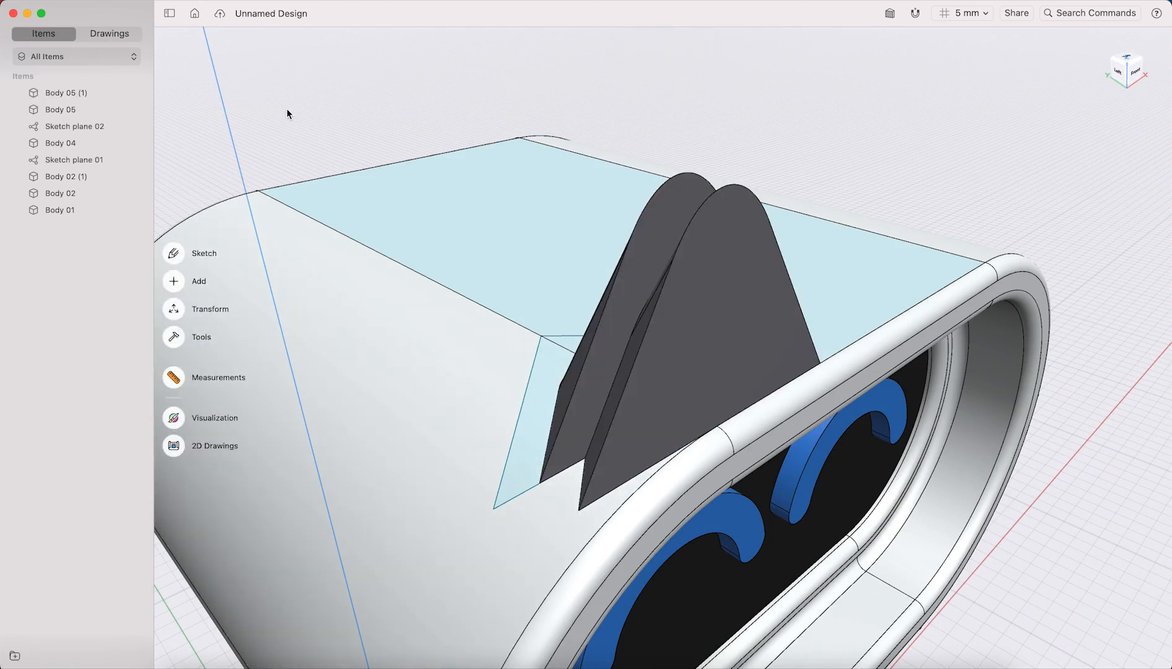
- Delete the forward ear copy used as the cutting body
right_click(85, 95)
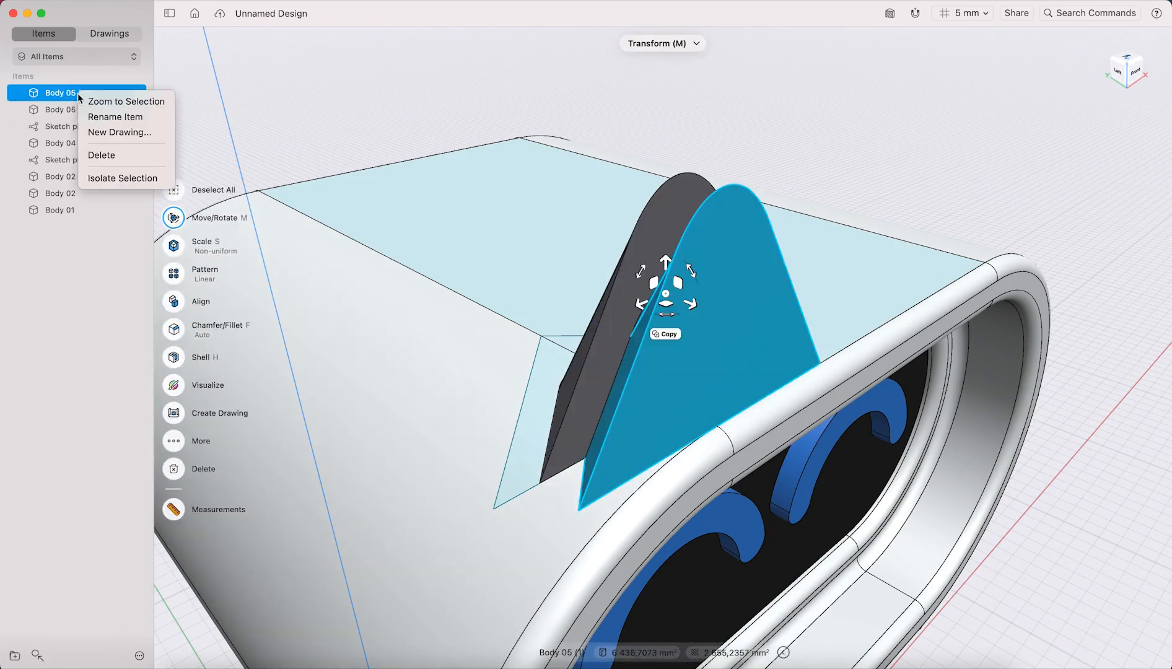
left_click(102, 155)
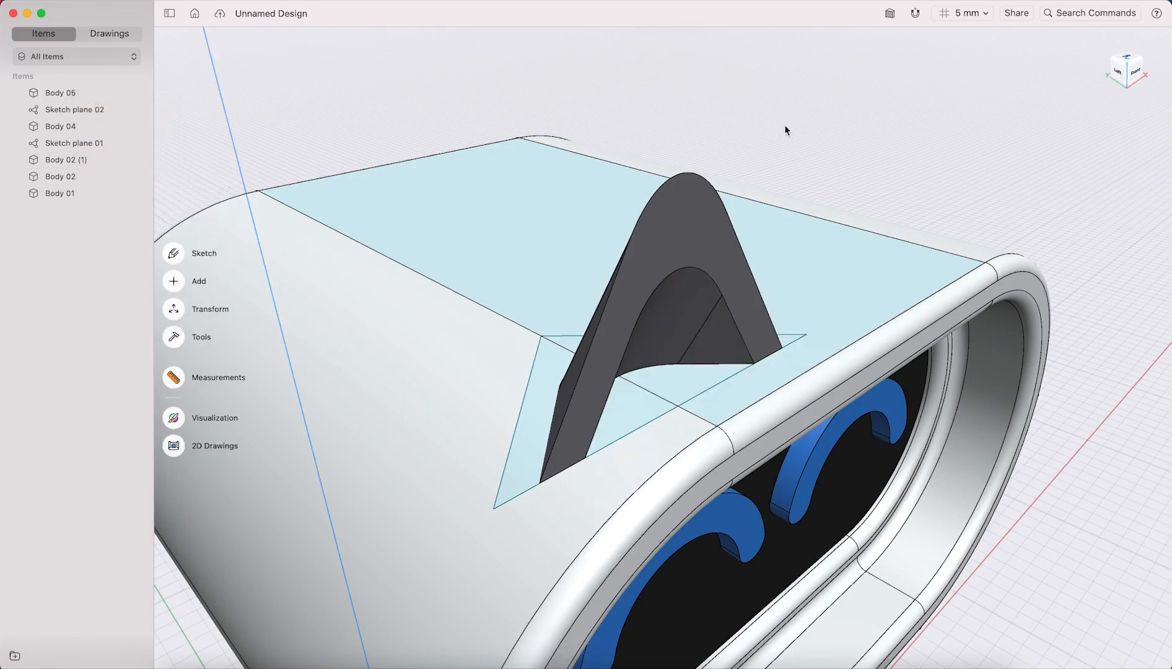
- Fillet the outer and inner front edges of the hollowed ear with a 2 mm radius
mouse_move(798, 180)
right_mouse_down()
mouse_move(752, 176)
mouse_move(797, 165)
mouse_move(803, 214)
right_mouse_up()
left_click(733, 359)
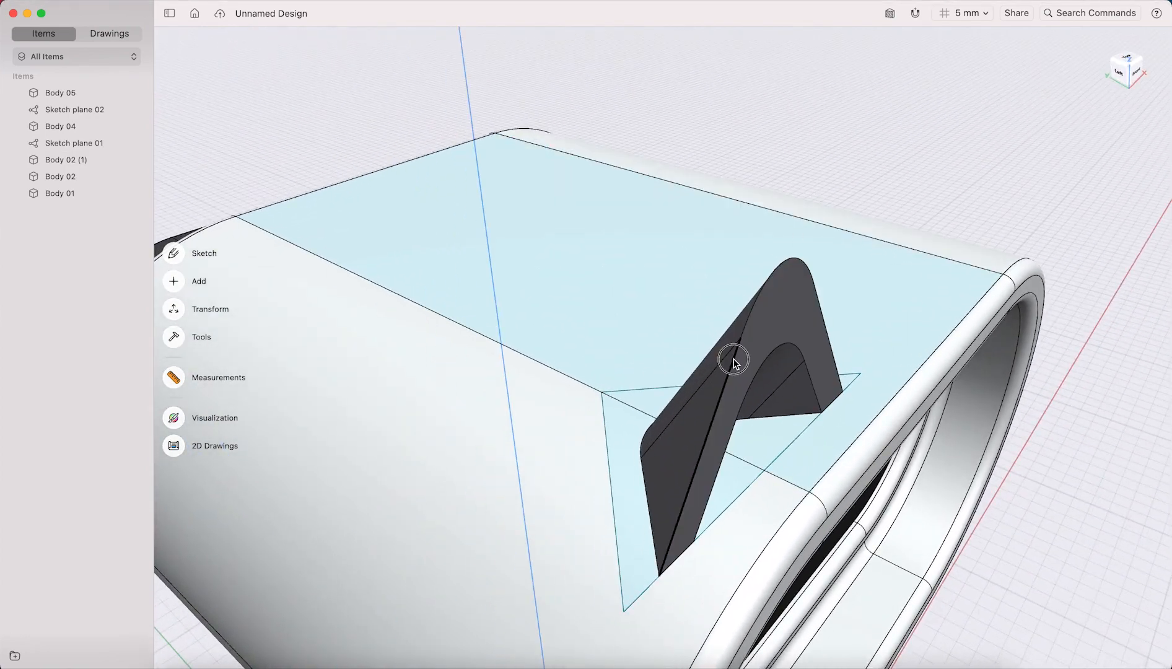
left_click(787, 347)
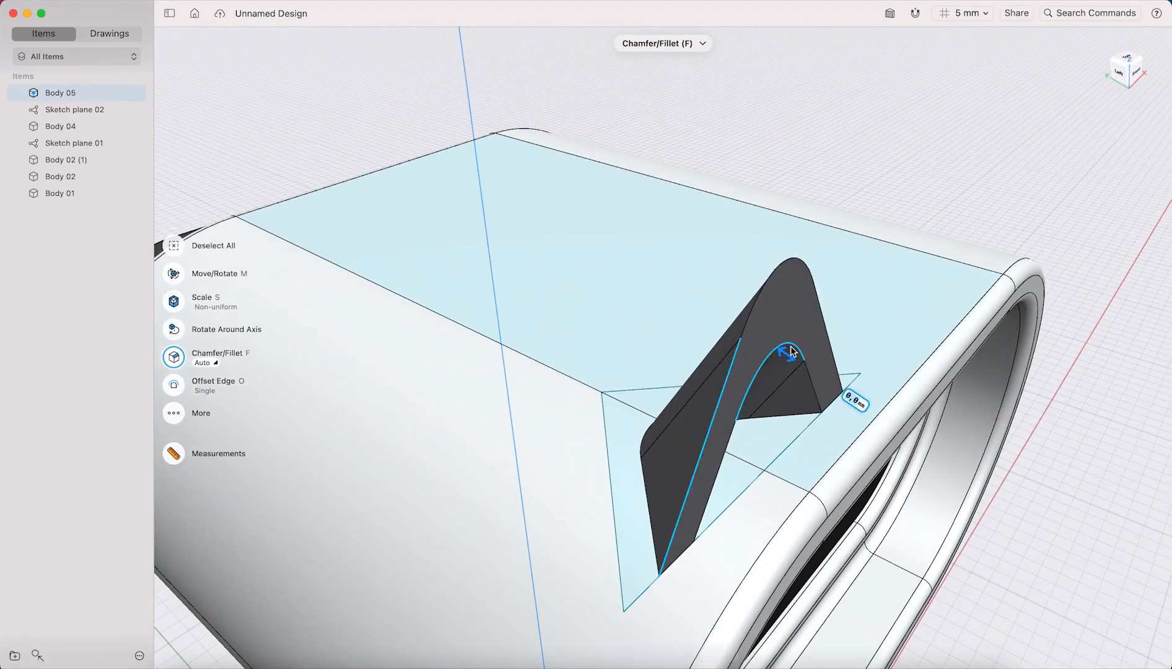
mouse_move(726, 235)
right_mouse_down()
mouse_move(741, 247)
mouse_move(711, 193)
mouse_move(739, 229)
mouse_move(685, 240)
mouse_move(668, 226)
right_mouse_up()
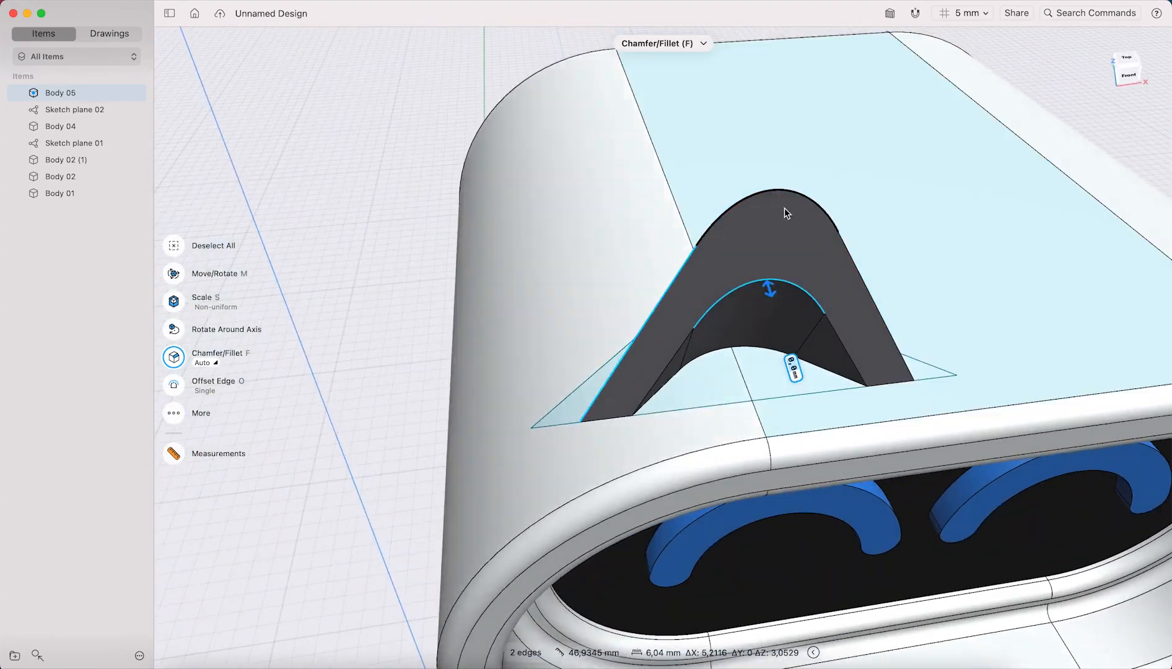
mouse_move(770, 289)
left_mouse_down()
mouse_move(773, 319)
mouse_move(772, 307)
left_mouse_up()
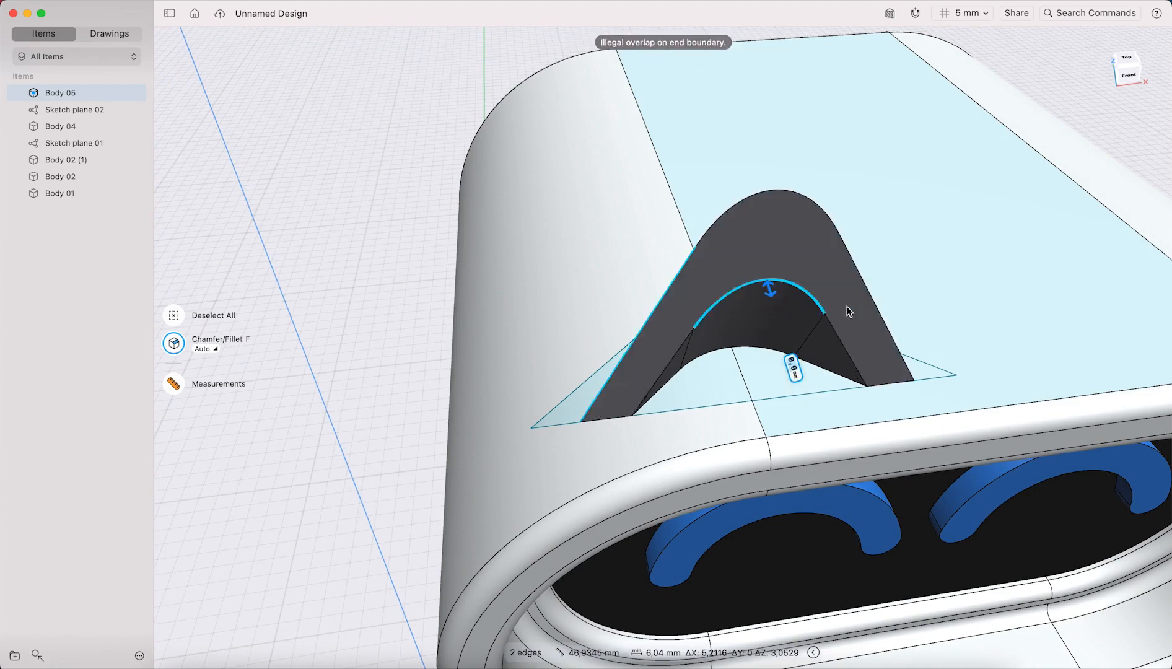
right_click_drag(847, 308, 825, 313)
left_click_drag(765, 286, 763, 302)
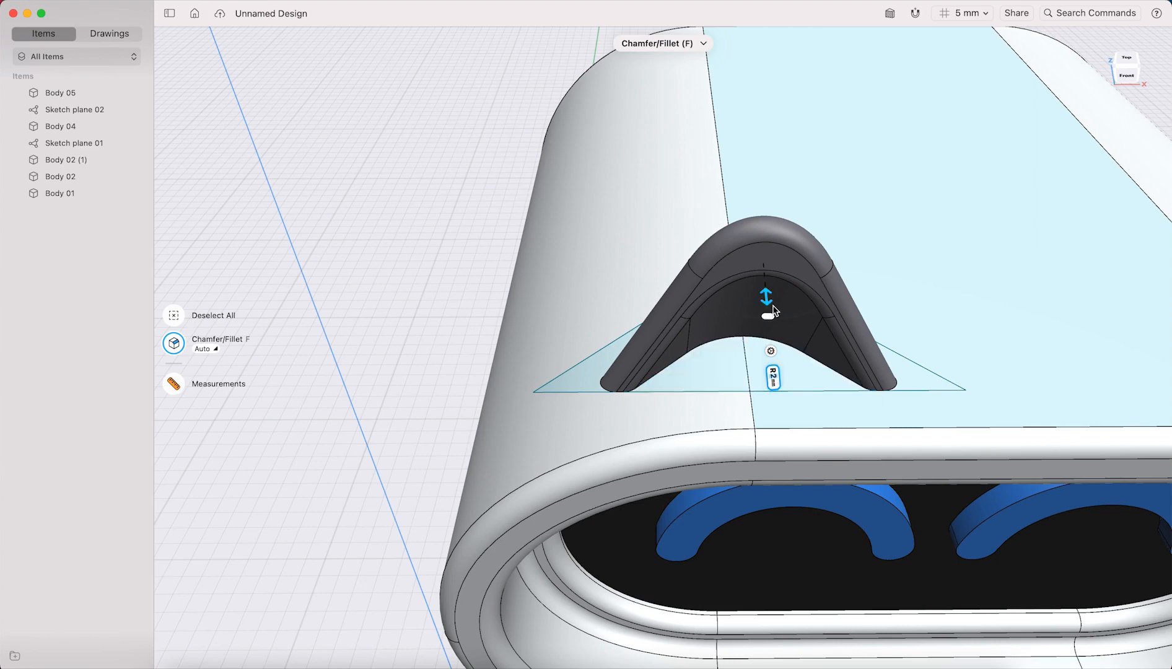
- Try to enlarge the ear's front-edge fillet to a radius of about 15.3 mm
left_click_drag(767, 300, 768, 401)
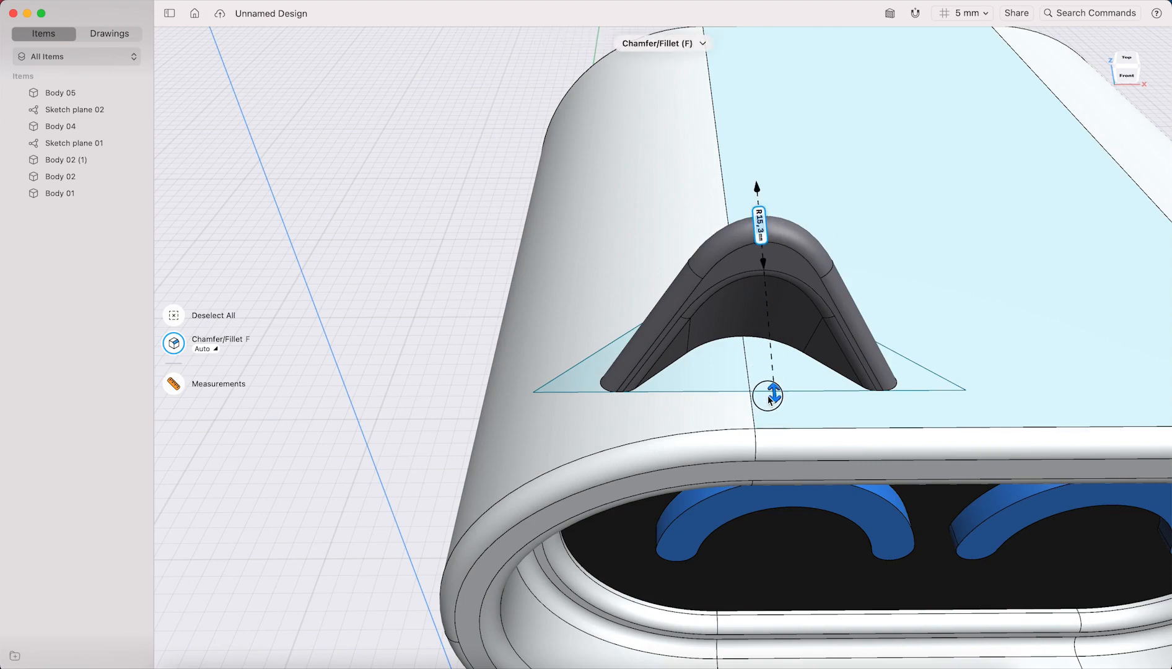
left_click_drag(769, 396, 768, 398)
- Fillet the edge along the ear's underside with a radius of about 0.8 mm
mouse_move(456, 226)
right_mouse_down()
mouse_move(504, 202)
mouse_move(459, 218)
mouse_move(450, 208)
right_mouse_up()
right_click_drag(311, 183, 448, 125)
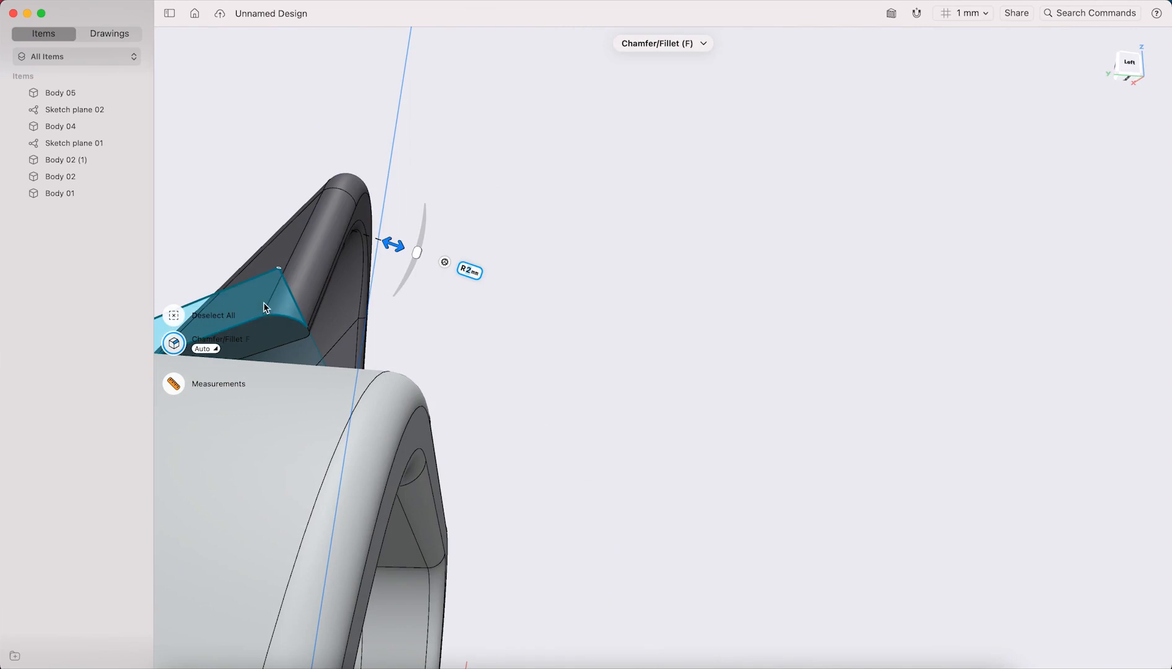
left_click(244, 326)
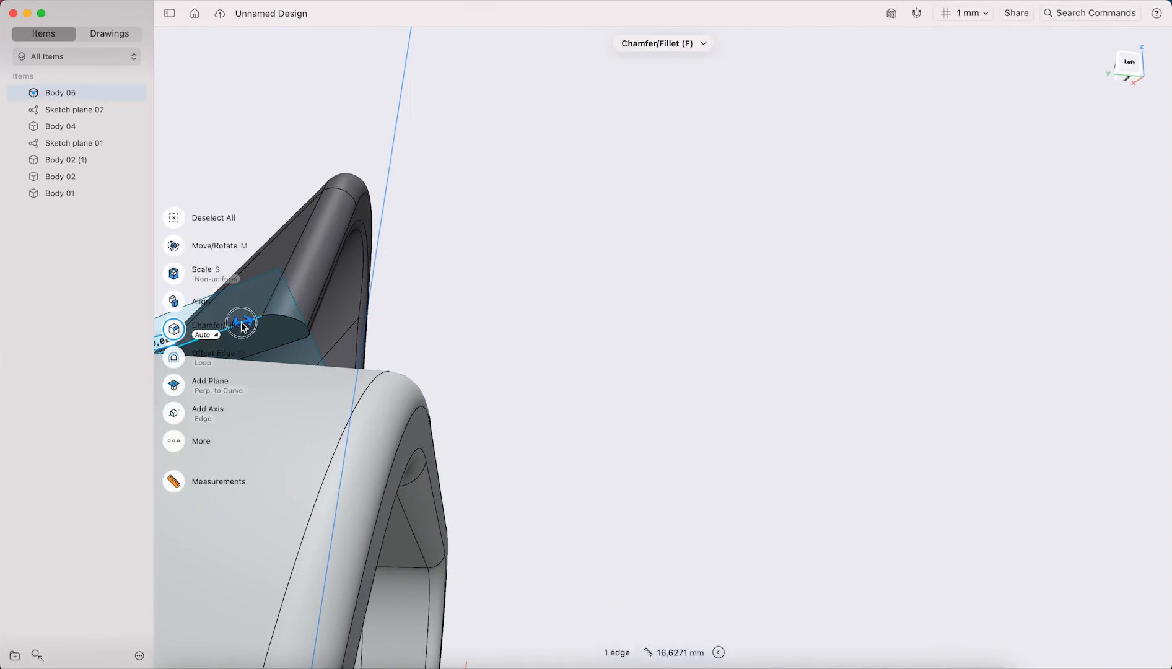
right_click_drag(371, 346, 447, 359)
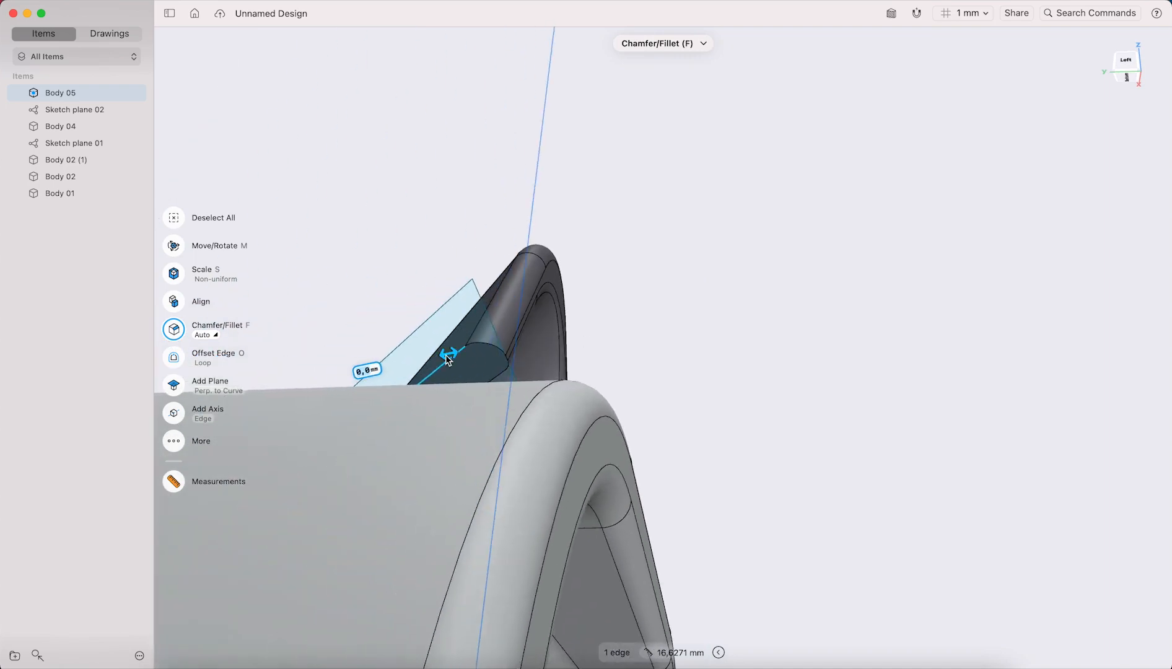
mouse_move(425, 361)
left_mouse_down()
mouse_move(484, 347)
mouse_move(438, 361)
left_mouse_up()
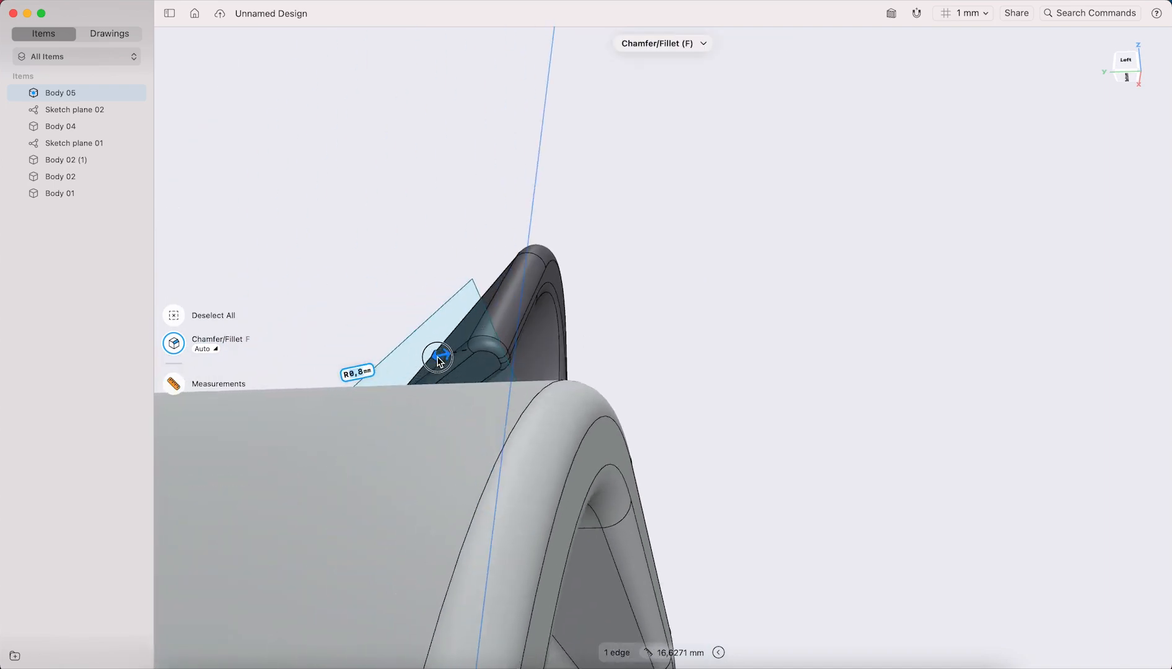
left_click(406, 251)
- Copy the finished ear body horizontally across the head's top to form the second ear on the opposite side
right_click_drag(642, 237, 566, 303)
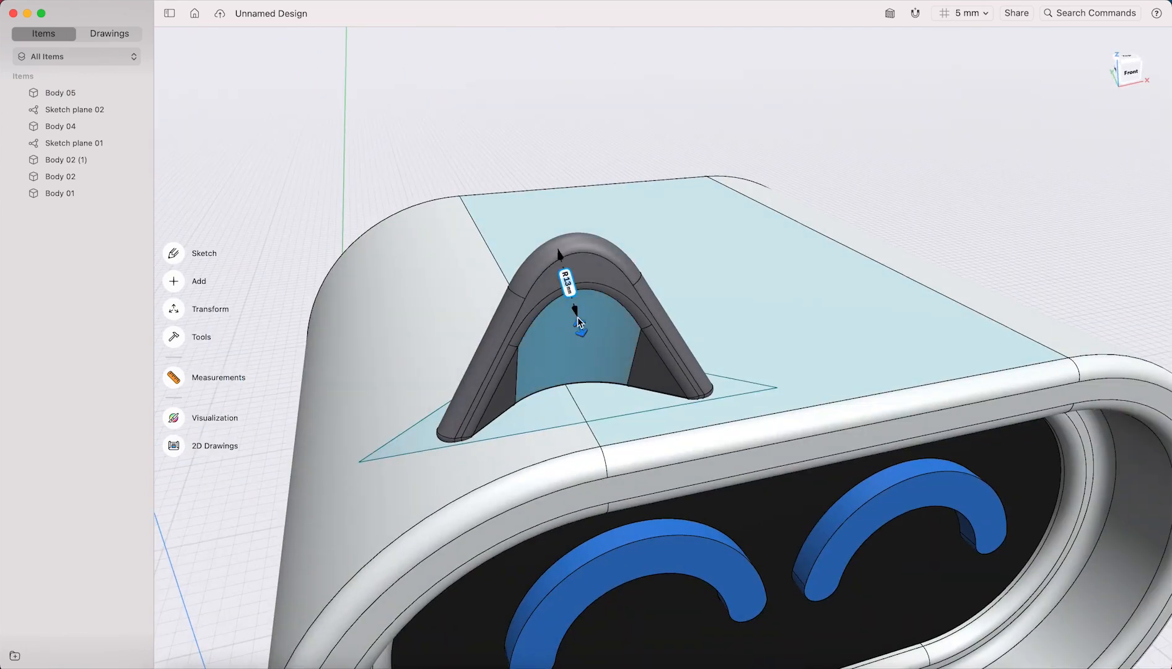
left_click(578, 317)
double_click(535, 321)
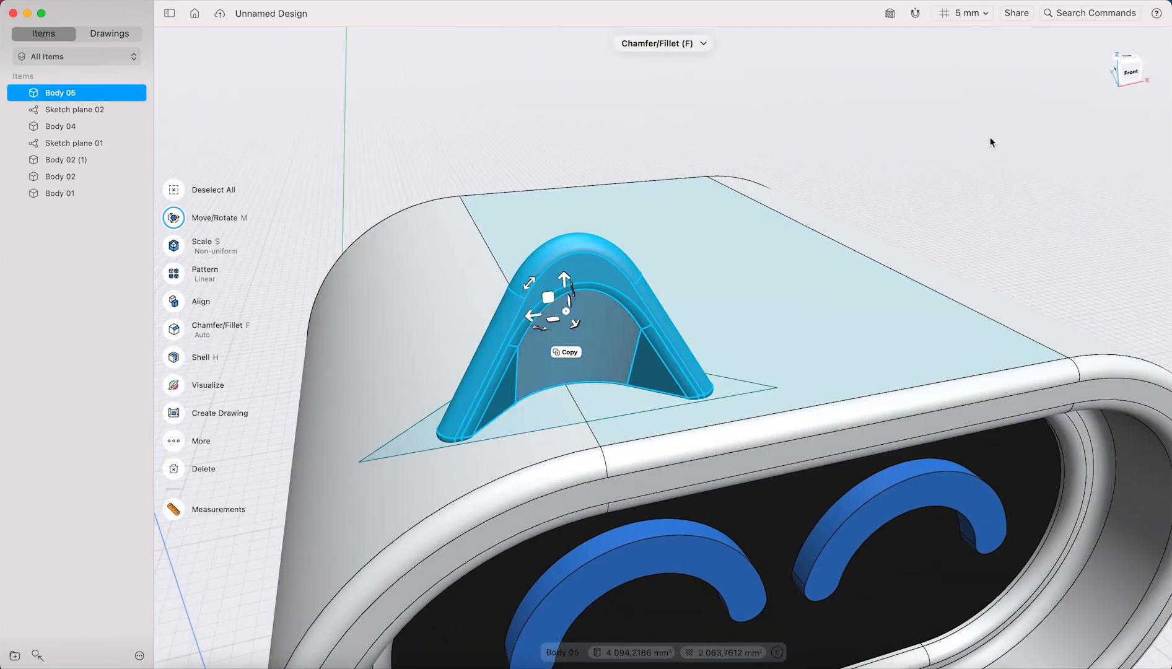
left_click(1141, 78)
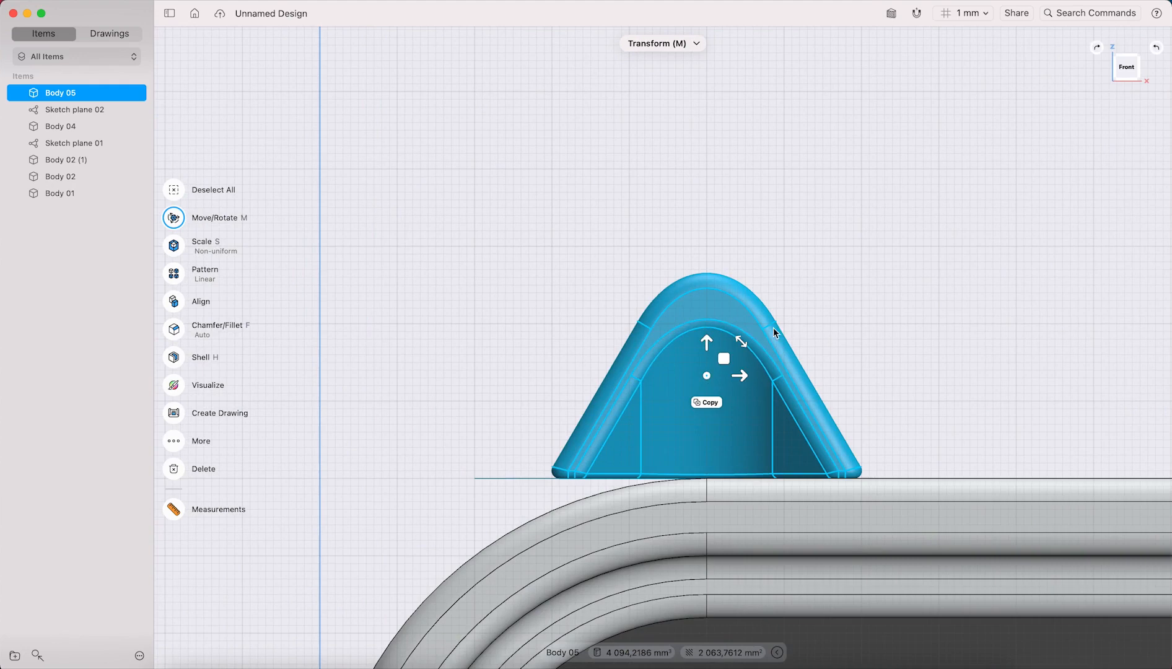
left_click_drag(737, 376, 854, 380)
middle_click_drag(911, 226, 523, 161)
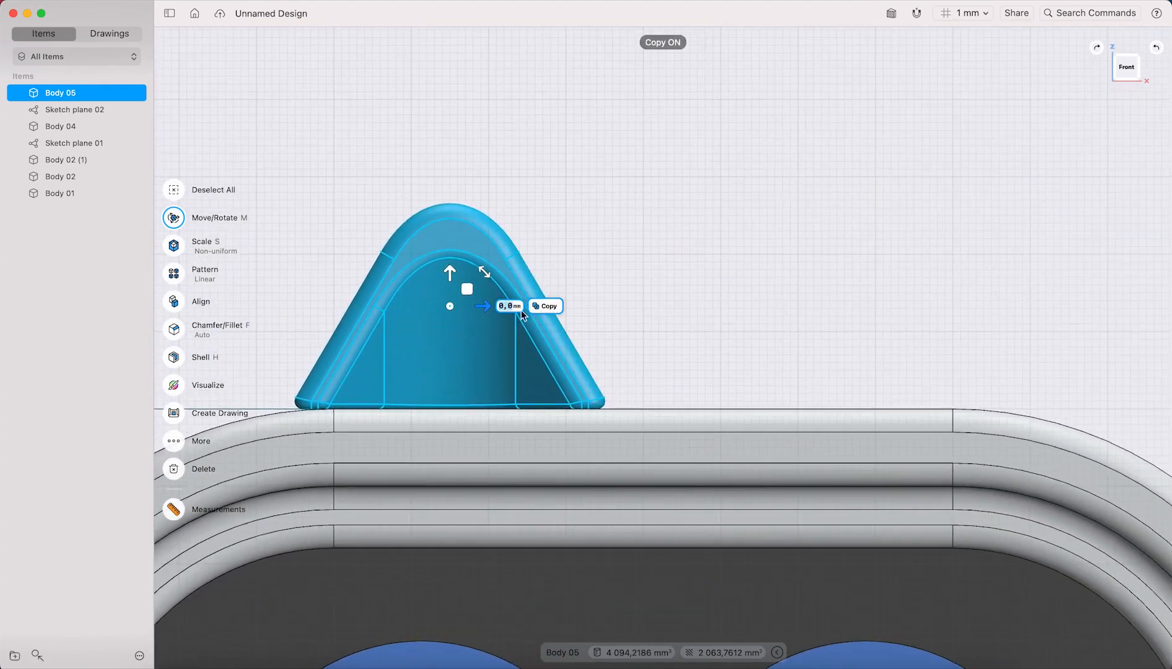
left_click_drag(488, 309, 874, 322)
left_click(744, 189)
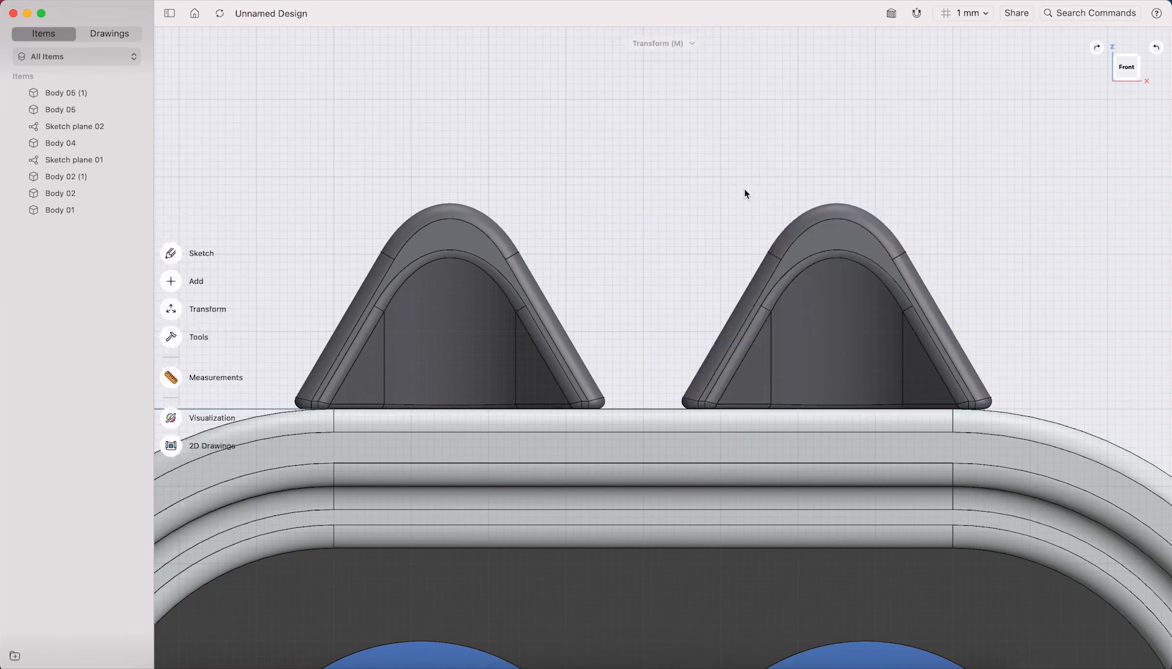
- Delete the leftover sketches Sketch plane 02 and Sketch plane 01 from the design
right_click_drag(741, 174, 689, 236)
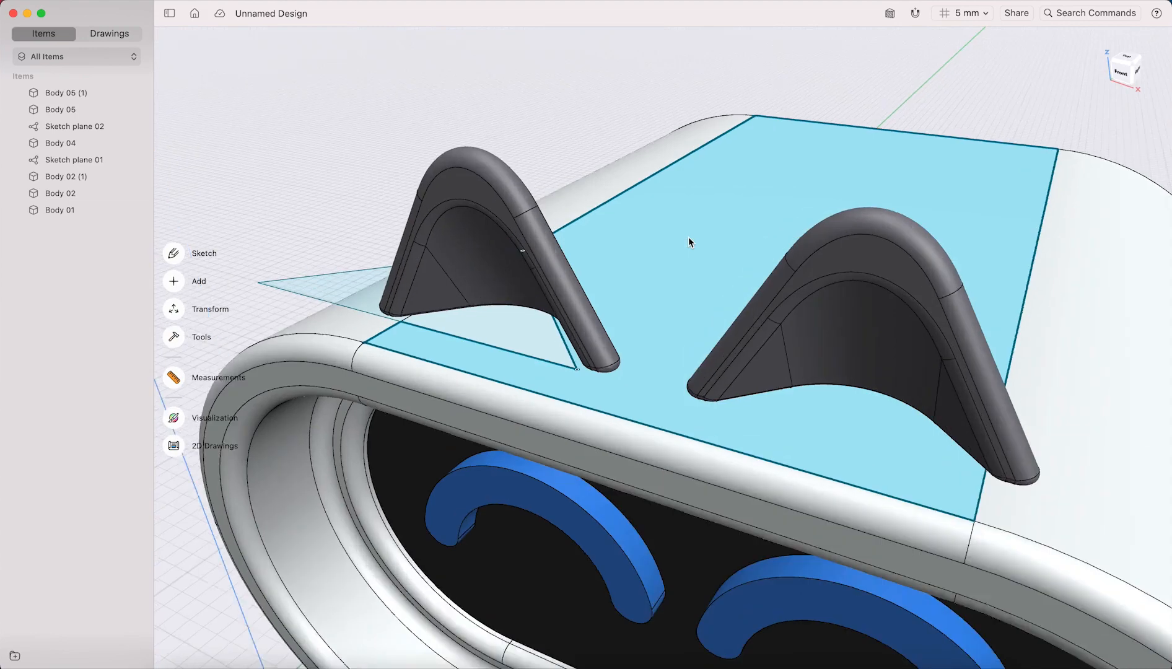
scroll(688, 235, "up", 2)
scroll(688, 235, "down", 10)
scroll(688, 240, "up", 4)
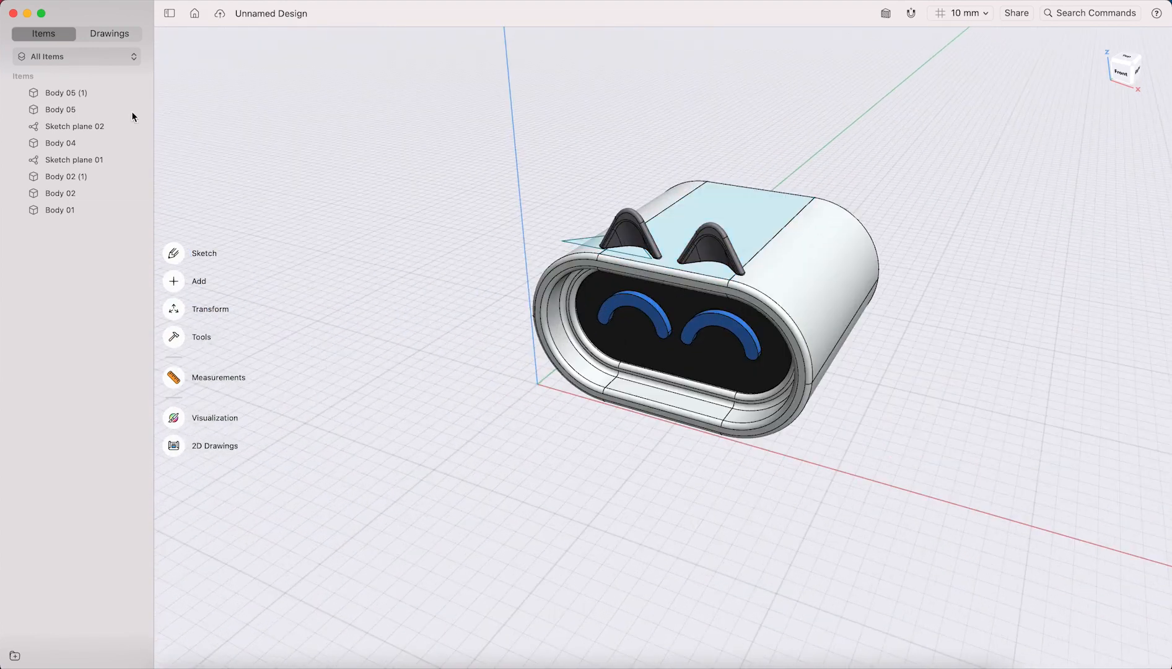
double_click(74, 127)
right_click(75, 128)
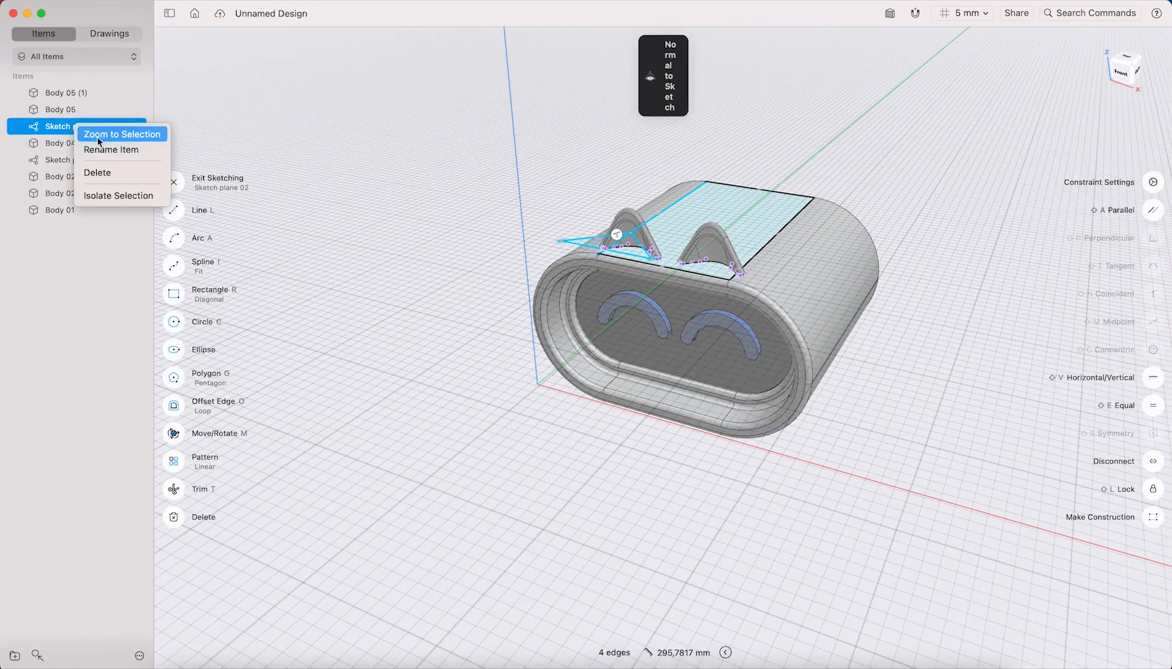
left_click(98, 173)
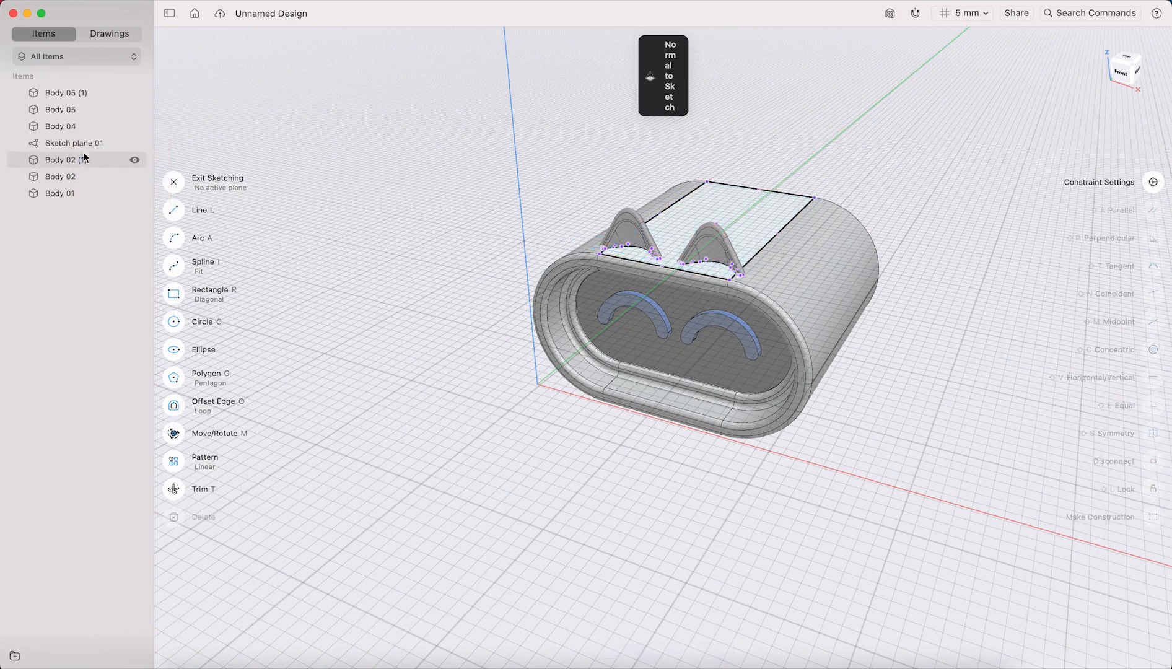
right_click(85, 146)
left_click(62, 144)
left_click(69, 144)
right_click(69, 143)
left_click(91, 189)
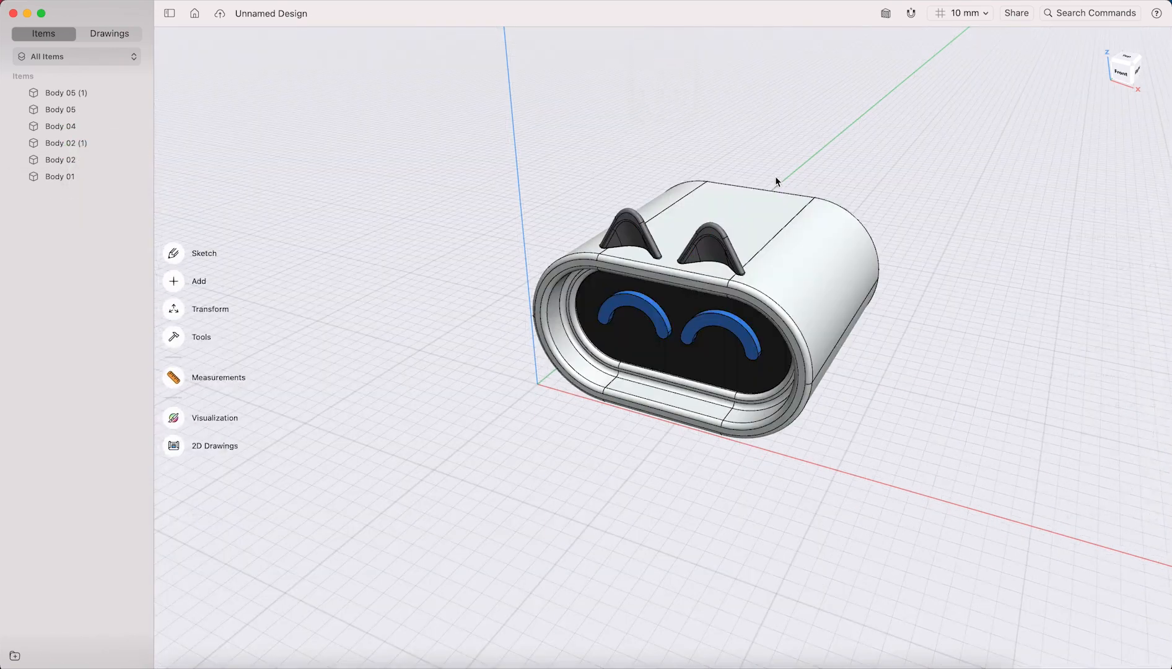
- From the right side view, sketch a rectangle 100 mm long and about 45 mm high over the head's side
right_click_drag(848, 172, 657, 199)
left_click(738, 304)
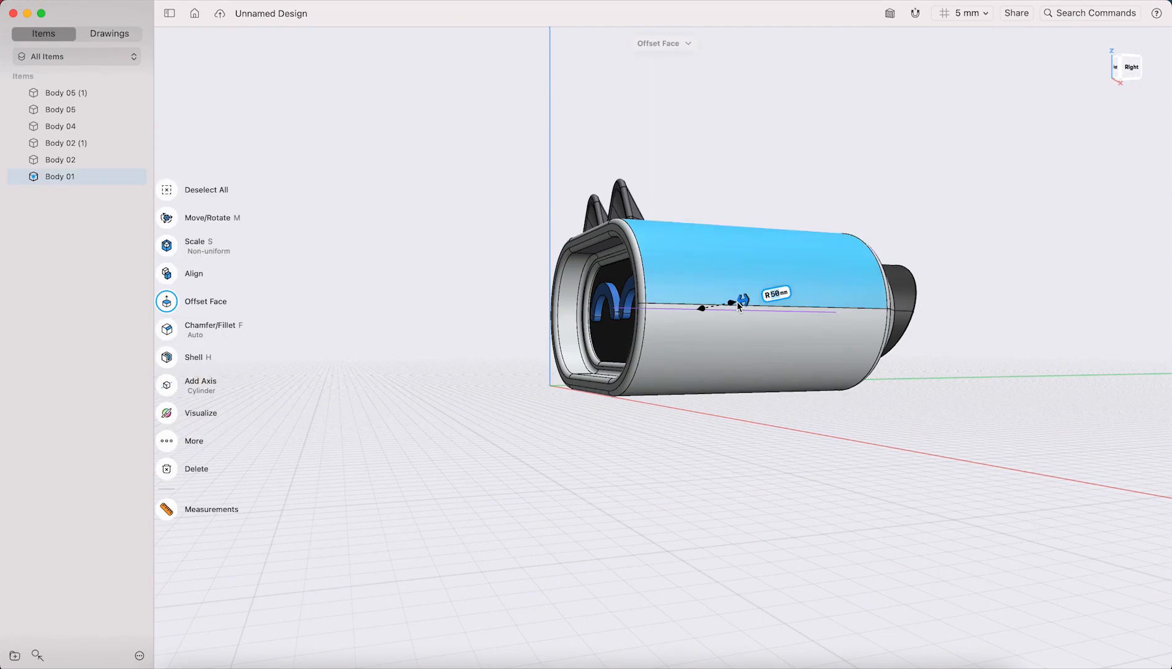
left_click(1123, 71)
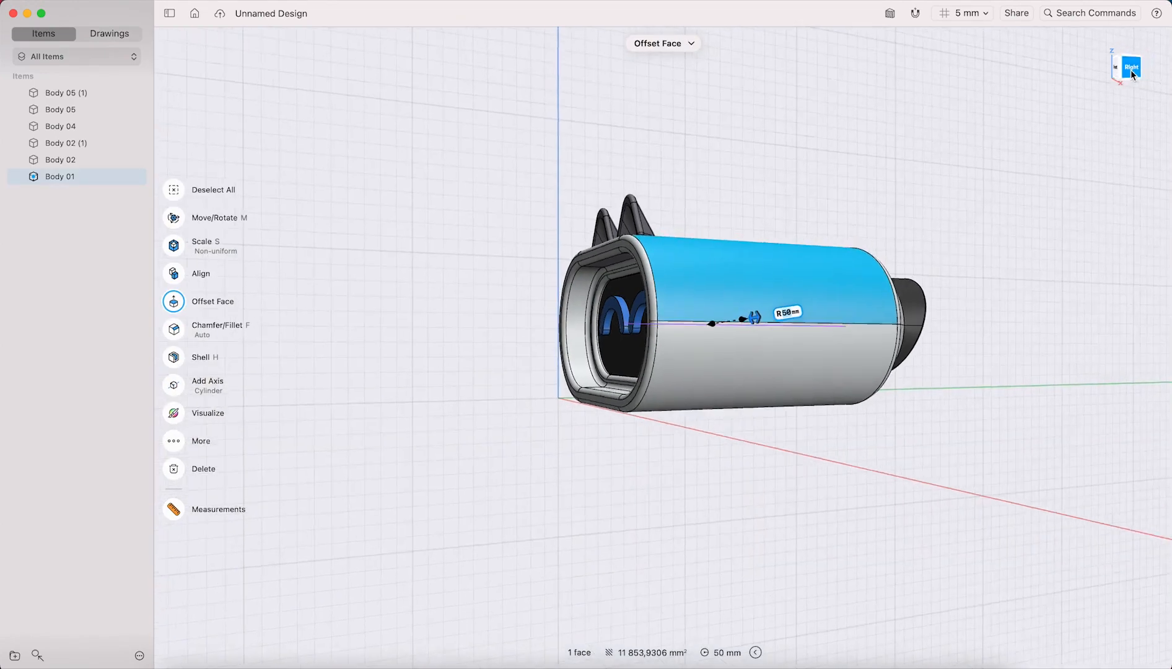
left_click(496, 370)
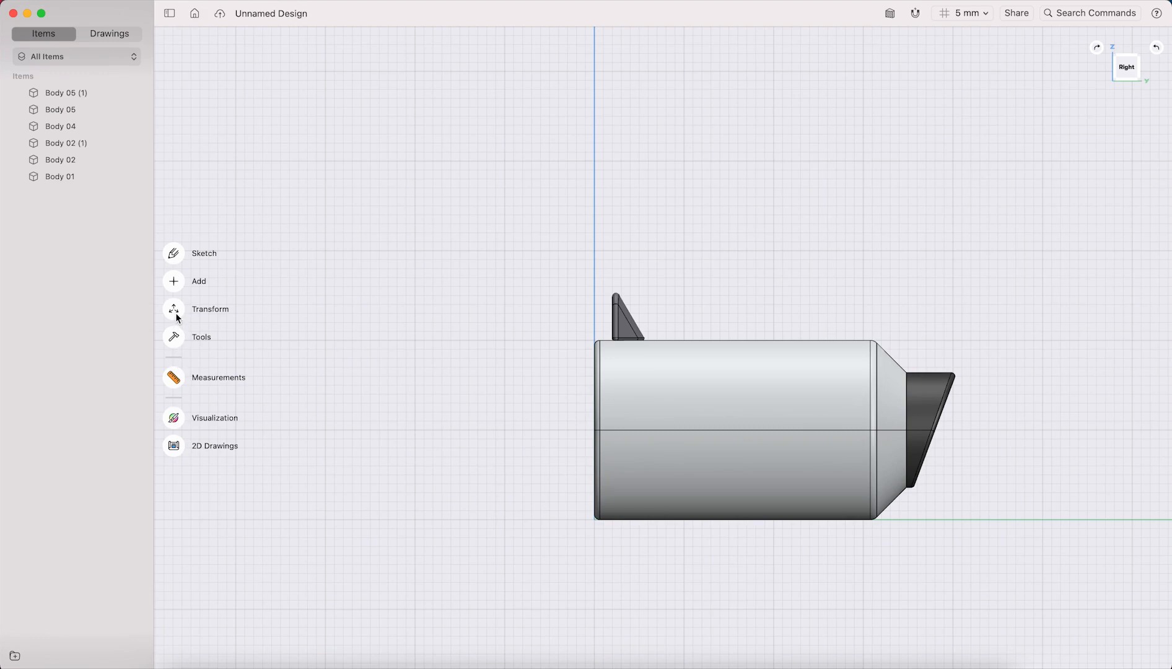
left_click(176, 255)
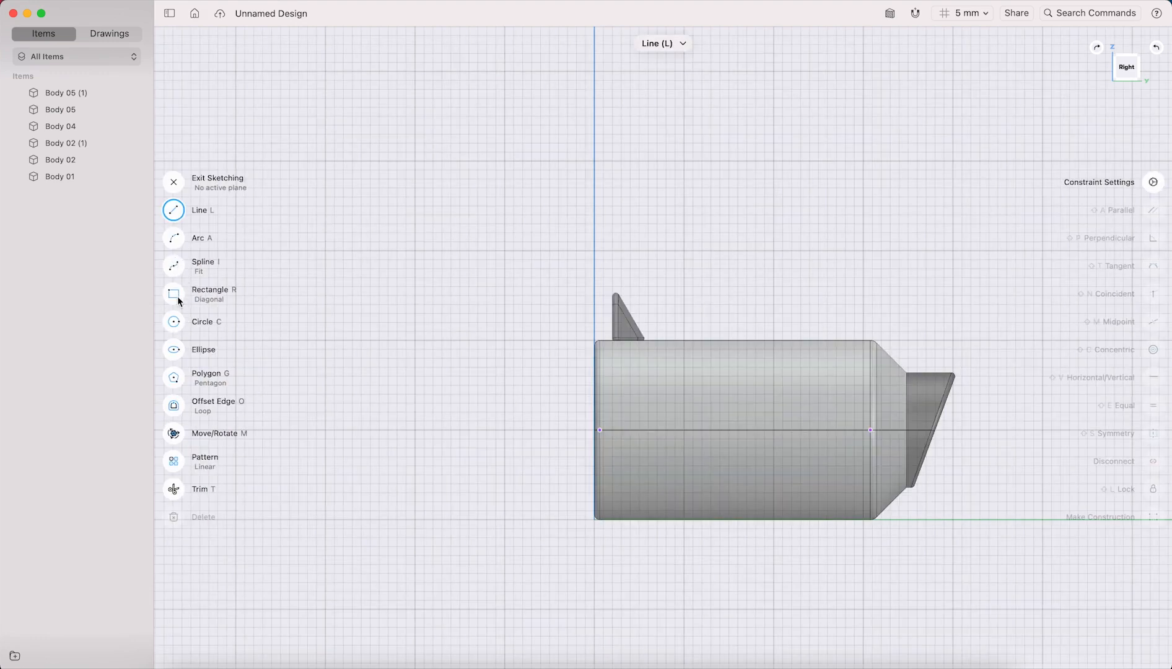
left_click(647, 395)
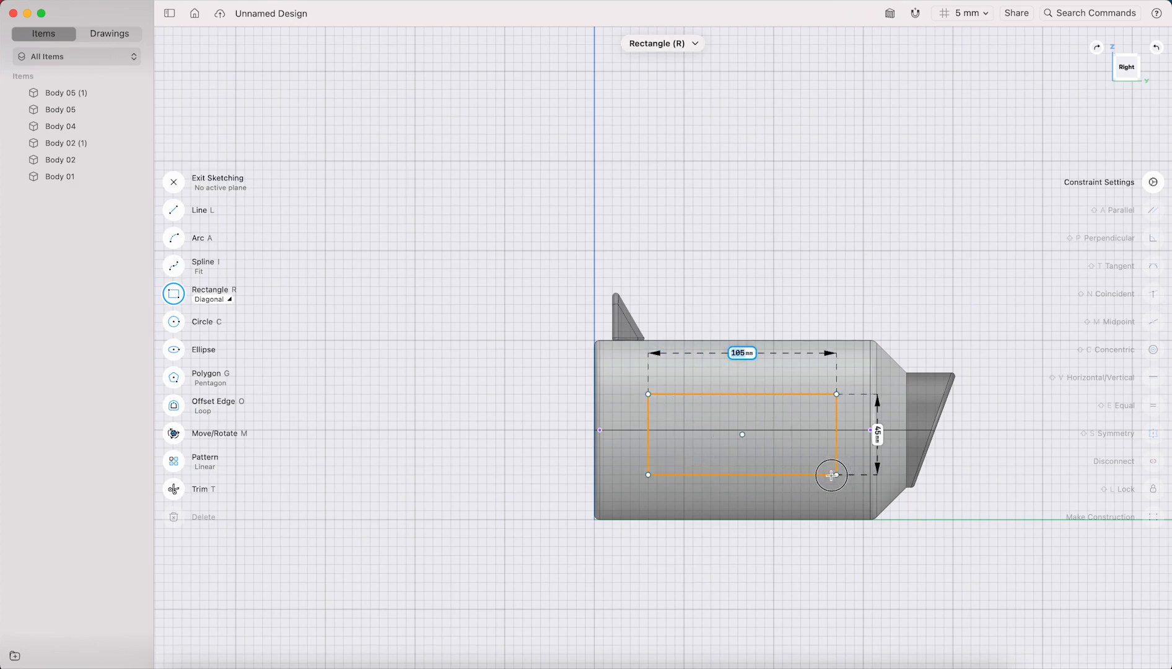
type("100")
key("Return")
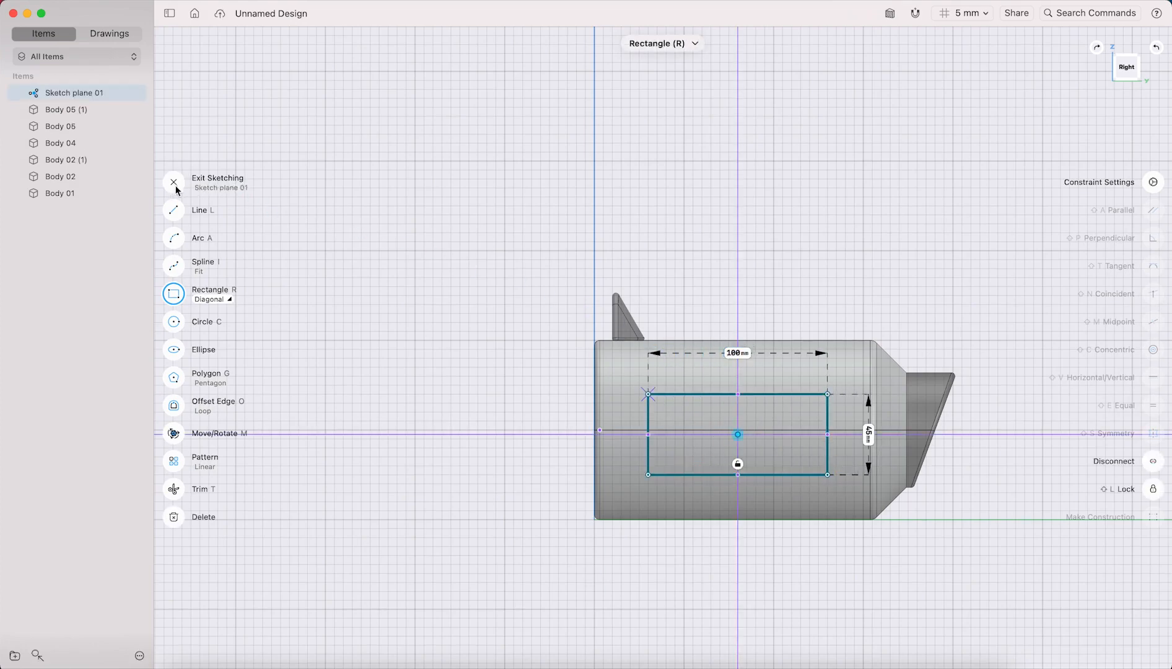
left_click(174, 184)
- Shift the whole side rectangle upward by about 3 mm towards the head's horizontal midline
mouse_move(458, 266)
right_mouse_down()
mouse_move(680, 311)
mouse_move(735, 298)
mouse_move(625, 301)
mouse_move(725, 256)
right_mouse_up()
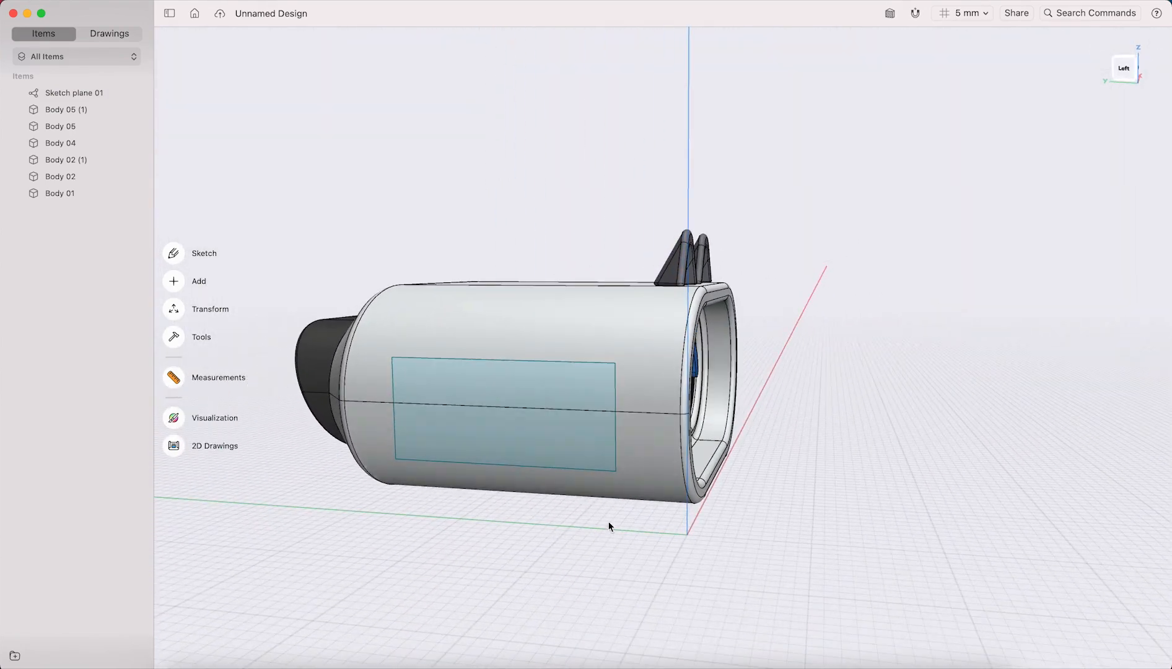
right_click_drag(662, 335, 694, 315)
left_click(558, 379)
double_click(503, 412)
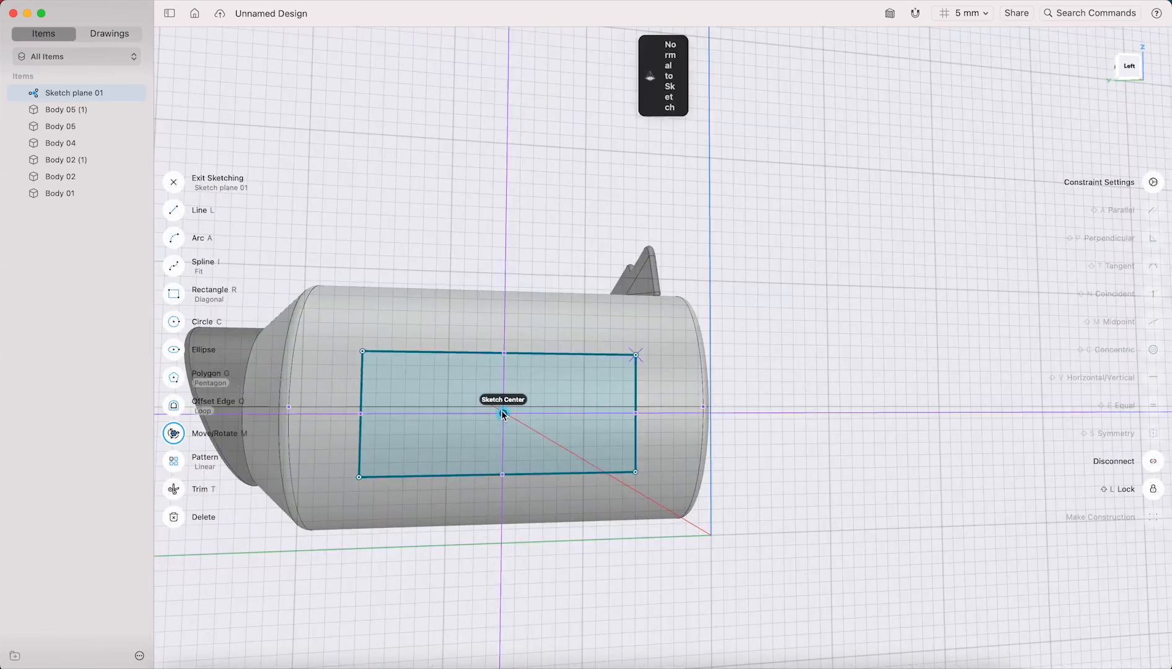
key("m")
left_click_drag(506, 379, 503, 367)
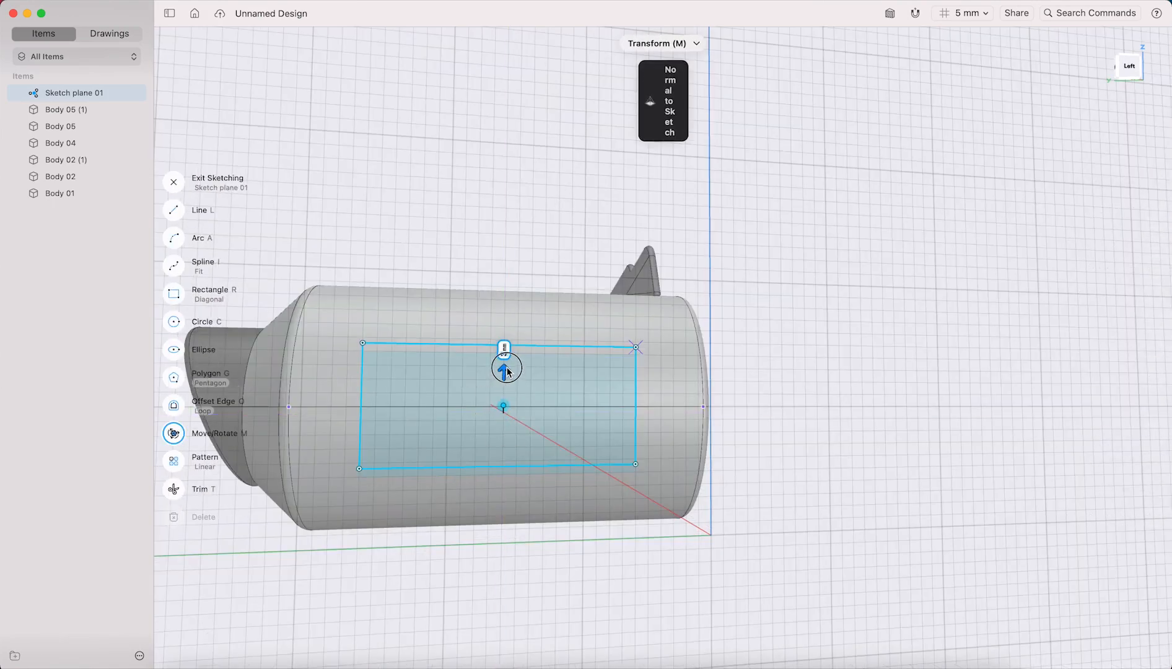
- Fine-tune the rectangle's upward move to 2.5 mm, placing its centre on the head's horizontal midline
right_click_drag(473, 269, 466, 257)
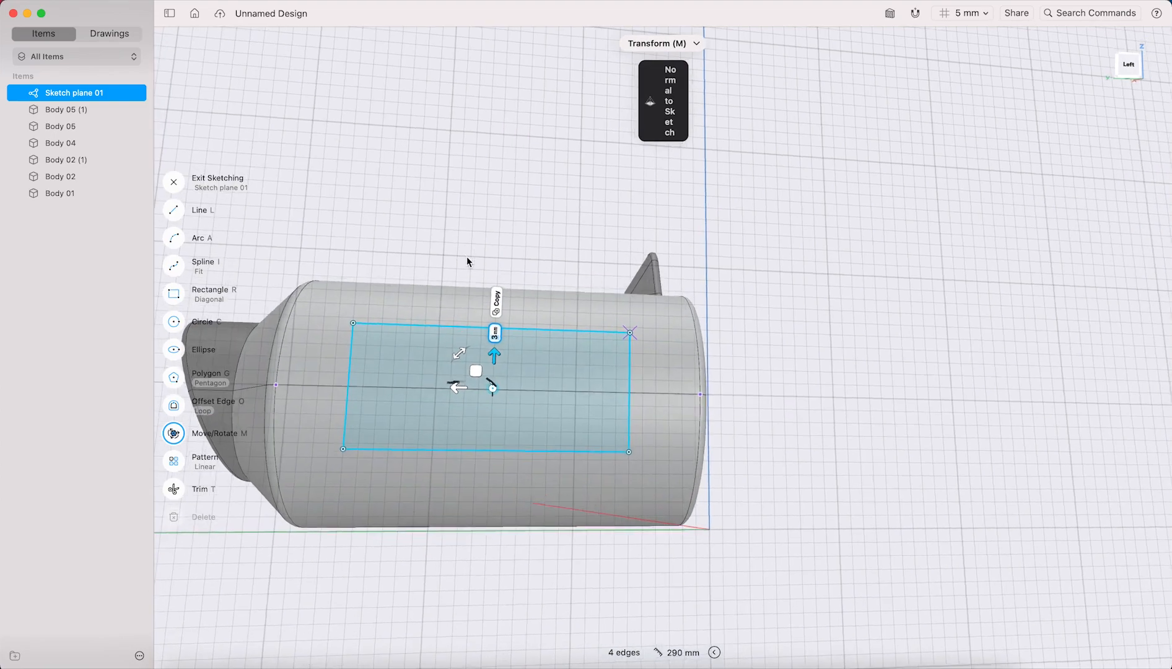
scroll(477, 377, "down", 3)
left_click(1129, 67)
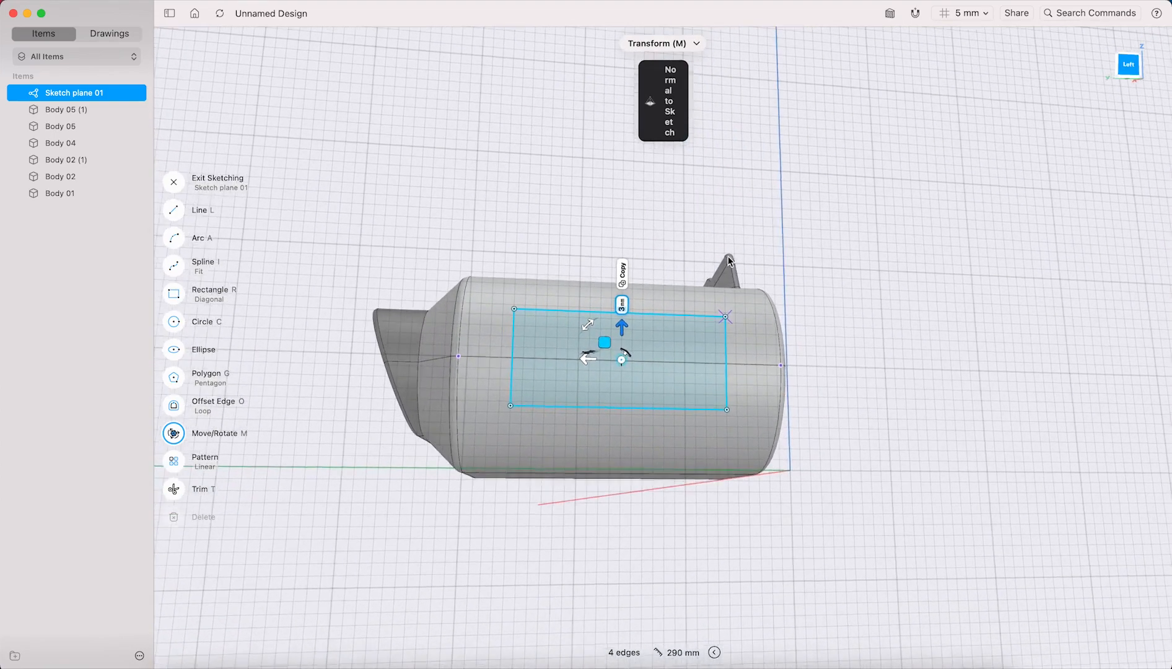
scroll(676, 358, "down", 3)
scroll(674, 356, "up", 5)
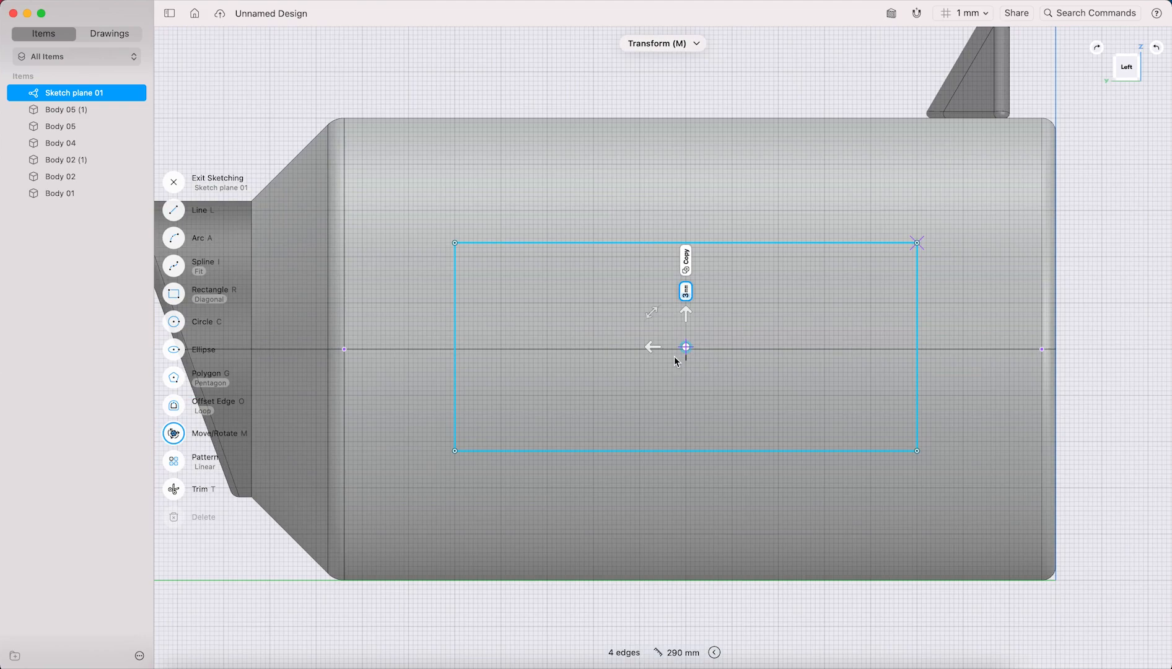
scroll(690, 312, "up", 1)
left_click_drag(686, 323, 686, 325)
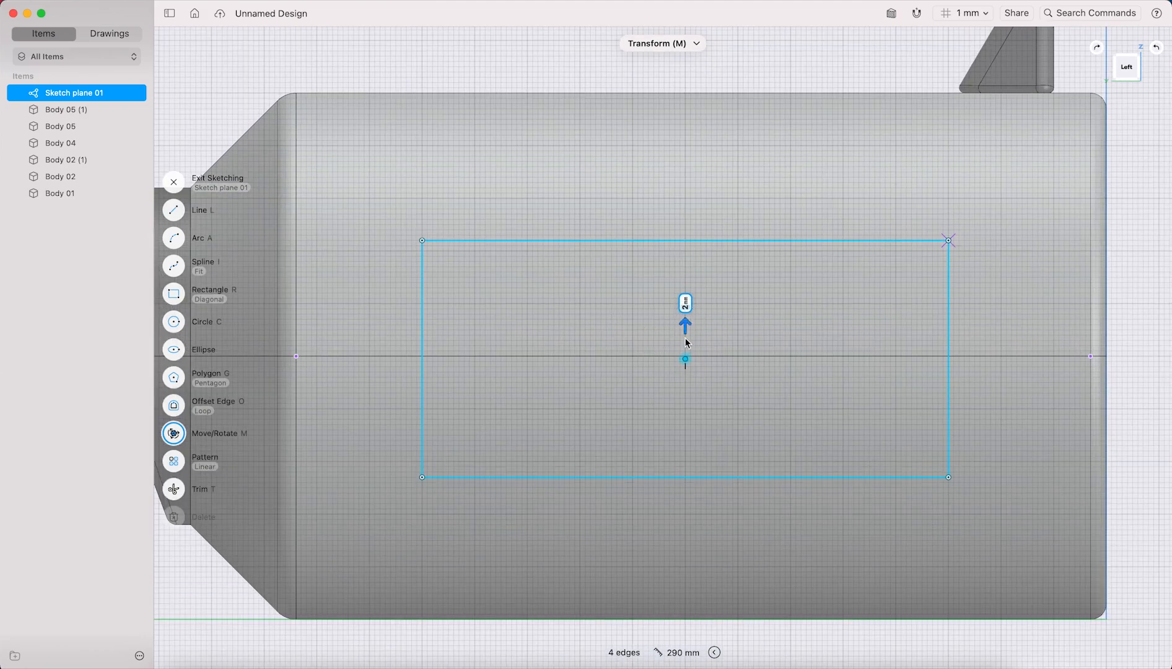
scroll(685, 347, "down", 2)
scroll(685, 345, "up", 6)
left_click_drag(685, 336, 686, 323)
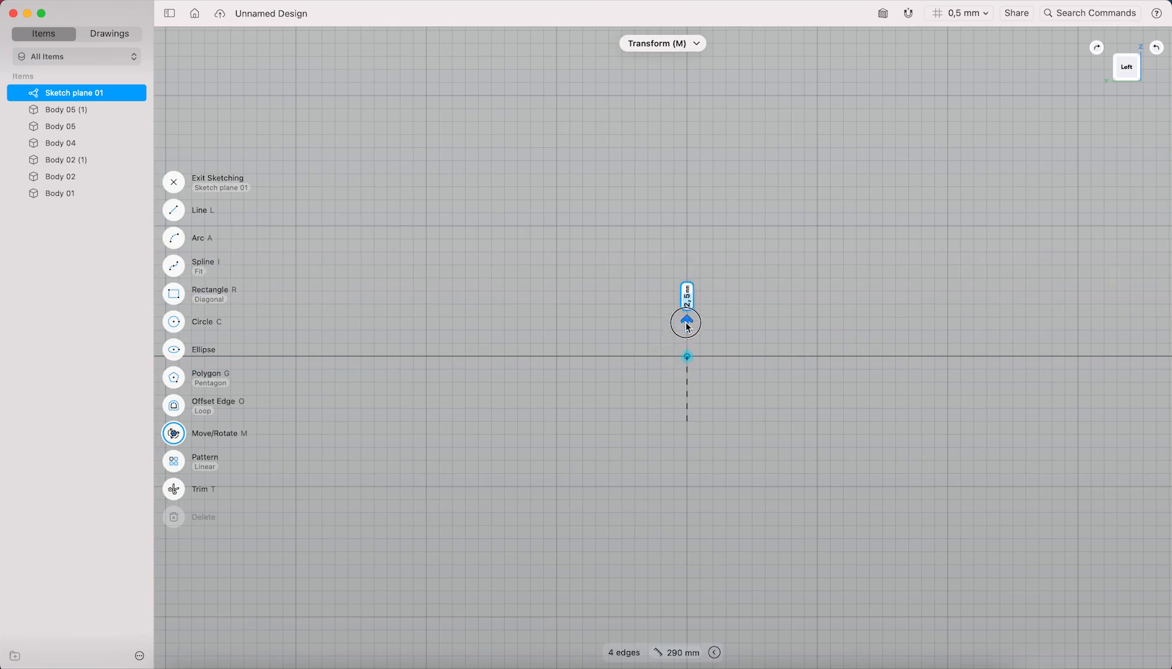
scroll(687, 359, "down", 6)
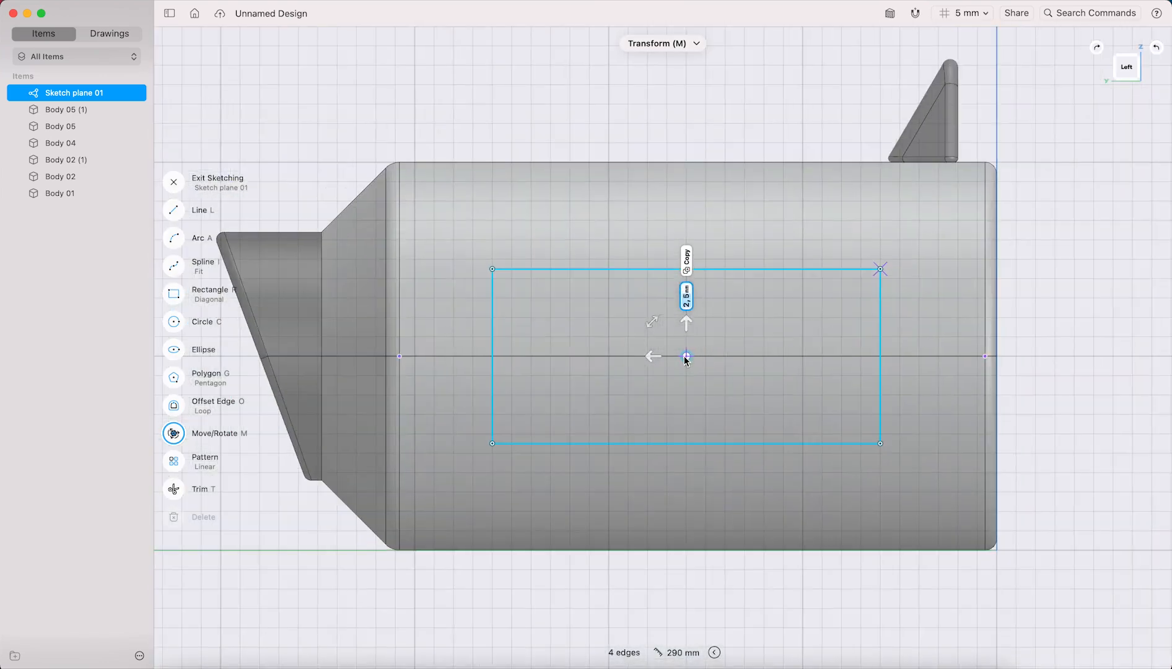
scroll(662, 149, "down", 1)
right_click_drag(687, 143, 664, 162)
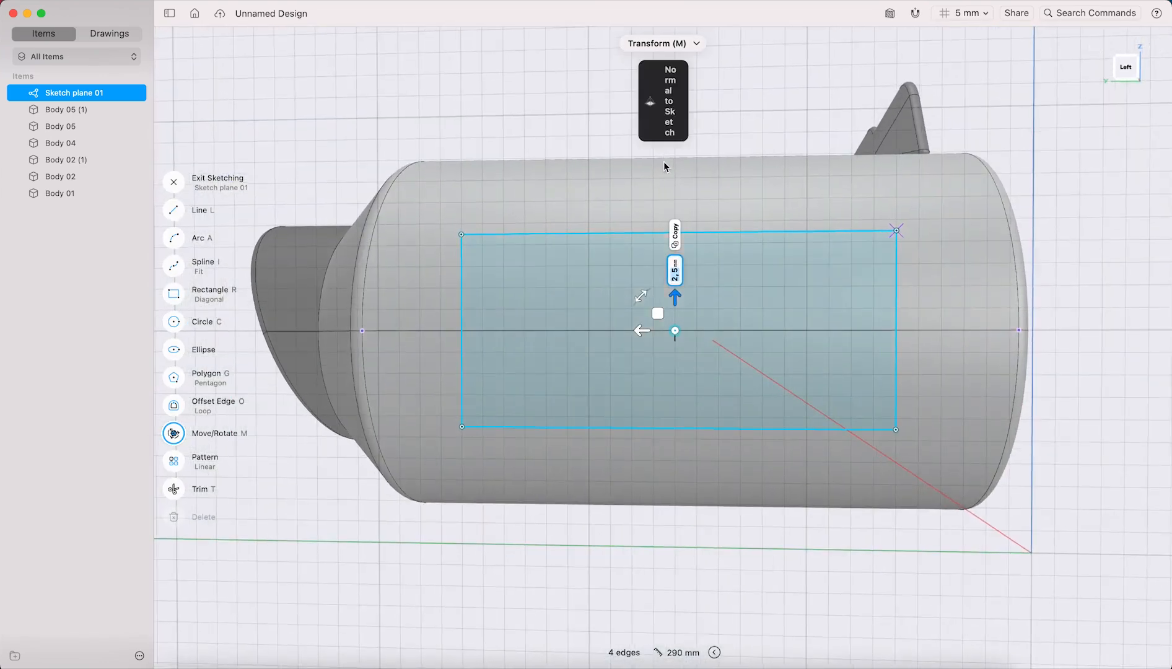
- Try to move the rectangle's upper edge vertically and undo the change
left_click(462, 235)
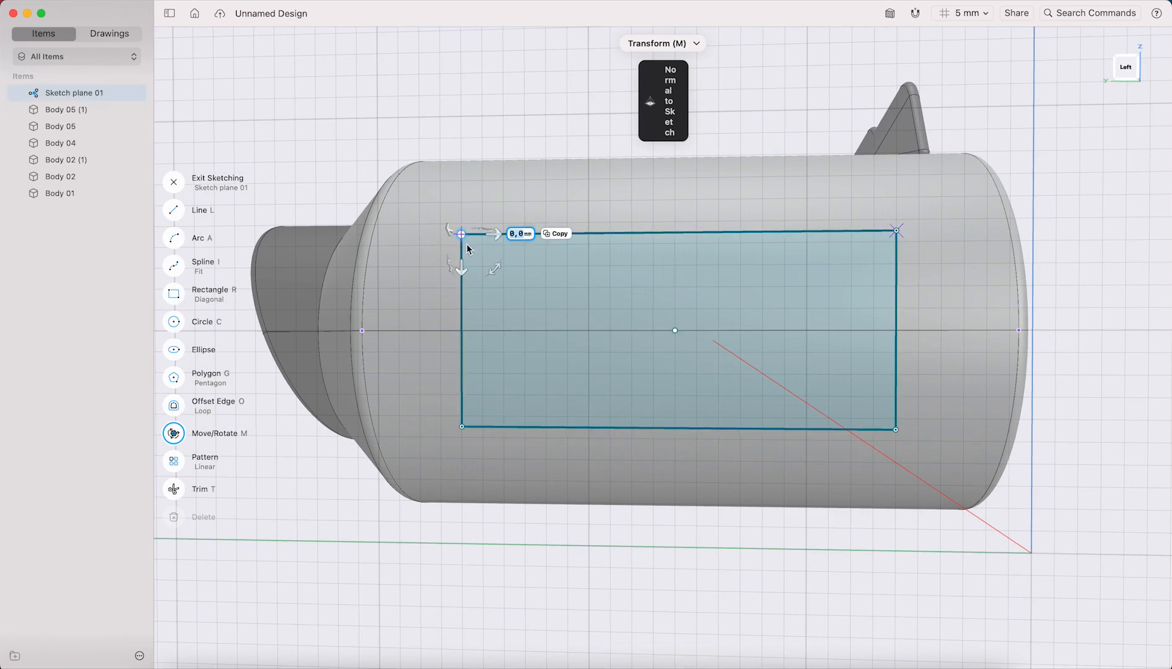
left_click(678, 234)
left_click_drag(676, 267, 677, 256)
key("super+z")
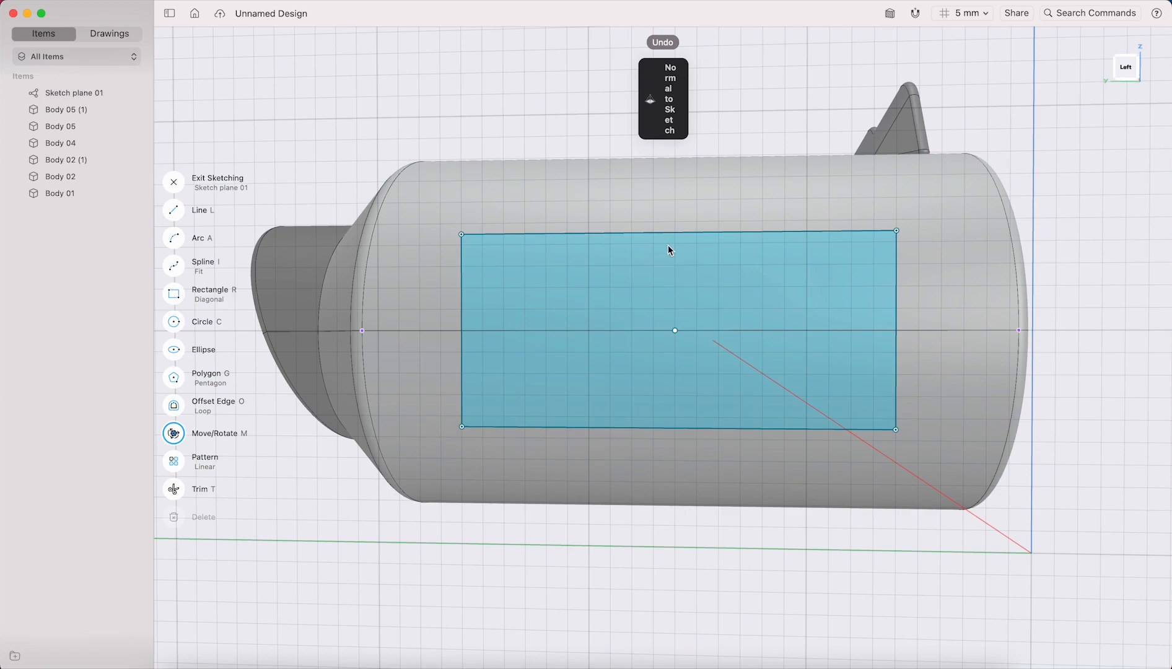
left_click(671, 233)
left_click(676, 267)
mouse_move(710, 189)
middle_mouse_down()
mouse_move(682, 202)
mouse_move(453, 163)
middle_mouse_up()
key("Escape")
- Extrude the side rectangle outward about 20 mm as a separate block beside the head
right_click_drag(760, 173, 697, 188)
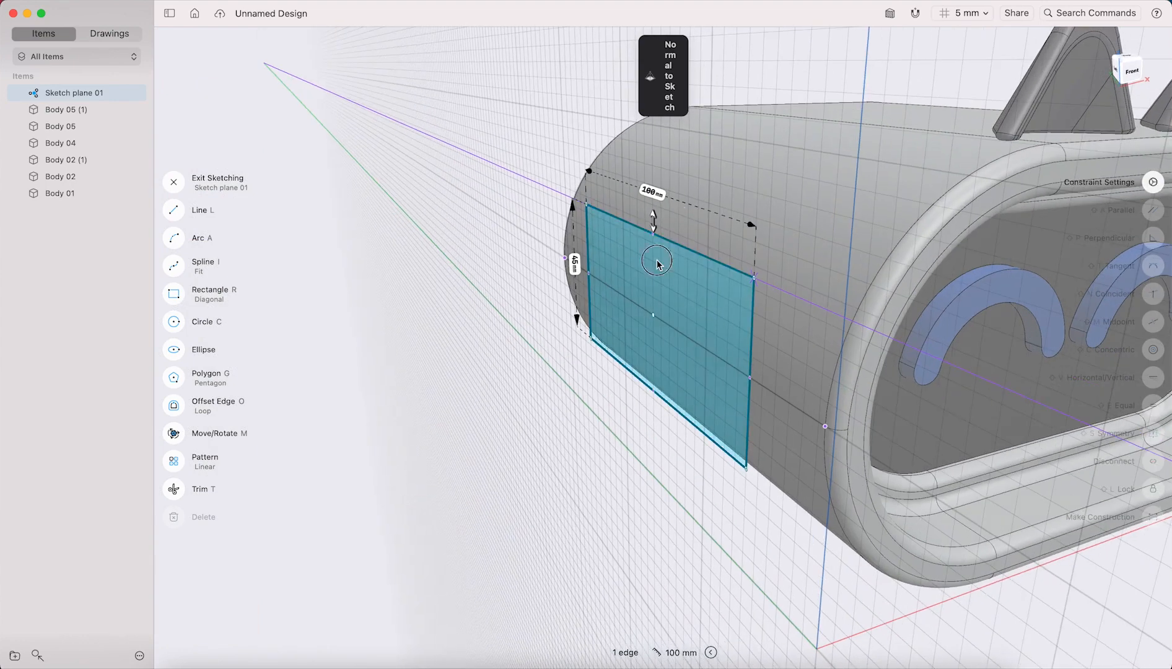
left_click(657, 259)
key("e")
left_click_drag(661, 260, 595, 273)
left_click(510, 205)
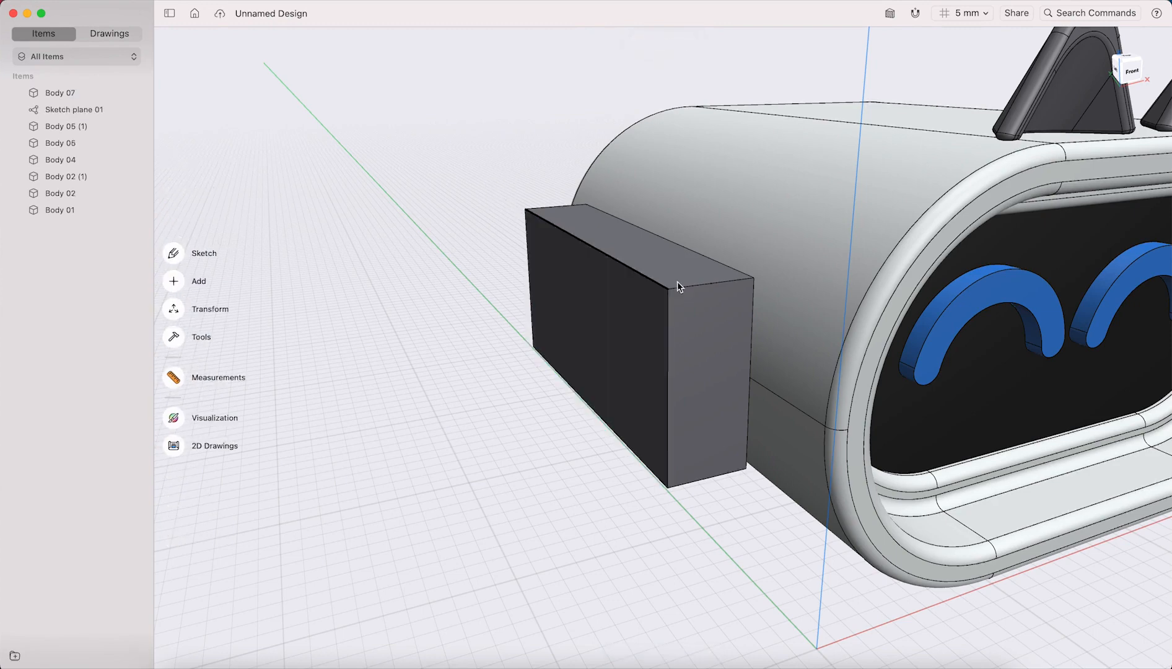
- Fillet the side block's four short edges with a radius of about 23 mm
left_click(714, 287)
left_click(706, 479)
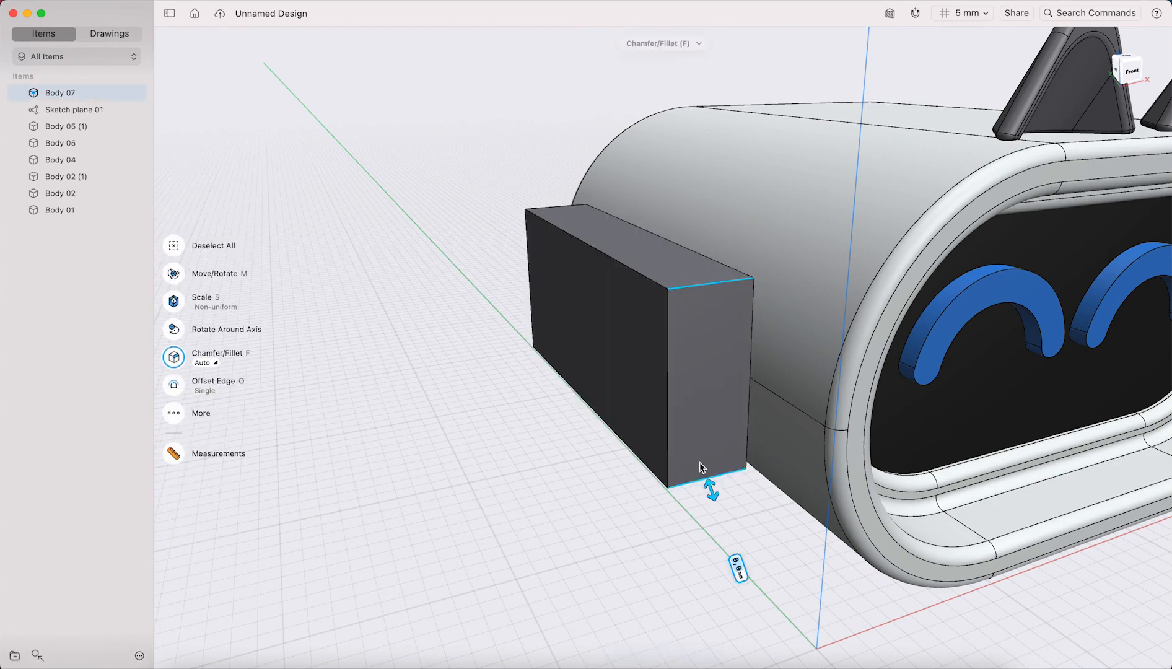
left_click(549, 207)
right_click_drag(468, 238, 783, 242)
left_click(663, 350)
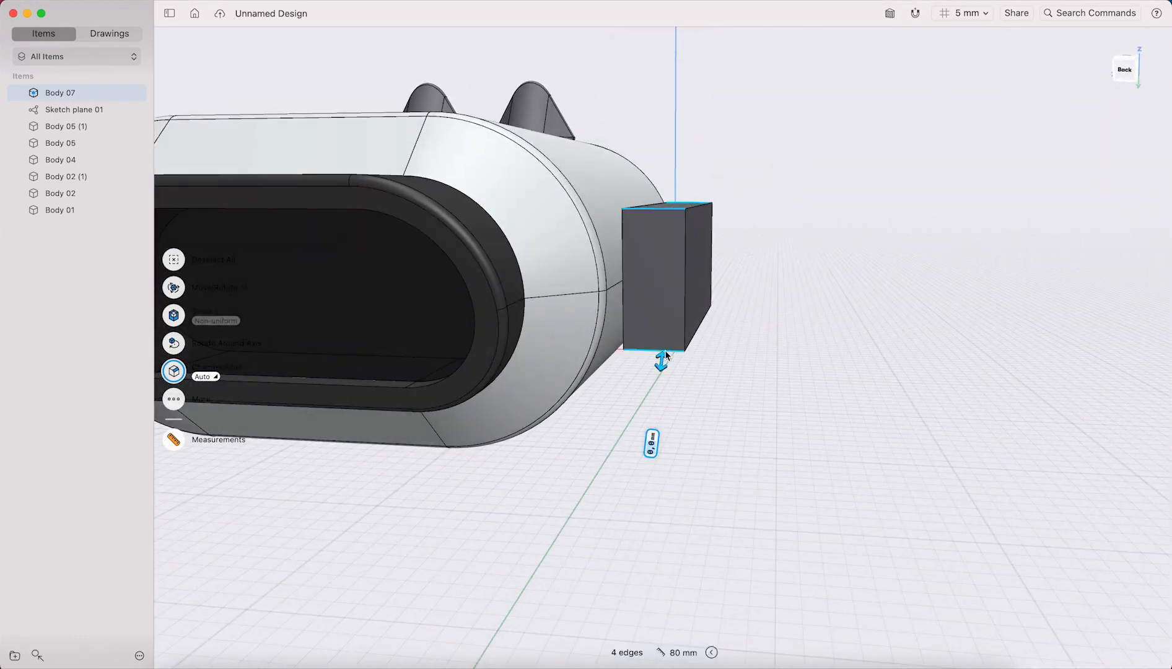
left_click_drag(664, 355, 632, 419)
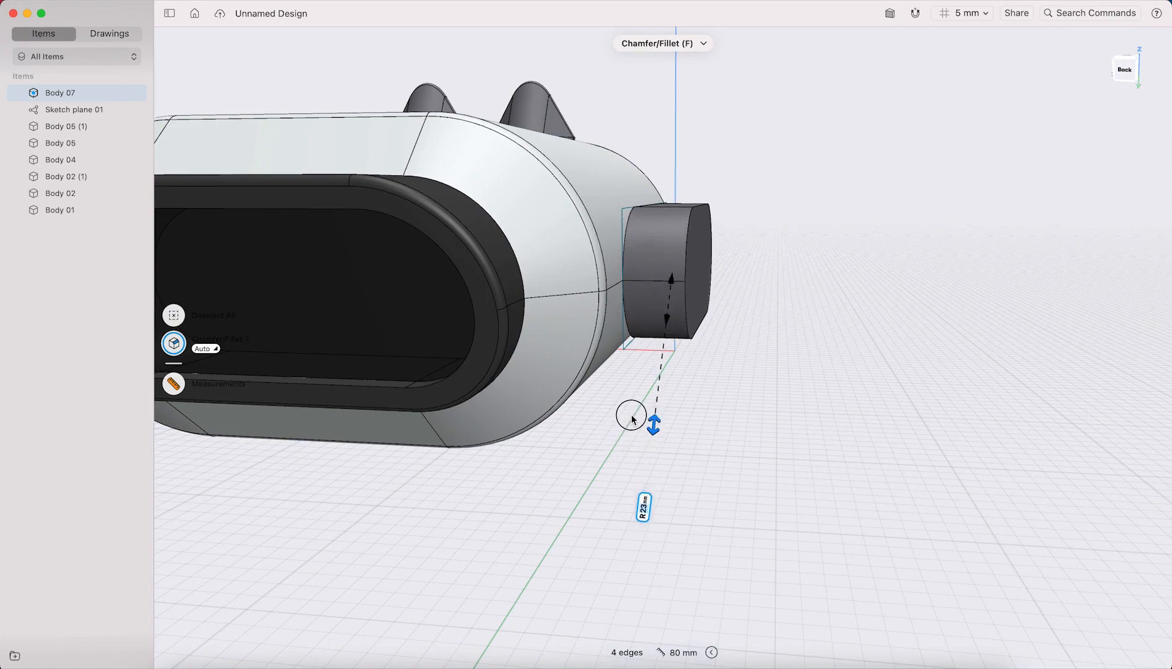
left_click(736, 385)
- Try to fillet the rounded block's outer face edges, and undo back to the square-cornered block
right_click_drag(710, 285, 663, 192)
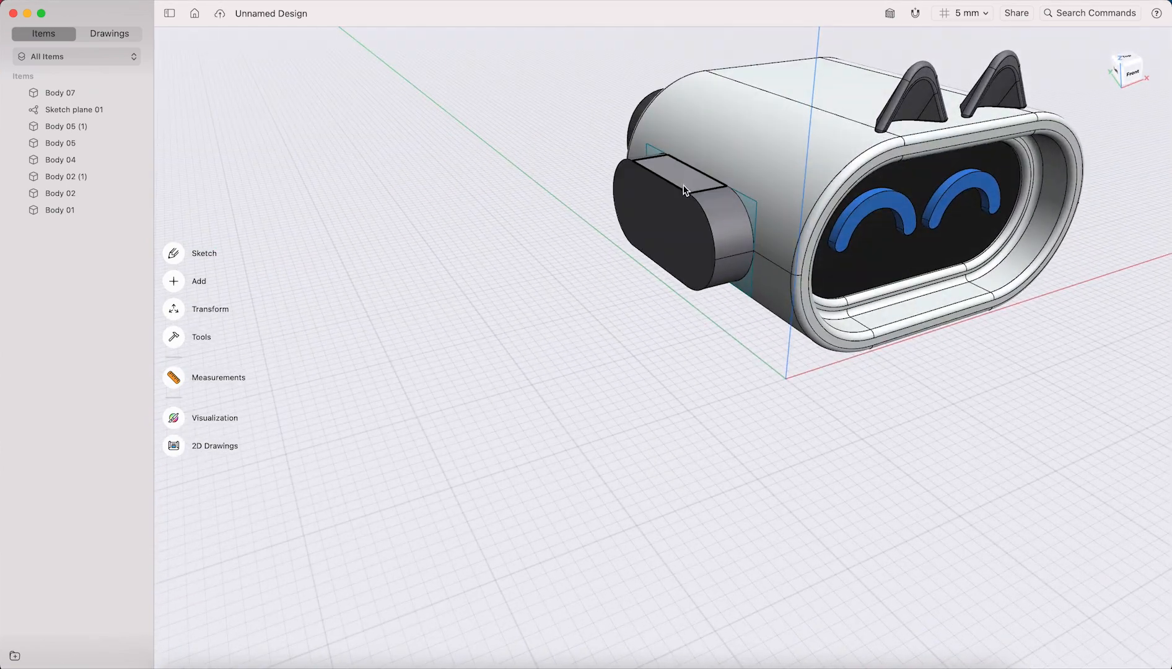
left_click(669, 181)
left_click_drag(677, 189, 627, 153)
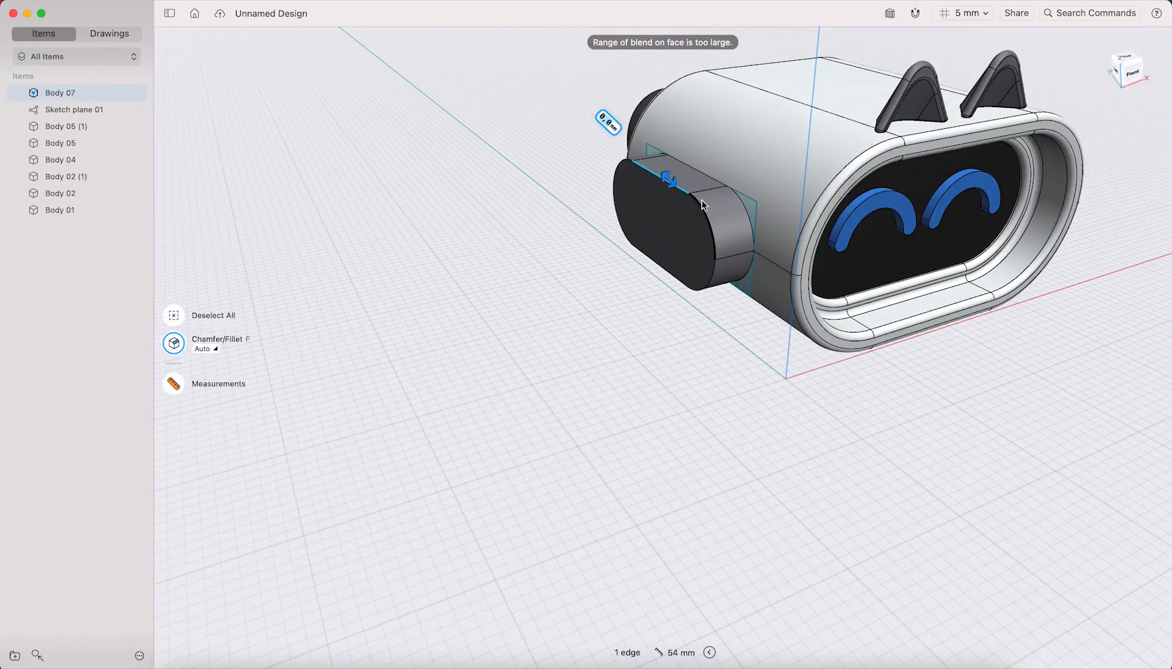
scroll(707, 213, "up", 10)
scroll(694, 235, "down", 2)
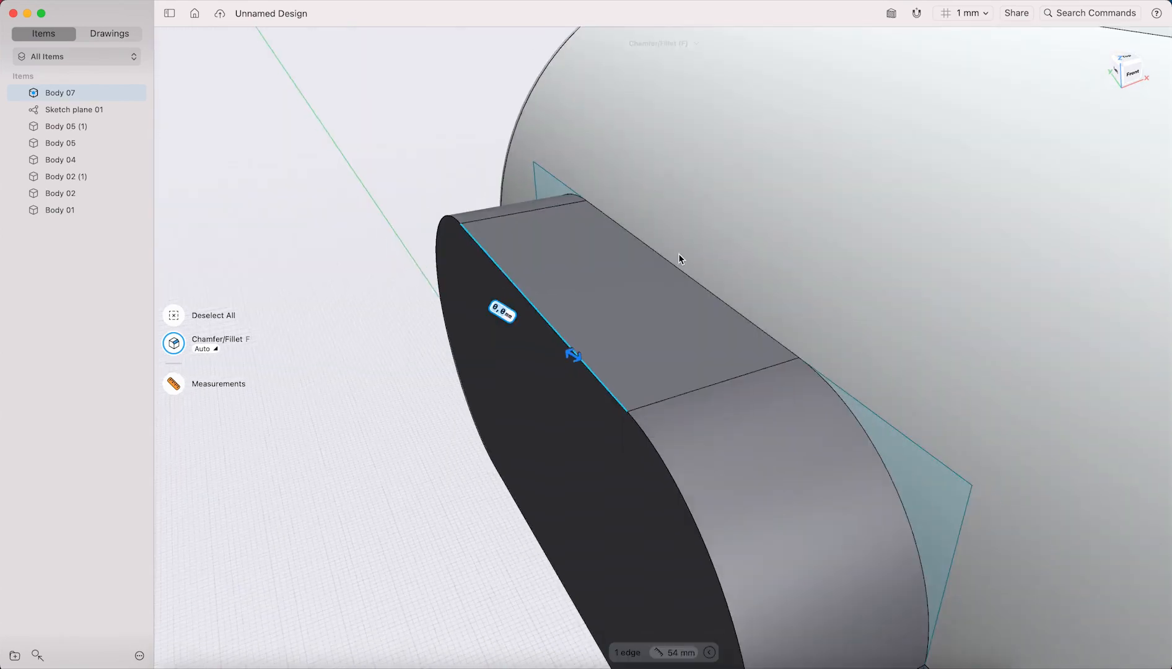
left_click(641, 438)
left_click_drag(639, 437, 705, 442)
key("super+z")
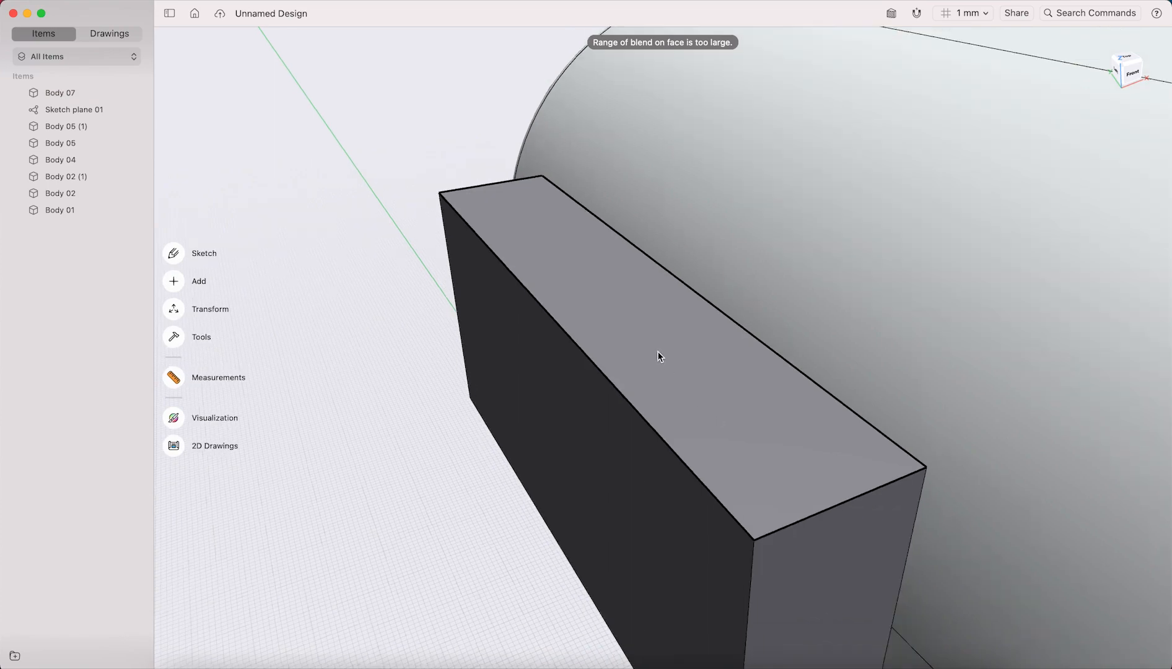
key("super+z")
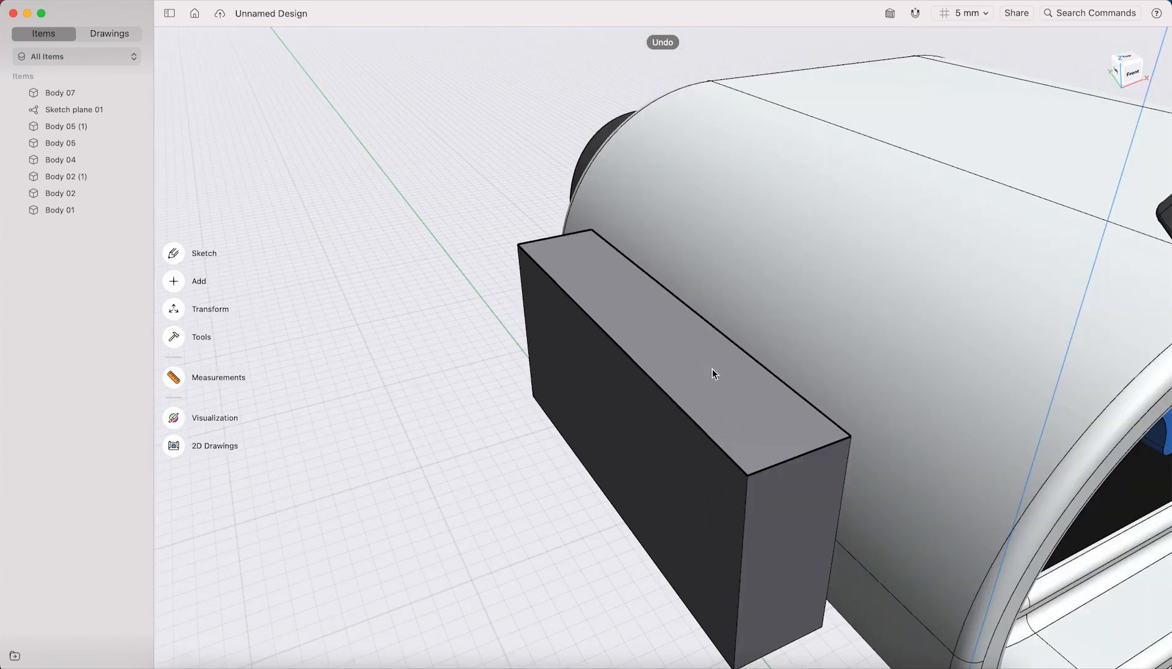
- Fillet the square block's four short corner edges again with a radius of about 22 mm
left_click(787, 459)
left_click(791, 460)
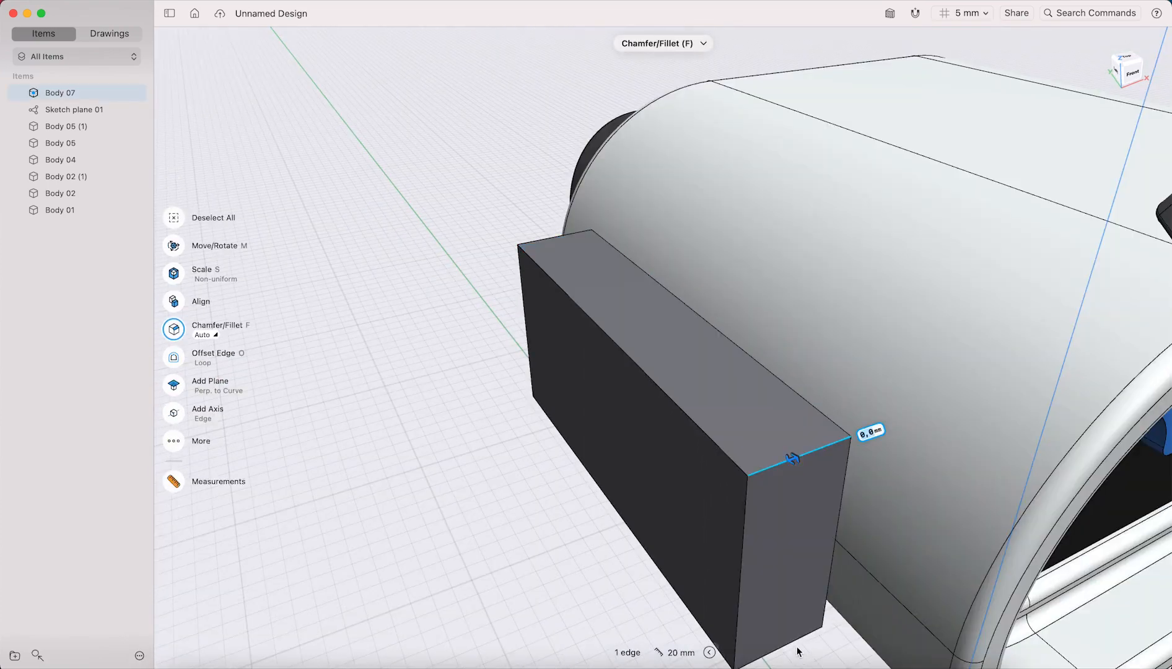
middle_click_drag(586, 374, 624, 291)
right_click_drag(682, 391, 697, 316)
left_click(836, 538)
right_click_drag(632, 367, 889, 367)
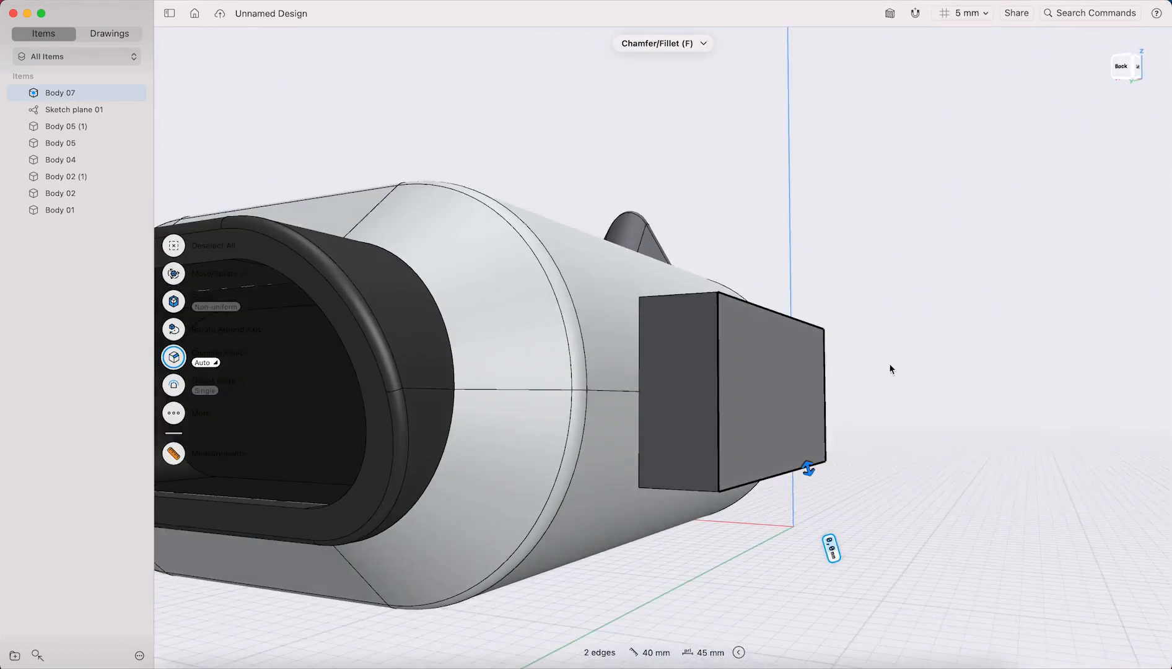
left_click(700, 297)
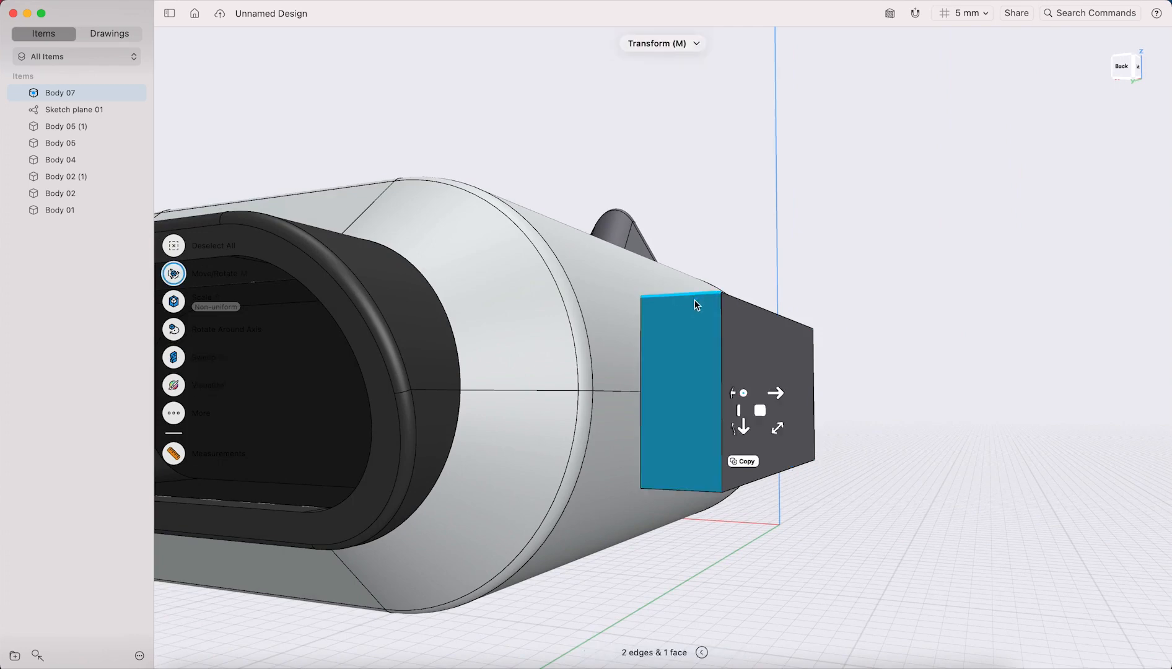
key("f")
left_click_drag(696, 497, 670, 584)
left_click(828, 521)
- Fillet the edge around the side block's outer face with a radius of about 8 mm
right_click_drag(869, 280, 673, 323)
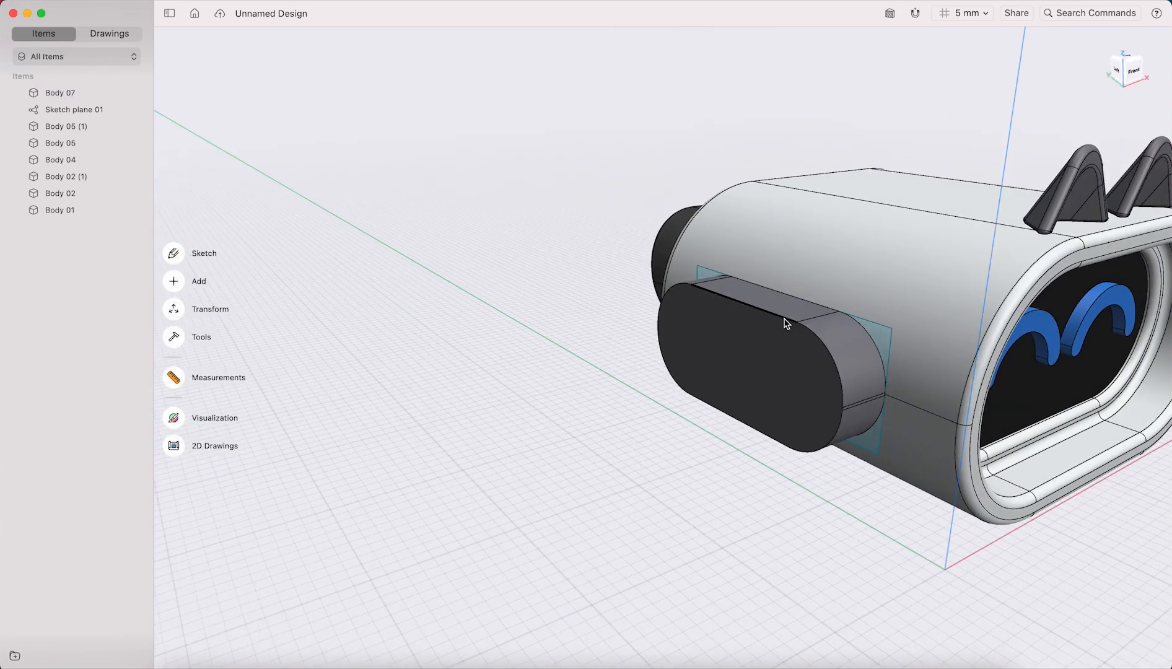
left_click(785, 323)
key("f")
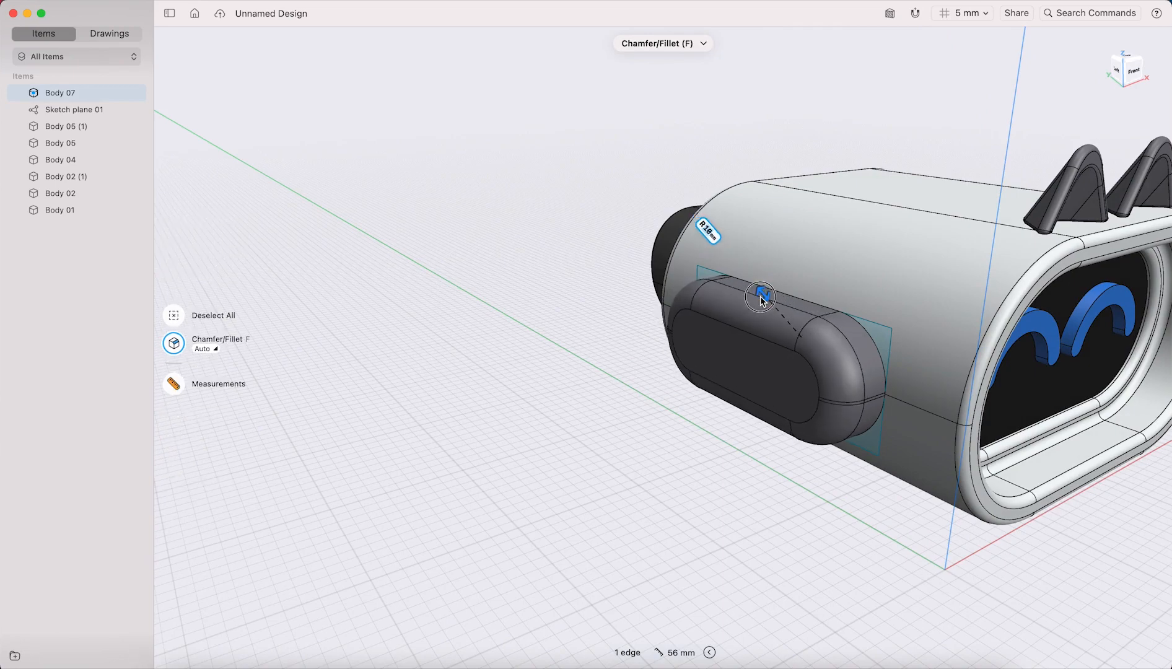
left_click_drag(761, 302, 762, 304)
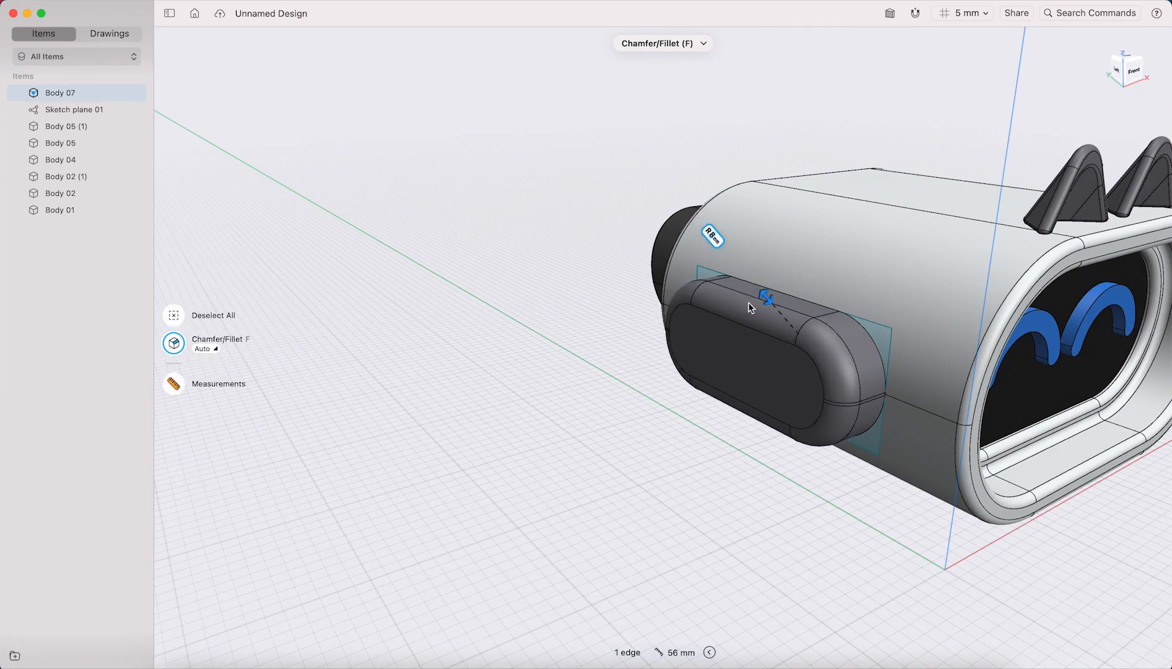
key("Escape")
right_click_drag(817, 255, 756, 272)
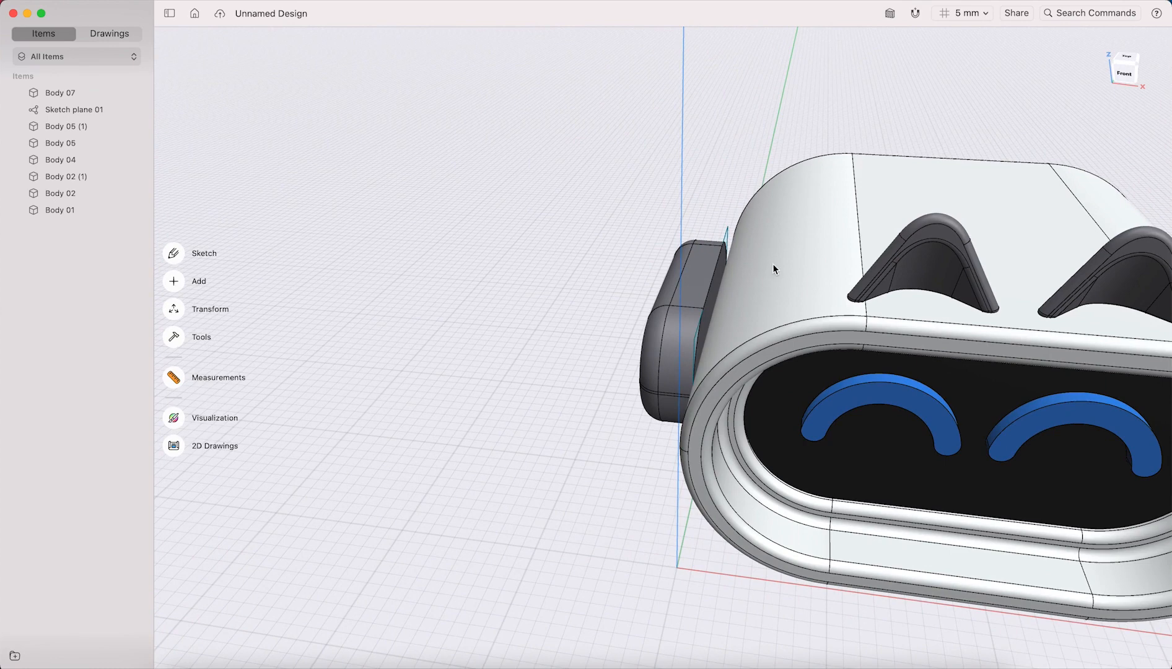
- Move the rounded side block inward by about 10 mm so it sinks into the head's side wall
left_click(676, 295)
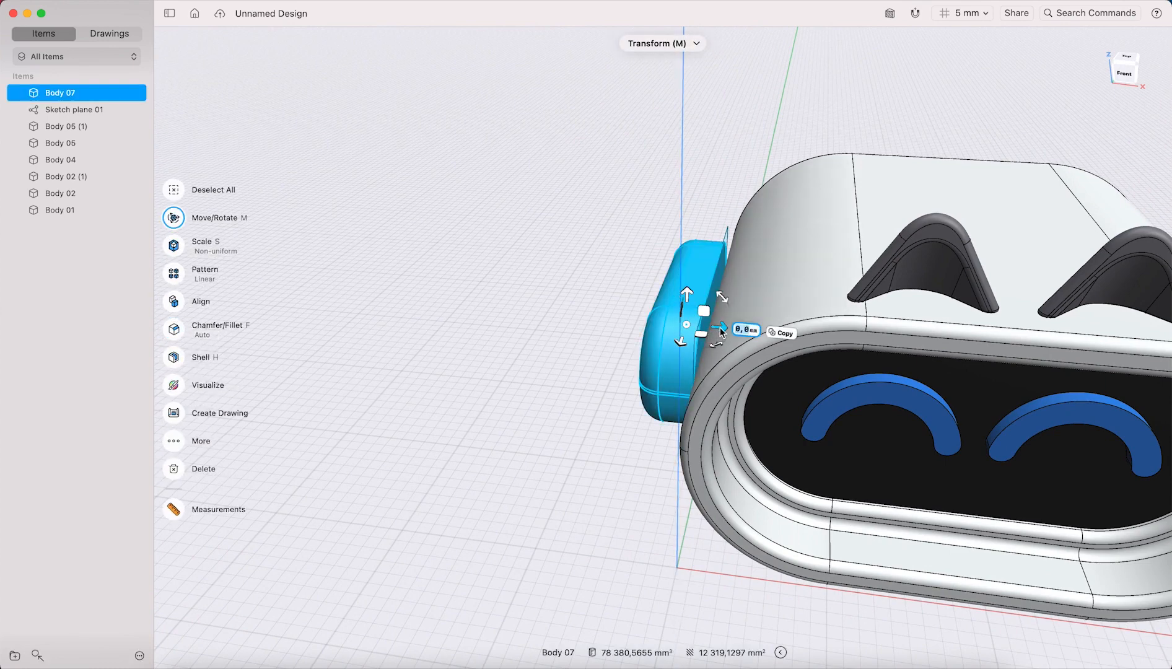
left_click_drag(726, 333, 741, 332)
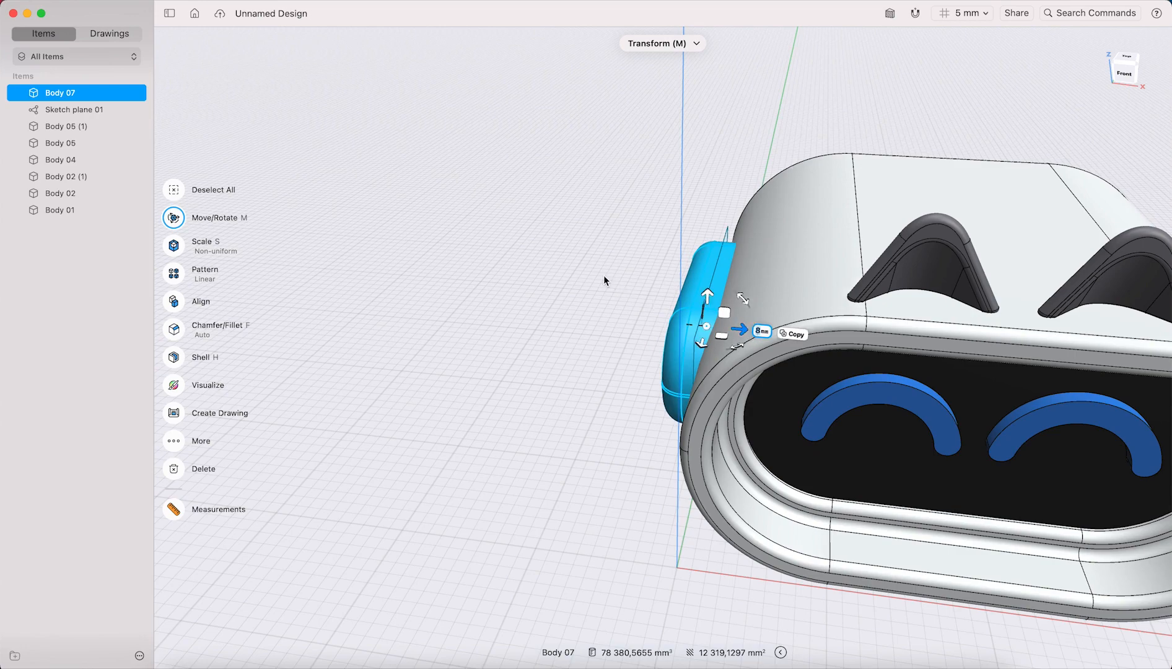
mouse_move(604, 275)
right_mouse_down()
mouse_move(629, 236)
mouse_move(622, 269)
right_mouse_up()
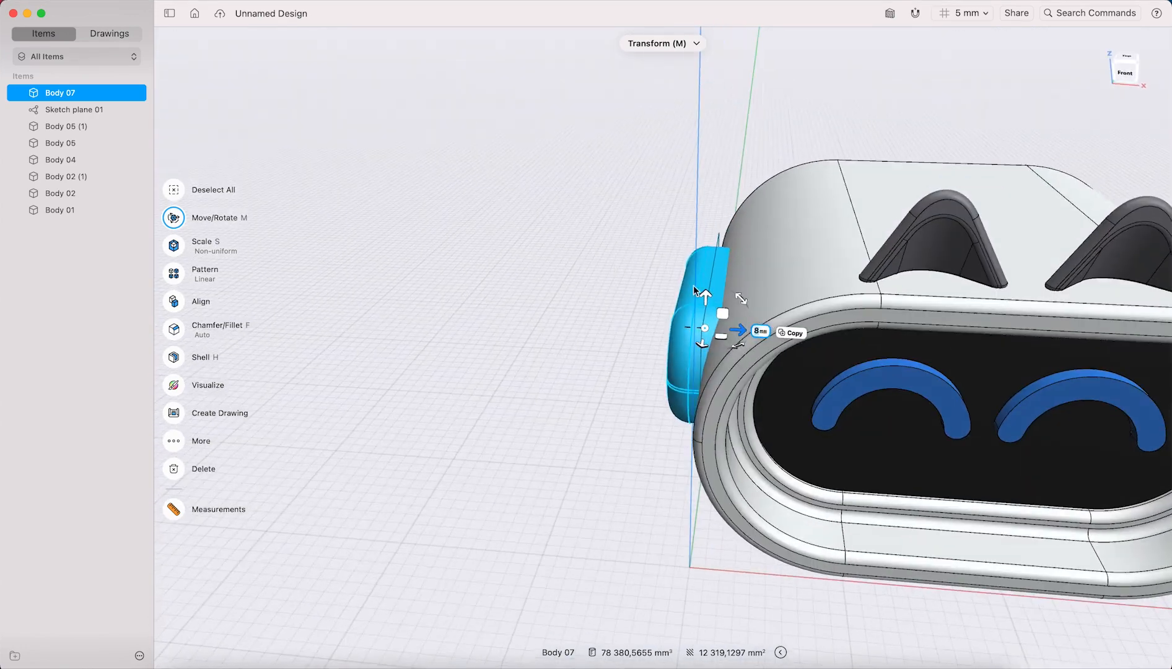
left_click_drag(751, 332, 748, 332)
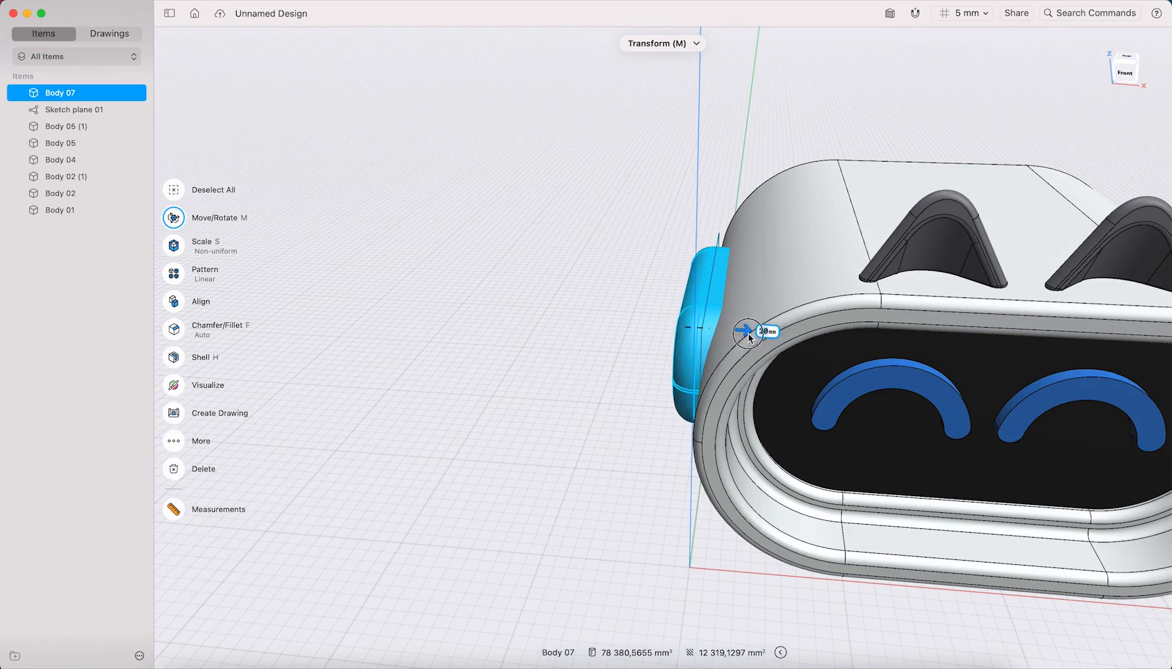
left_click(584, 289)
mouse_move(599, 228)
right_mouse_down()
mouse_move(671, 221)
mouse_move(658, 249)
mouse_move(593, 225)
mouse_move(800, 177)
mouse_move(806, 191)
mouse_move(589, 186)
mouse_move(613, 207)
mouse_move(576, 224)
mouse_move(615, 213)
mouse_move(560, 224)
mouse_move(633, 227)
mouse_move(587, 224)
right_mouse_up()
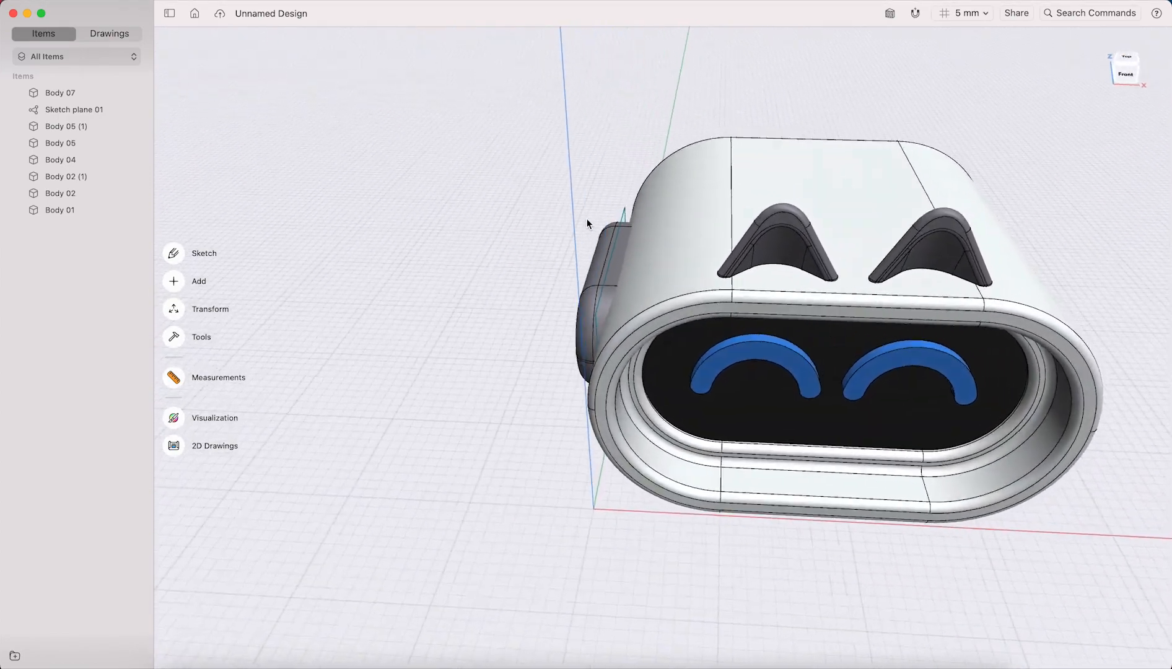
- Try subtracting the head body from the side block with Keep Originals set to None, and undo the subtraction
double_click(598, 273)
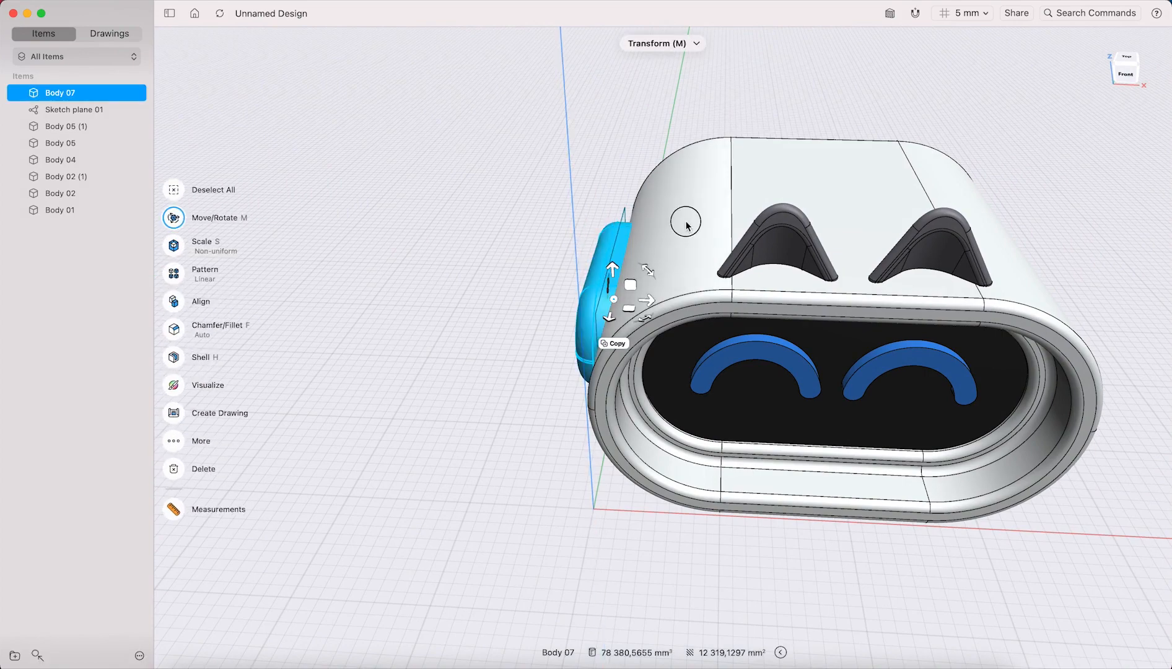
double_click(686, 226)
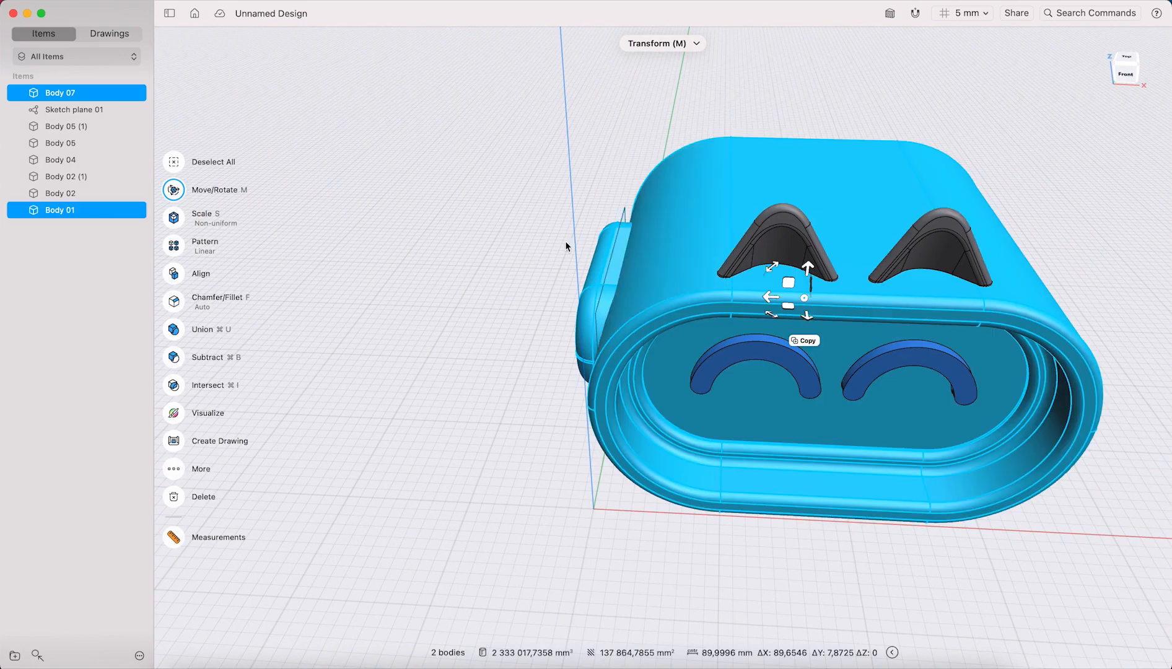
left_click(174, 357)
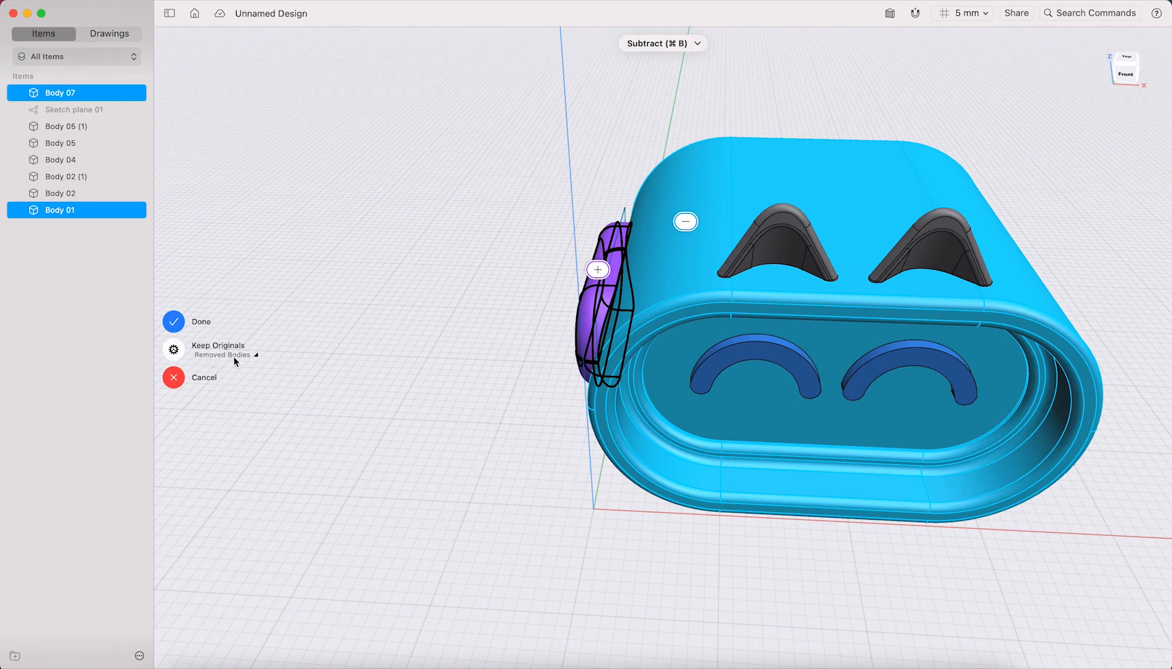
left_click(244, 357)
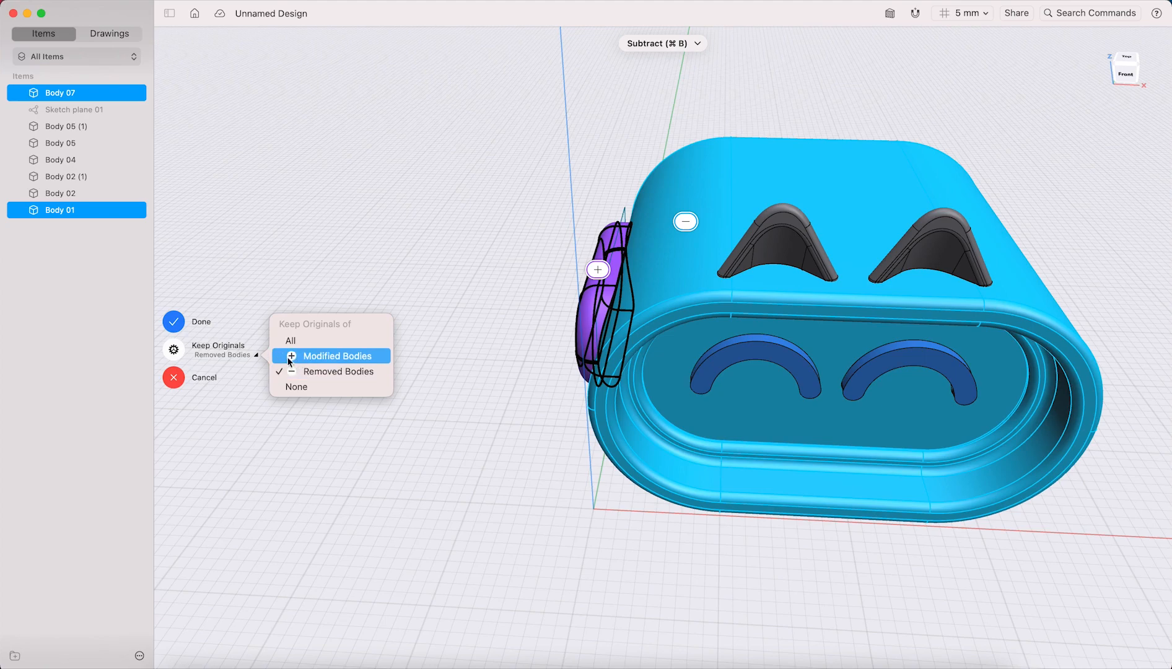
left_click(325, 373)
right_click_drag(444, 216, 471, 190)
scroll(626, 292, "down", 2)
scroll(626, 291, "up", 5)
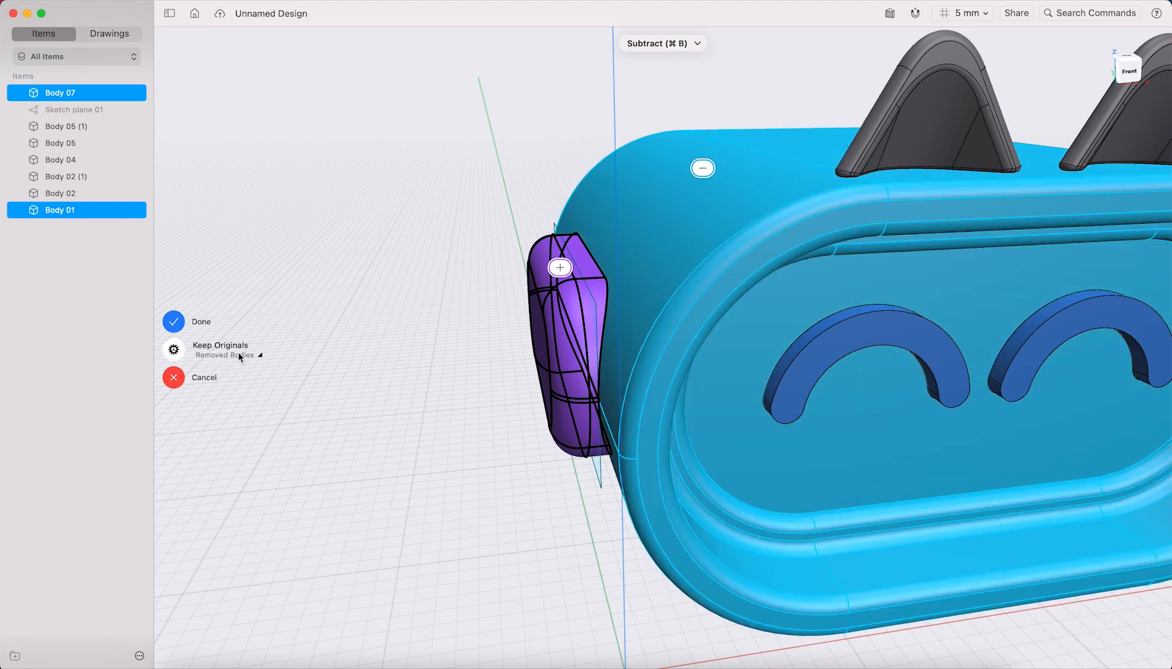
left_click(236, 357)
left_click(292, 389)
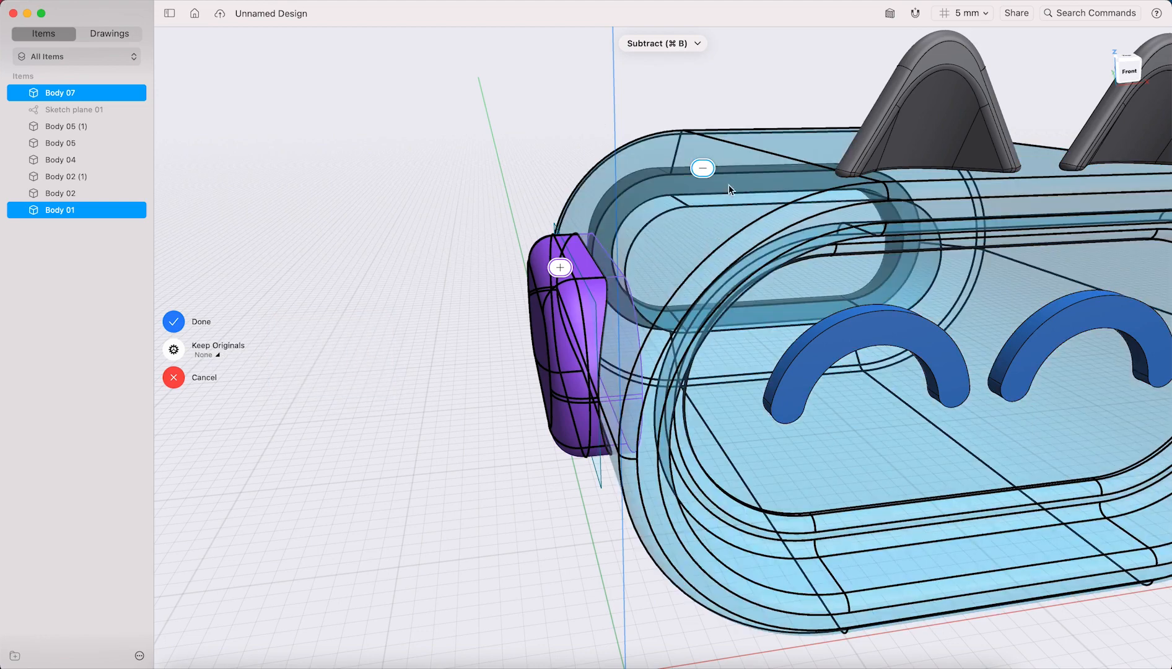
left_click(174, 322)
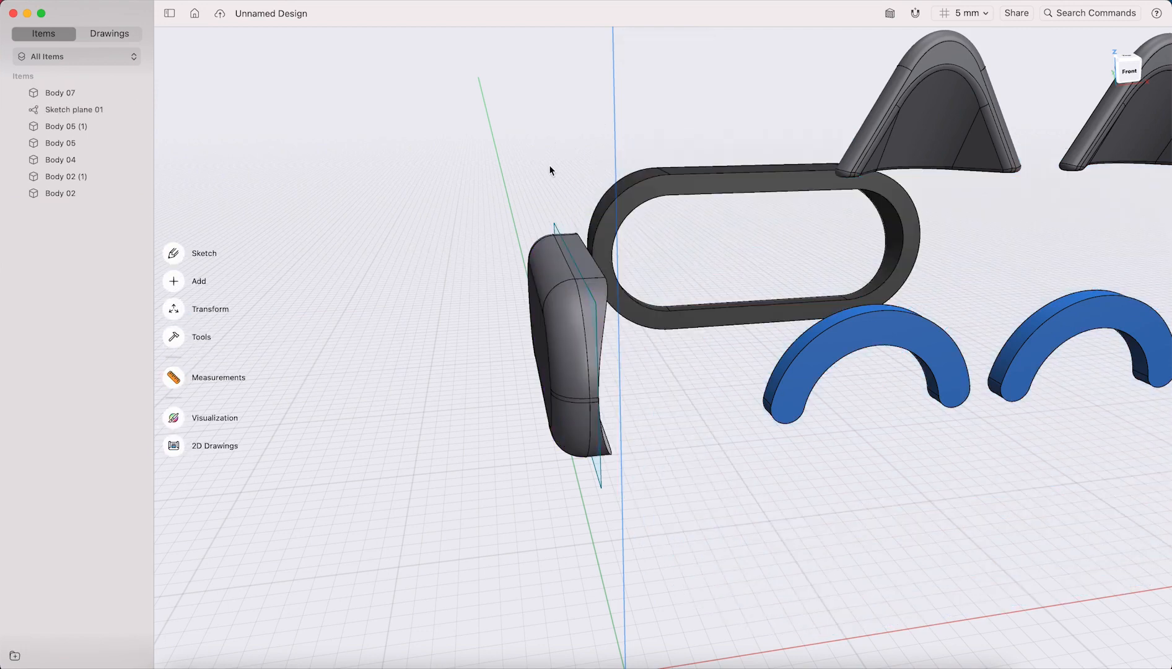
key("super+z")
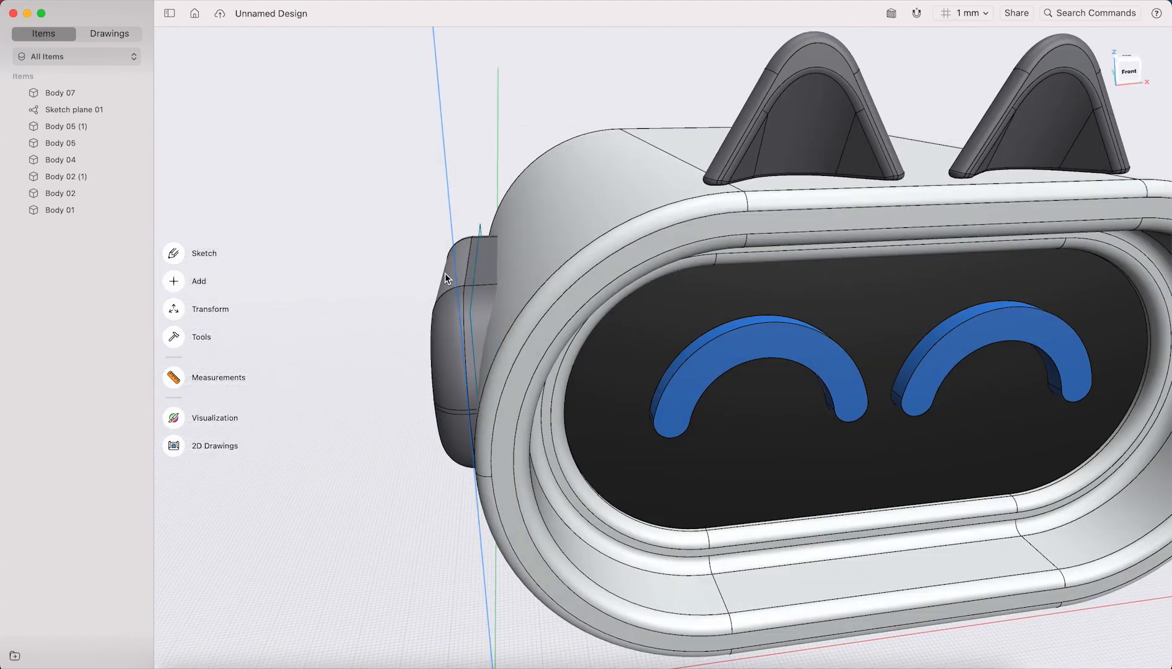
- Subtract the head body from the side block, keeping the originals of the removed bodies
double_click(445, 275)
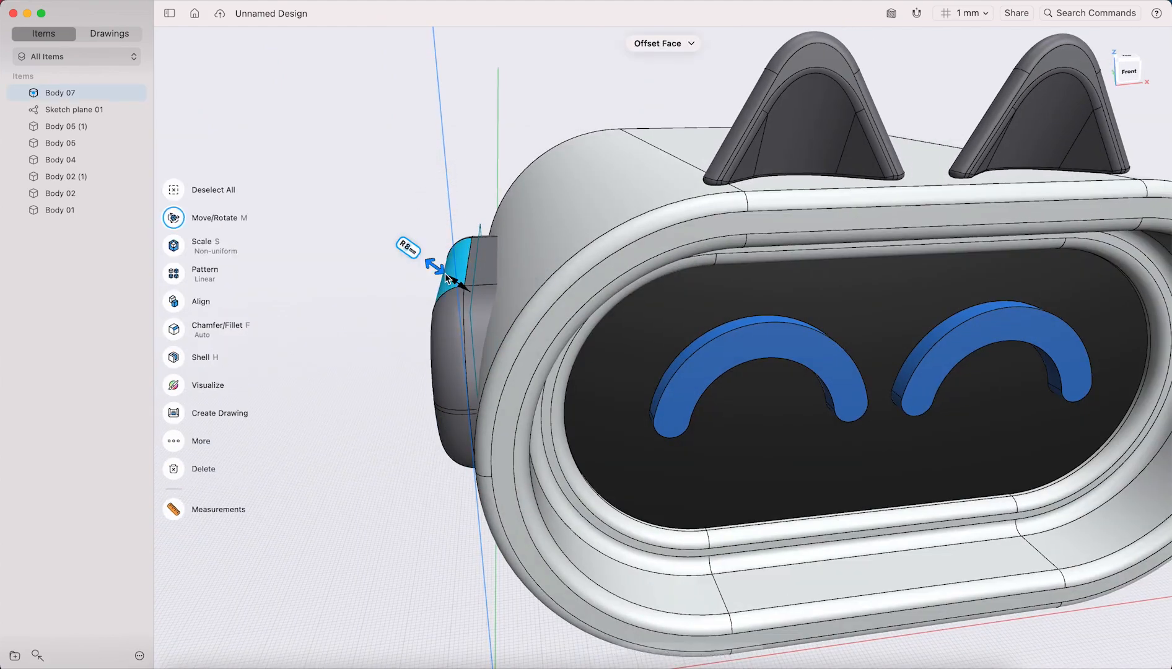
left_click(553, 205)
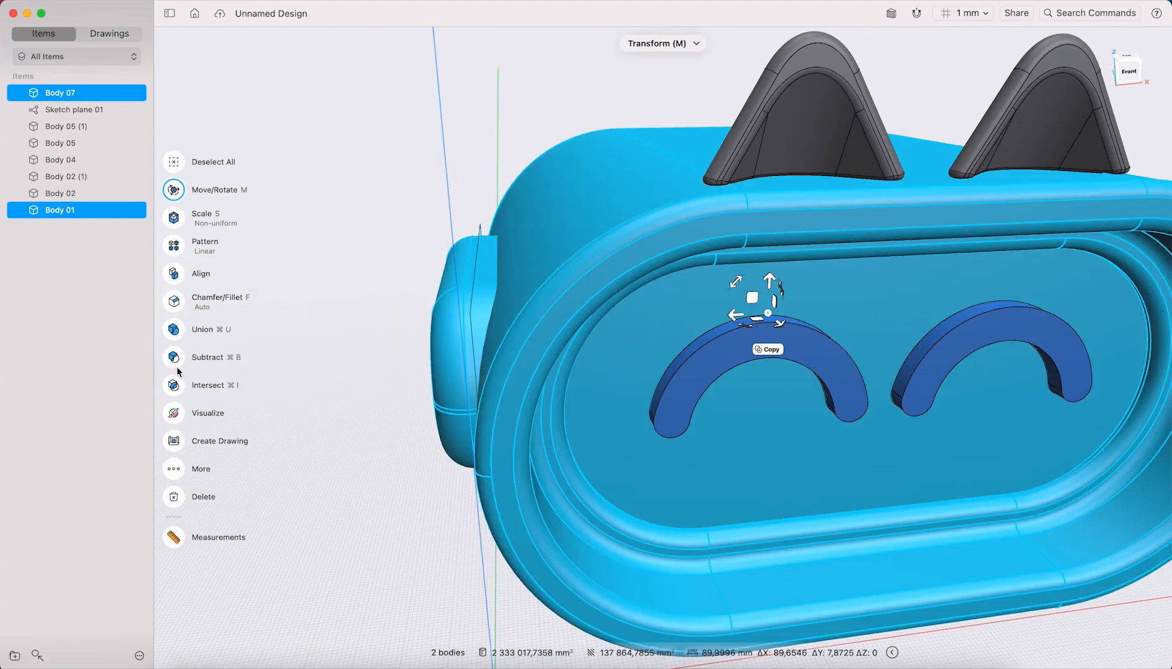
left_click(173, 357)
left_click(215, 358)
left_click(259, 371)
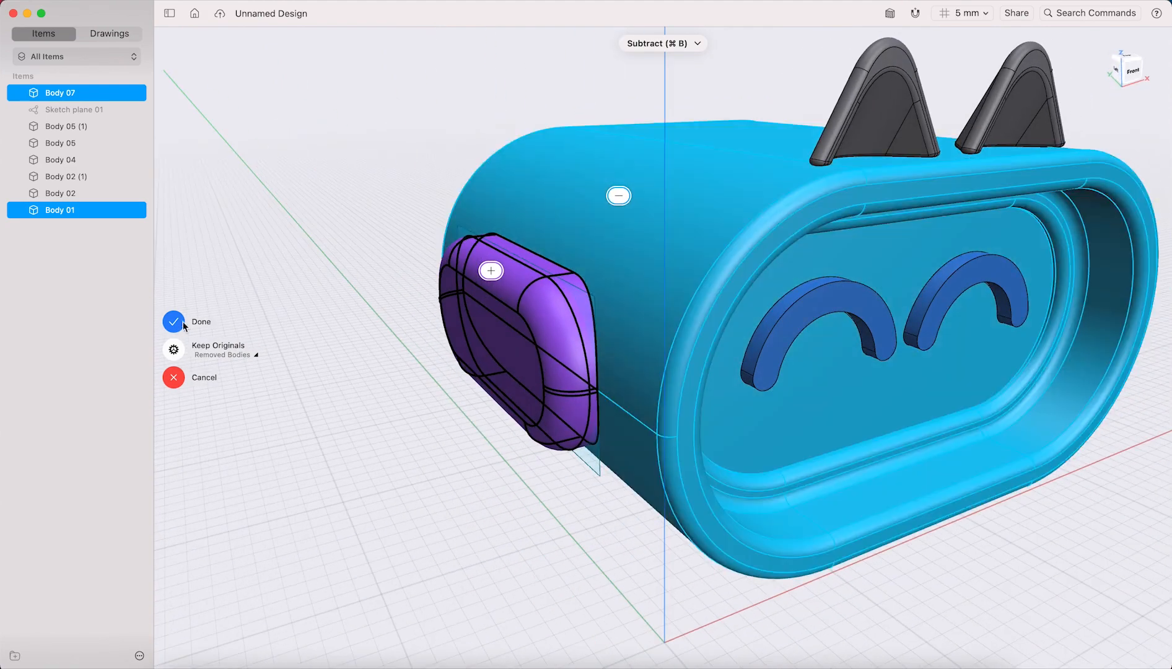
left_click(175, 322)
- Pull the trimmed side block away from the head to inspect the cut, and undo the move
left_click(476, 282)
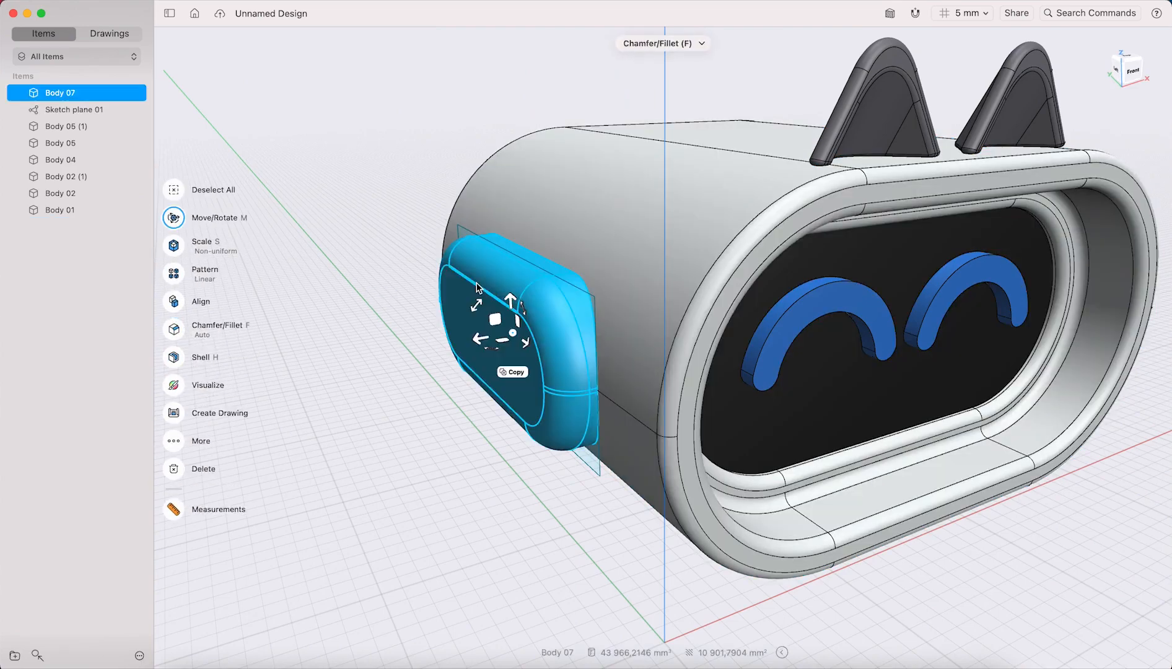
left_click_drag(478, 344, 356, 348)
left_click(415, 179)
right_click_drag(416, 179, 398, 162)
key("super+z")
key("super+z")
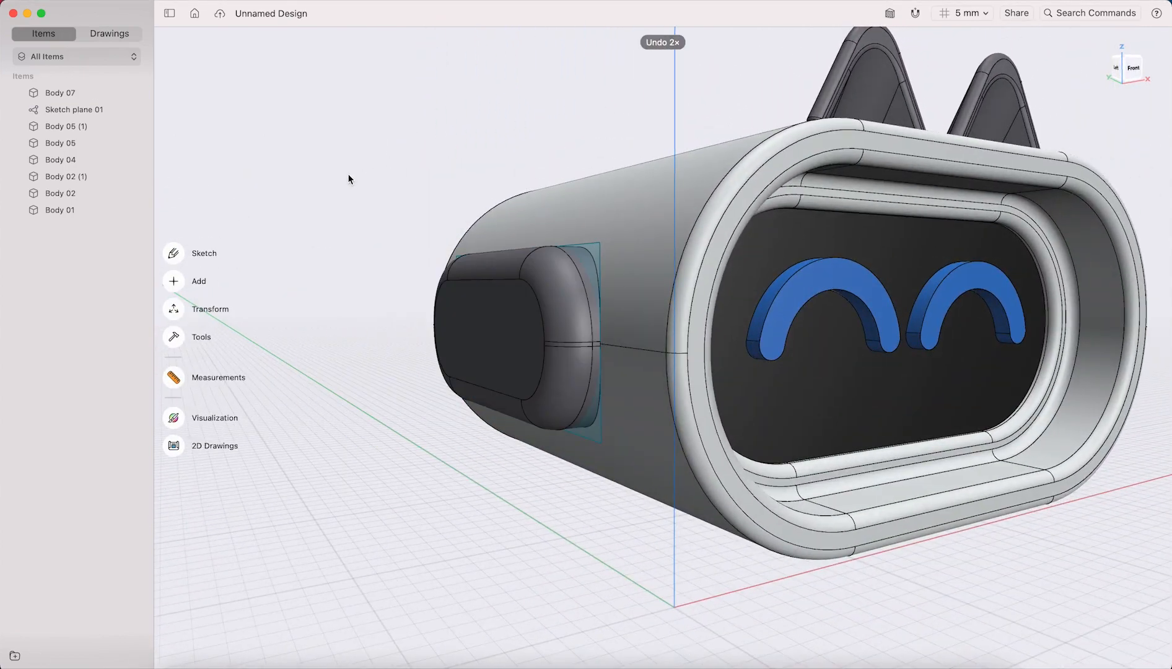
- Delete the trimmed side block to inspect the head wall behind it, and undo the deletion
right_click_drag(454, 130, 419, 160)
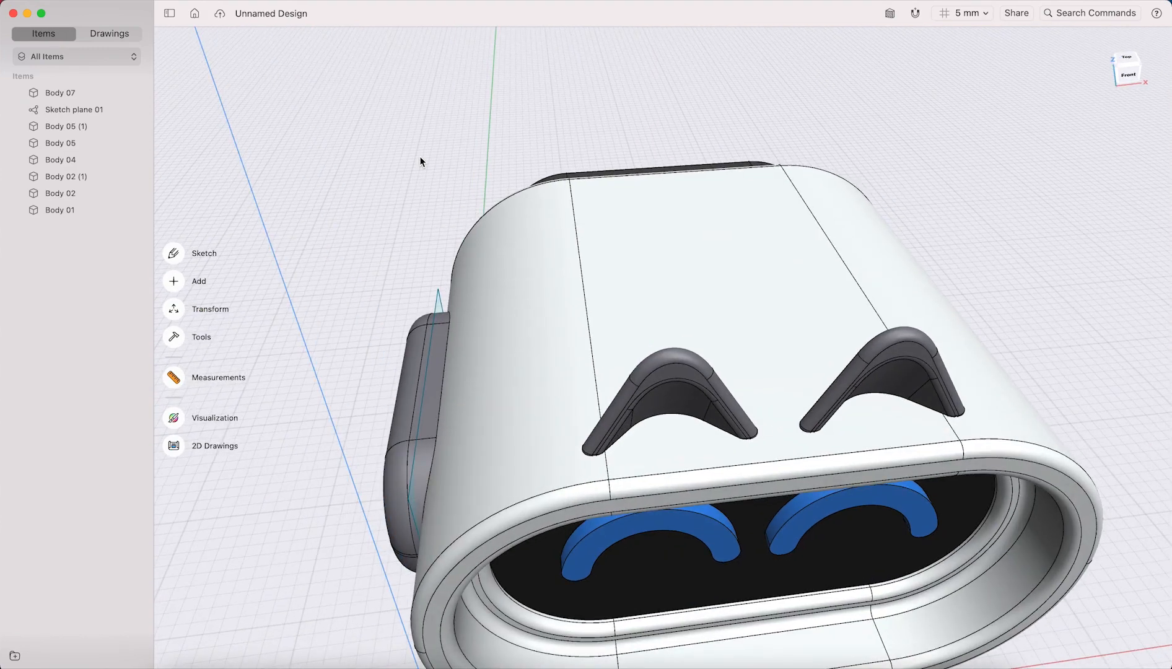
right_click_drag(454, 160, 627, 146)
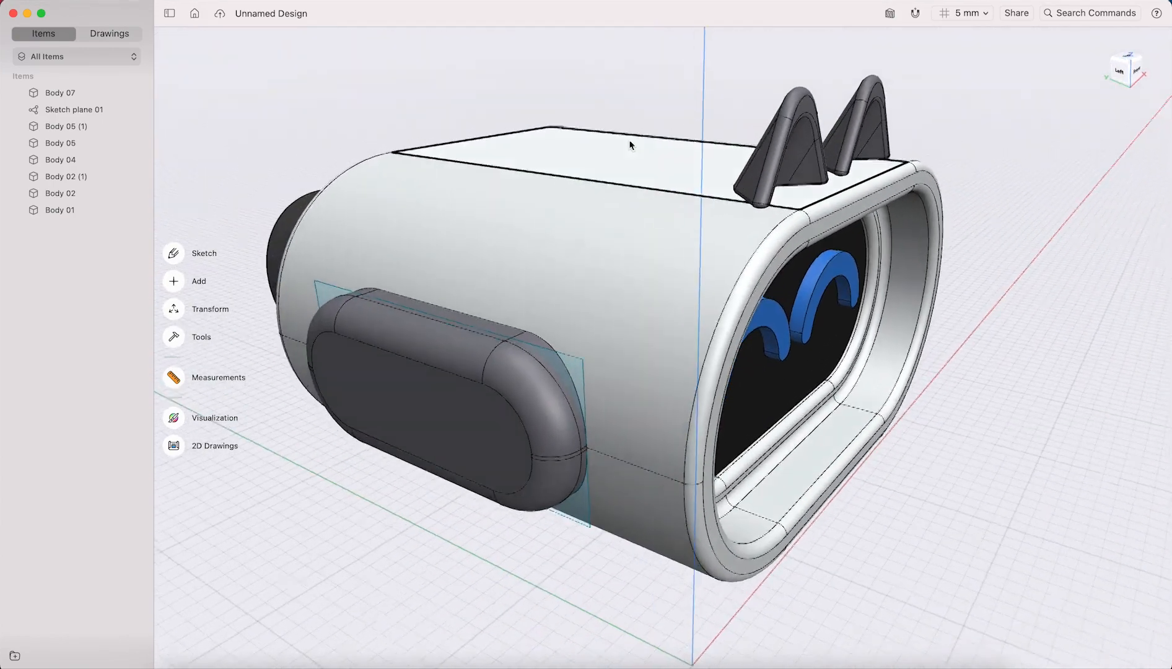
scroll(628, 142, "right", 10)
scroll(639, 146, "up", 6)
scroll(638, 146, "left", 10)
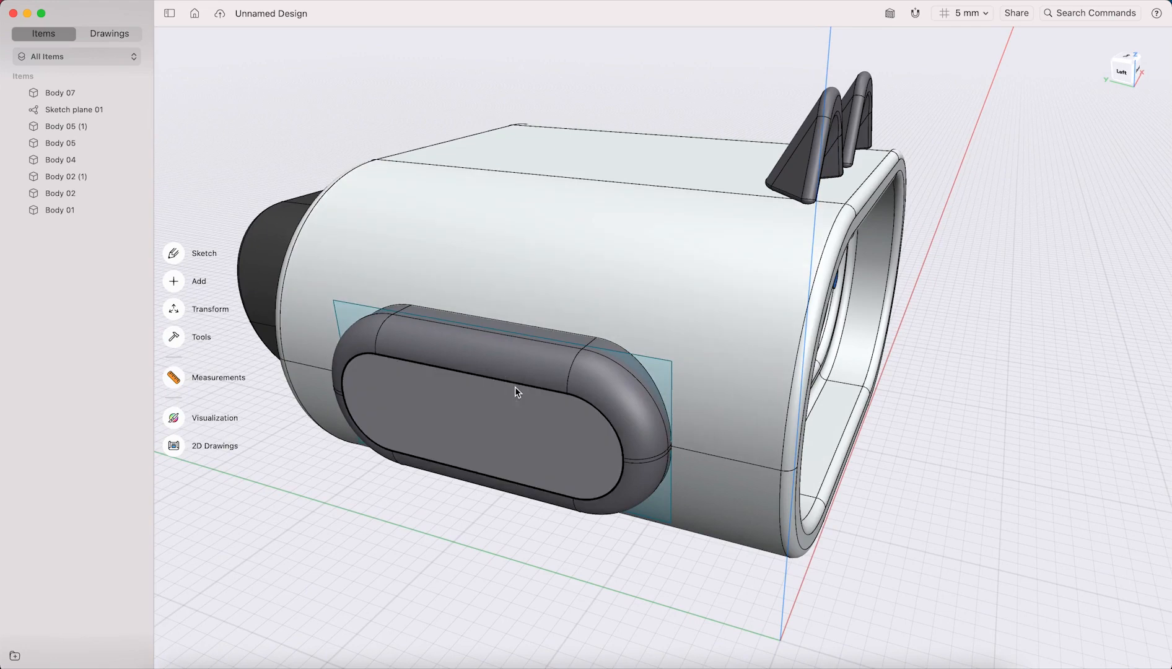
left_click(515, 387)
double_click(503, 361)
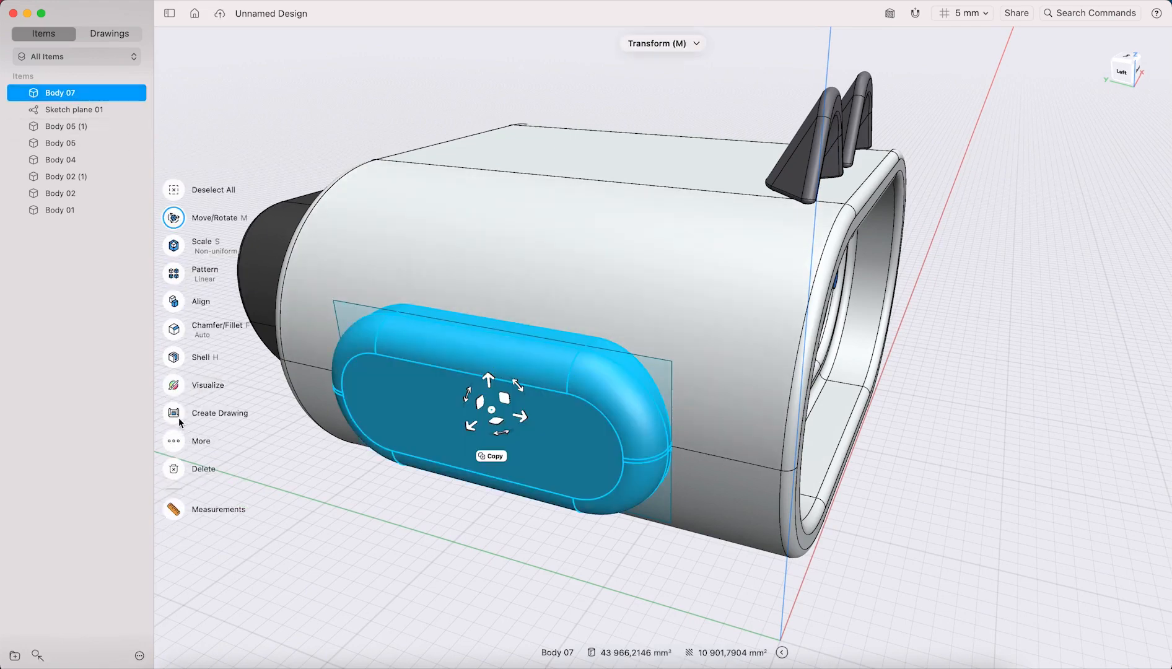
left_click(173, 468)
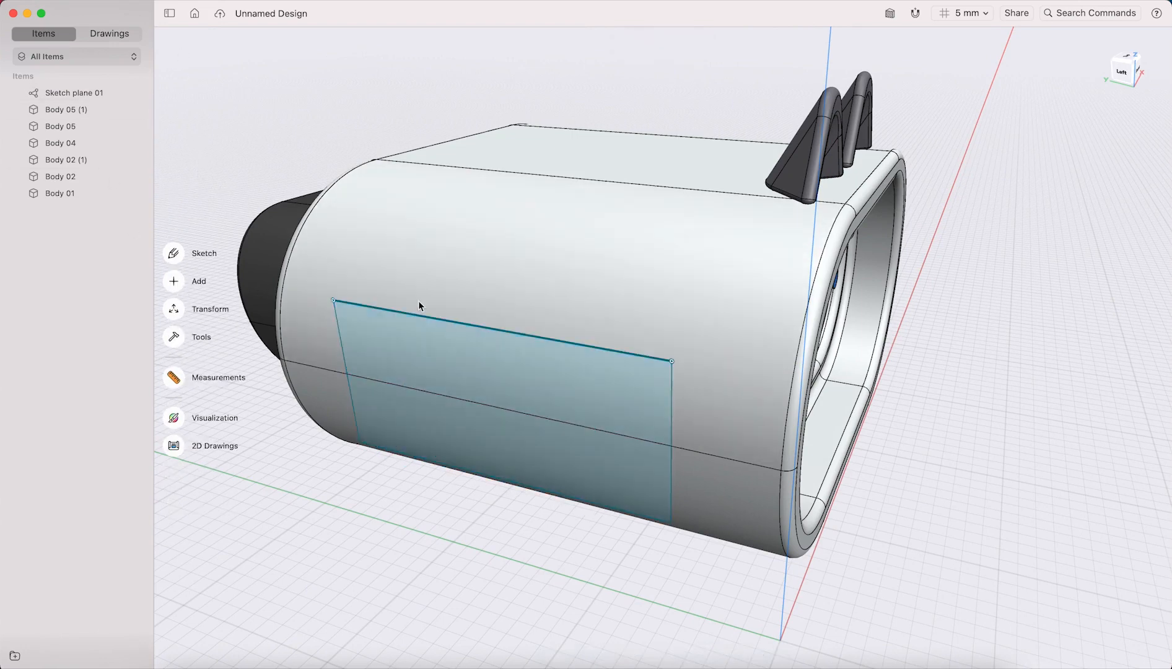
key("super+z")
- Try mirroring the side block across the vertical plane along the Y axis with Keep Originals off, and undo the mirror
left_click(419, 349)
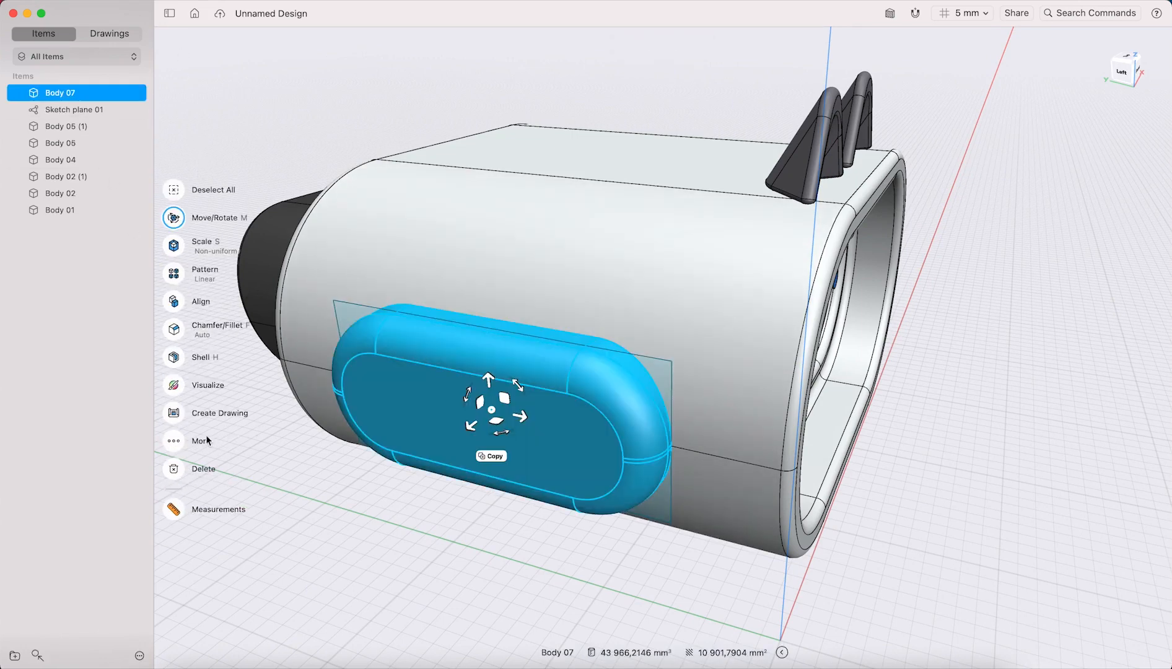
left_click(174, 441)
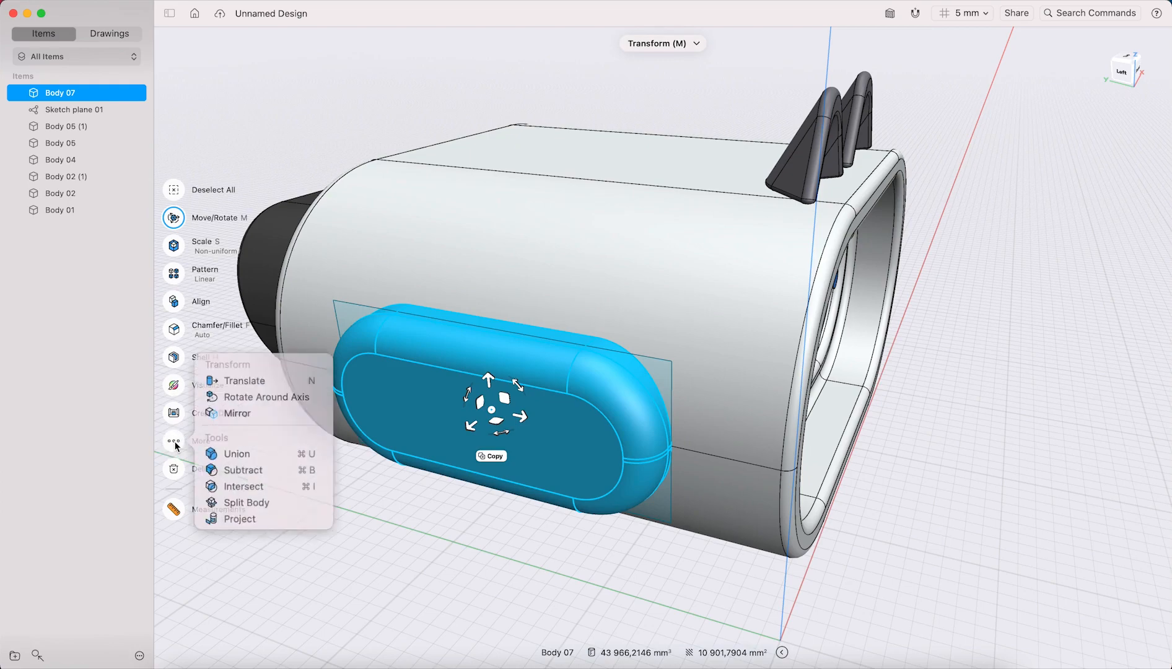
left_click(226, 419)
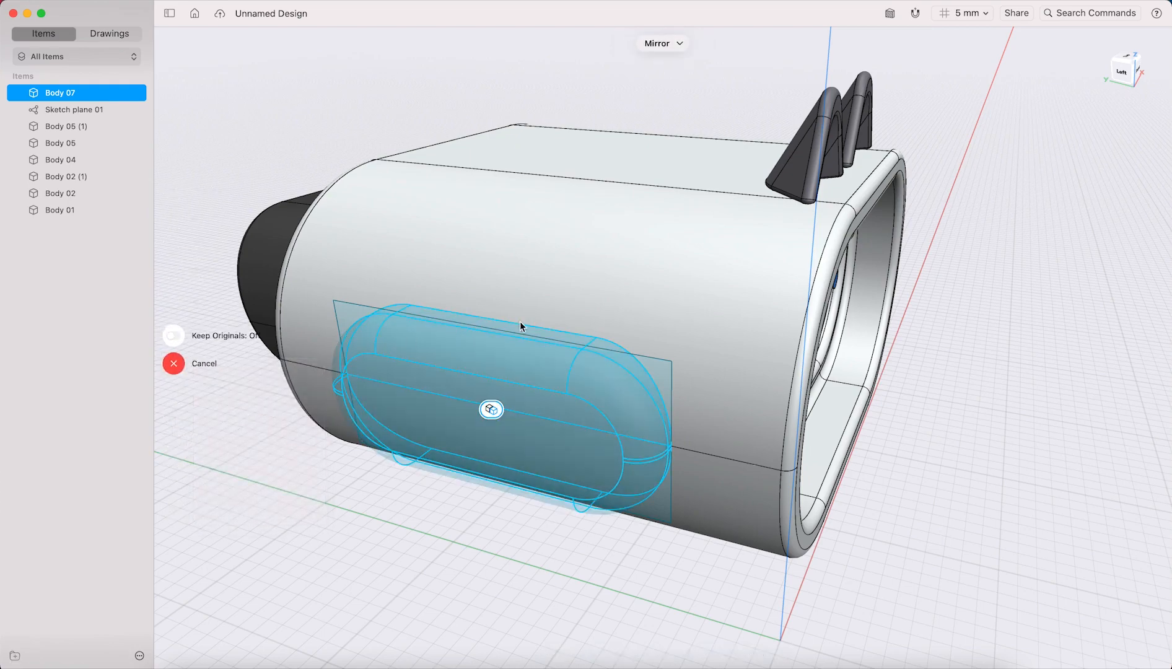
right_click_drag(620, 259, 583, 250)
scroll(583, 251, "down", 5)
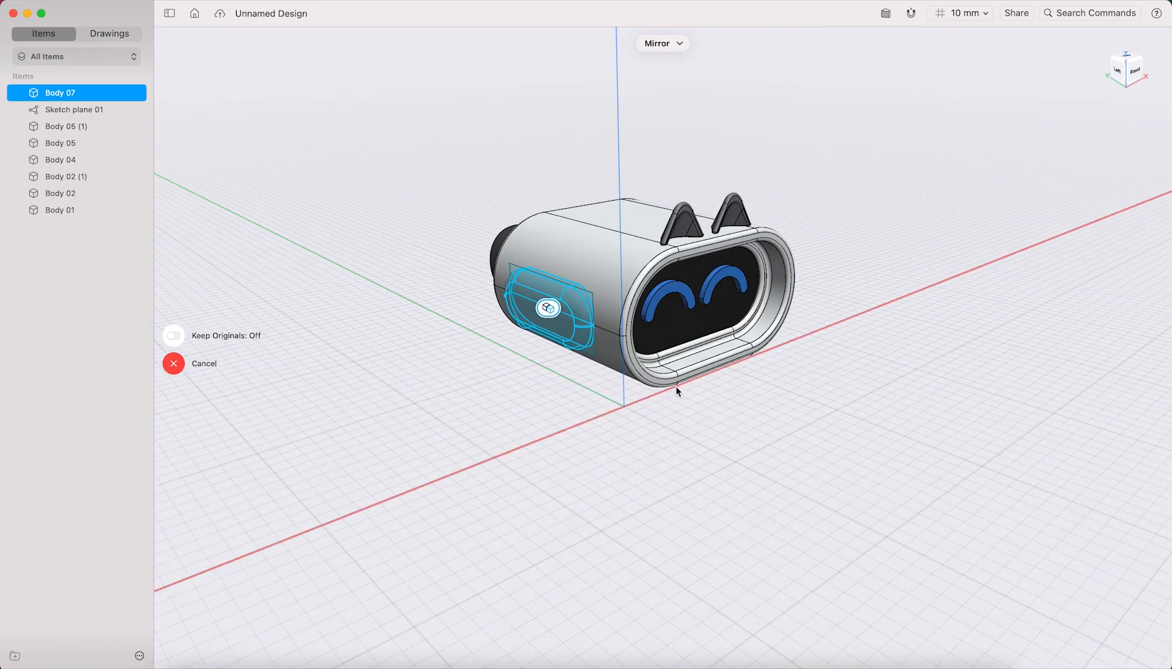
left_click(619, 164)
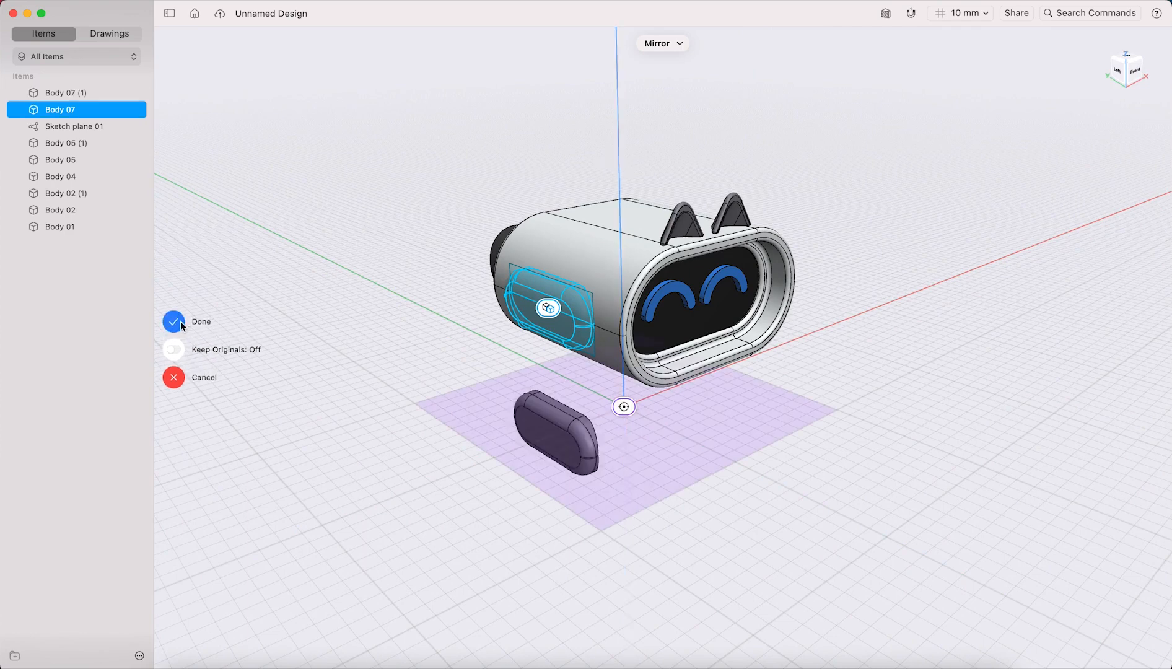
left_click(471, 330)
left_click(852, 317)
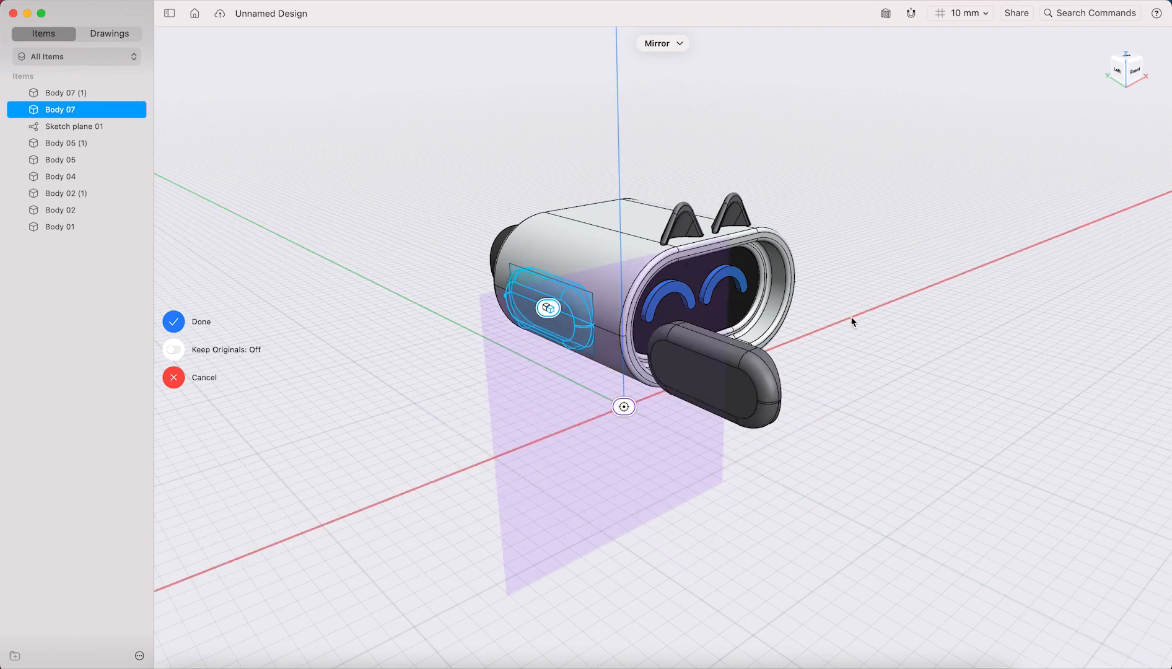
left_click(447, 318)
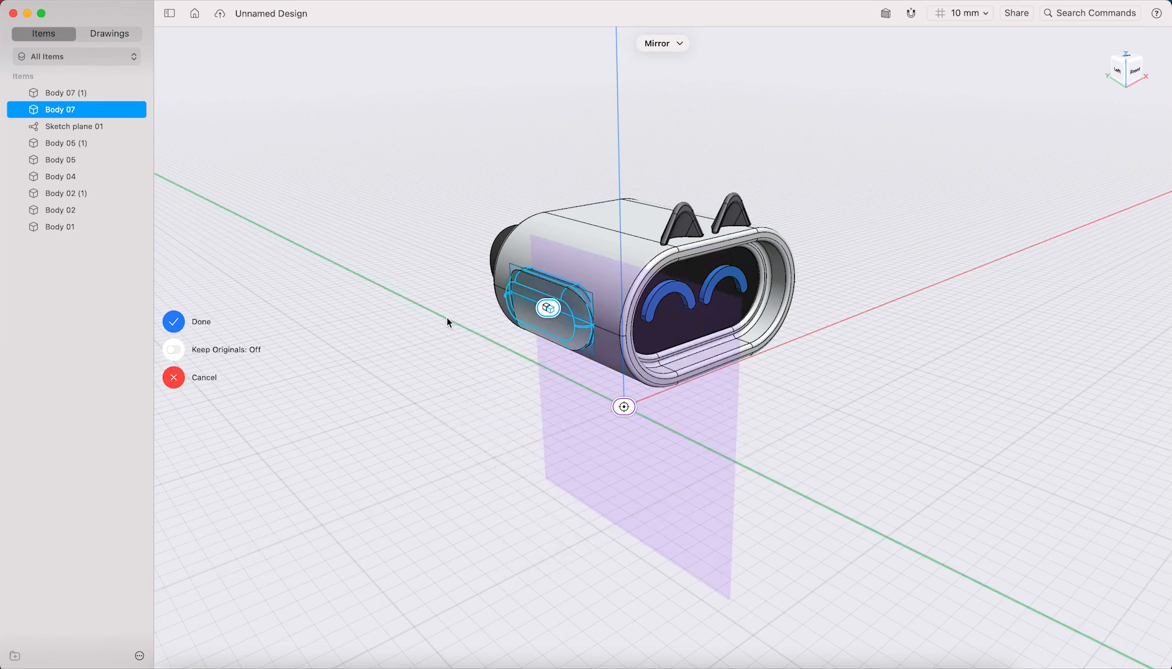
left_click(174, 322)
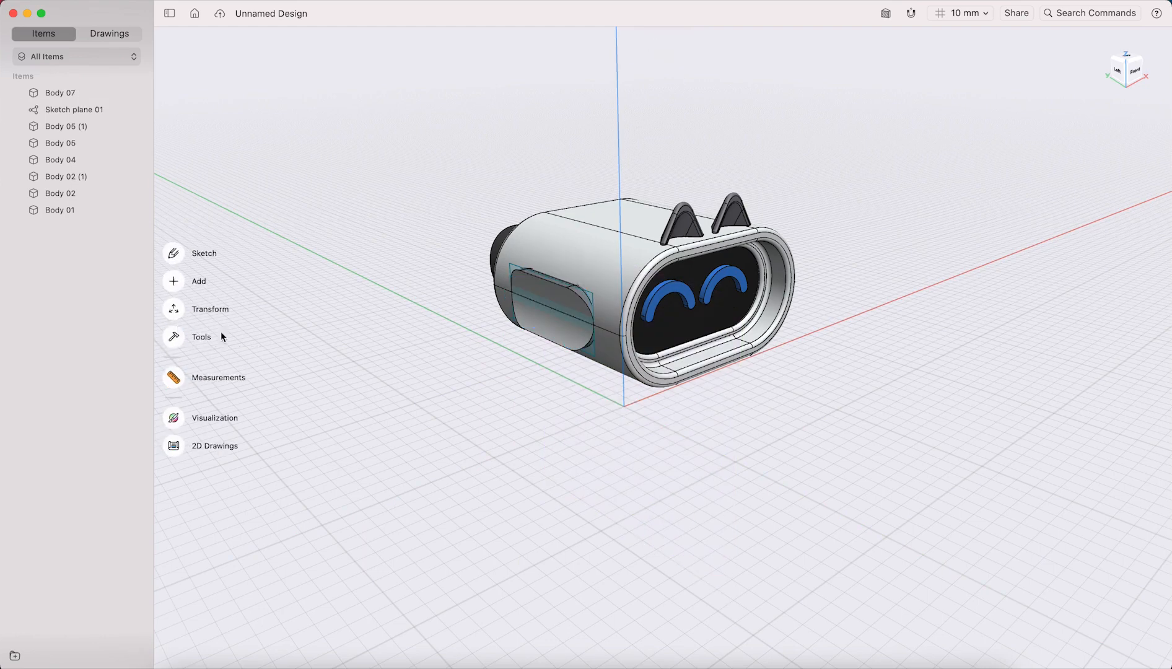
key("super+z")
- Mirror the side block across the vertical plane along the Y axis with Keep Originals on
left_click(534, 298)
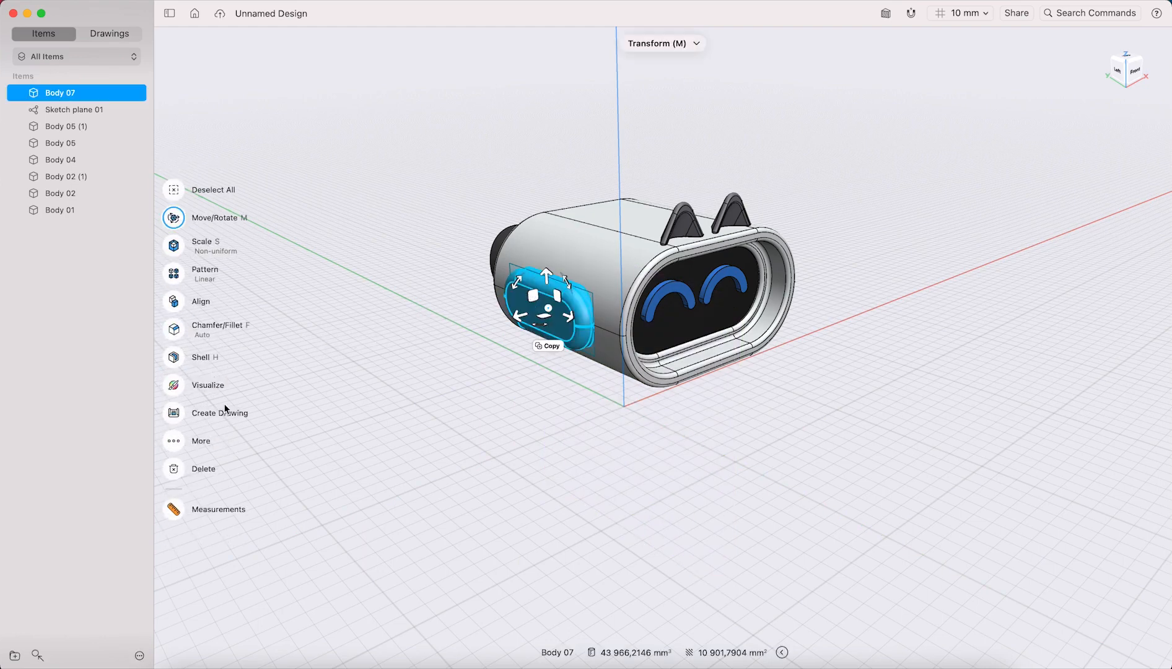
left_click(173, 441)
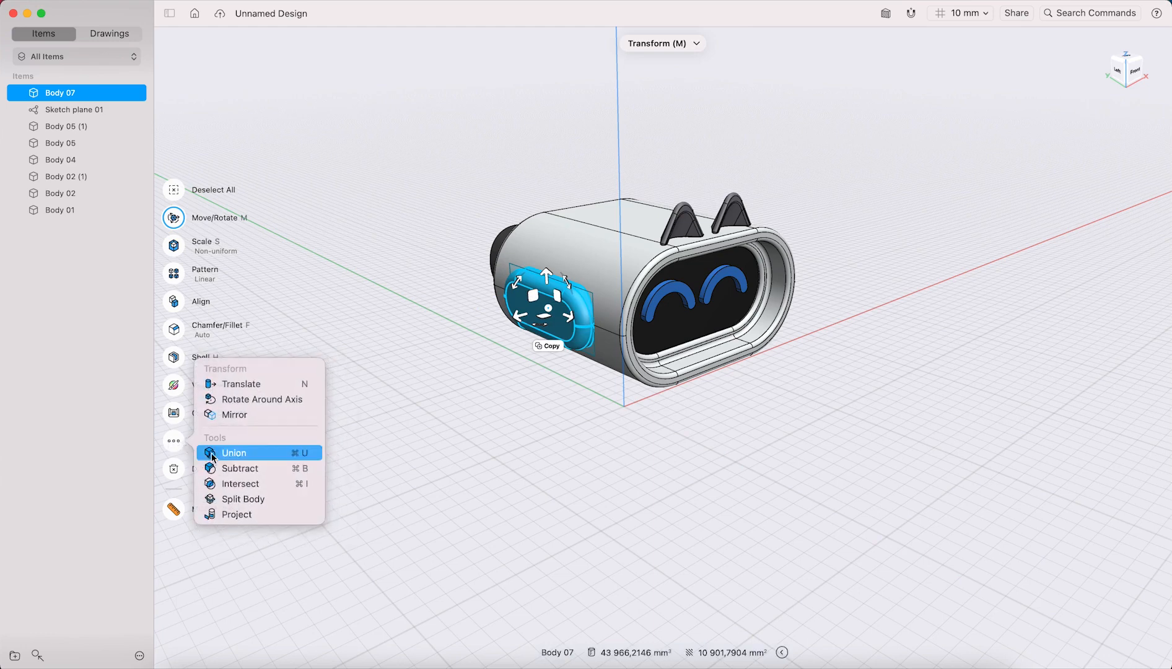
left_click(227, 414)
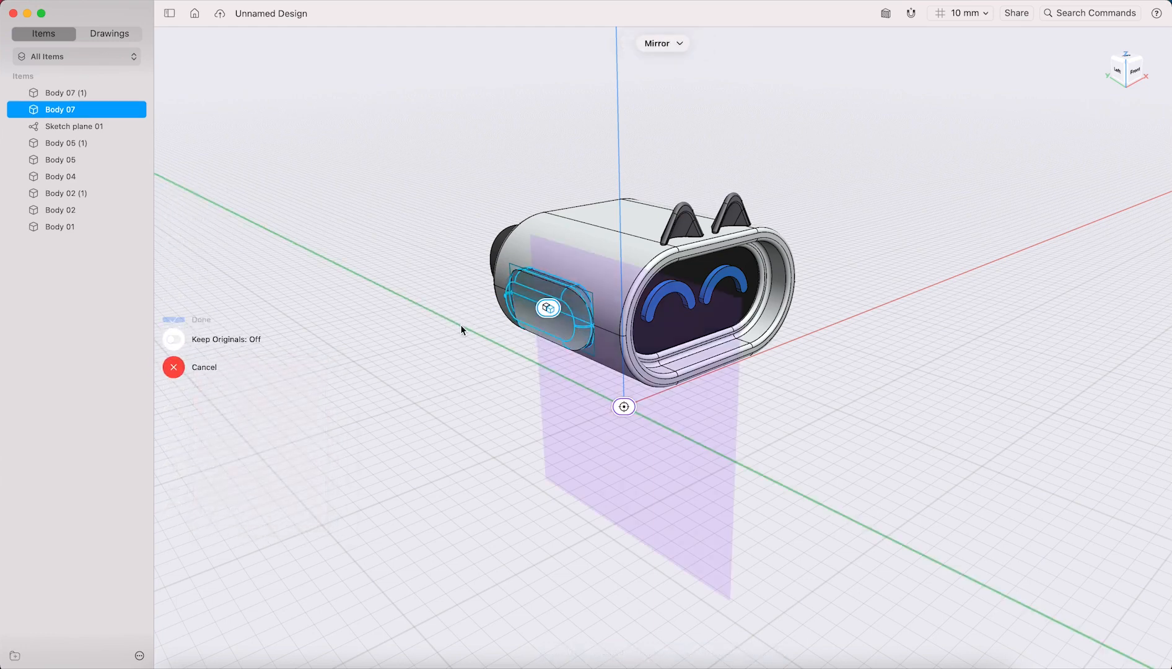
left_click(174, 351)
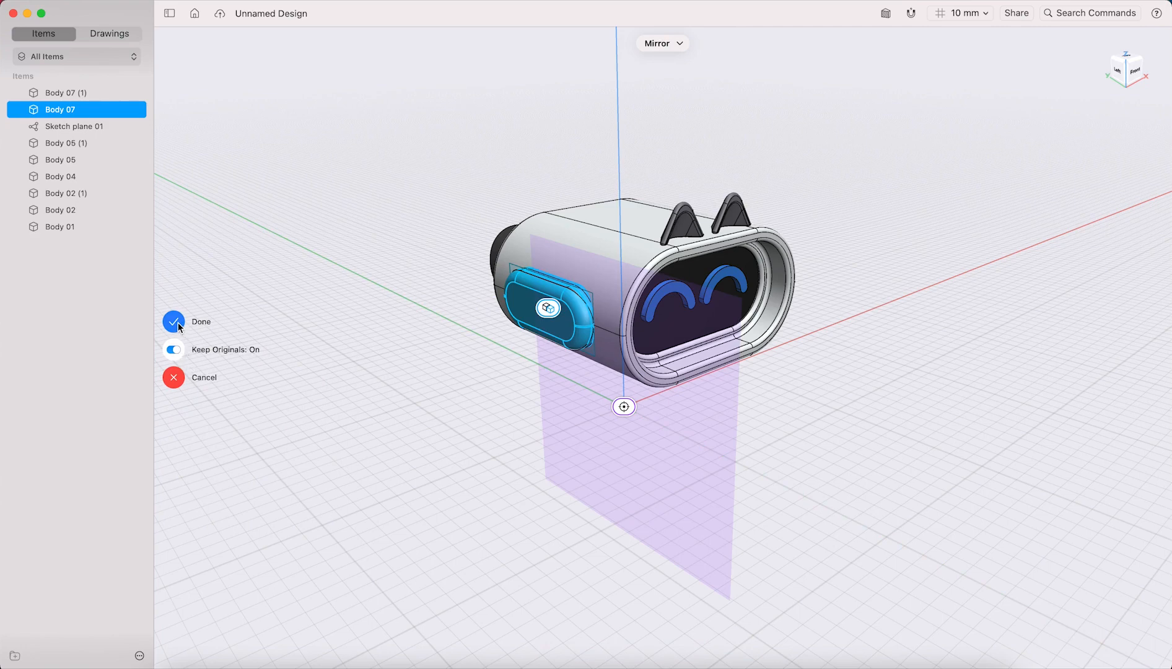
left_click(174, 322)
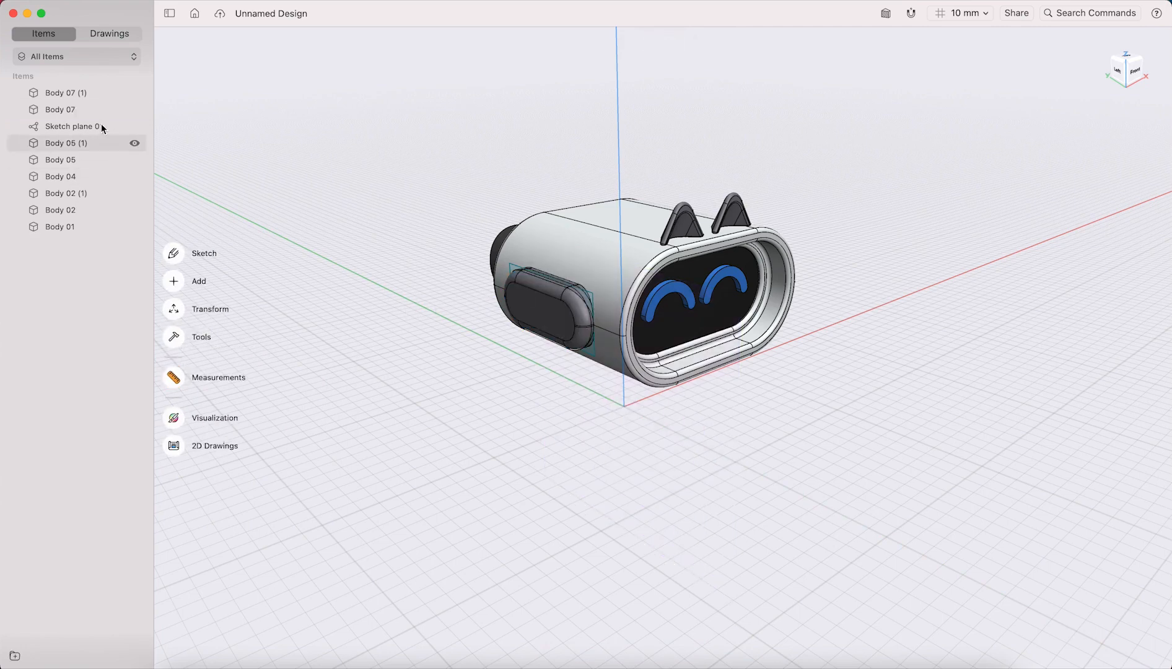
- Move the mirrored side block across the head and fit it against the opposite side wall, aligning it in the front view
left_click(65, 93)
left_click_drag(506, 289, 810, 302)
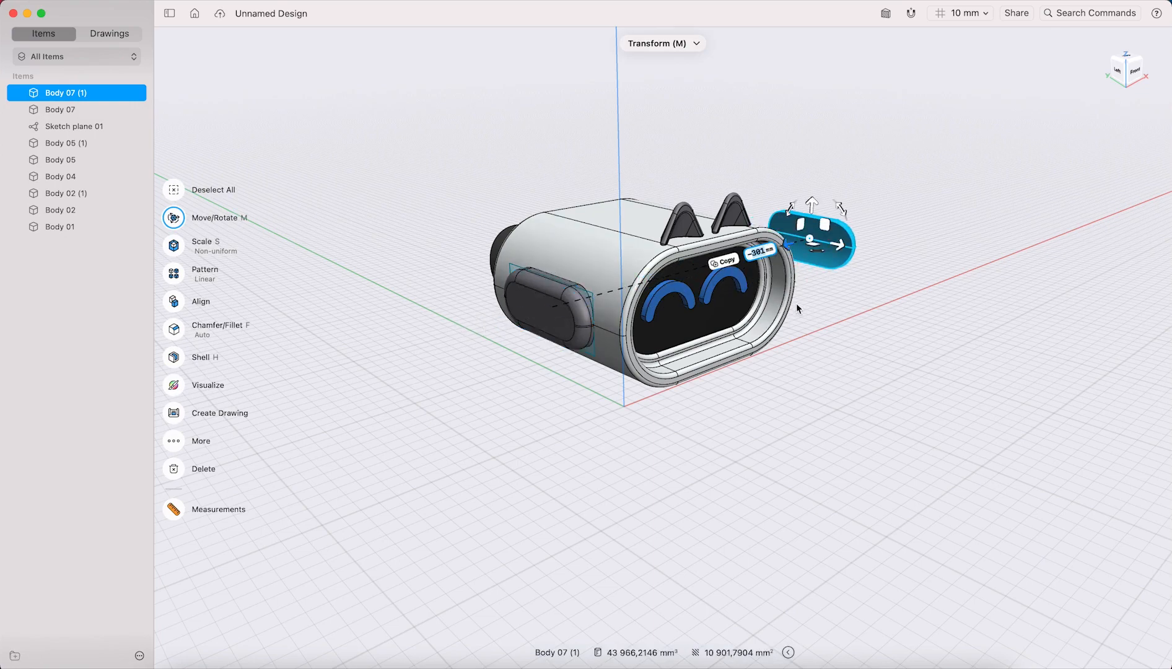
right_click_drag(828, 331, 657, 375)
left_click(1120, 73)
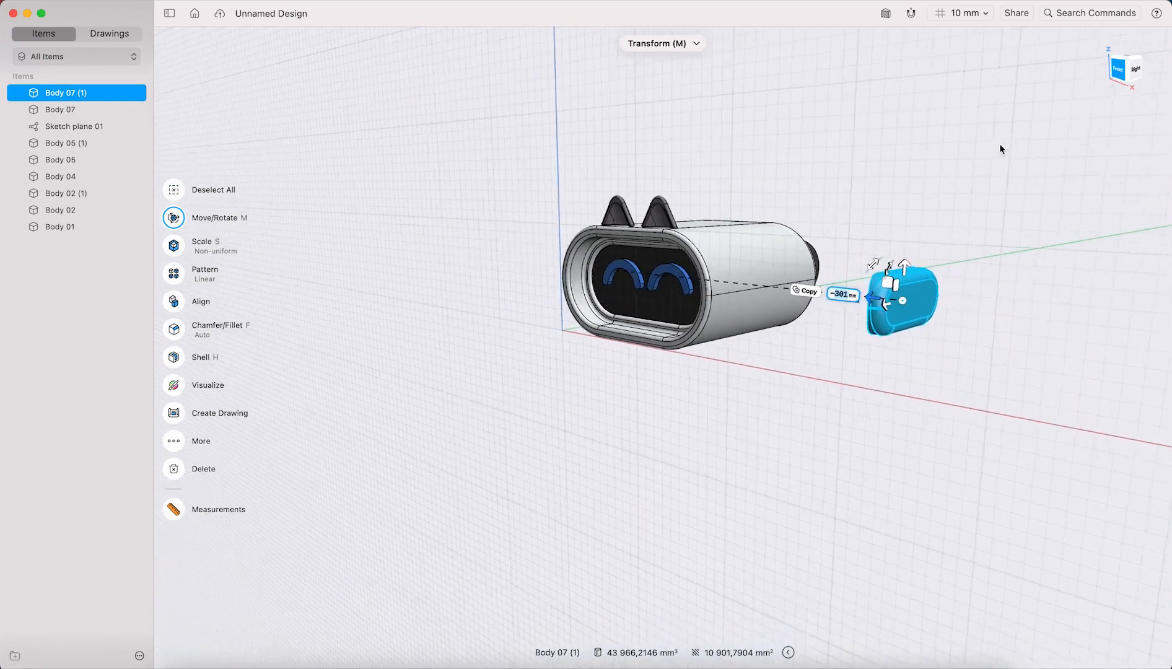
scroll(782, 288, "down", 5)
scroll(781, 289, "up", 10)
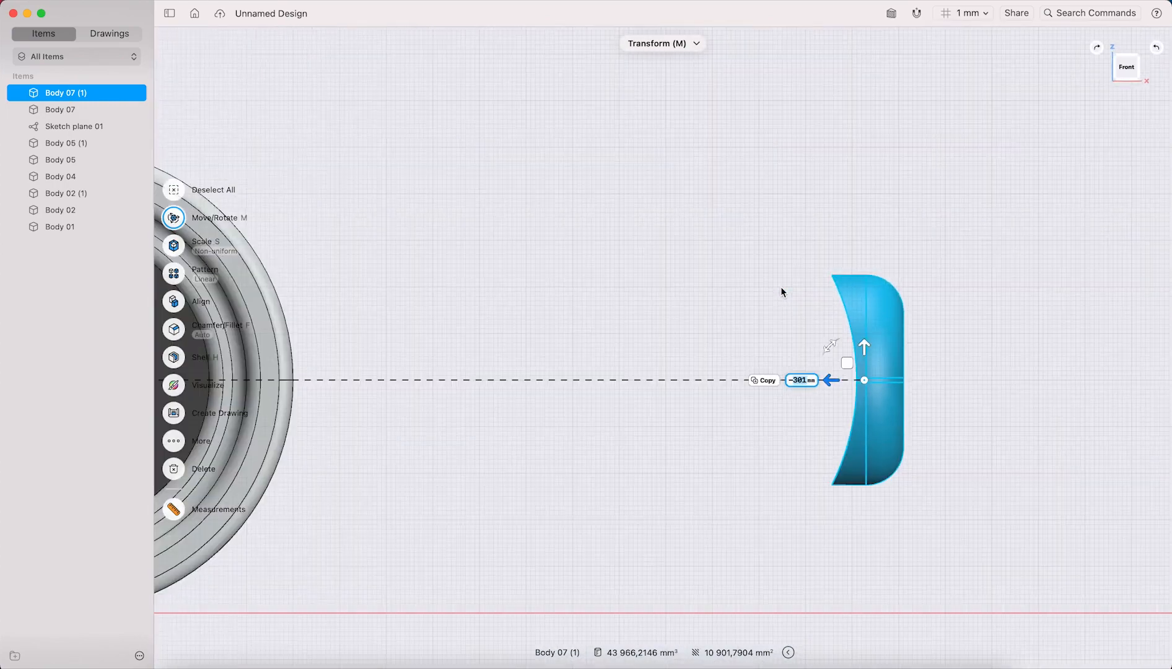
right_click_drag(622, 241, 703, 240)
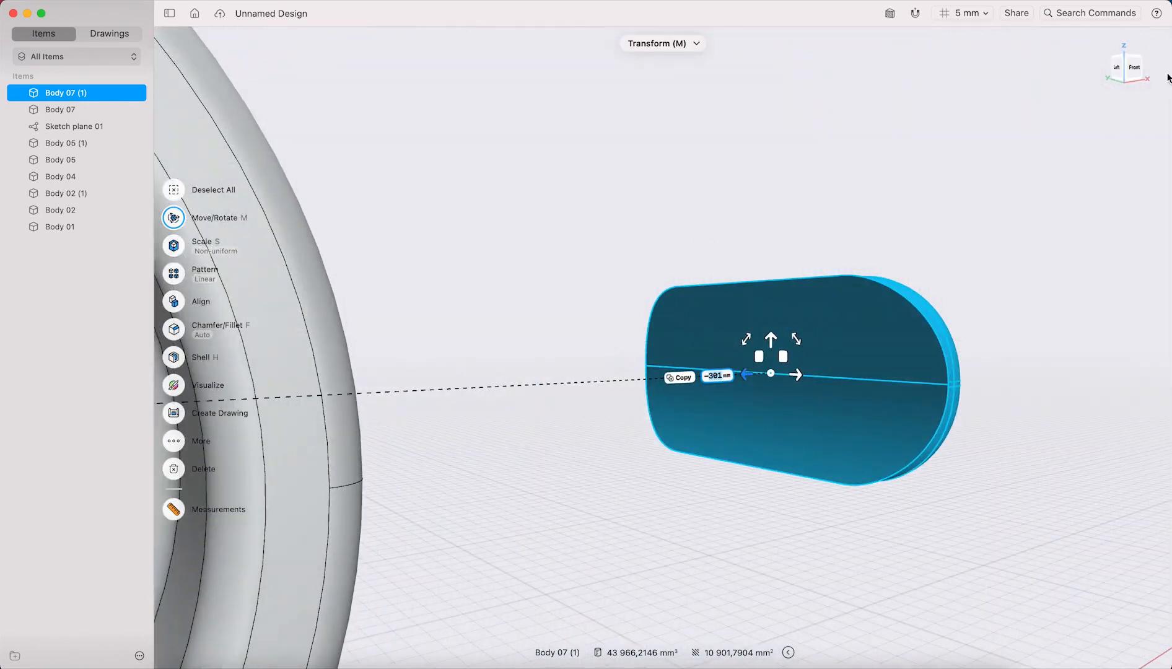
left_click(1138, 71)
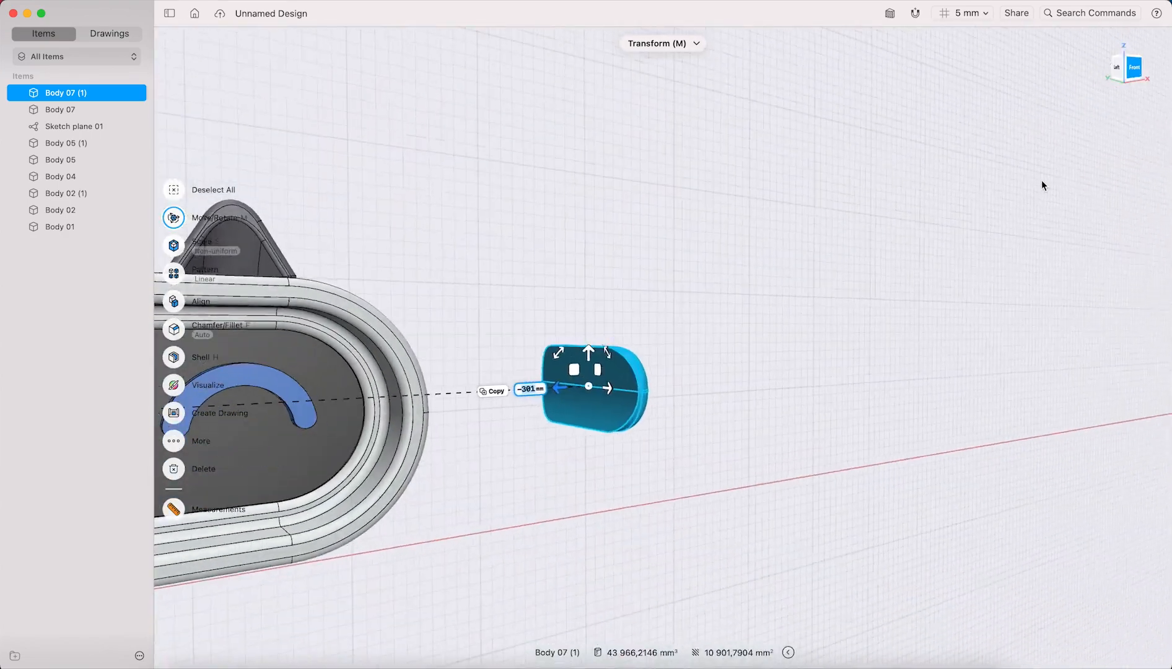
middle_click_drag(596, 246, 797, 226)
left_click_drag(855, 409, 434, 414)
scroll(455, 417, "up", 5)
scroll(456, 417, "up", 3)
scroll(455, 417, "down", 10)
left_click(608, 330)
- Examine the fit of the mirrored side block against the head from several angles
right_click_drag(608, 329, 561, 359)
scroll(560, 362, "up", 5)
scroll(563, 361, "down", 10)
scroll(563, 360, "up", 10)
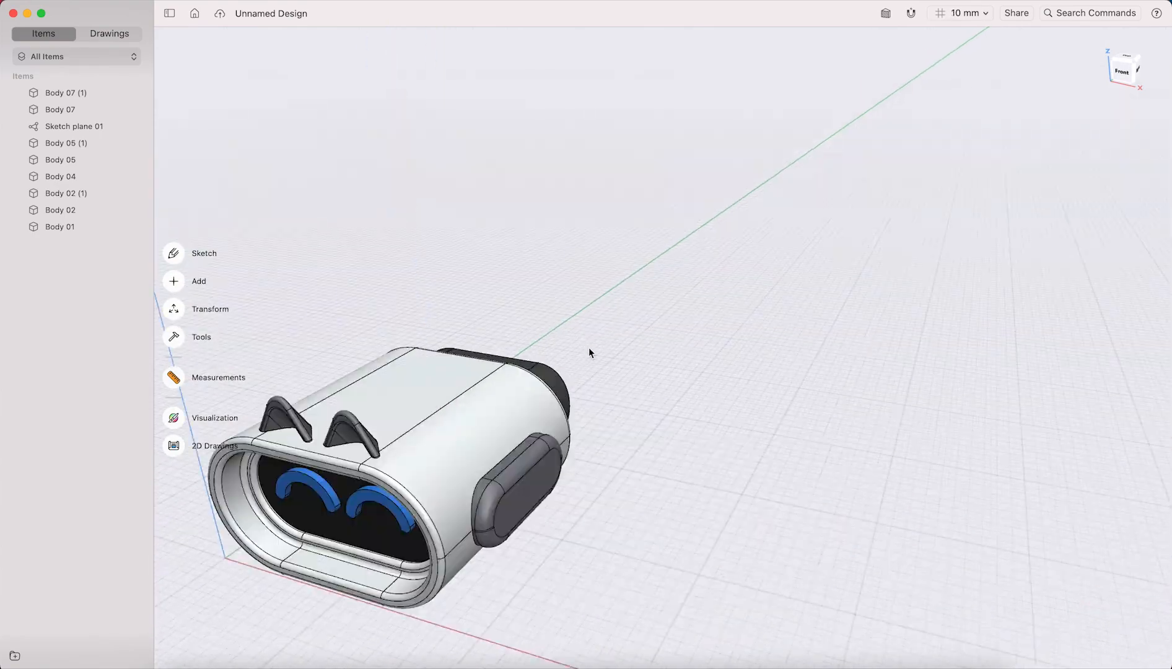
middle_click_drag(573, 355, 666, 358)
mouse_move(666, 358)
right_mouse_down()
mouse_move(714, 316)
mouse_move(769, 347)
mouse_move(721, 371)
mouse_move(589, 370)
mouse_move(473, 315)
mouse_move(658, 351)
right_mouse_up()
middle_click_drag(751, 343, 667, 352)
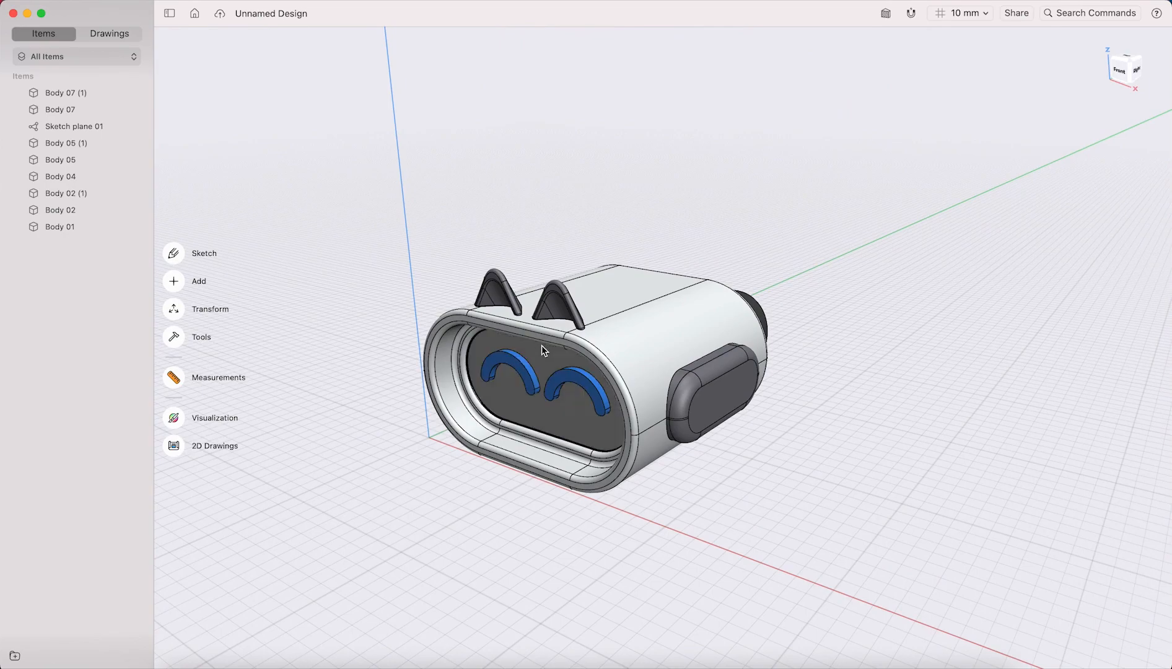
mouse_move(654, 300)
right_mouse_down()
mouse_move(803, 293)
mouse_move(599, 308)
mouse_move(627, 287)
mouse_move(578, 306)
mouse_move(458, 254)
mouse_move(428, 258)
mouse_move(468, 280)
mouse_move(653, 299)
right_mouse_up()
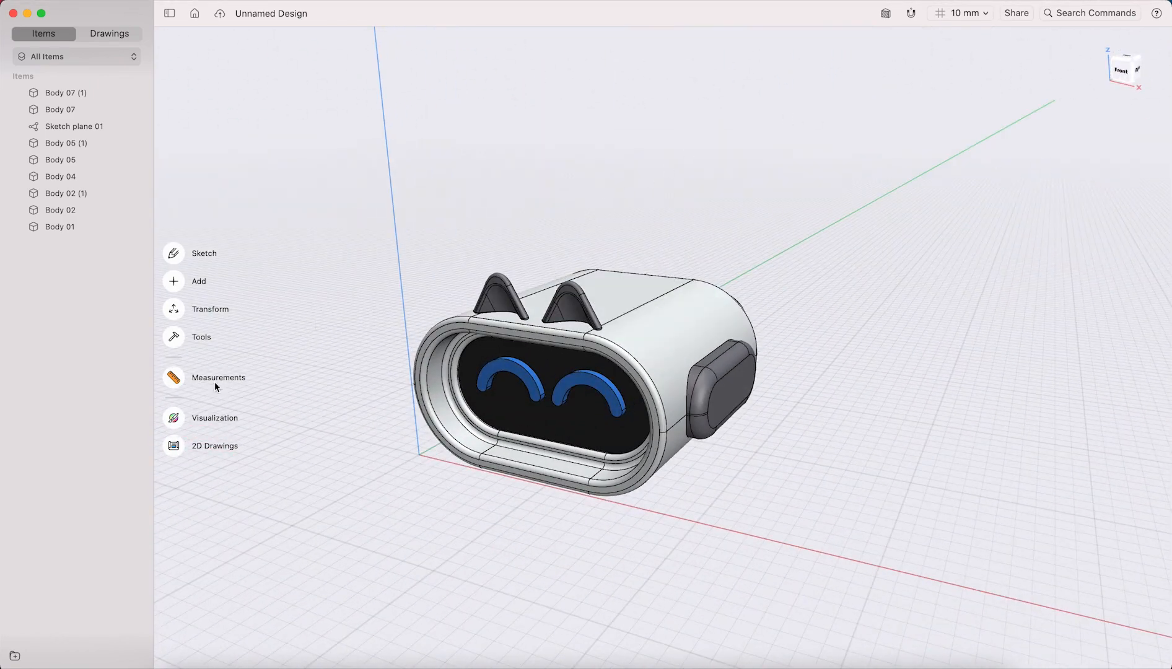
- Apply the matte ABS material in #454545 to both side blocks and both ears in the visualization workspace
left_click(174, 418)
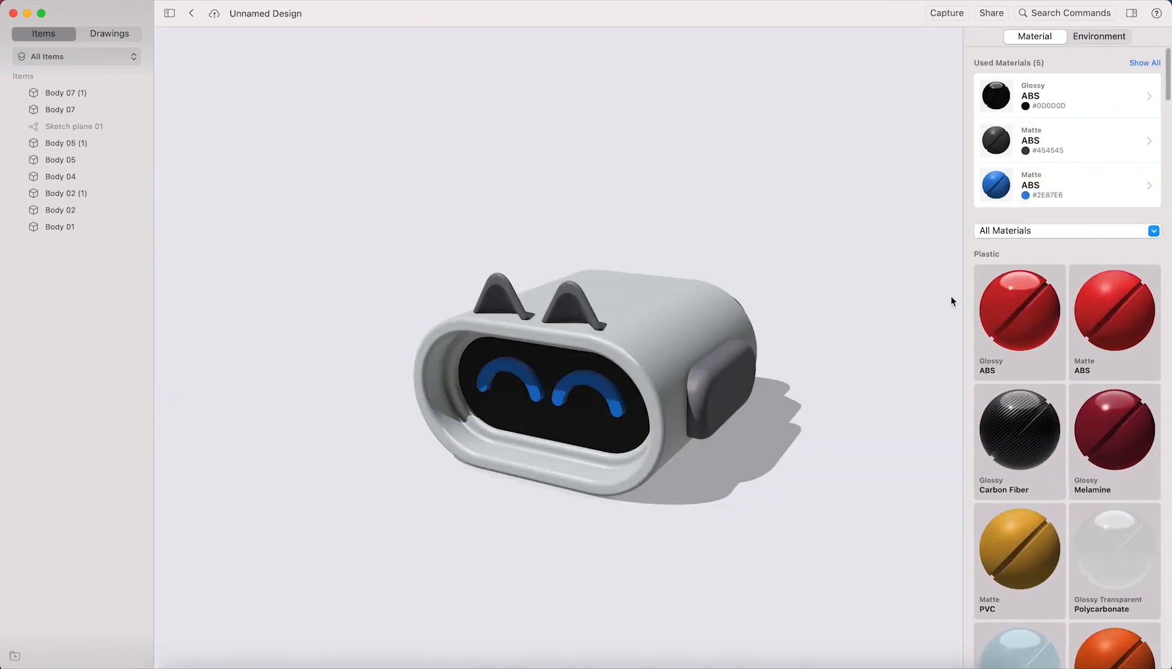
left_click_drag(1000, 136, 742, 380)
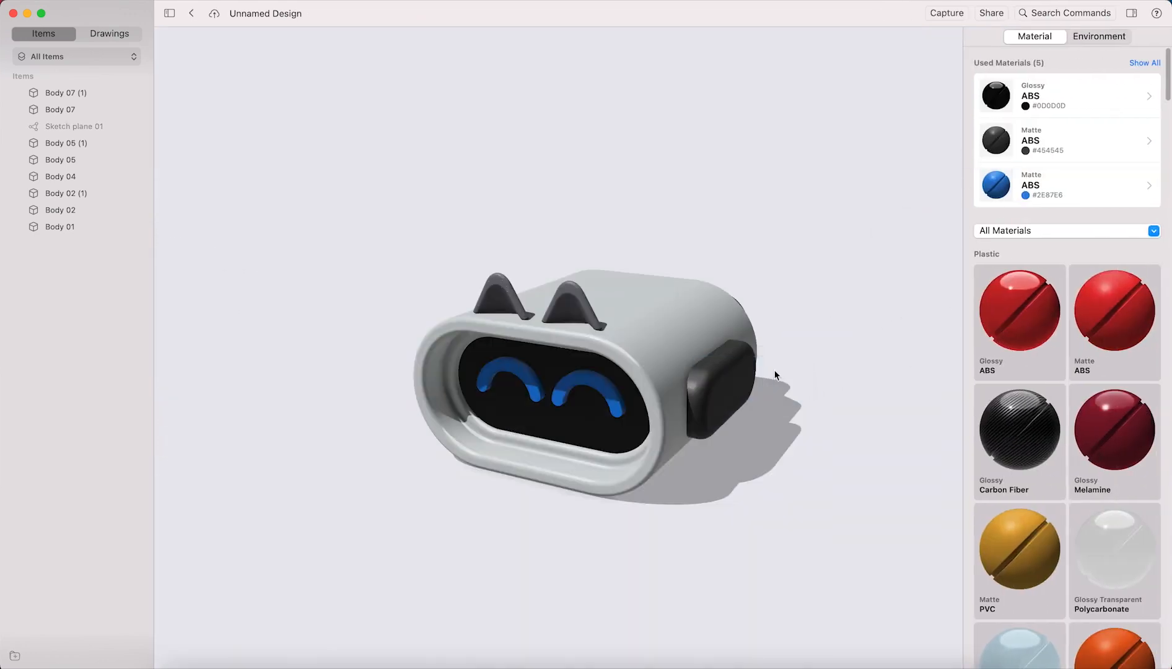
left_click_drag(1013, 152, 581, 303)
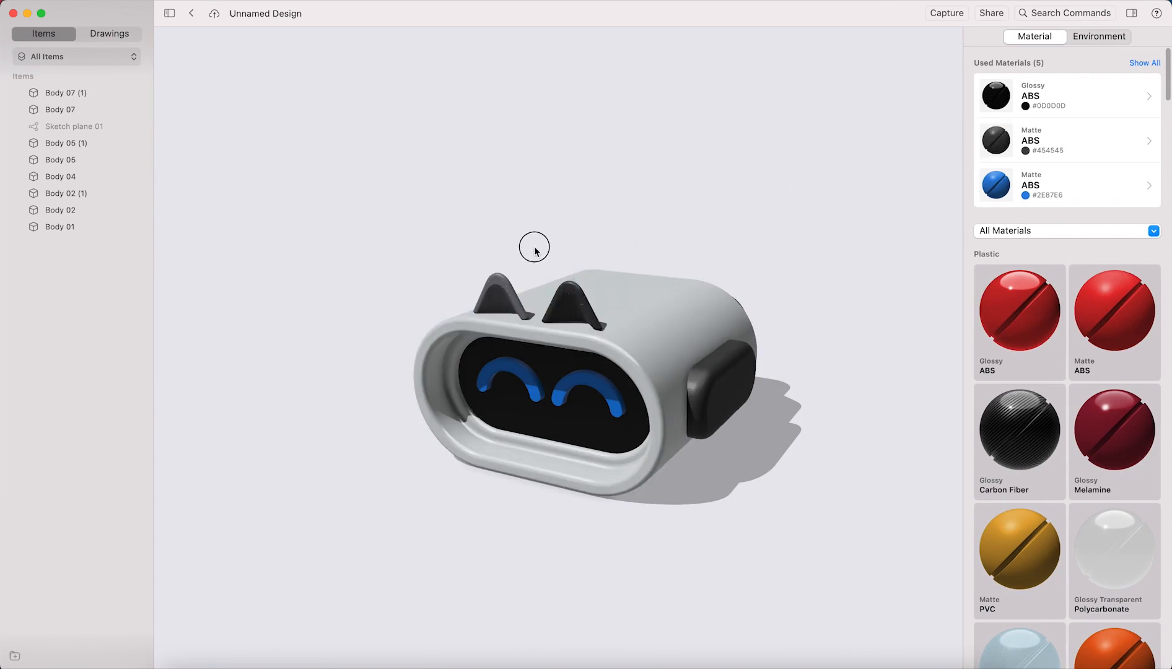
left_click(1005, 133)
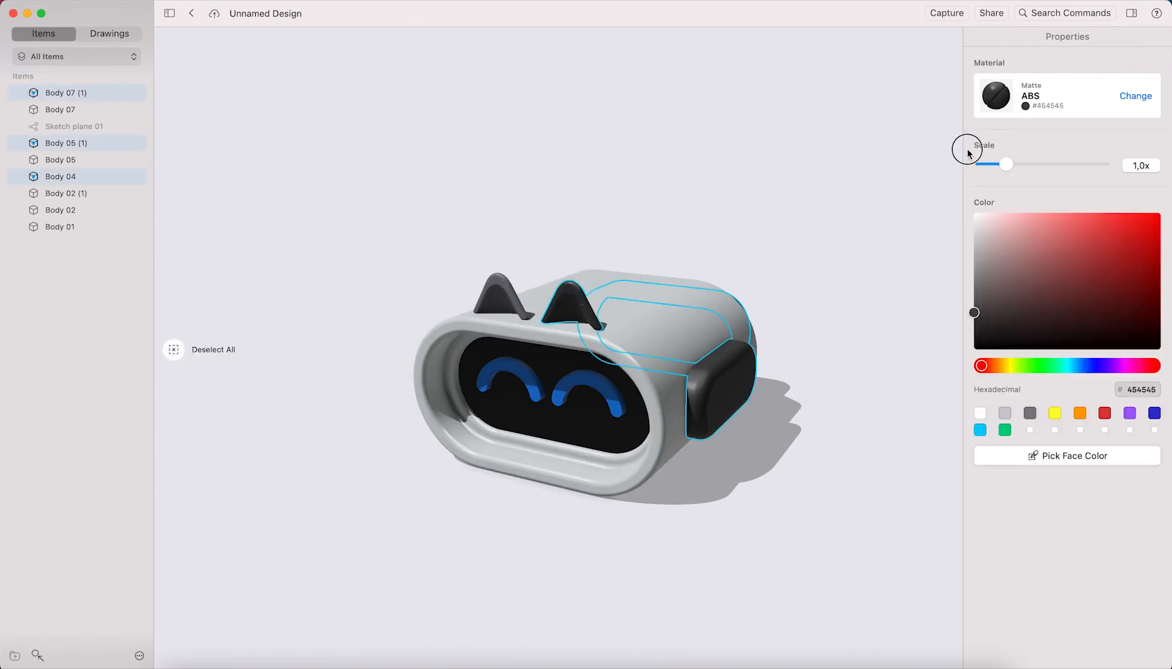
left_click(889, 127)
left_click_drag(993, 138, 508, 286)
right_click_drag(577, 194, 731, 205)
left_click_drag(998, 137, 353, 428)
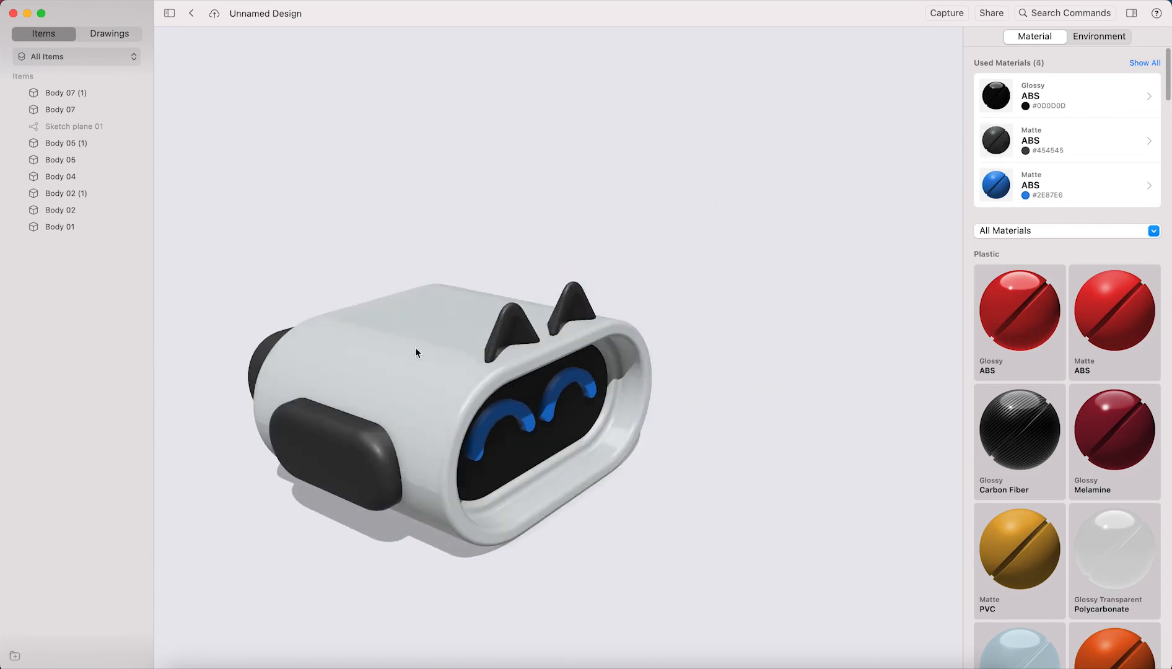
right_click_drag(639, 213, 538, 221)
mouse_move(773, 277)
right_mouse_down()
mouse_move(742, 273)
mouse_move(795, 273)
right_mouse_up()
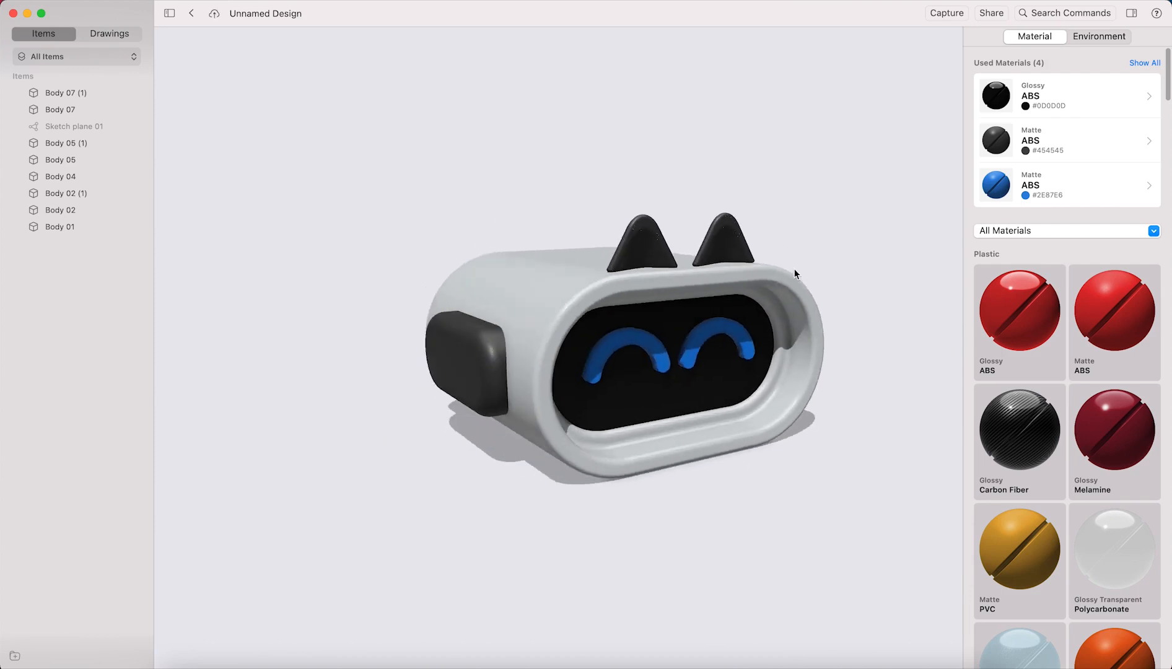
- Try another plastic material on the head body, examine it from other angles, and undo the change
scroll(1063, 452, "down", 10)
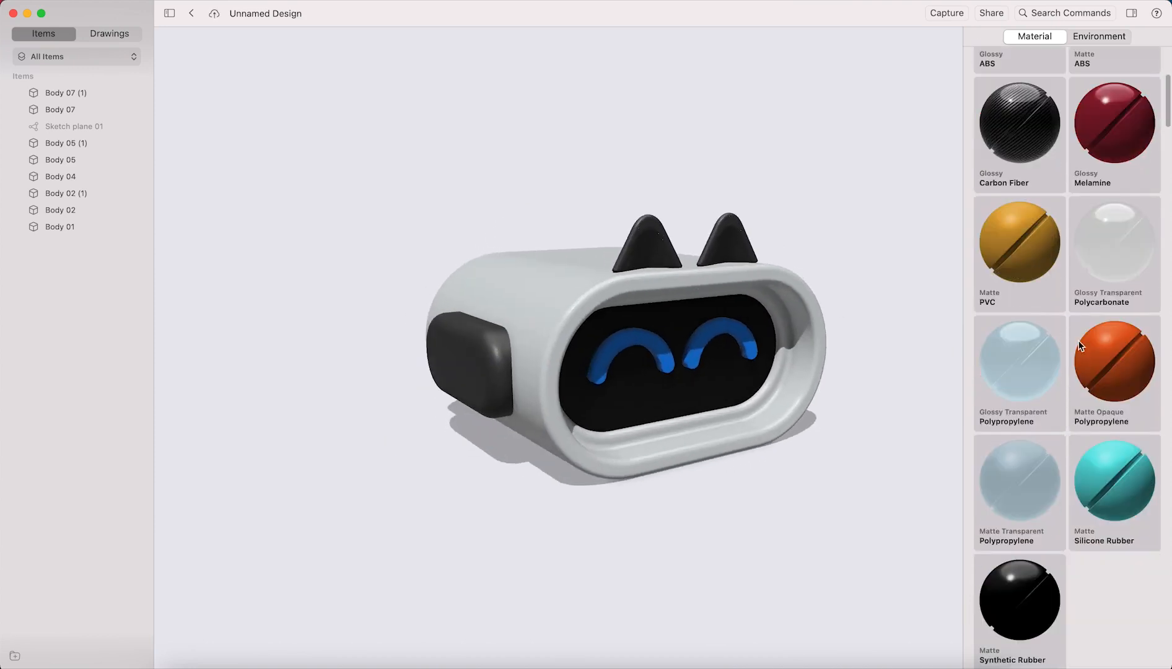
left_click_drag(1101, 306, 596, 282)
right_click_drag(599, 211, 530, 220)
right_click_drag(536, 137, 598, 129)
key("super+z")
right_click_drag(685, 230, 731, 284)
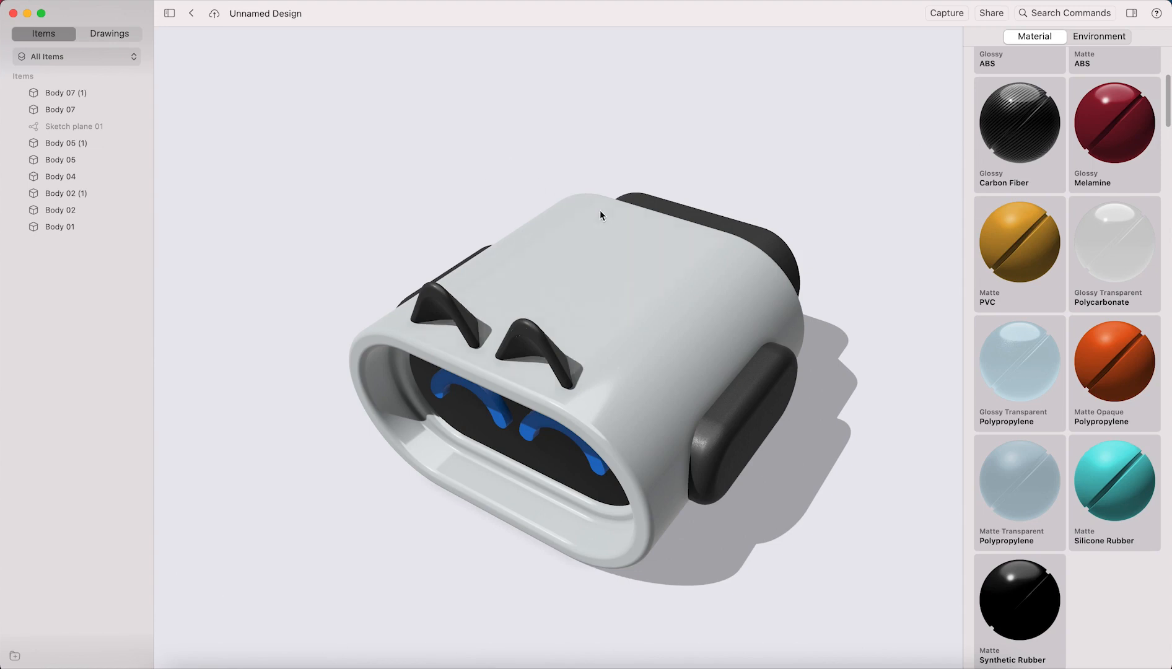
scroll(643, 262, "up", 2)
scroll(642, 262, "down", 3)
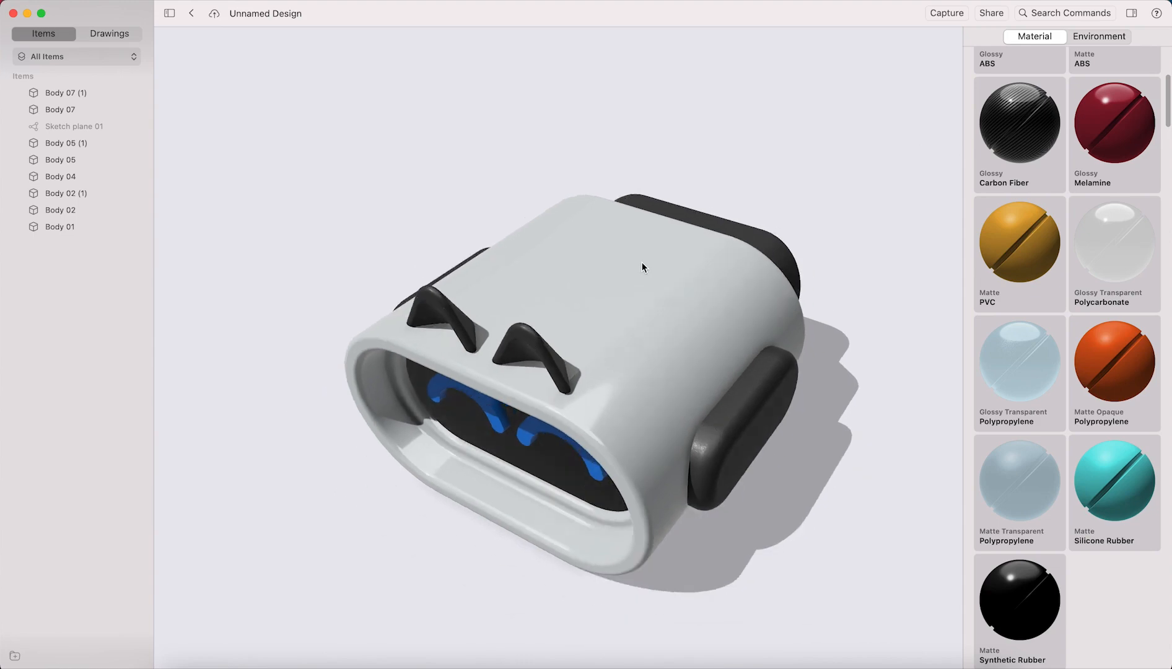
scroll(661, 298, "down", 5)
mouse_move(664, 320)
right_mouse_down()
mouse_move(646, 285)
mouse_move(652, 263)
mouse_move(650, 293)
mouse_move(666, 316)
right_mouse_up()
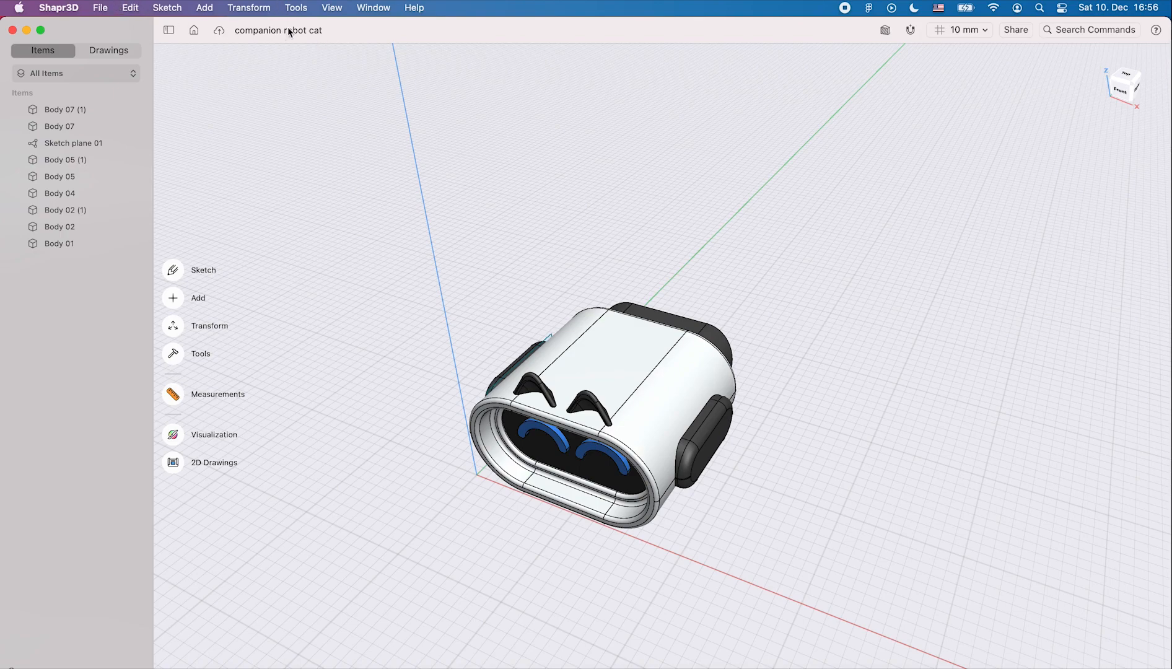
- Open the export options for the design and review the available usage types and file formats
left_click(101, 8)
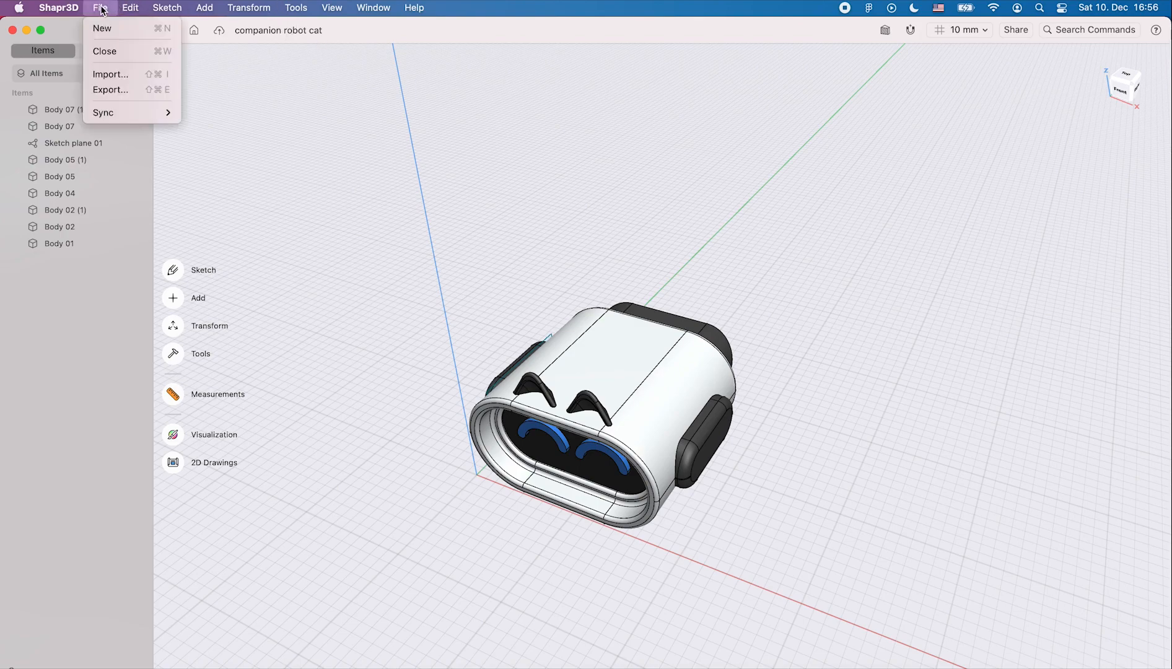
left_click(120, 90)
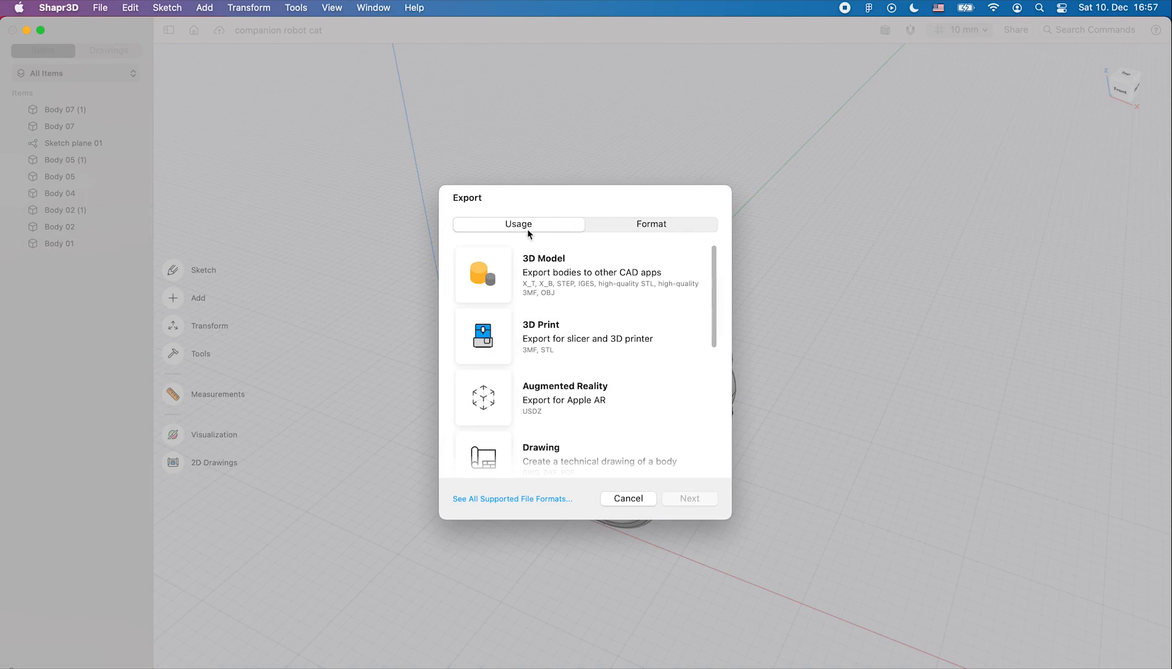
scroll(558, 335, "down", 2)
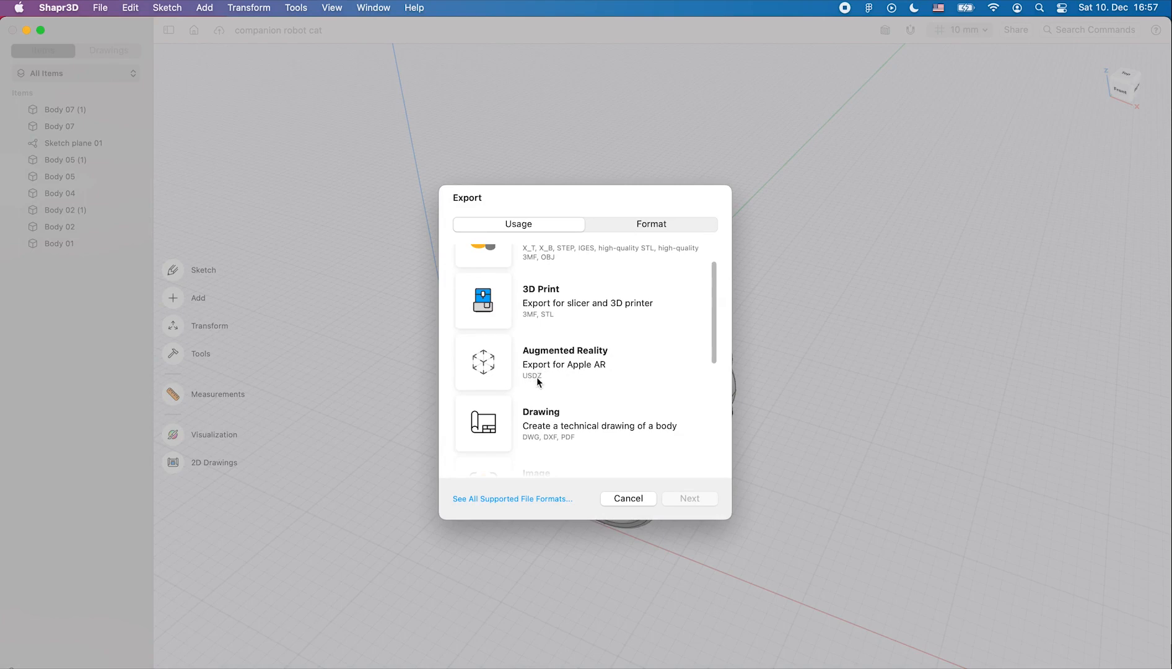
left_click_drag(713, 318, 694, 417)
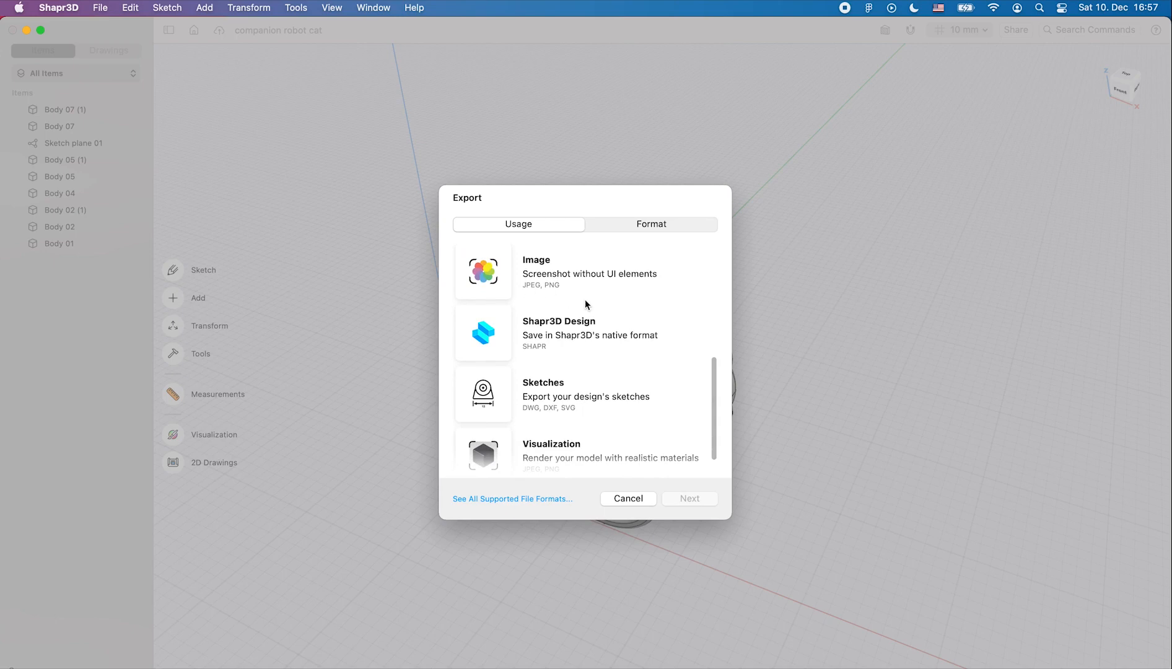
mouse_move(714, 373)
left_mouse_down()
mouse_move(711, 403)
mouse_move(705, 394)
left_mouse_up()
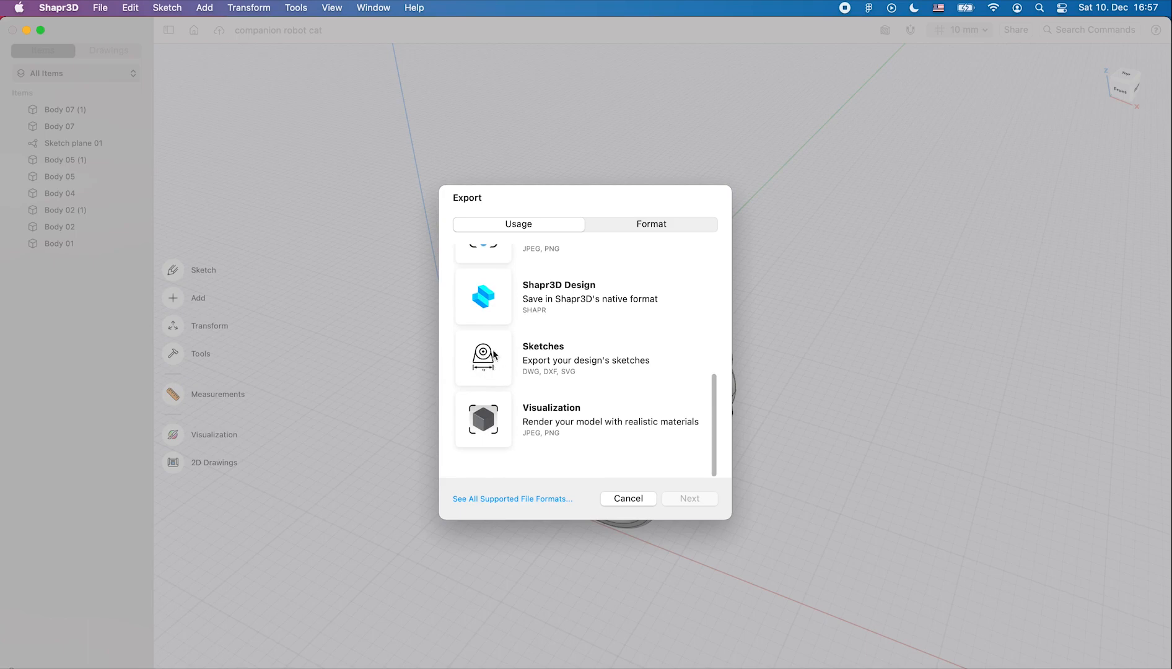
left_click_drag(714, 401, 695, 244)
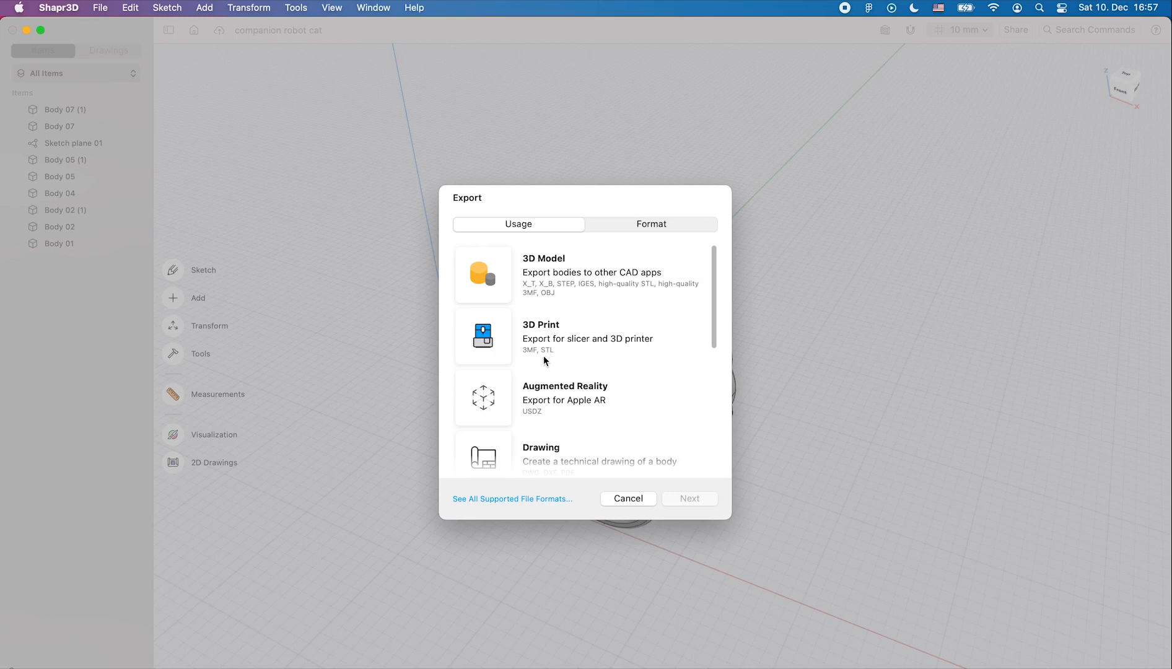
scroll(536, 356, "down", 2)
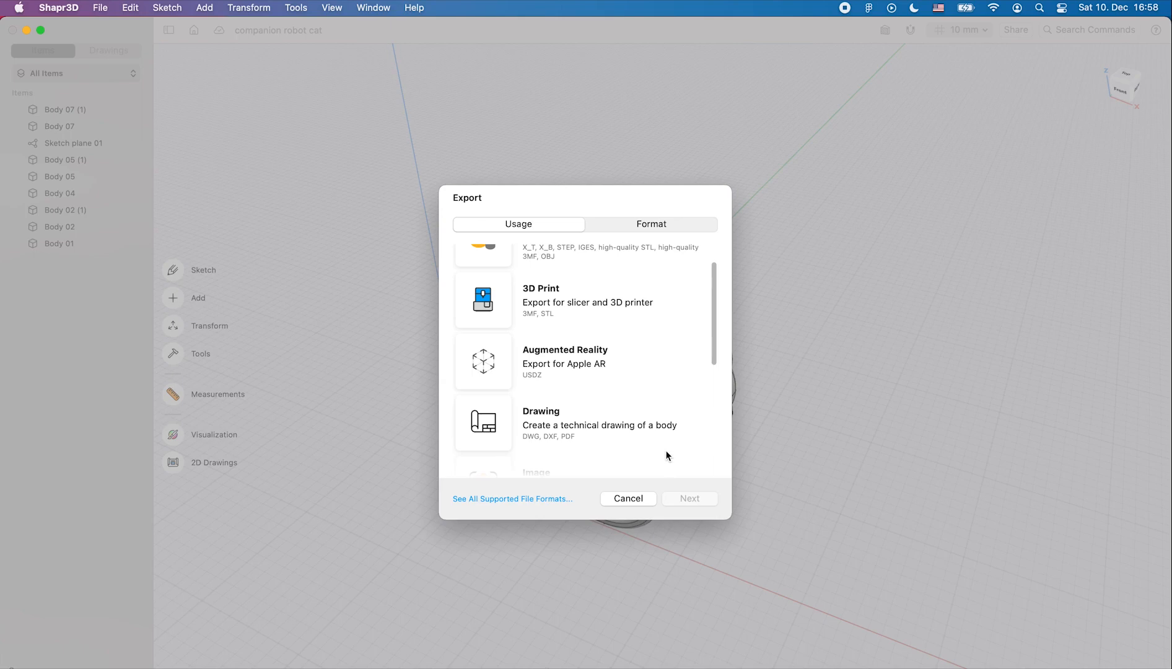
- Set up an Augmented Reality export of the design to USDZ for Apple AR, including mesh bodies and visualization materials
left_click(483, 368)
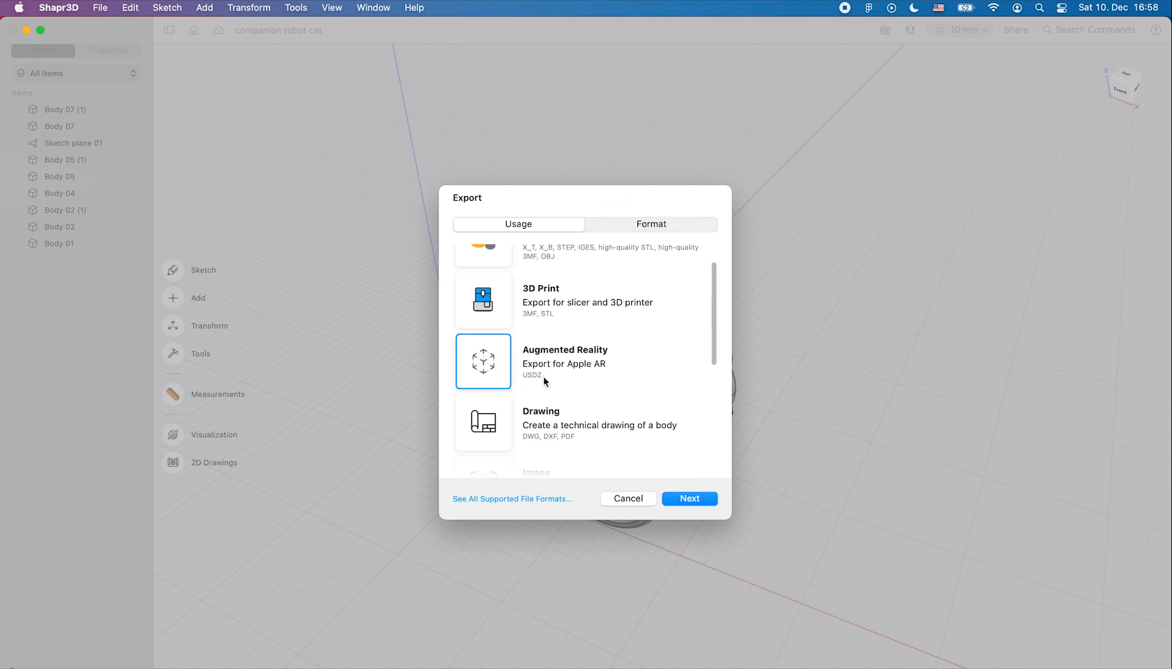
left_click(684, 499)
left_click(495, 271)
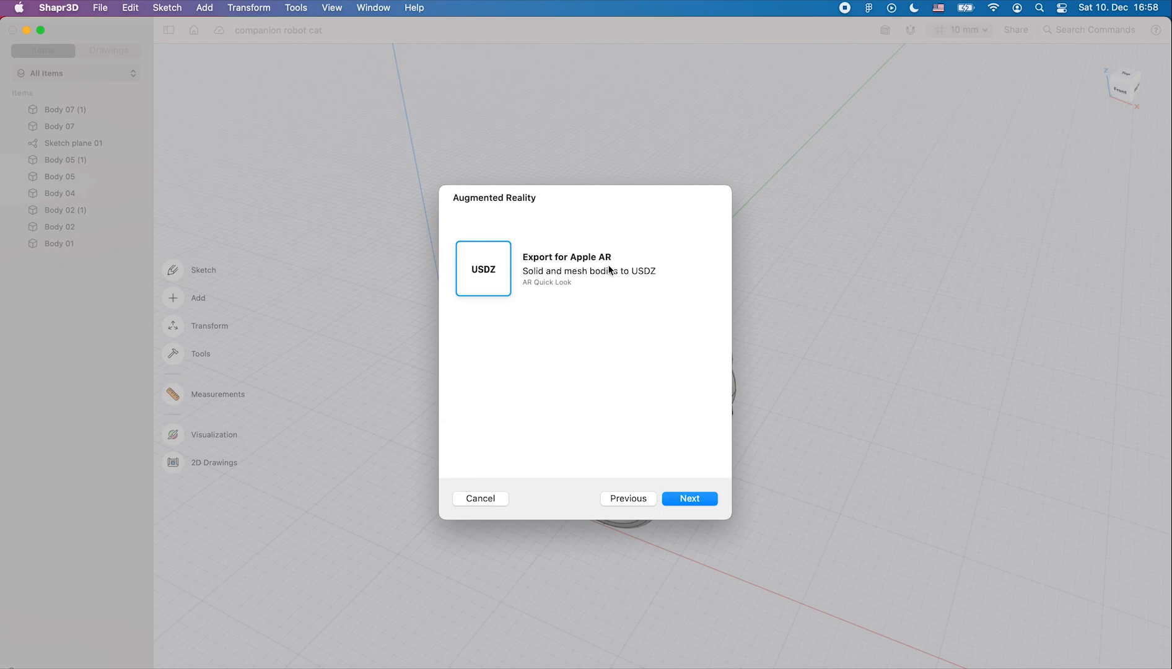
left_click(686, 497)
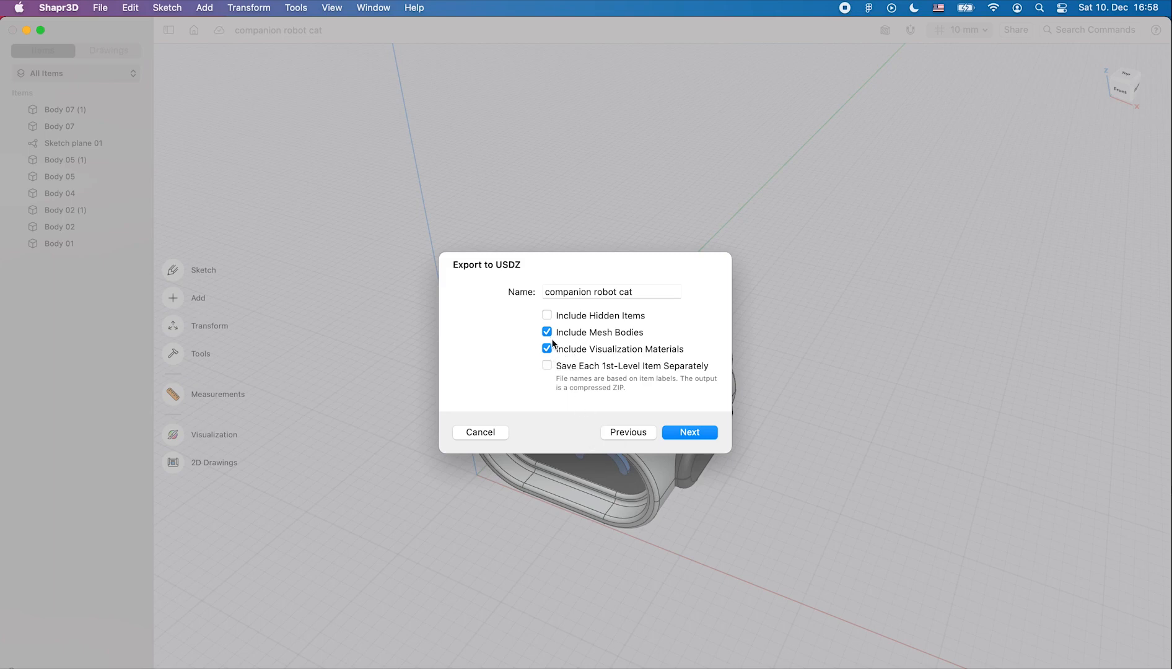
left_click(694, 433)
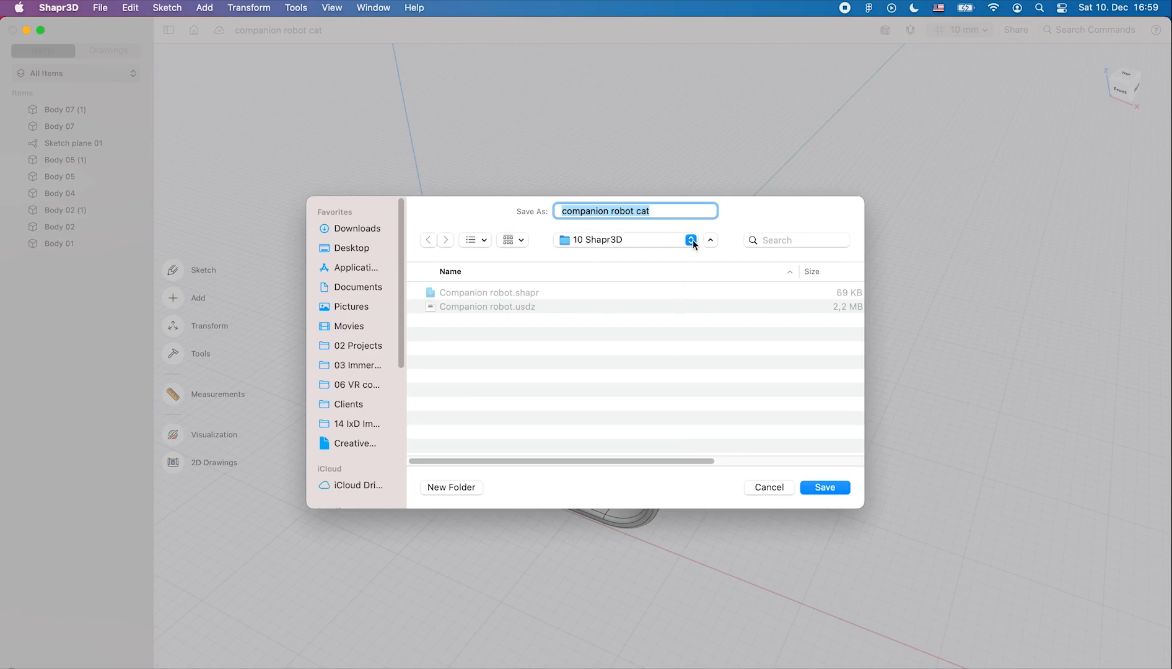
- Save the USDZ export as "companion robot cat 2" in the 10 Shapr3D folder
left_click(684, 210)
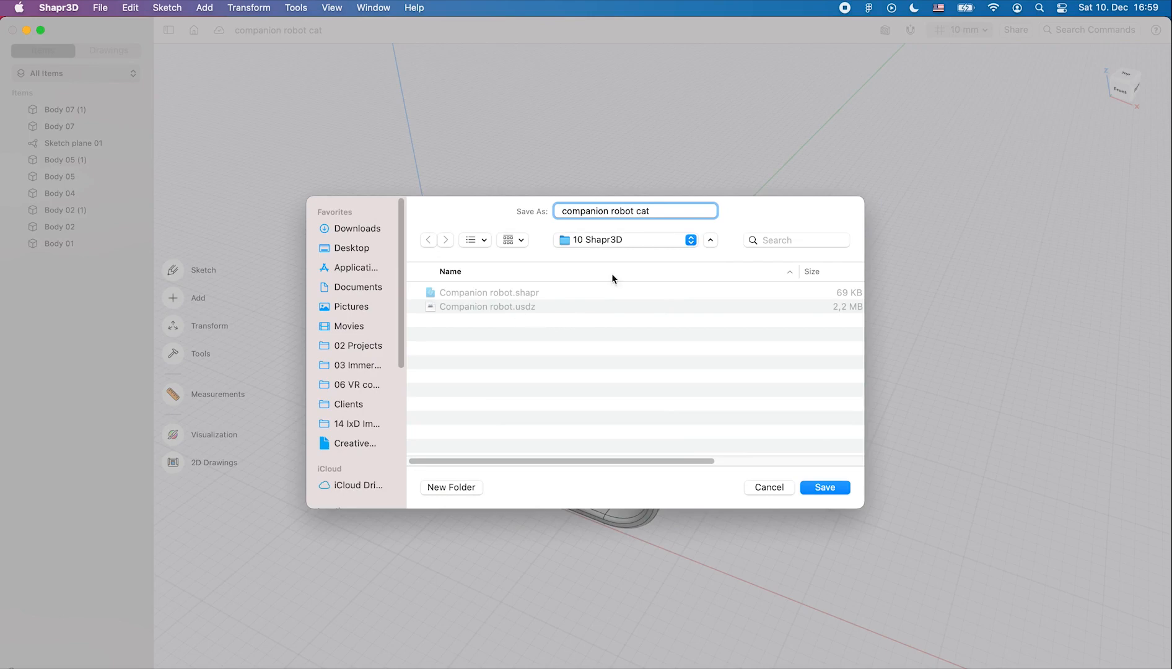
type("2")
left_click(652, 210)
left_click(827, 488)
- Switch to Finder and share "companion robot cat 2.usdz" with the iPad through AirDrop
left_click(176, 668)
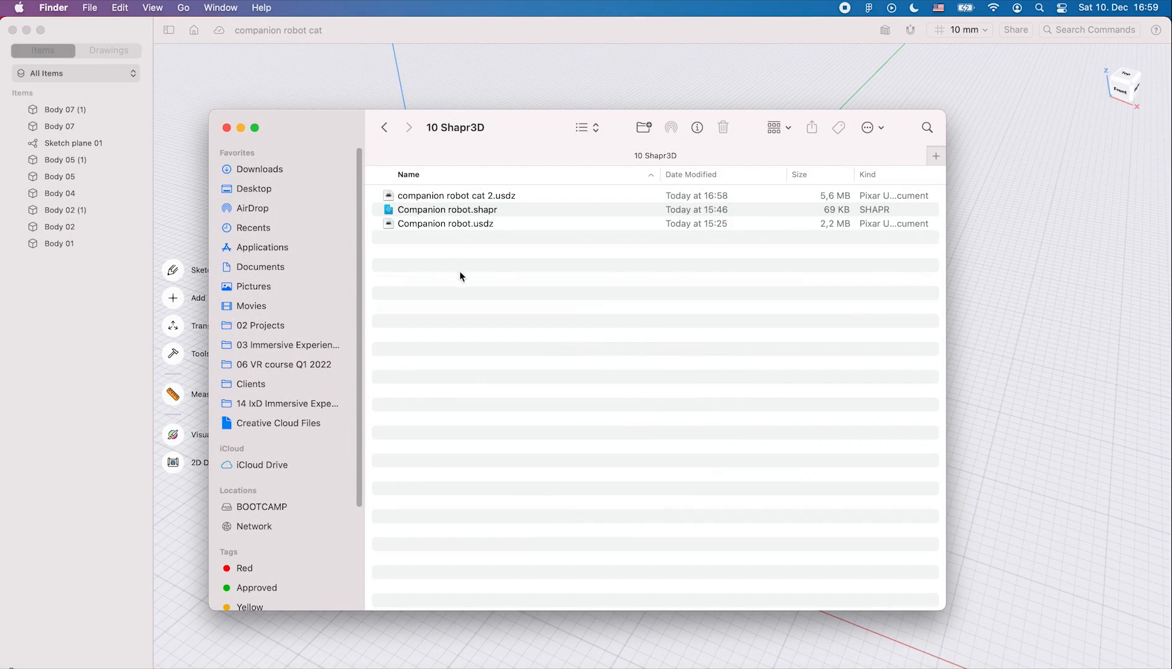
left_click(483, 224)
left_click(495, 196)
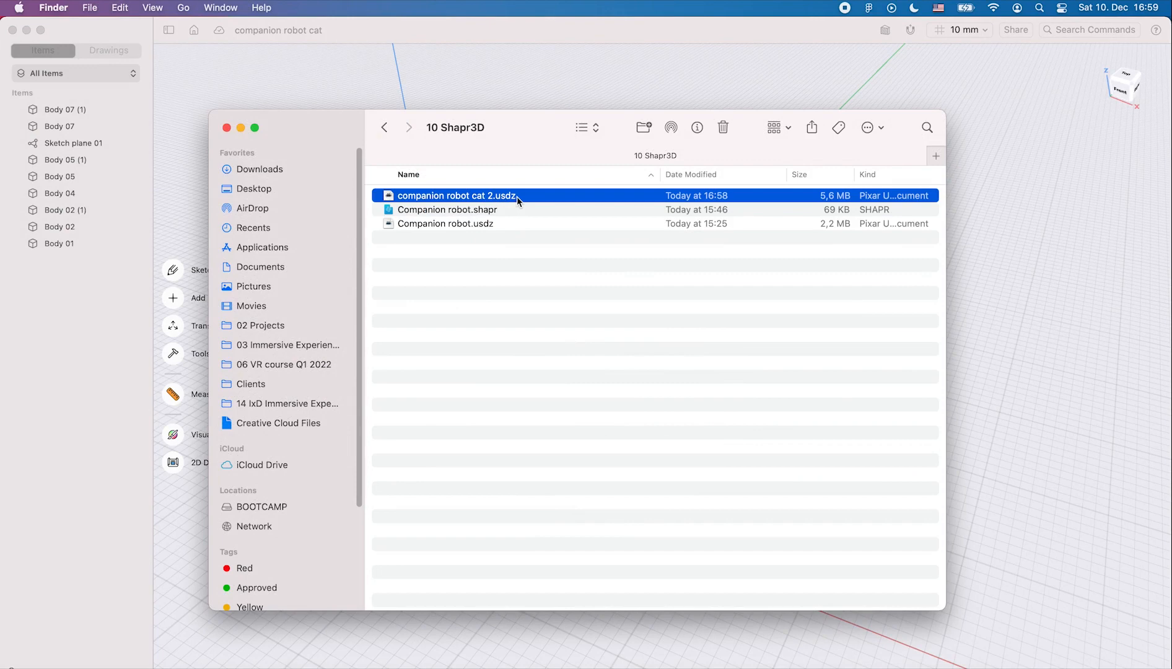
right_click(519, 196)
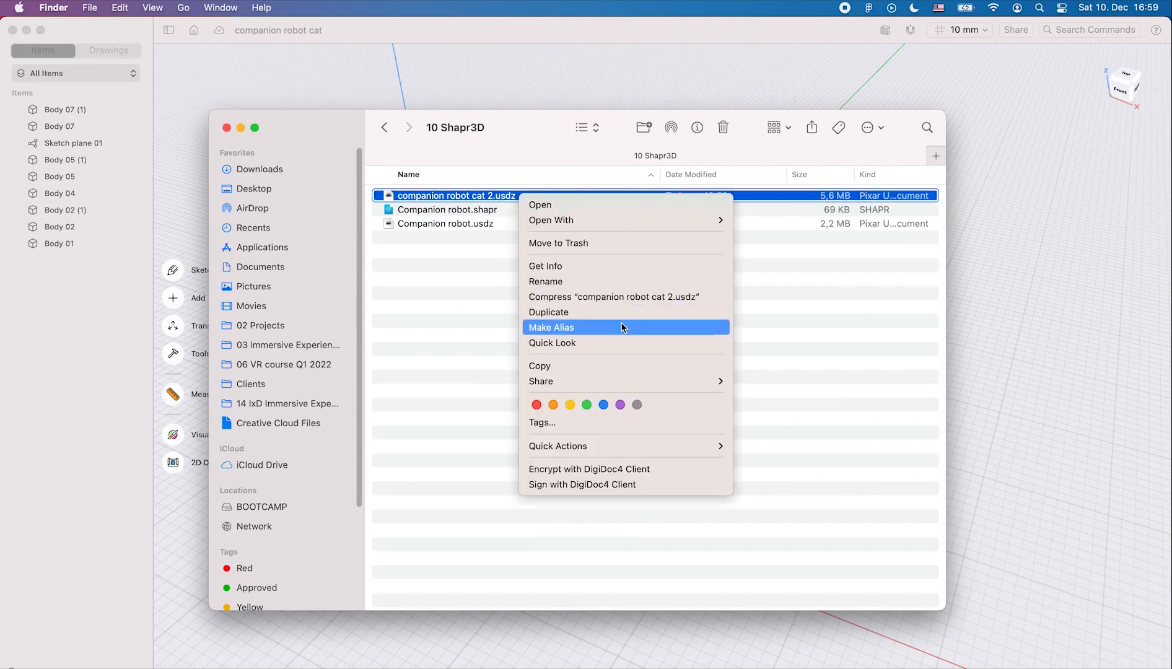
mouse_move(621, 381)
left_click(770, 413)
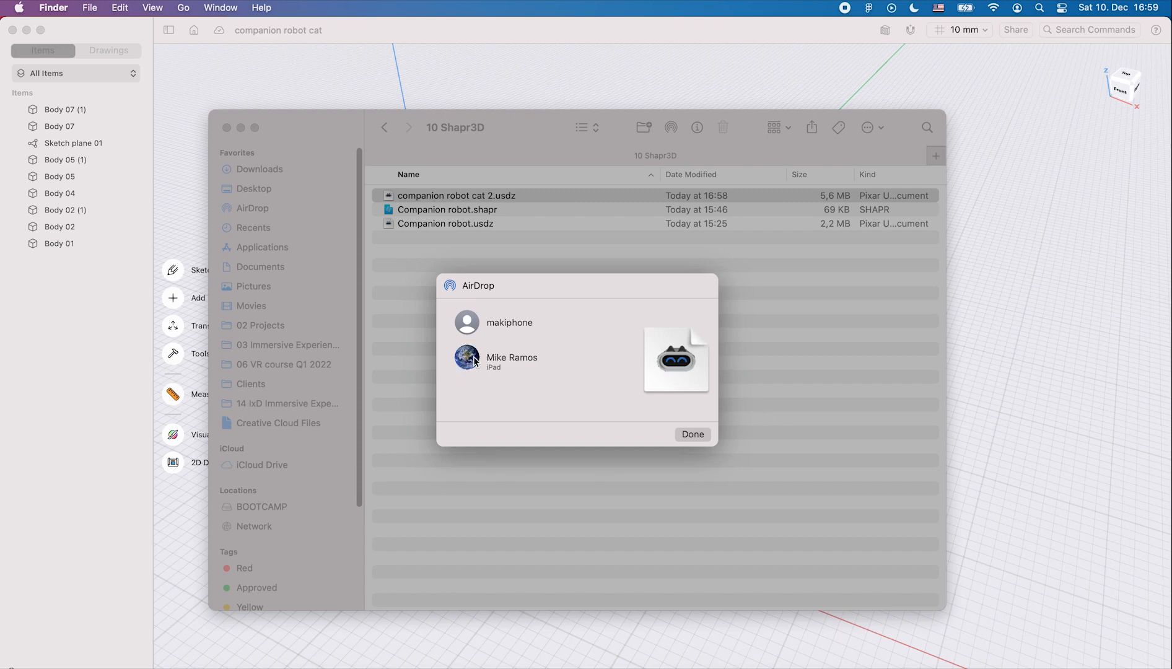
left_click(483, 364)
left_click(692, 435)
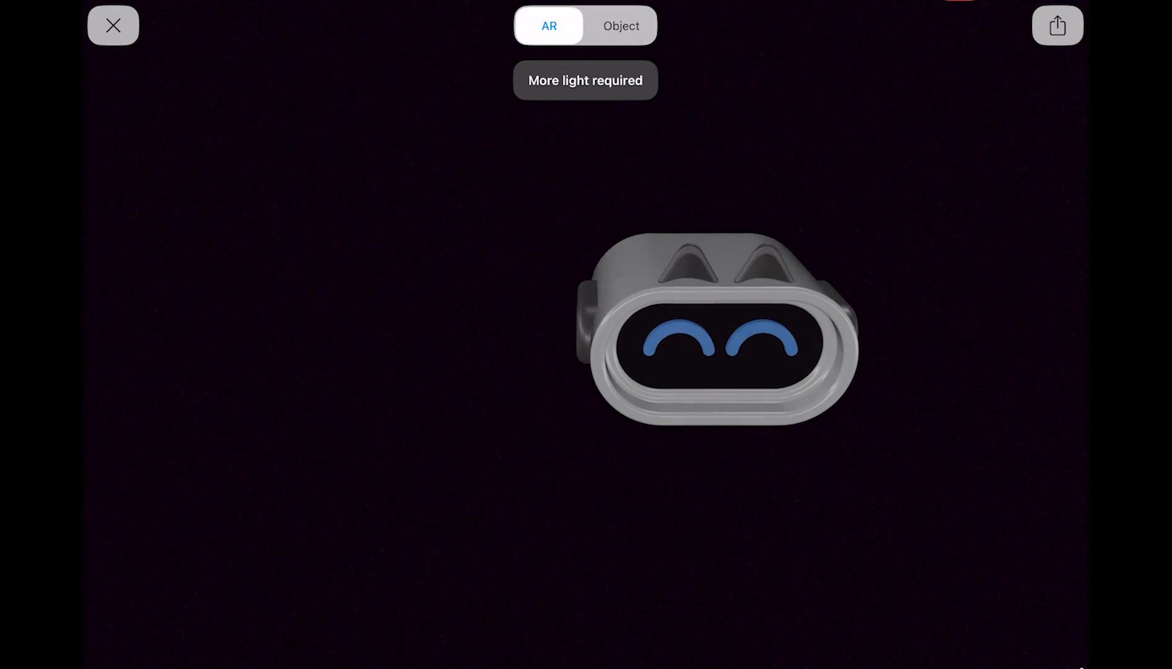
- Rotate the robot head in the Object preview on the iPad and position it on the real tabletop in AR mode
left_click(621, 26)
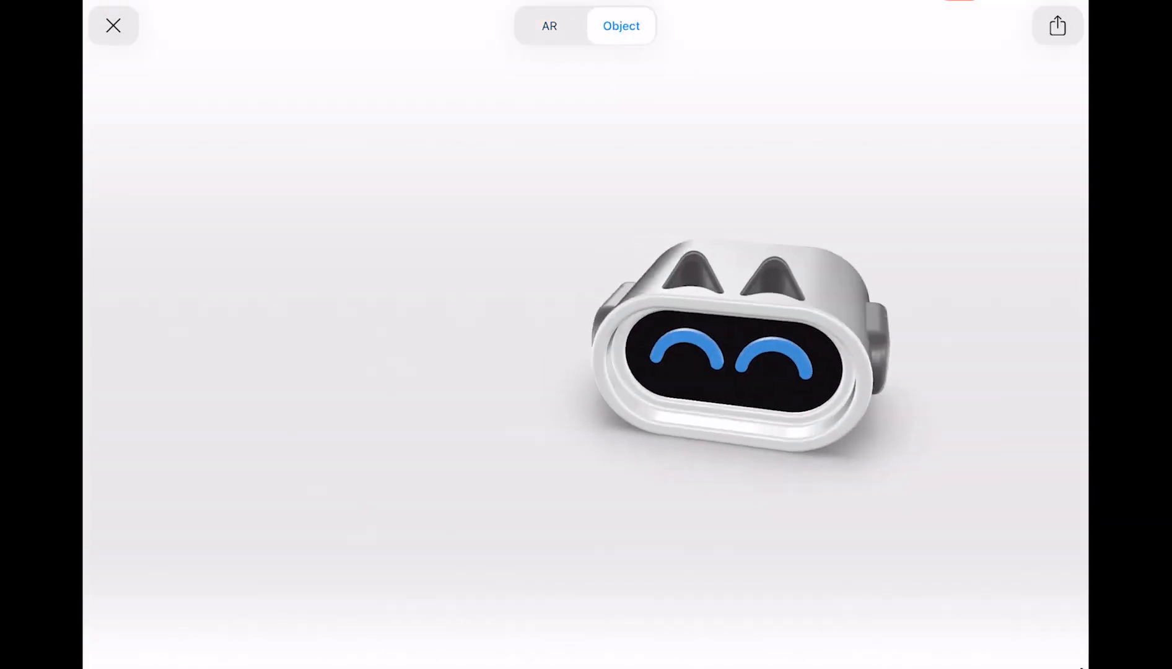
left_click_drag(743, 384, 737, 316)
left_click(549, 26)
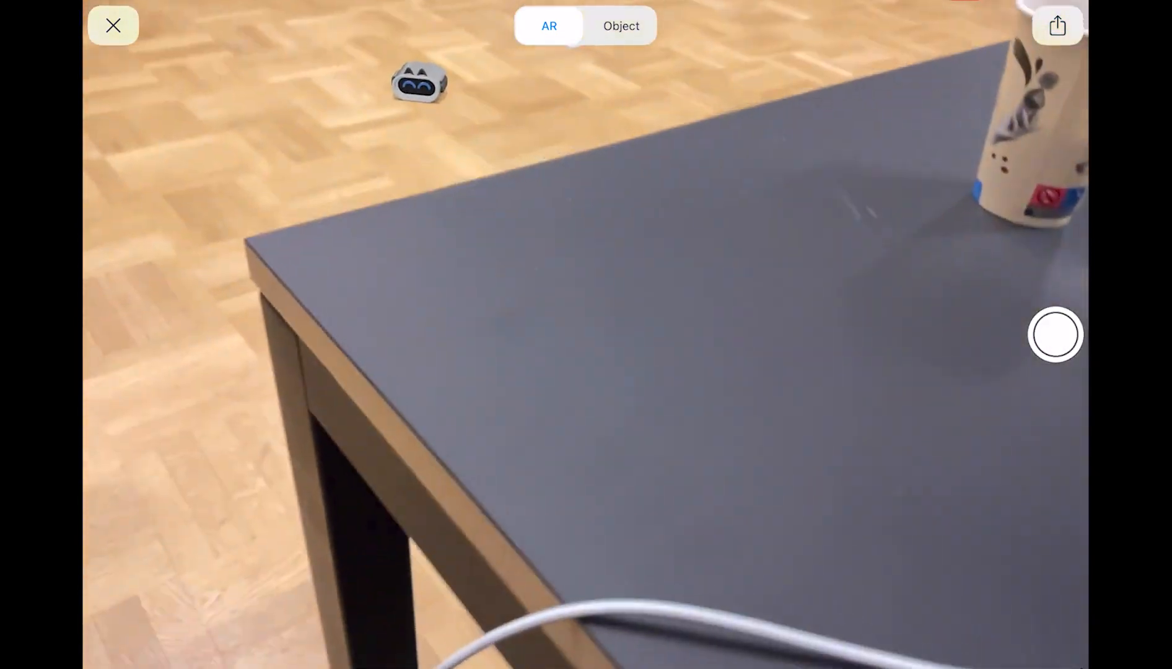
left_click_drag(447, 113, 505, 224)
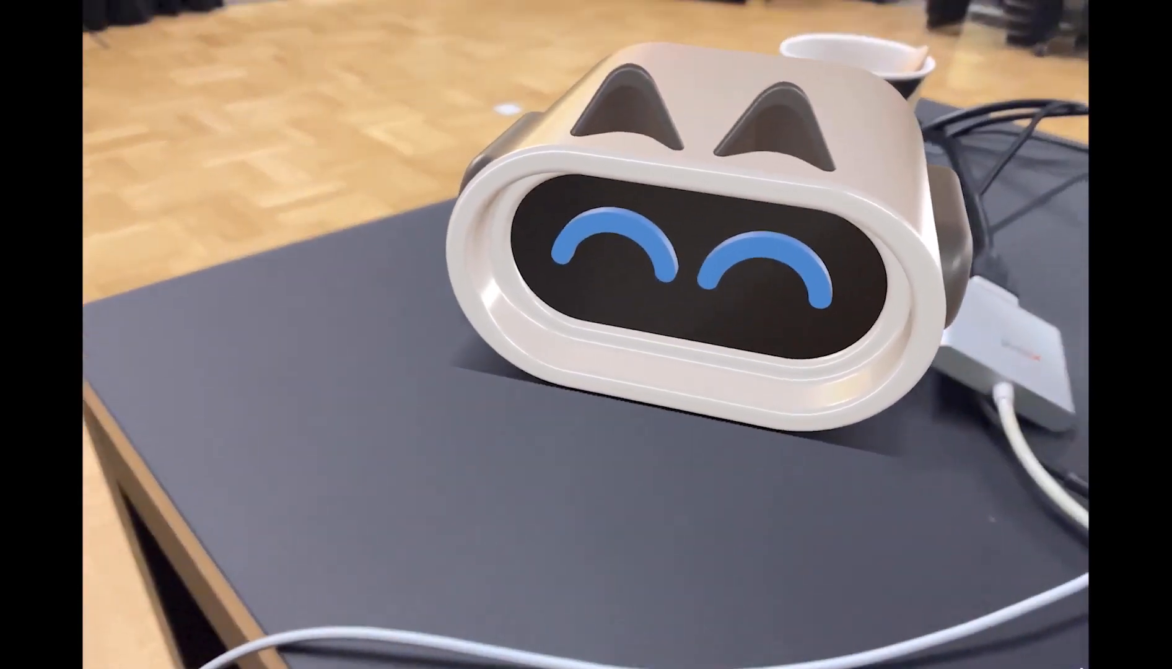